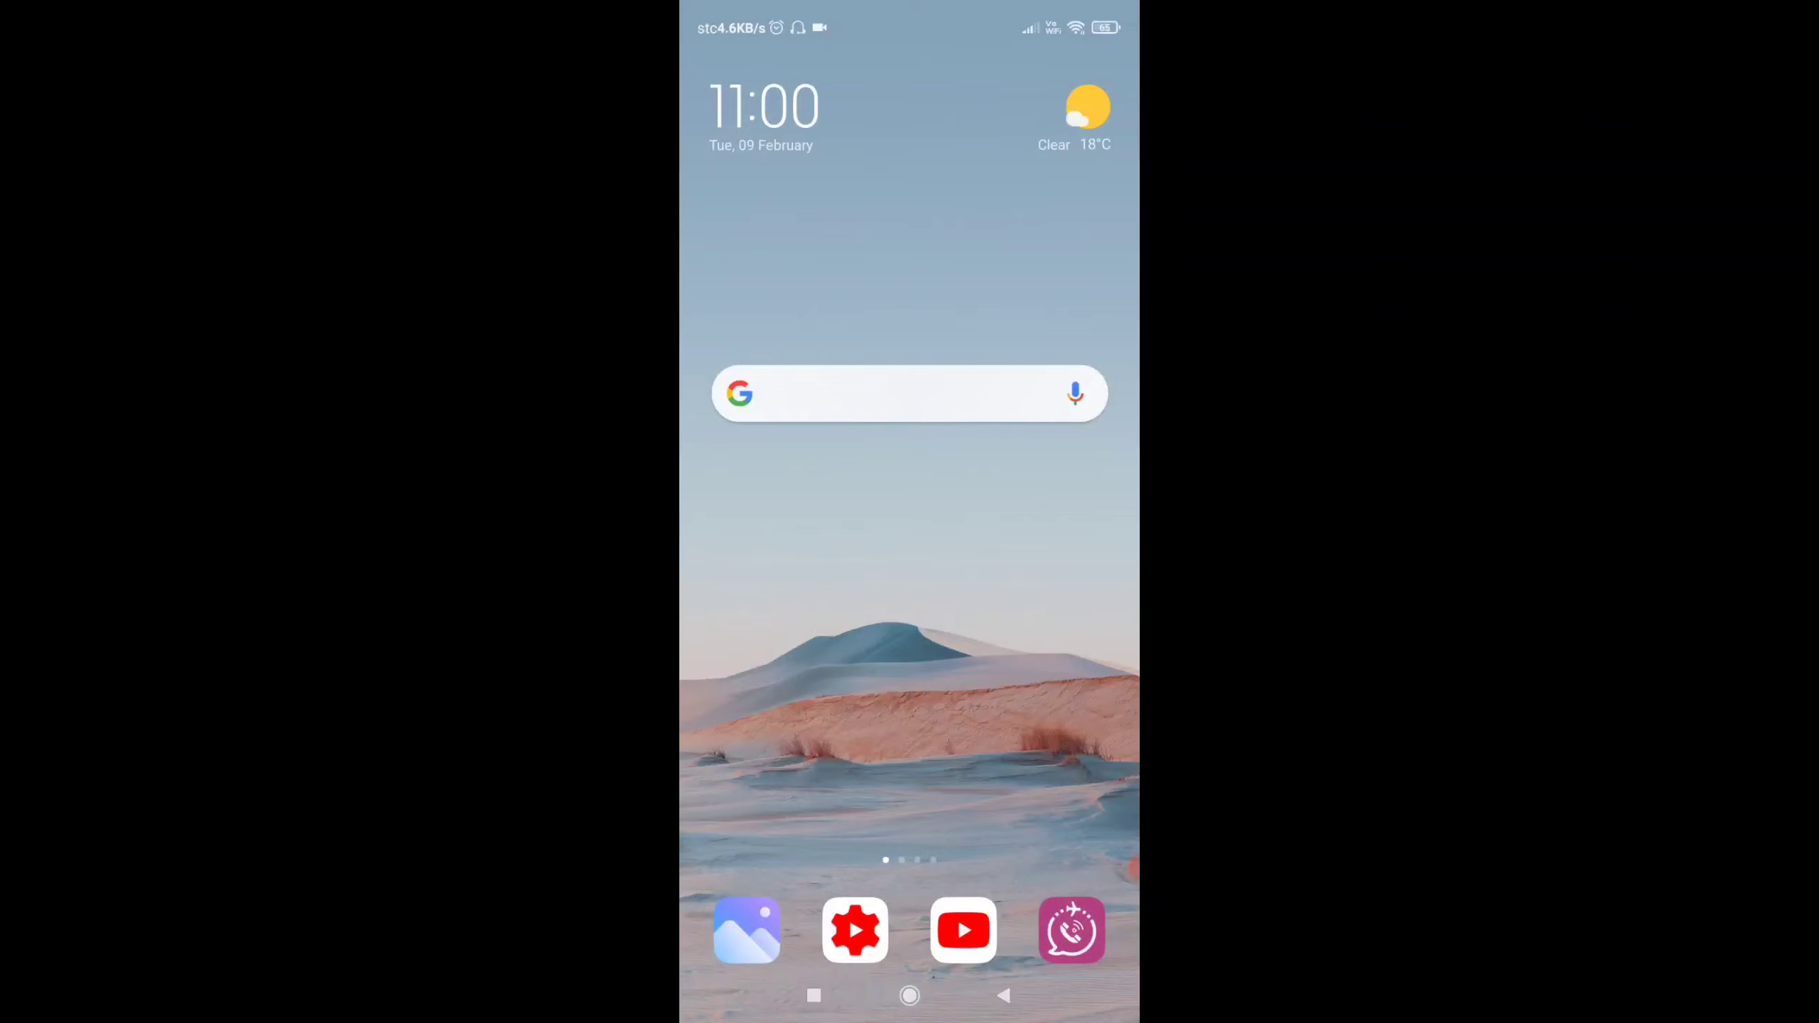
# Launch YouTube and start uploading the 11:48 soup video clip
pyautogui.moveTo(788, 574); pyautogui.dragTo(902, 574)
pyautogui.click(964, 930)
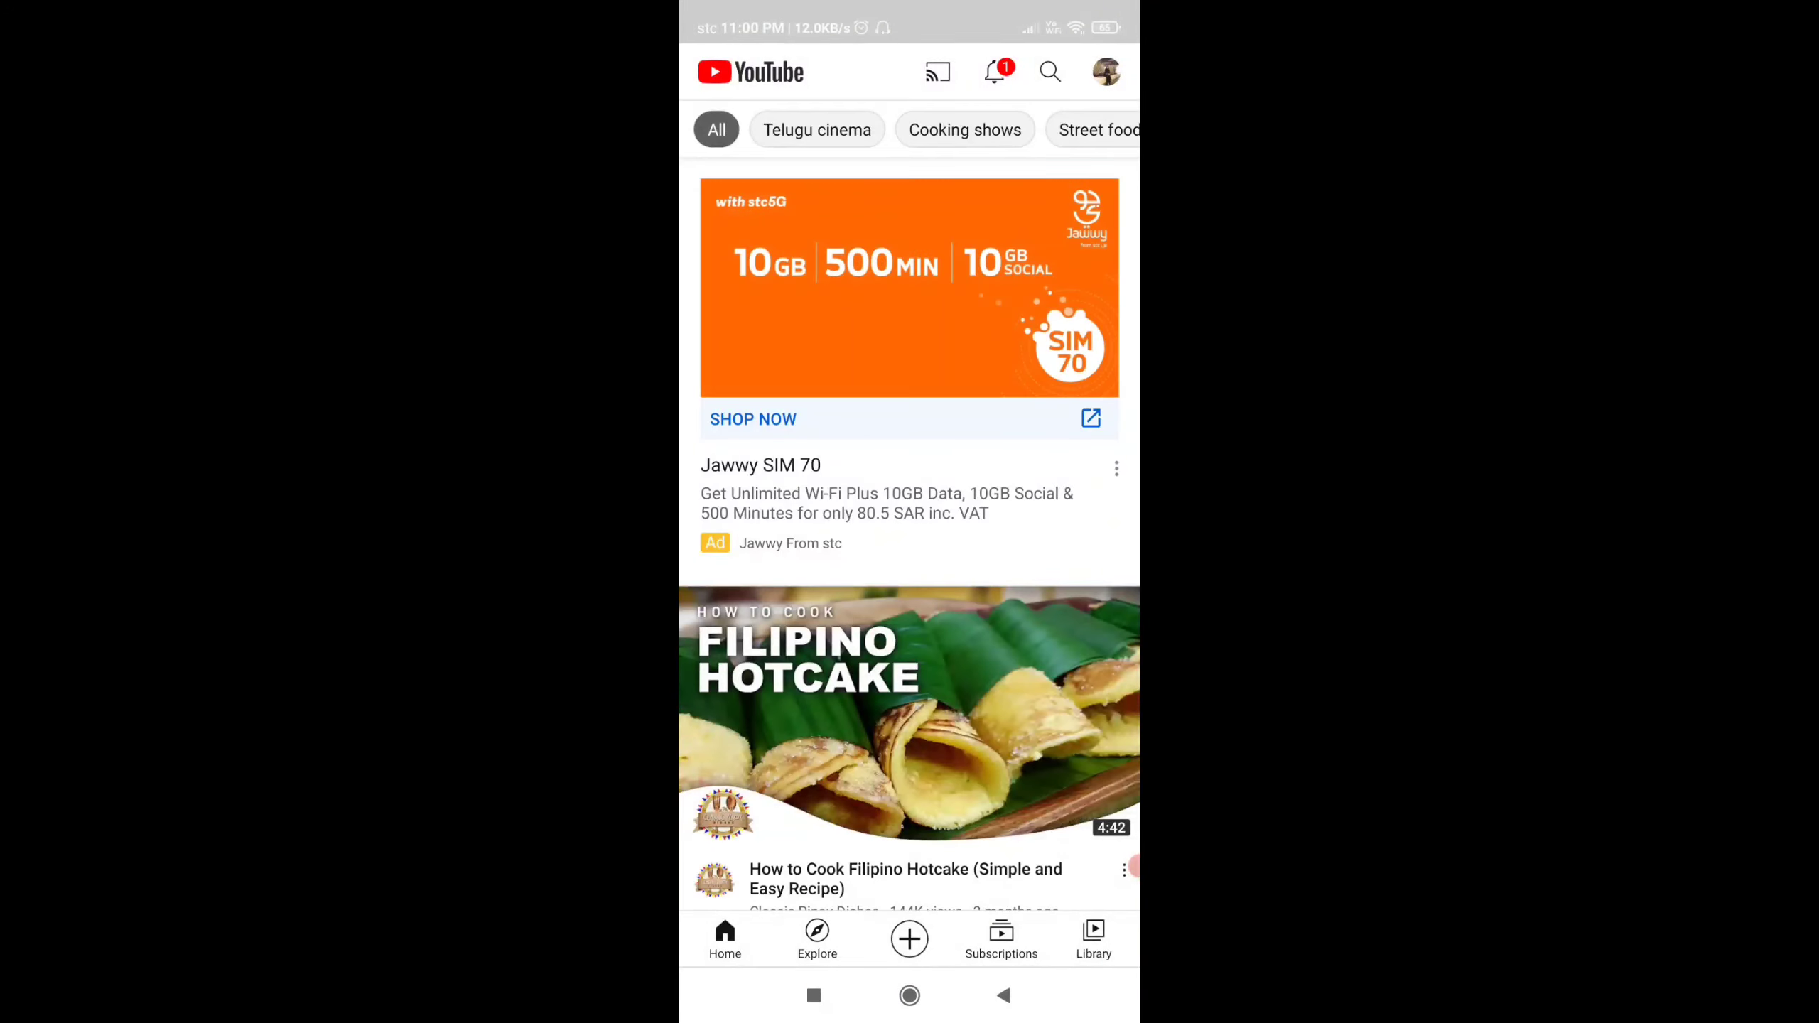
pyautogui.click(909, 939)
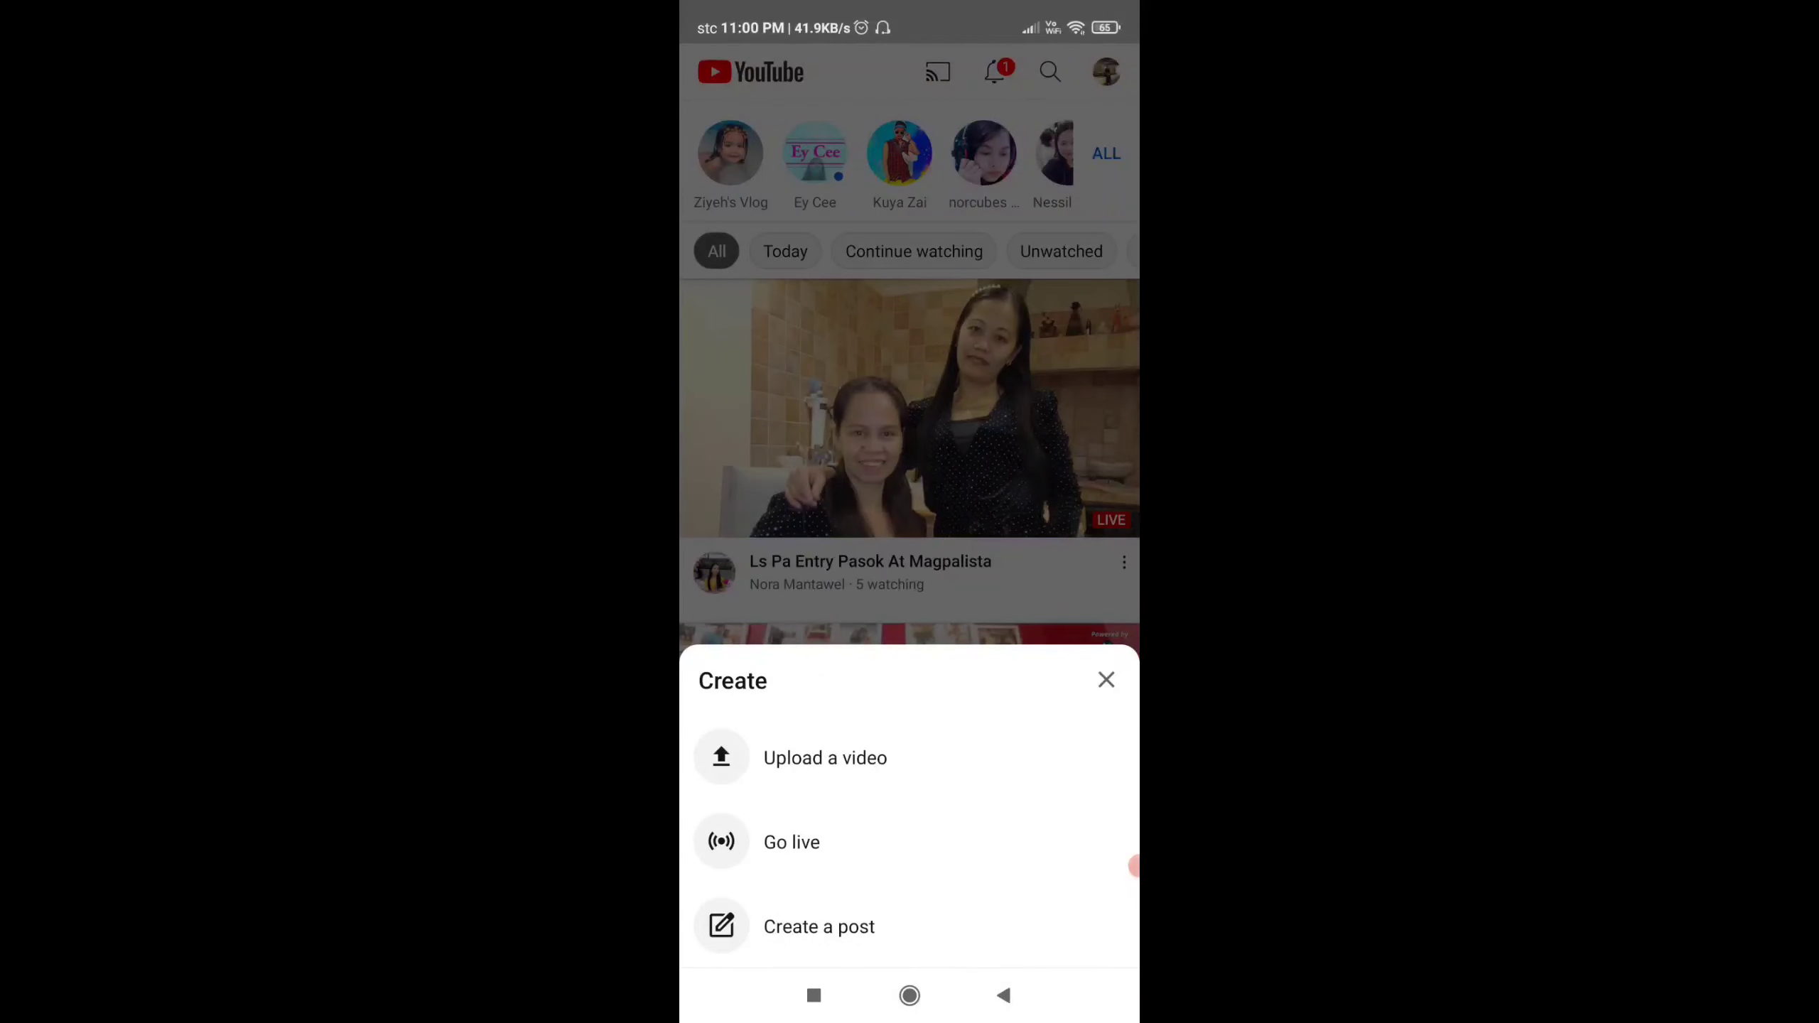
pyautogui.click(825, 757)
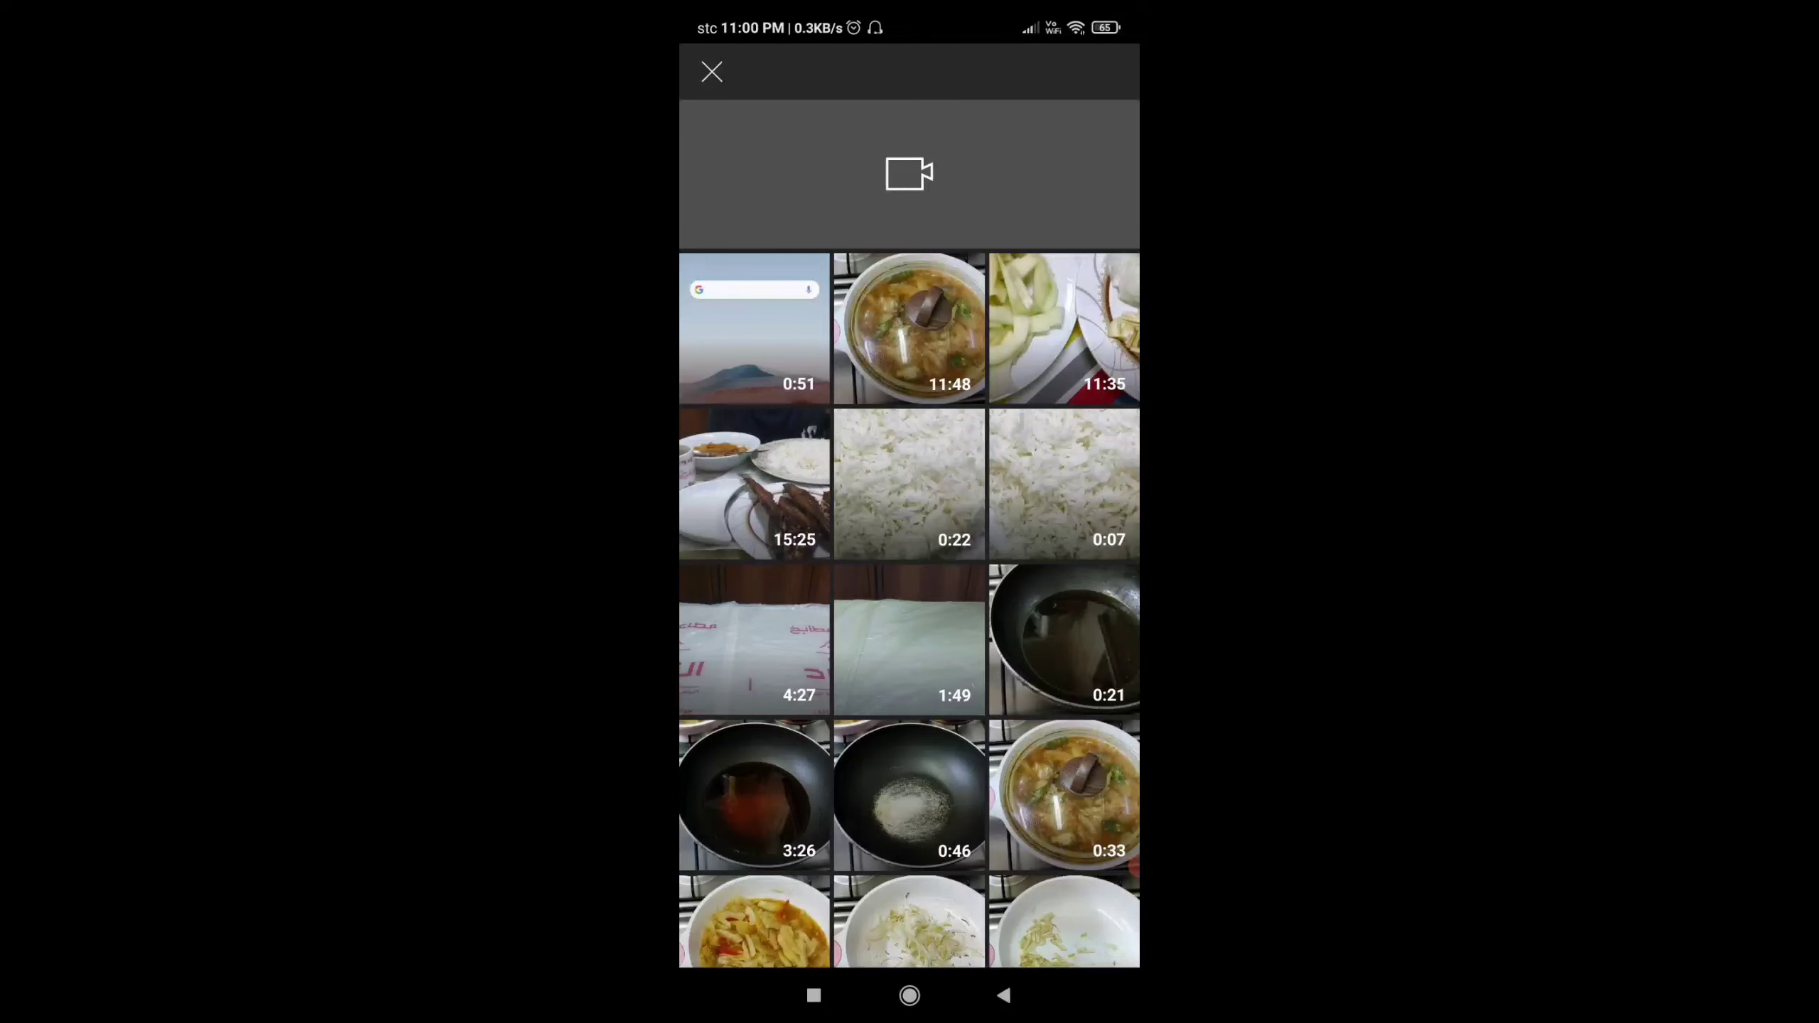
pyautogui.click(910, 329)
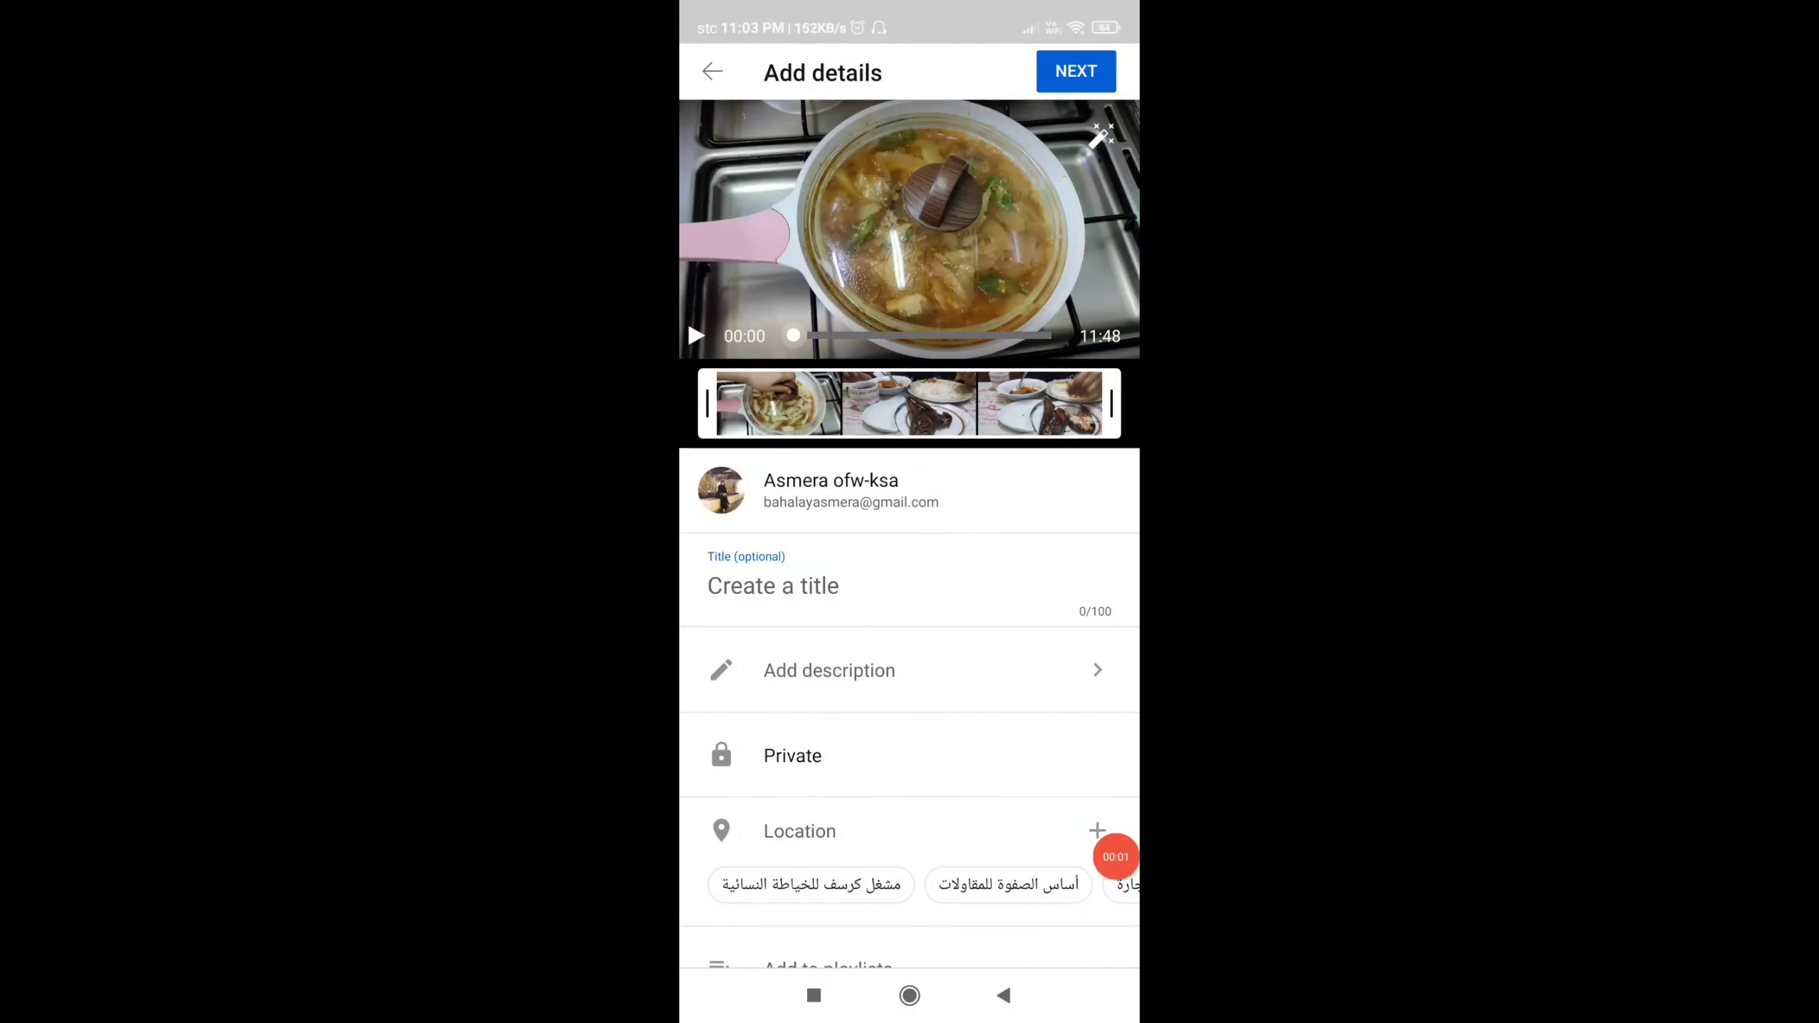
# Title the video 'Handaan SA pananghalian ginisang papaya with sardines//ofw SA ksa', keeping visibility Private
pyautogui.write('Handaan SA pananghalian ginisang papaya with sardines//ofw SA ksa')
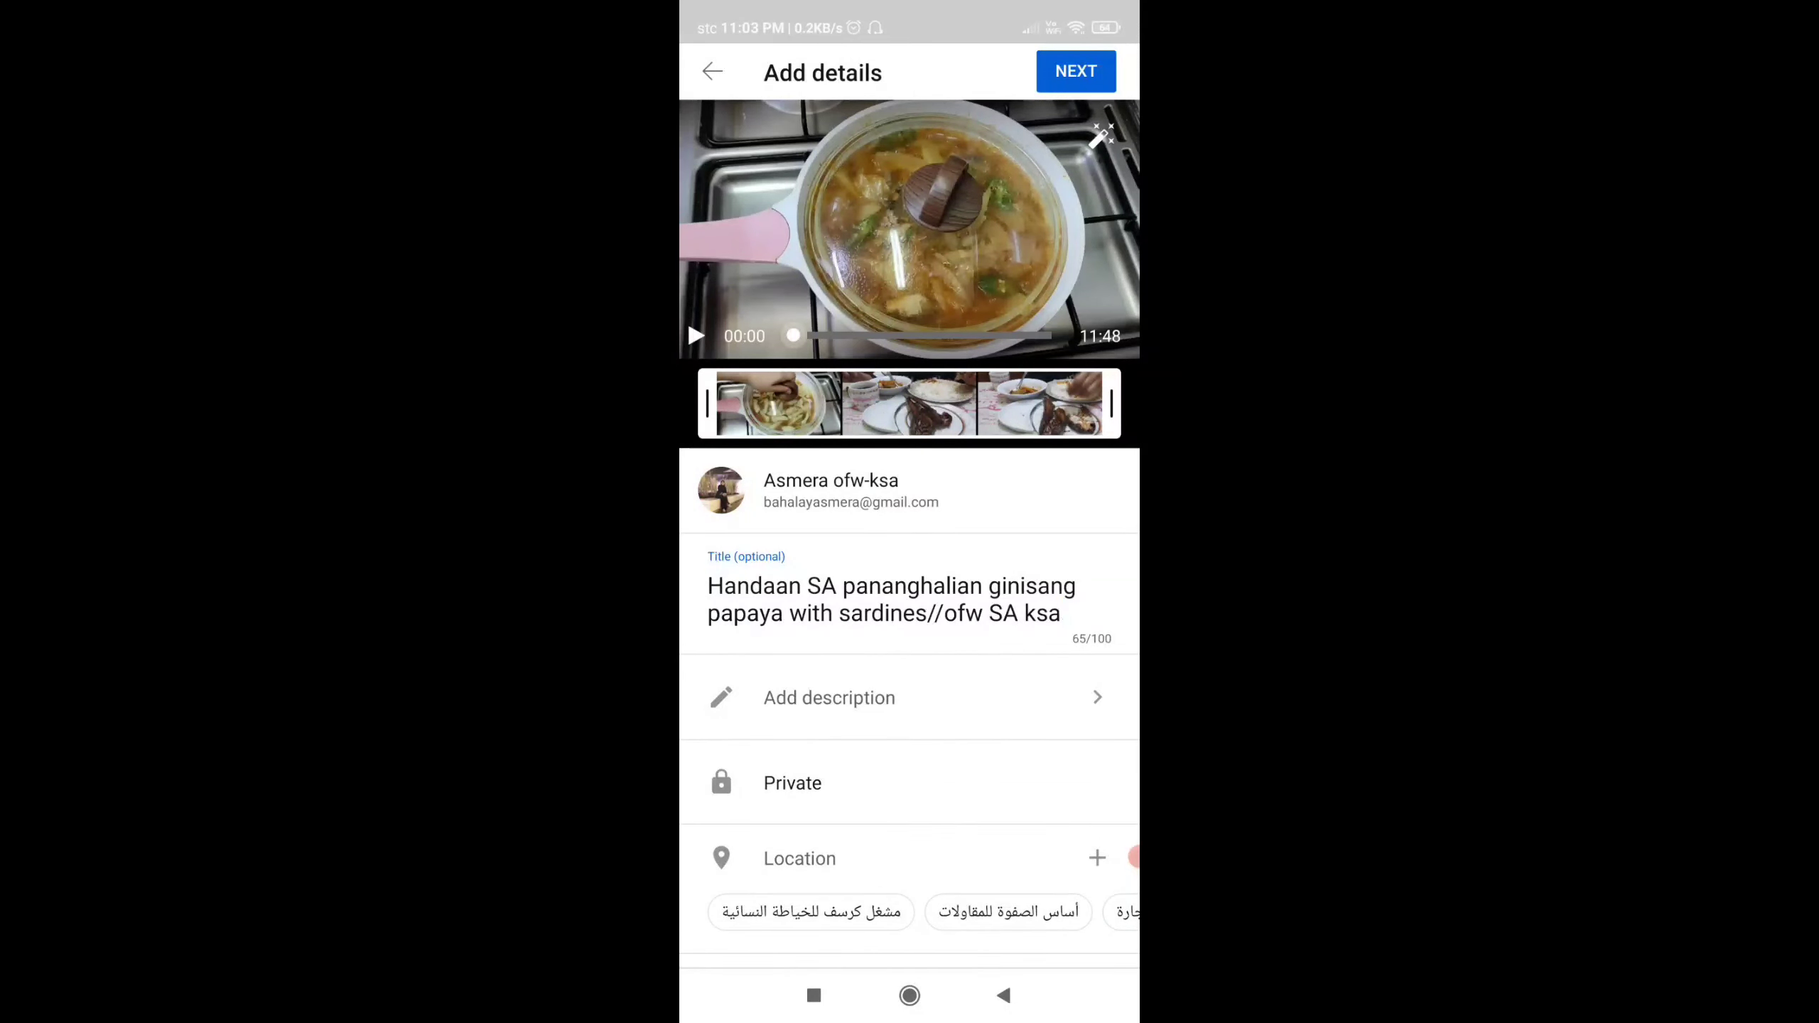
pyautogui.click(792, 783)
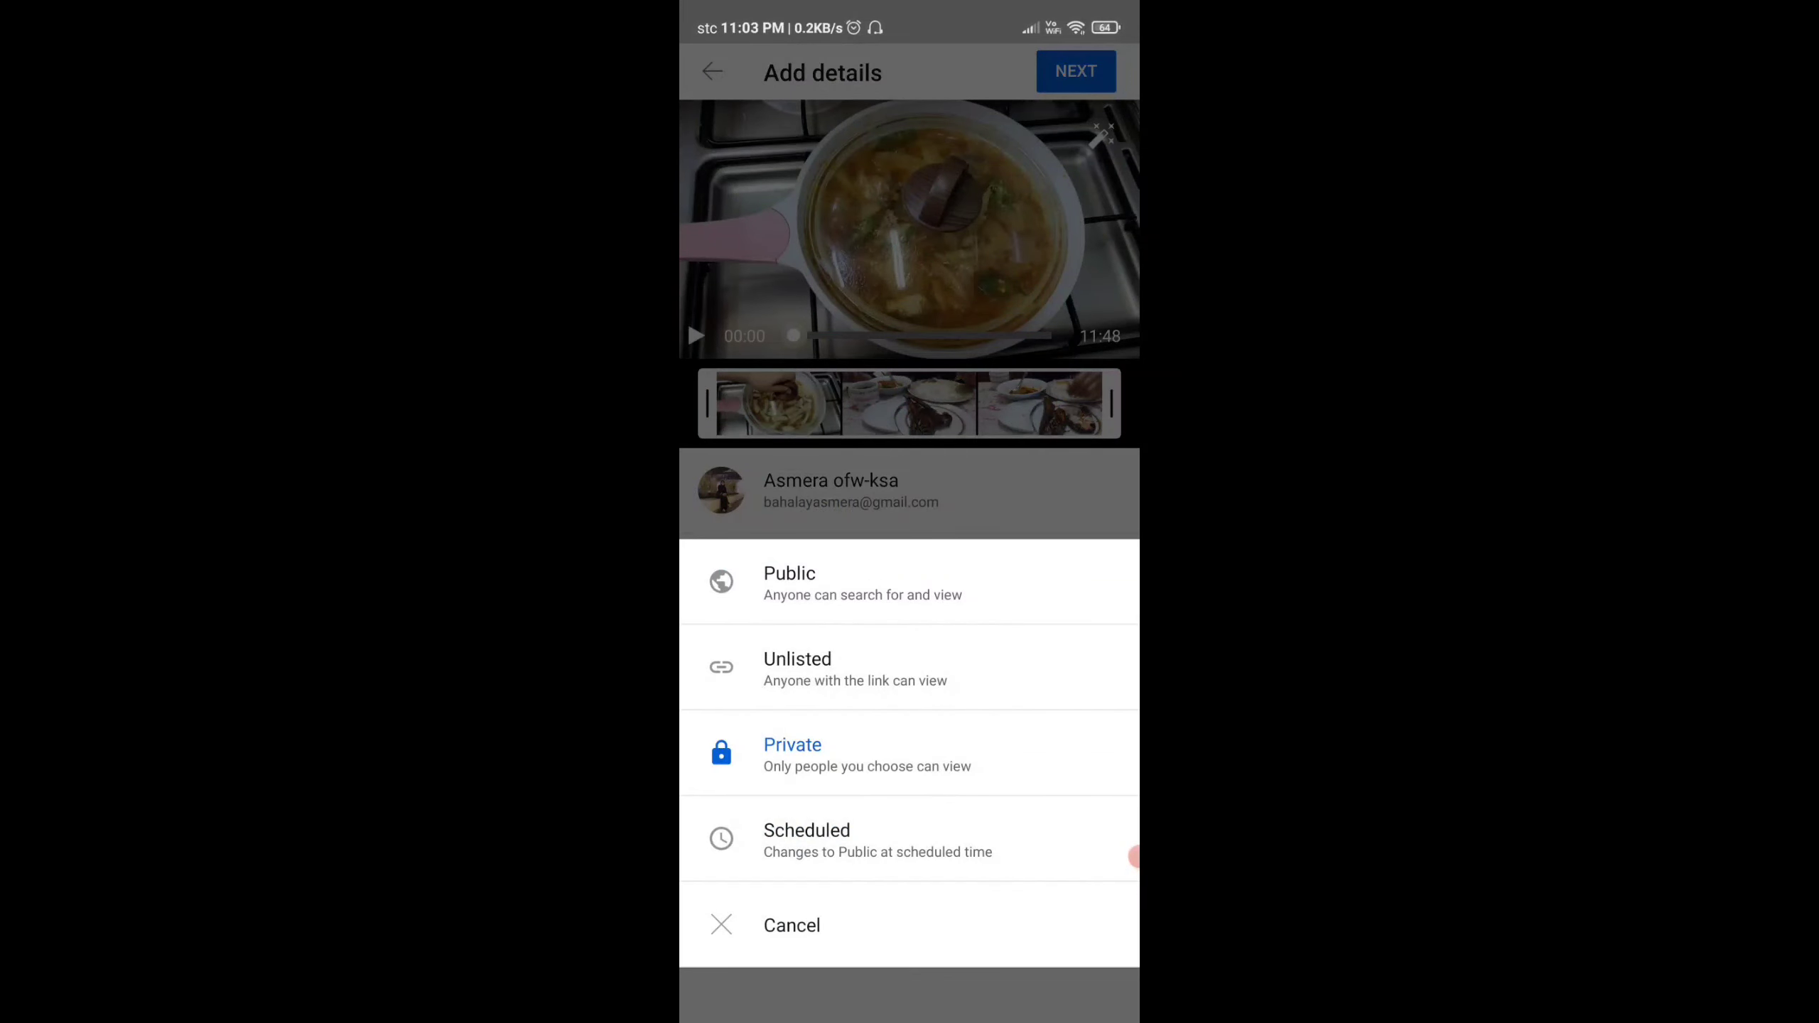
pyautogui.click(793, 752)
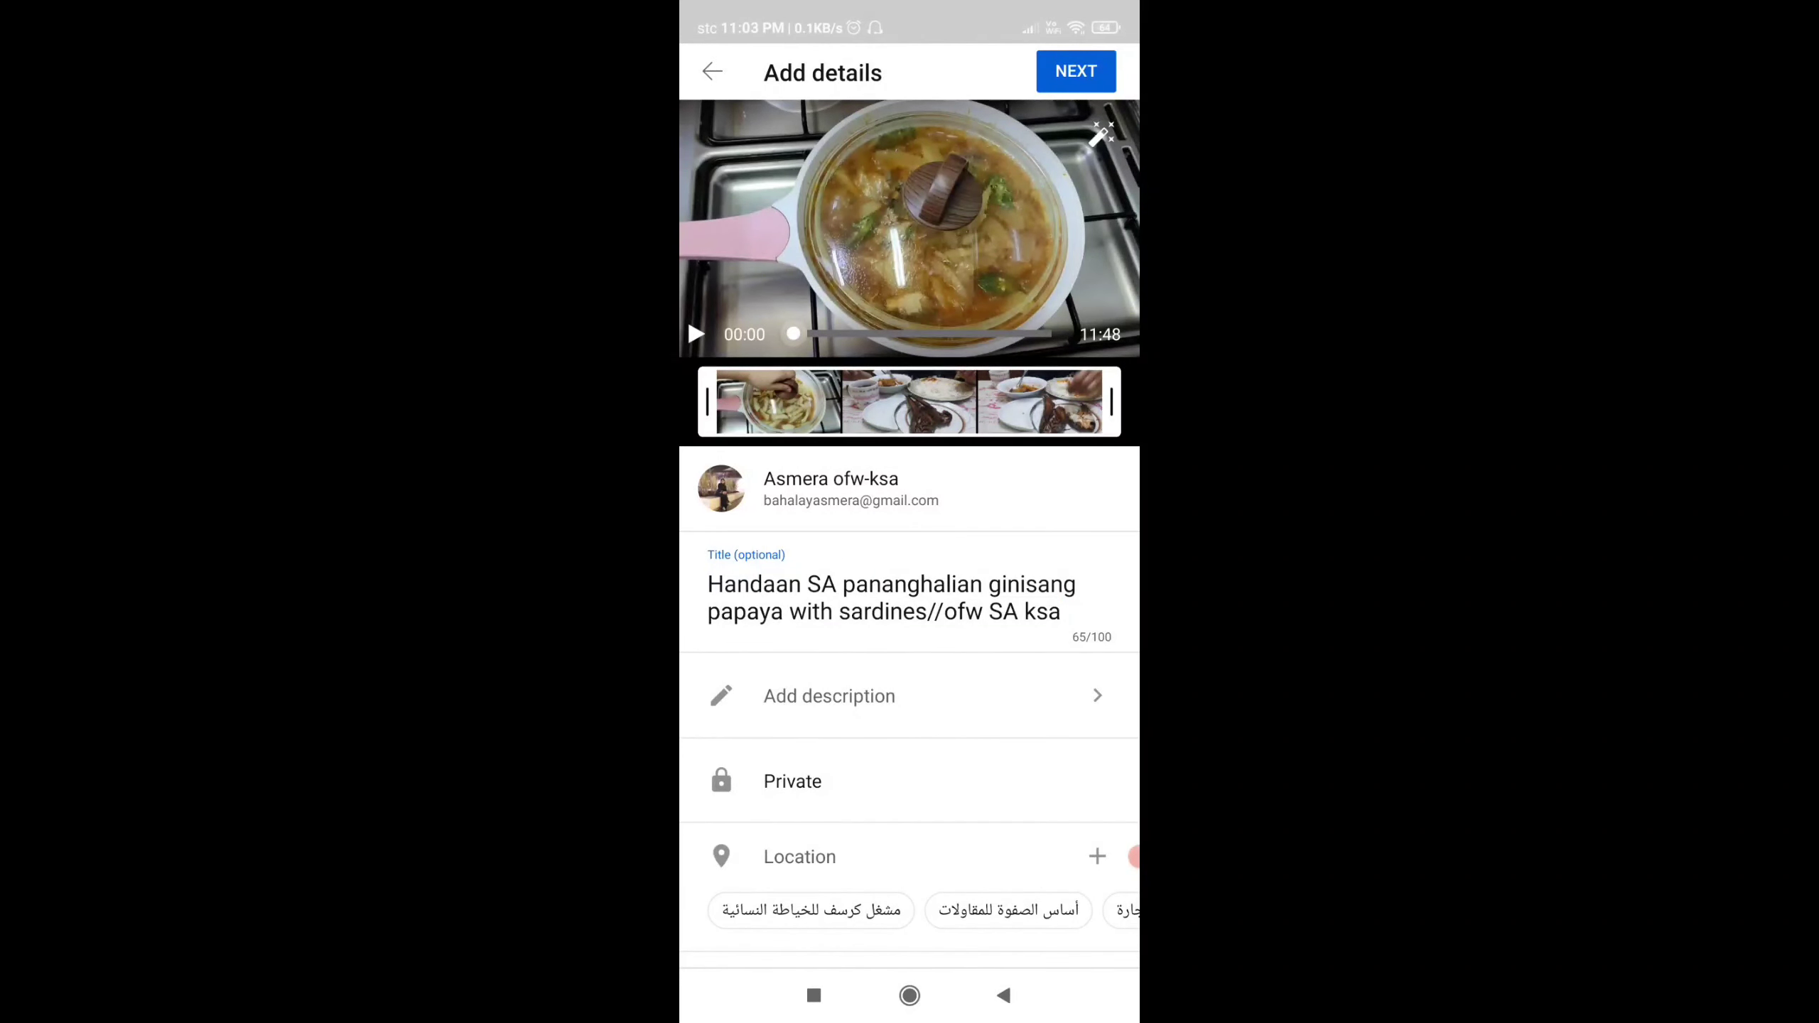
pyautogui.scroll(-1, 909, 535)
pyautogui.click(792, 712)
pyautogui.click(792, 752)
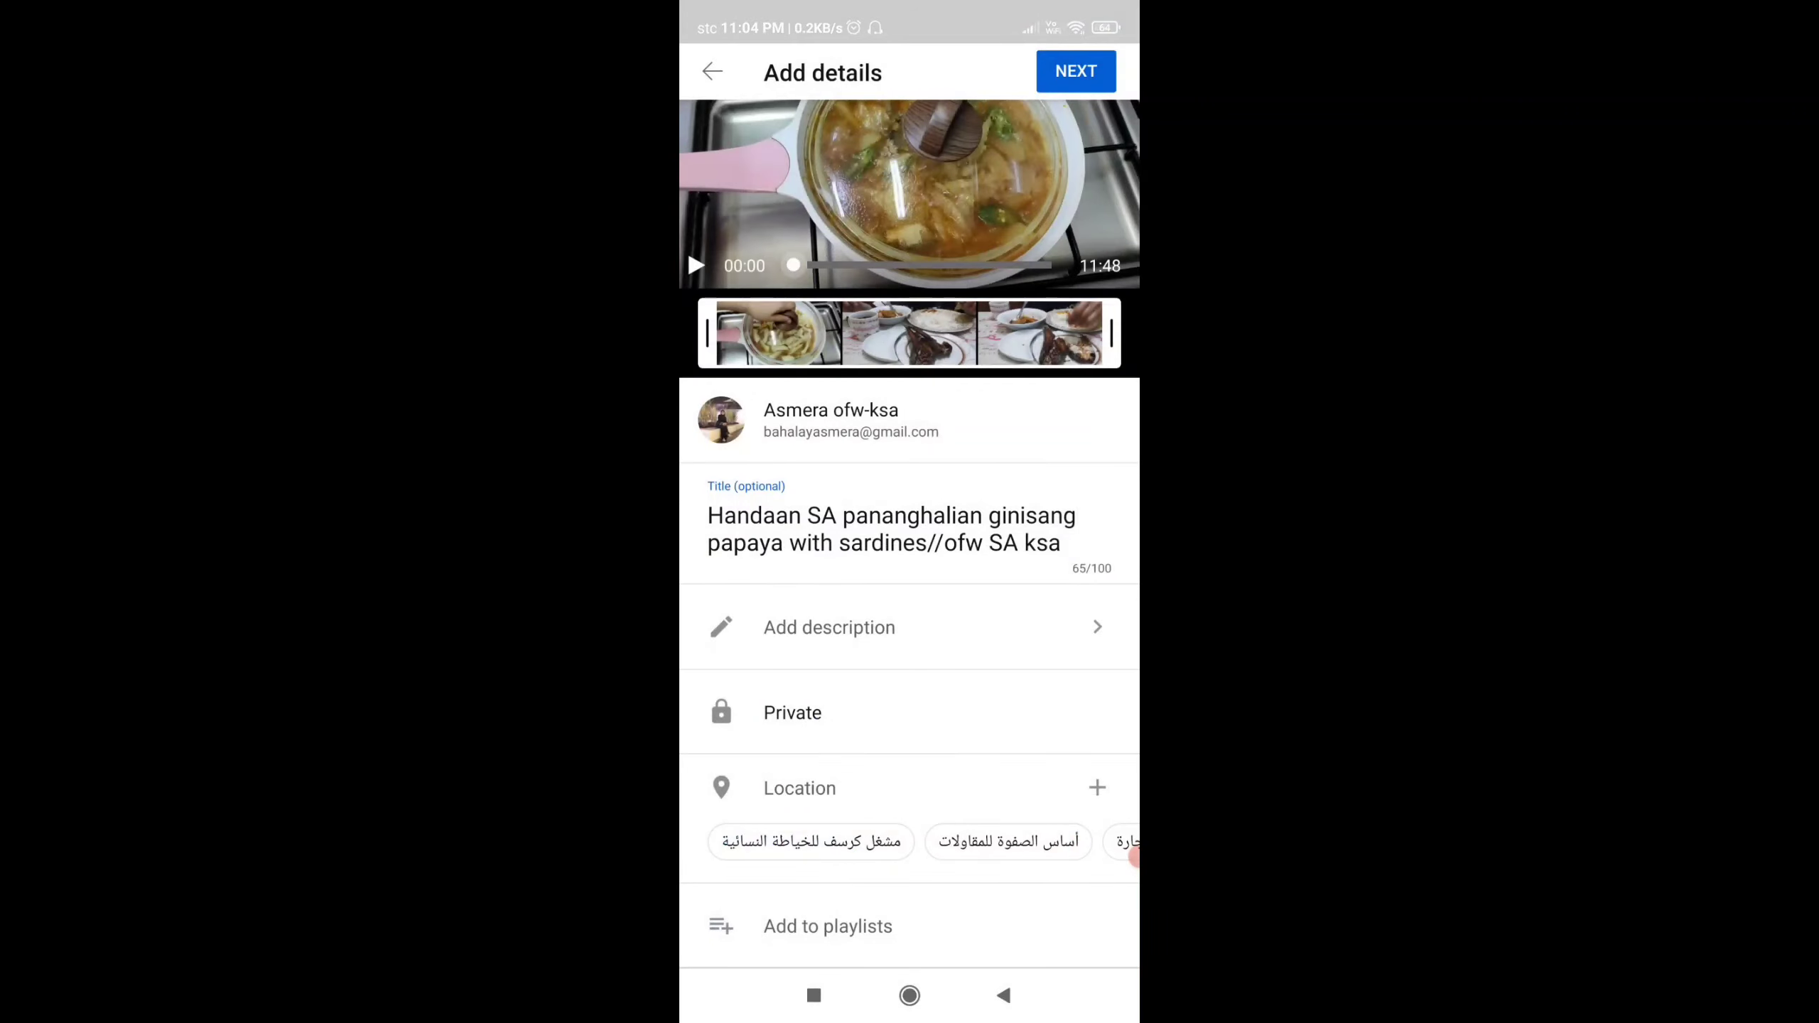
pyautogui.scroll(1, 910, 534)
pyautogui.scroll(1, 1131, 856)
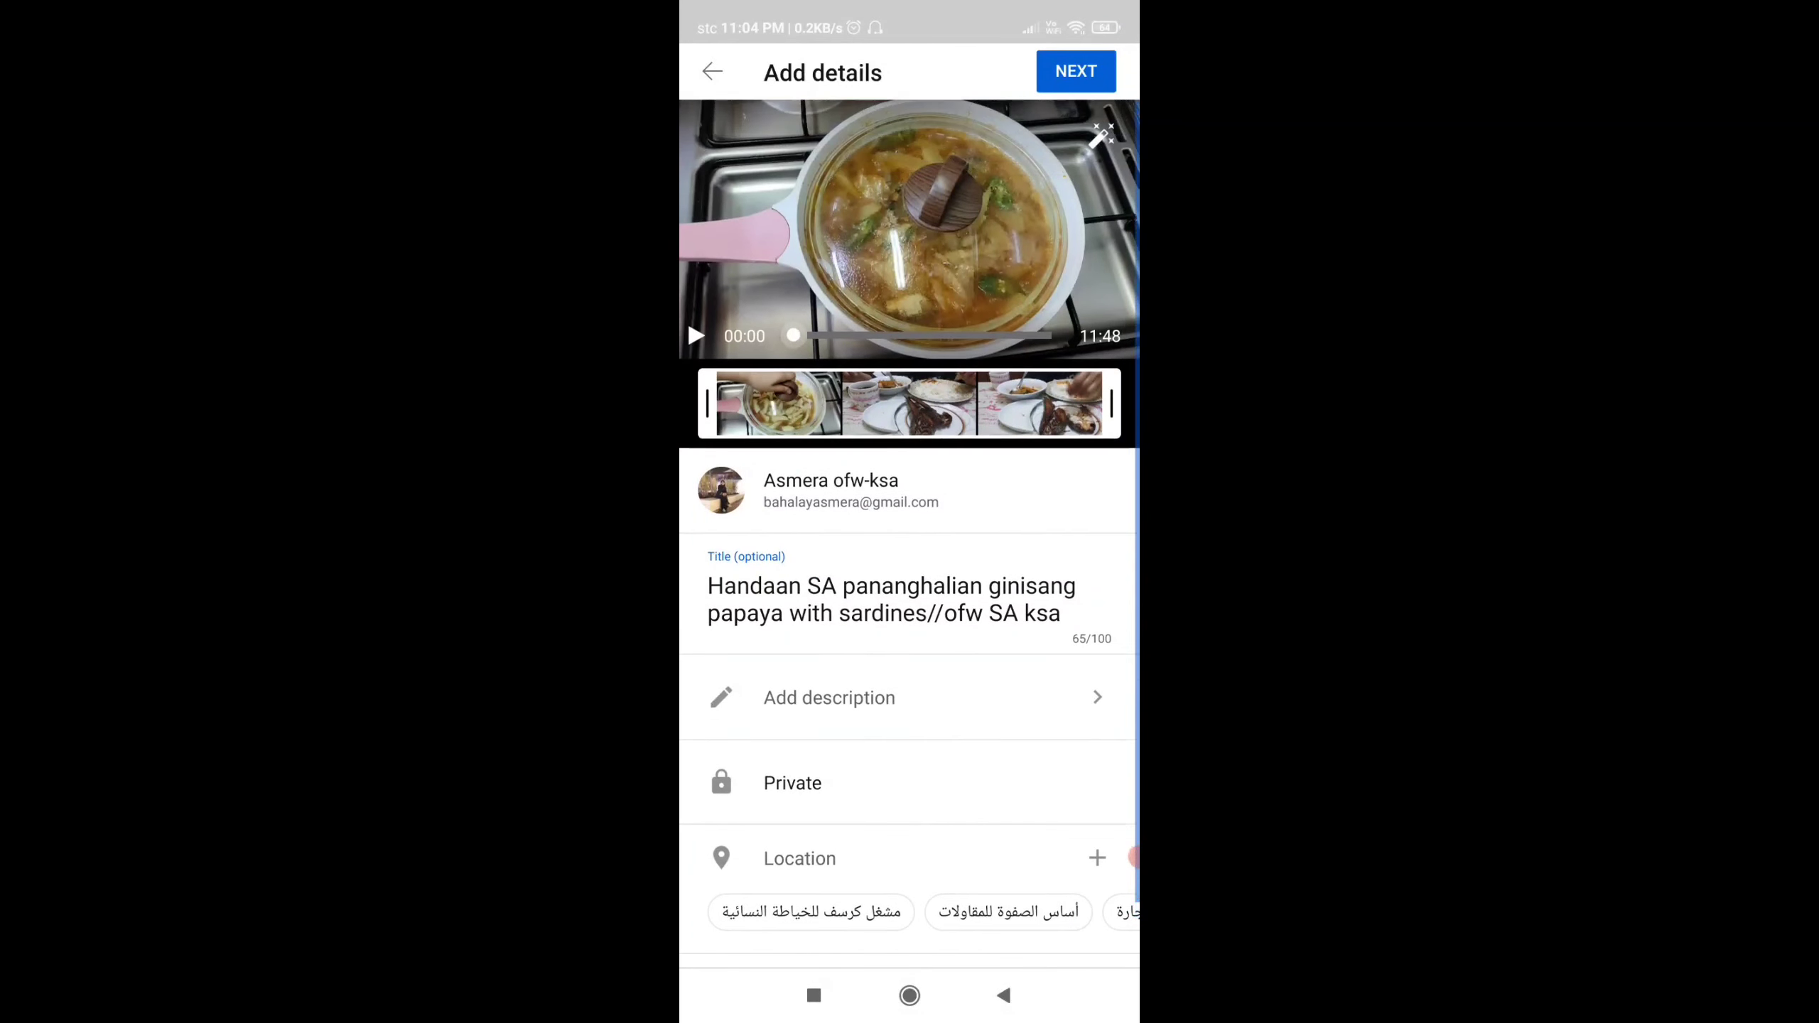
# Choose 'No, it's not Made for Kids' as the audience and start the upload
pyautogui.click(1076, 71)
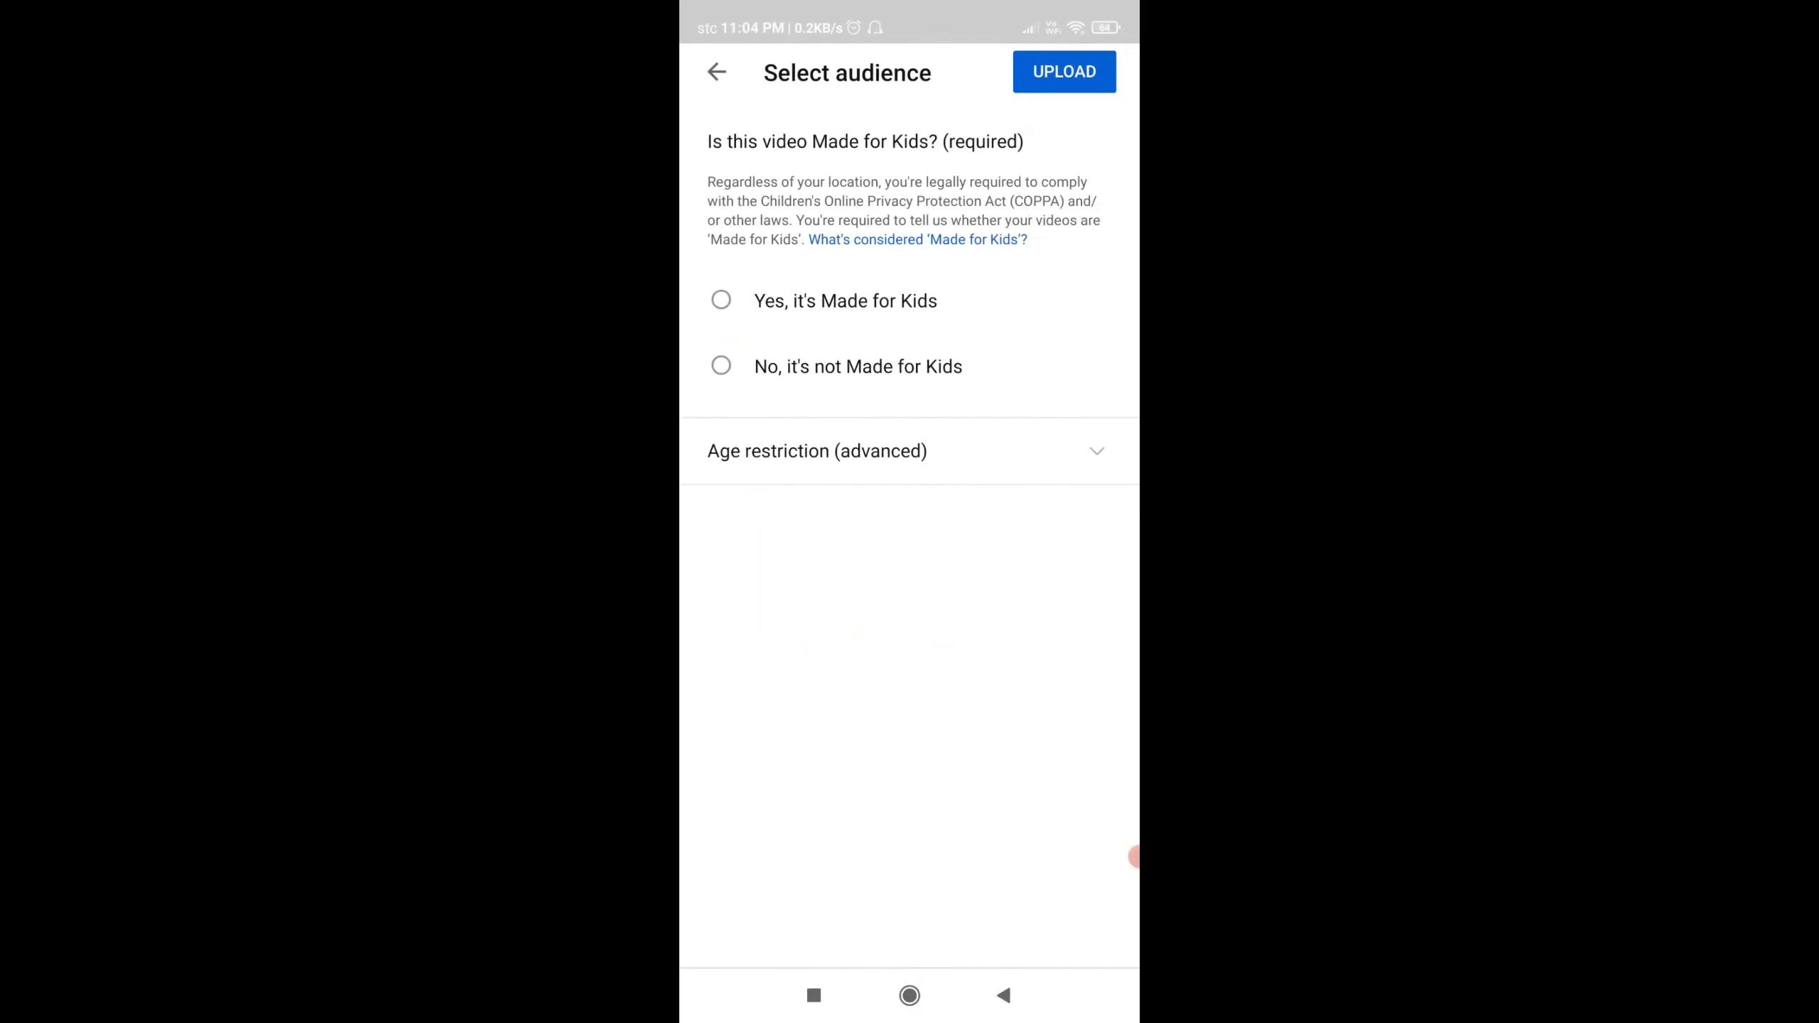
pyautogui.click(721, 365)
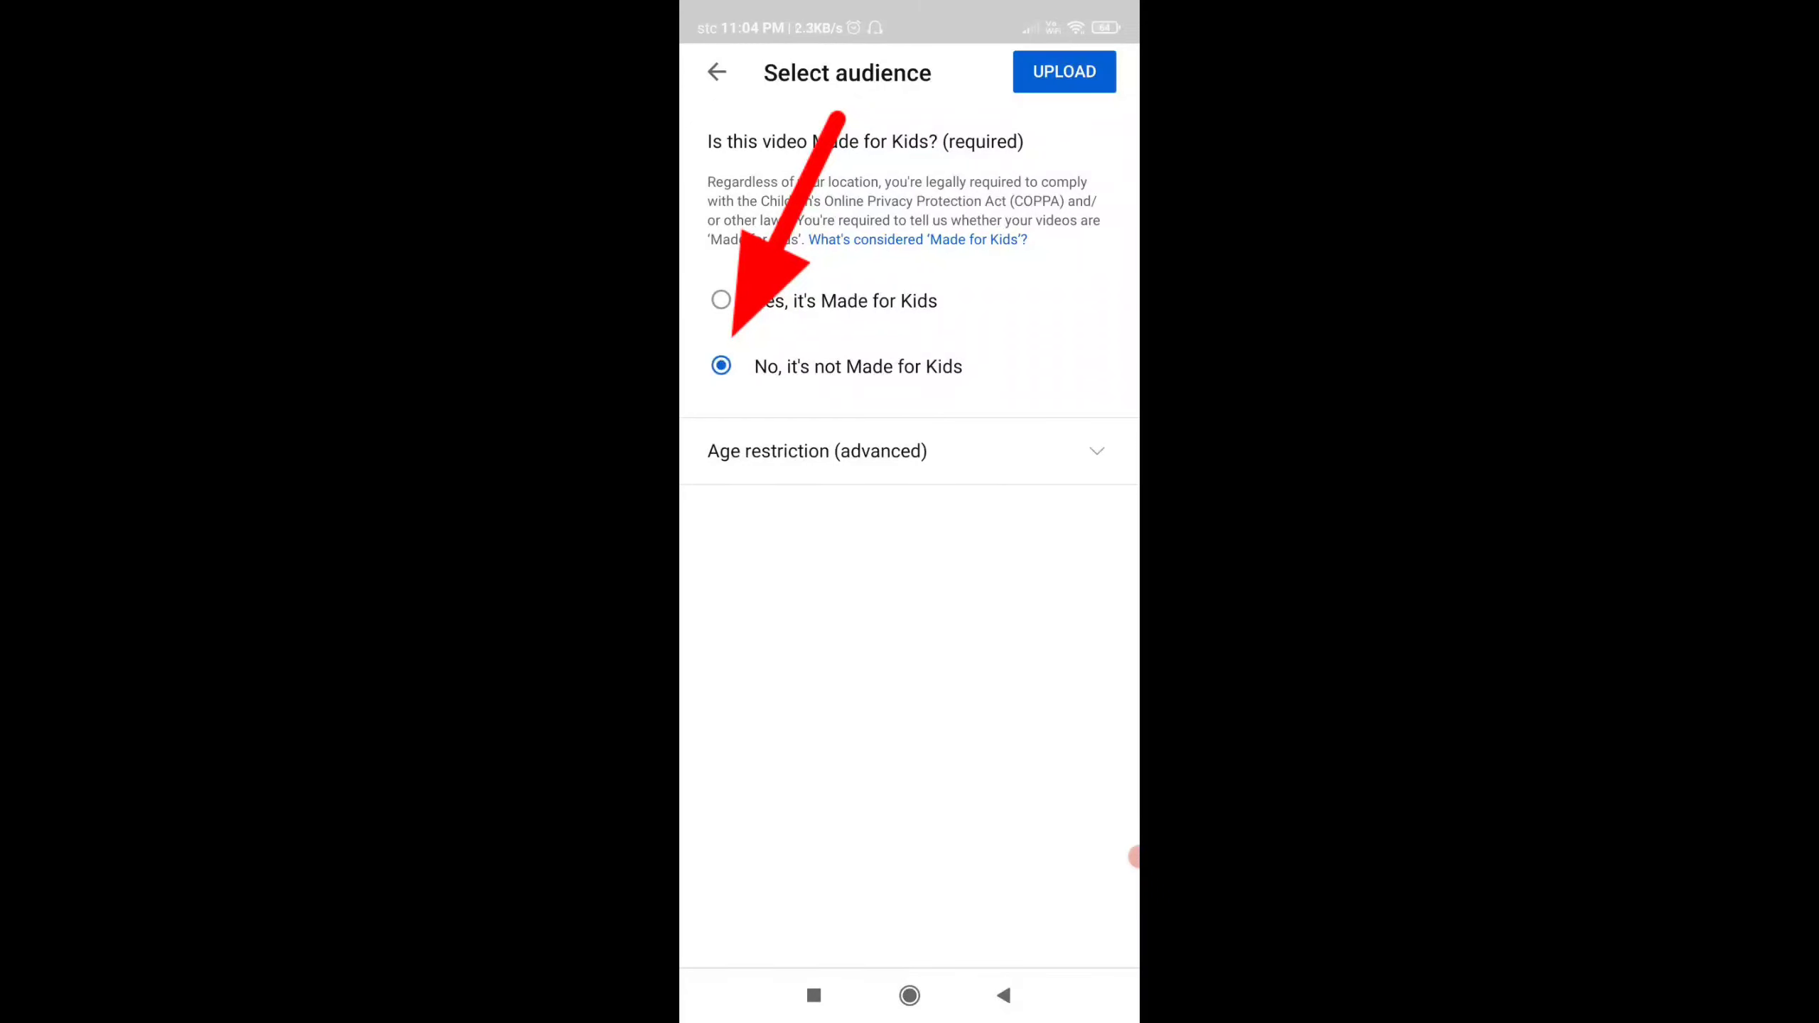
pyautogui.click(1064, 71)
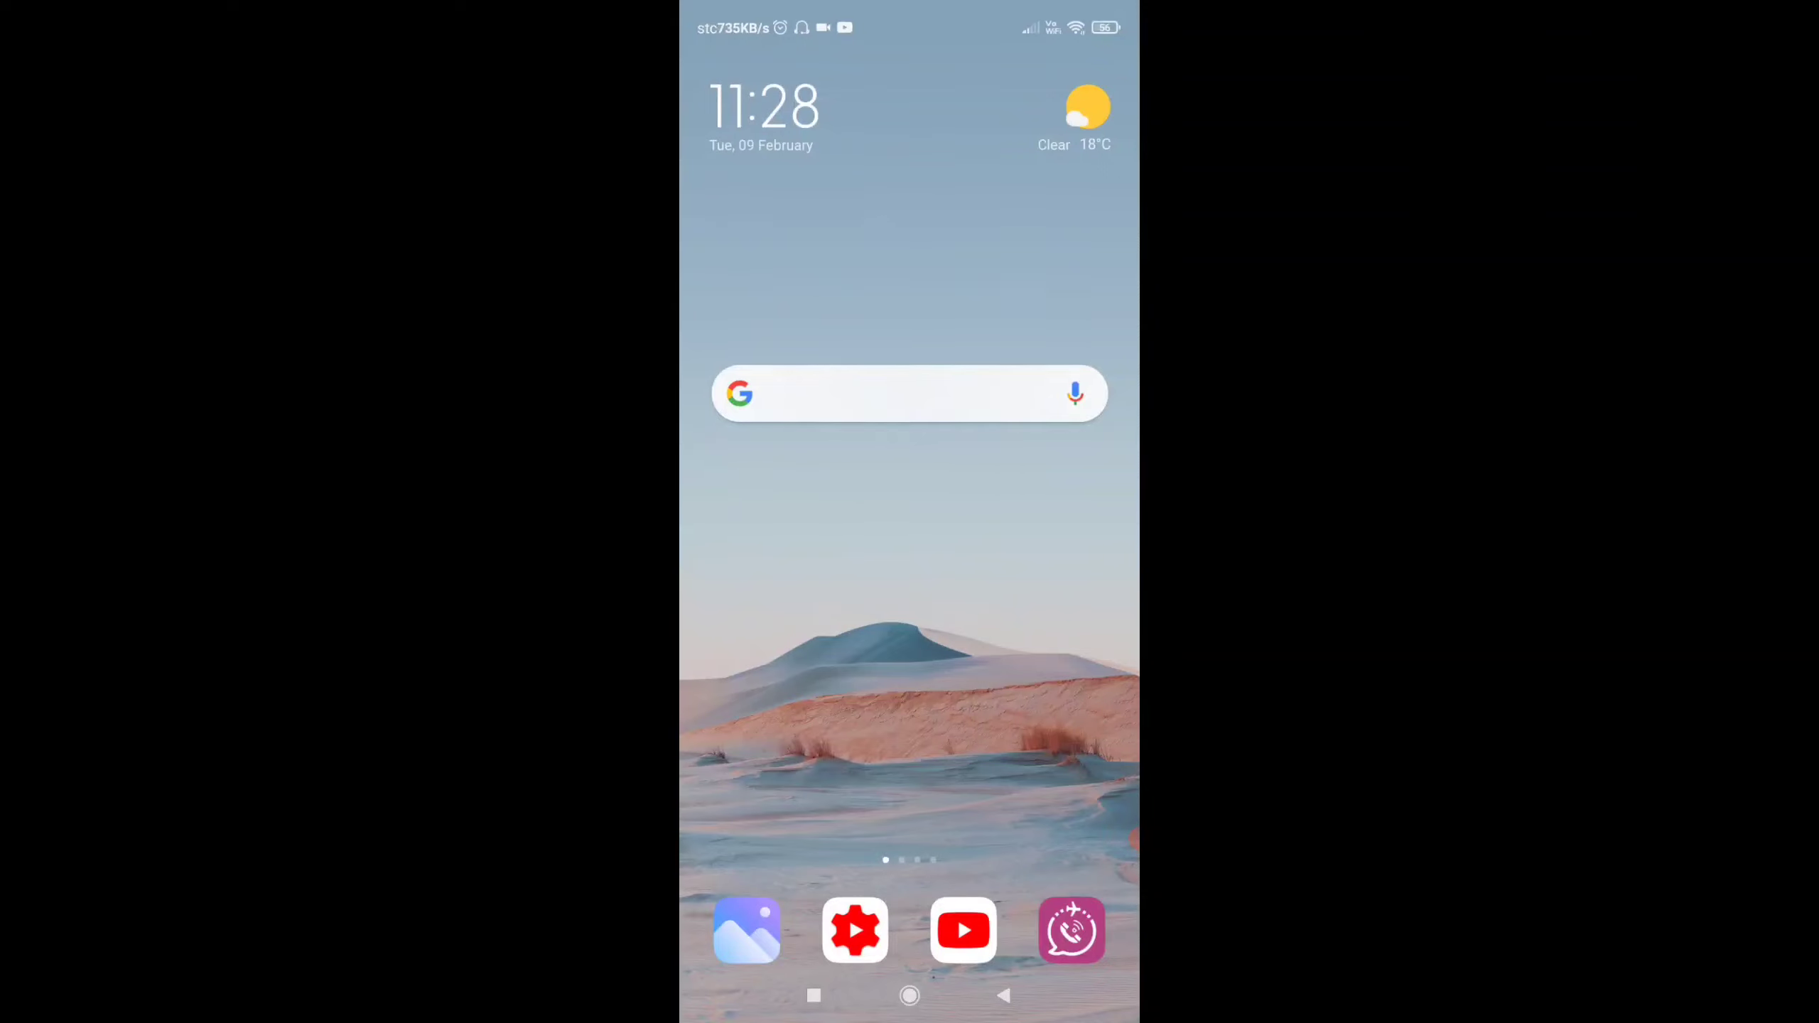
# Open studio.youtube.com in Chrome and zoom into the Content list showing the upload Pending
pyautogui.moveTo(1038, 537); pyautogui.dragTo(752, 537)
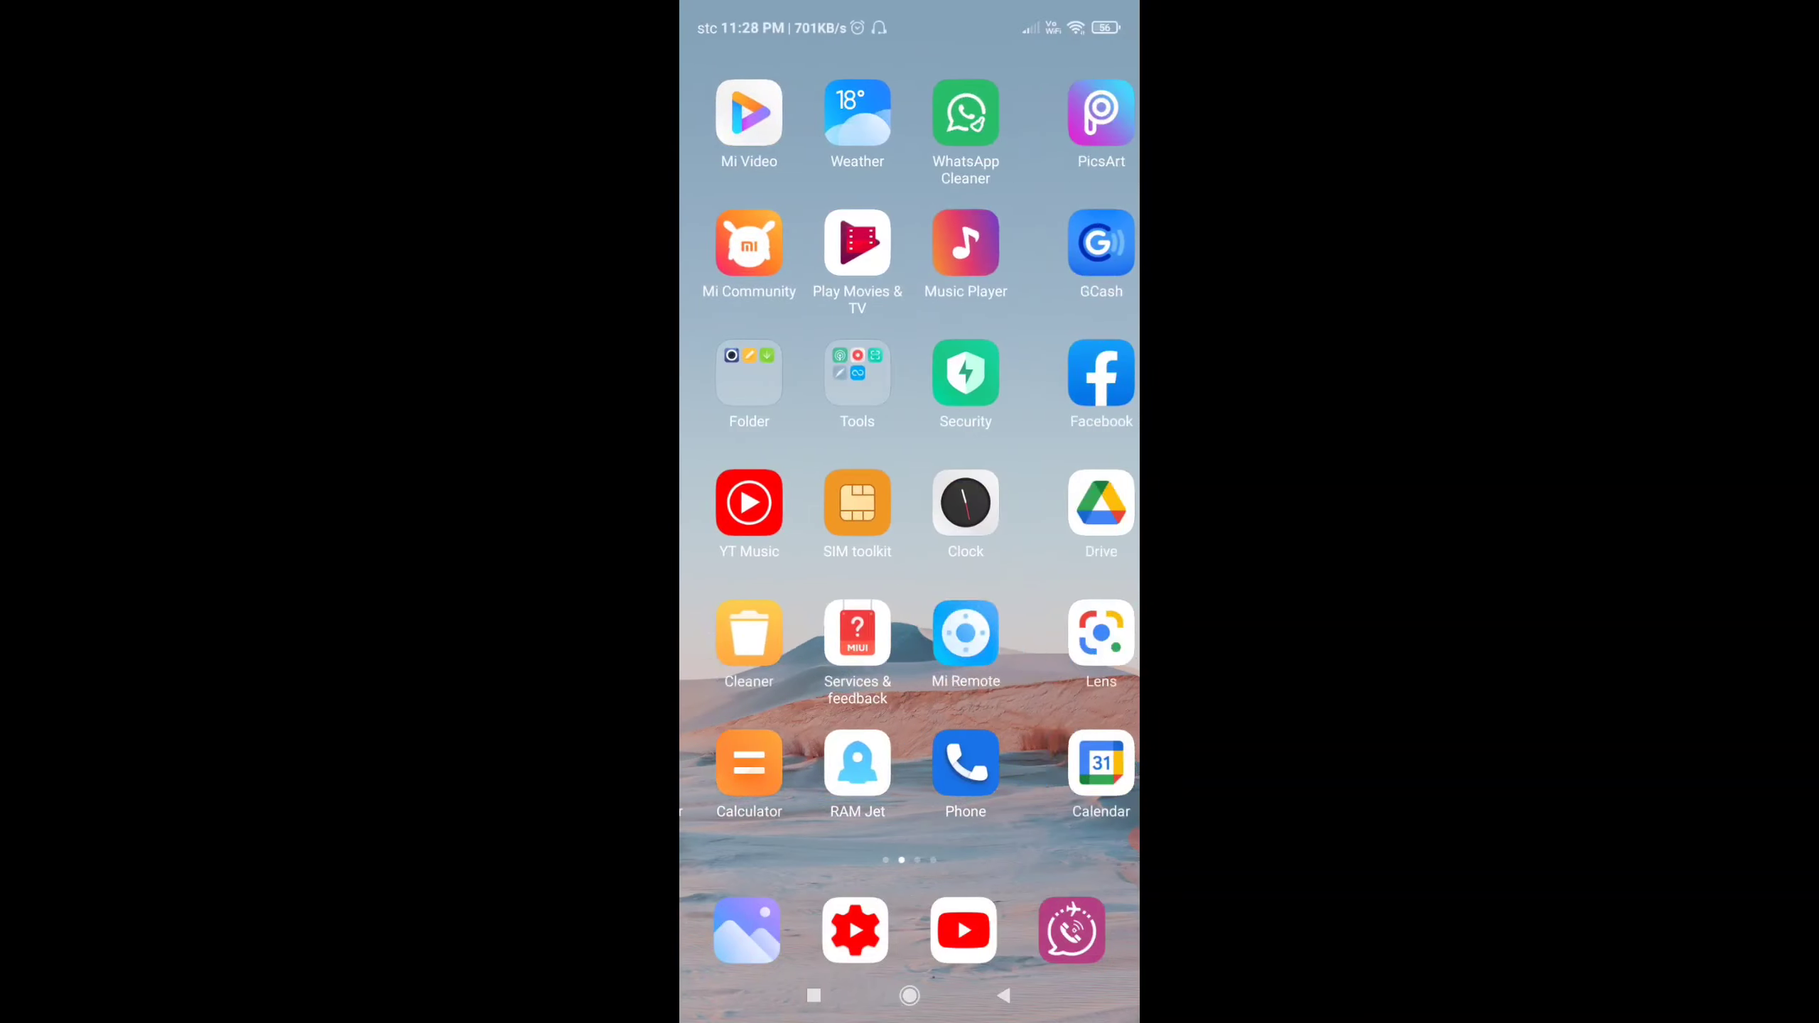
pyautogui.moveTo(1038, 537); pyautogui.dragTo(752, 537)
pyautogui.click(854, 503)
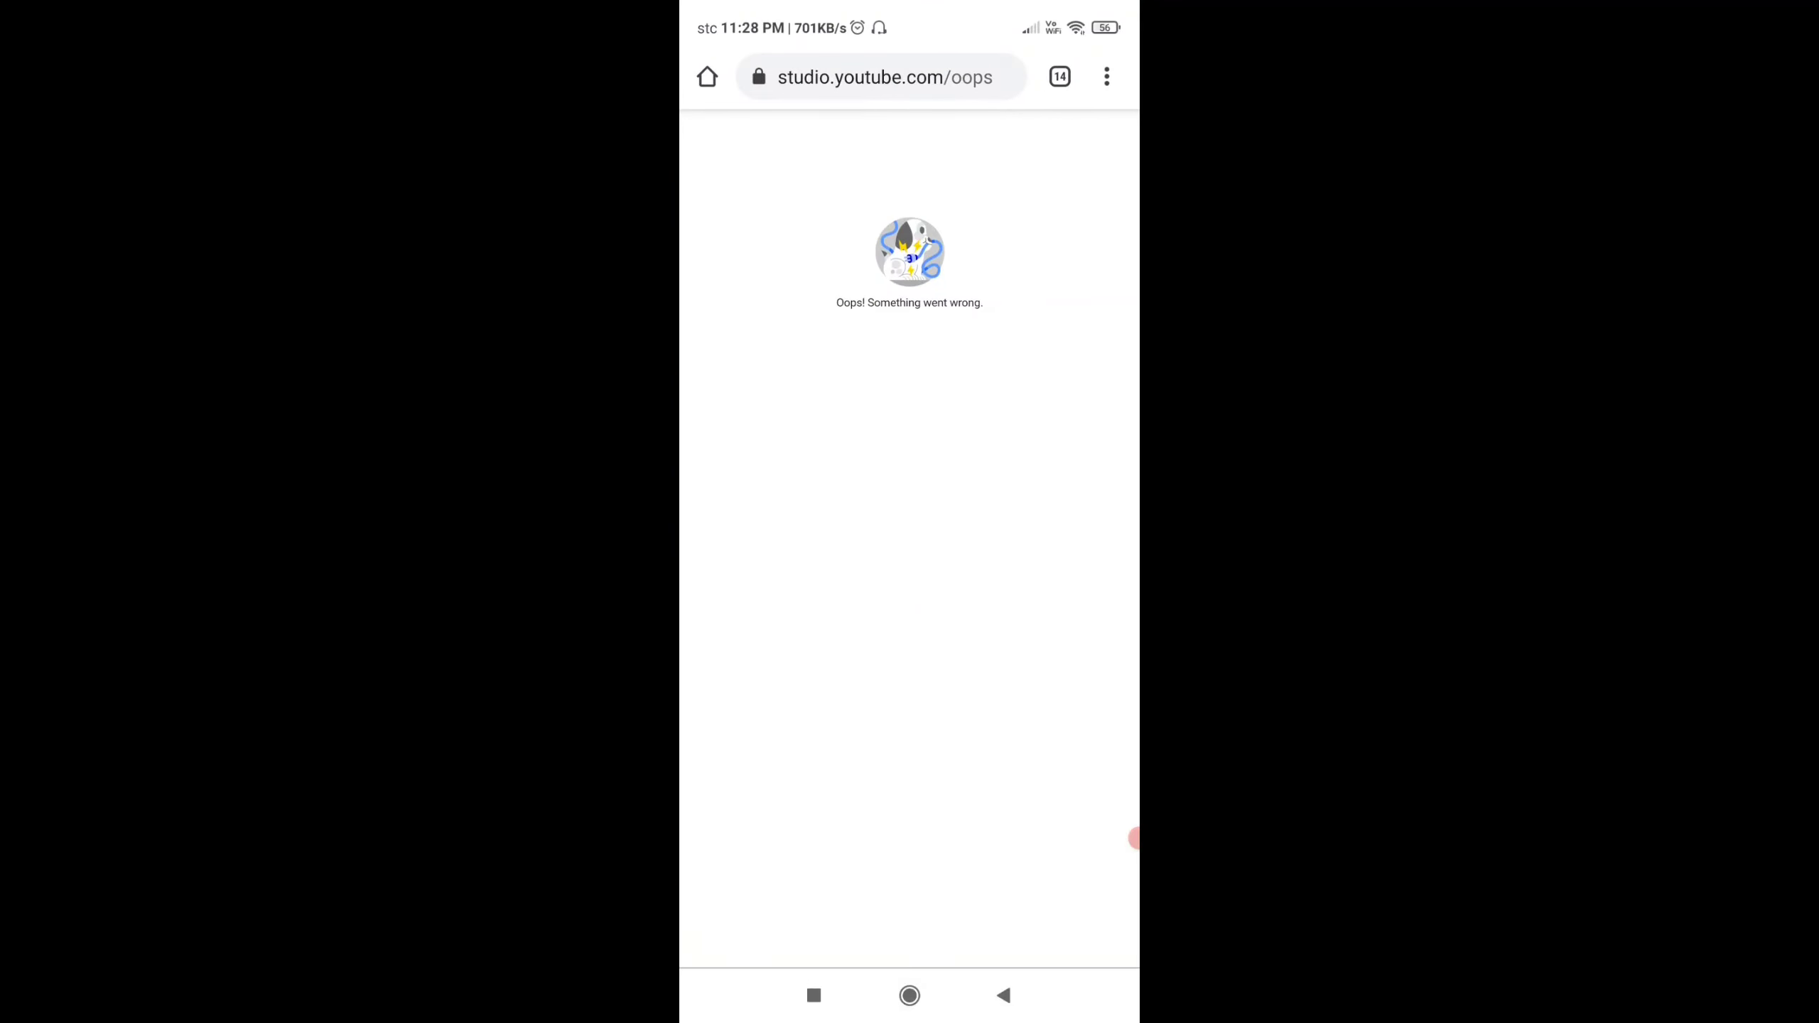
pyautogui.click(874, 77)
pyautogui.click(802, 219)
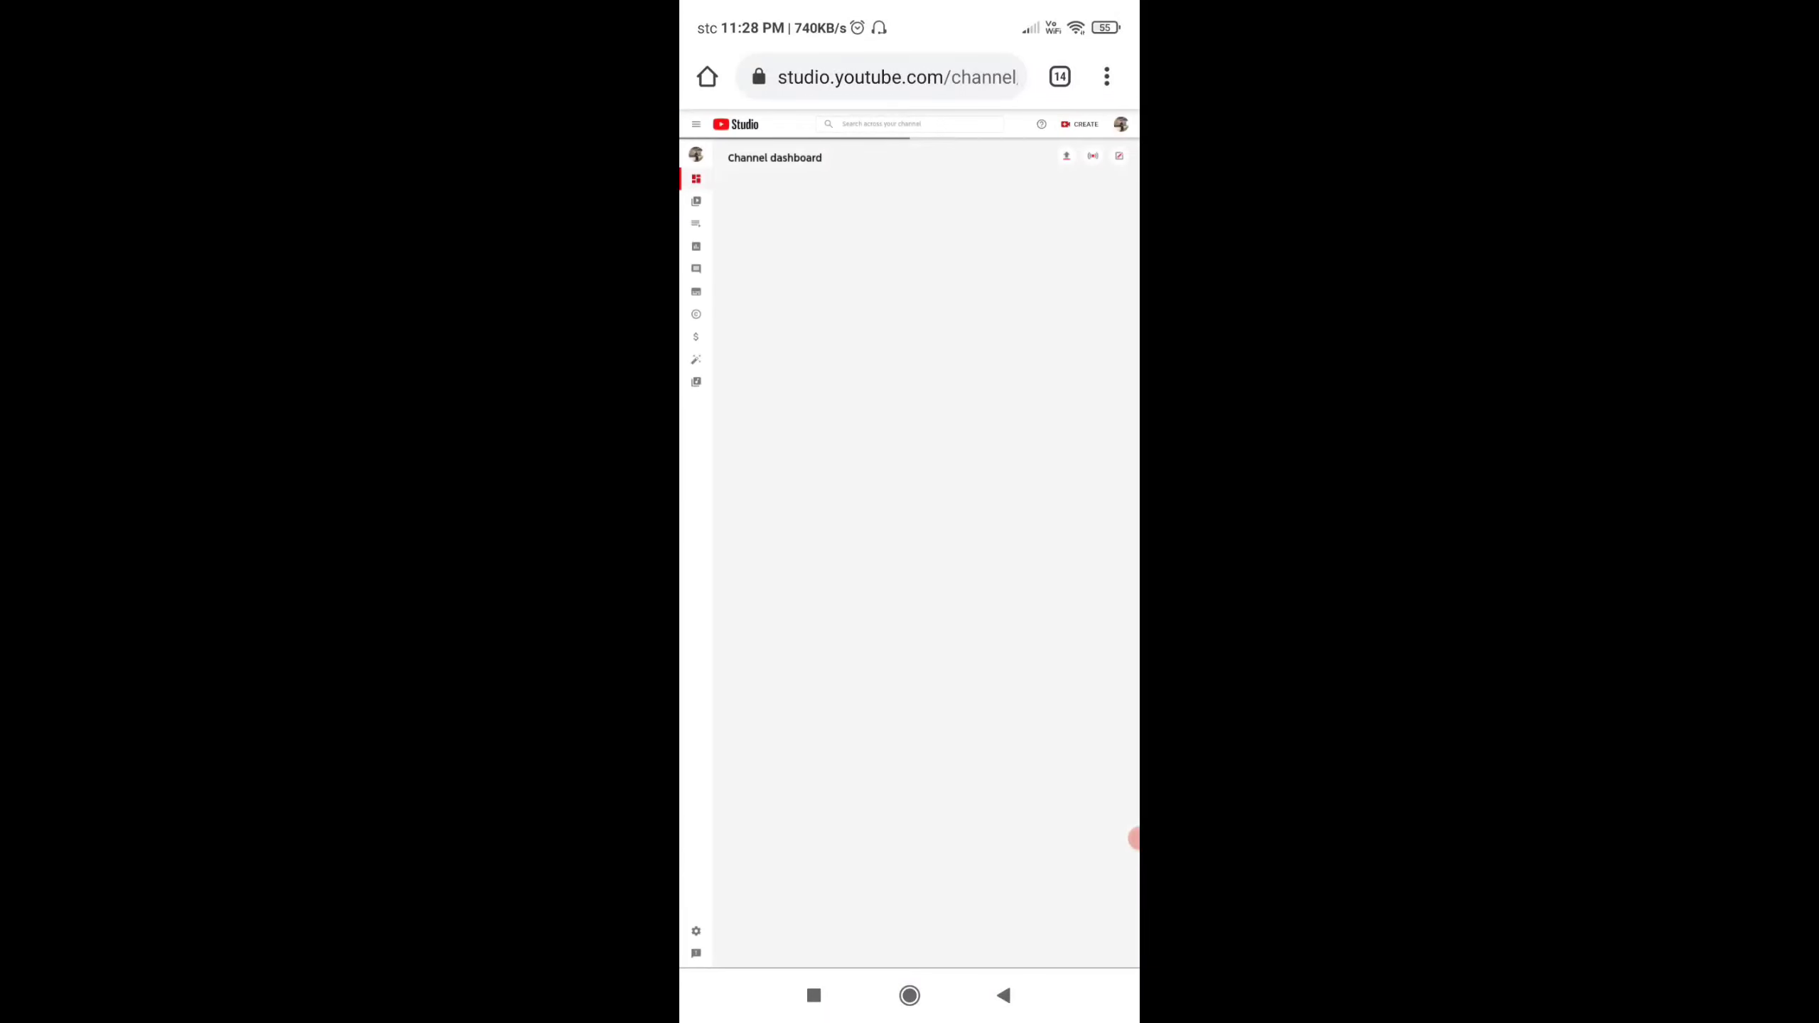
pyautogui.click(696, 200)
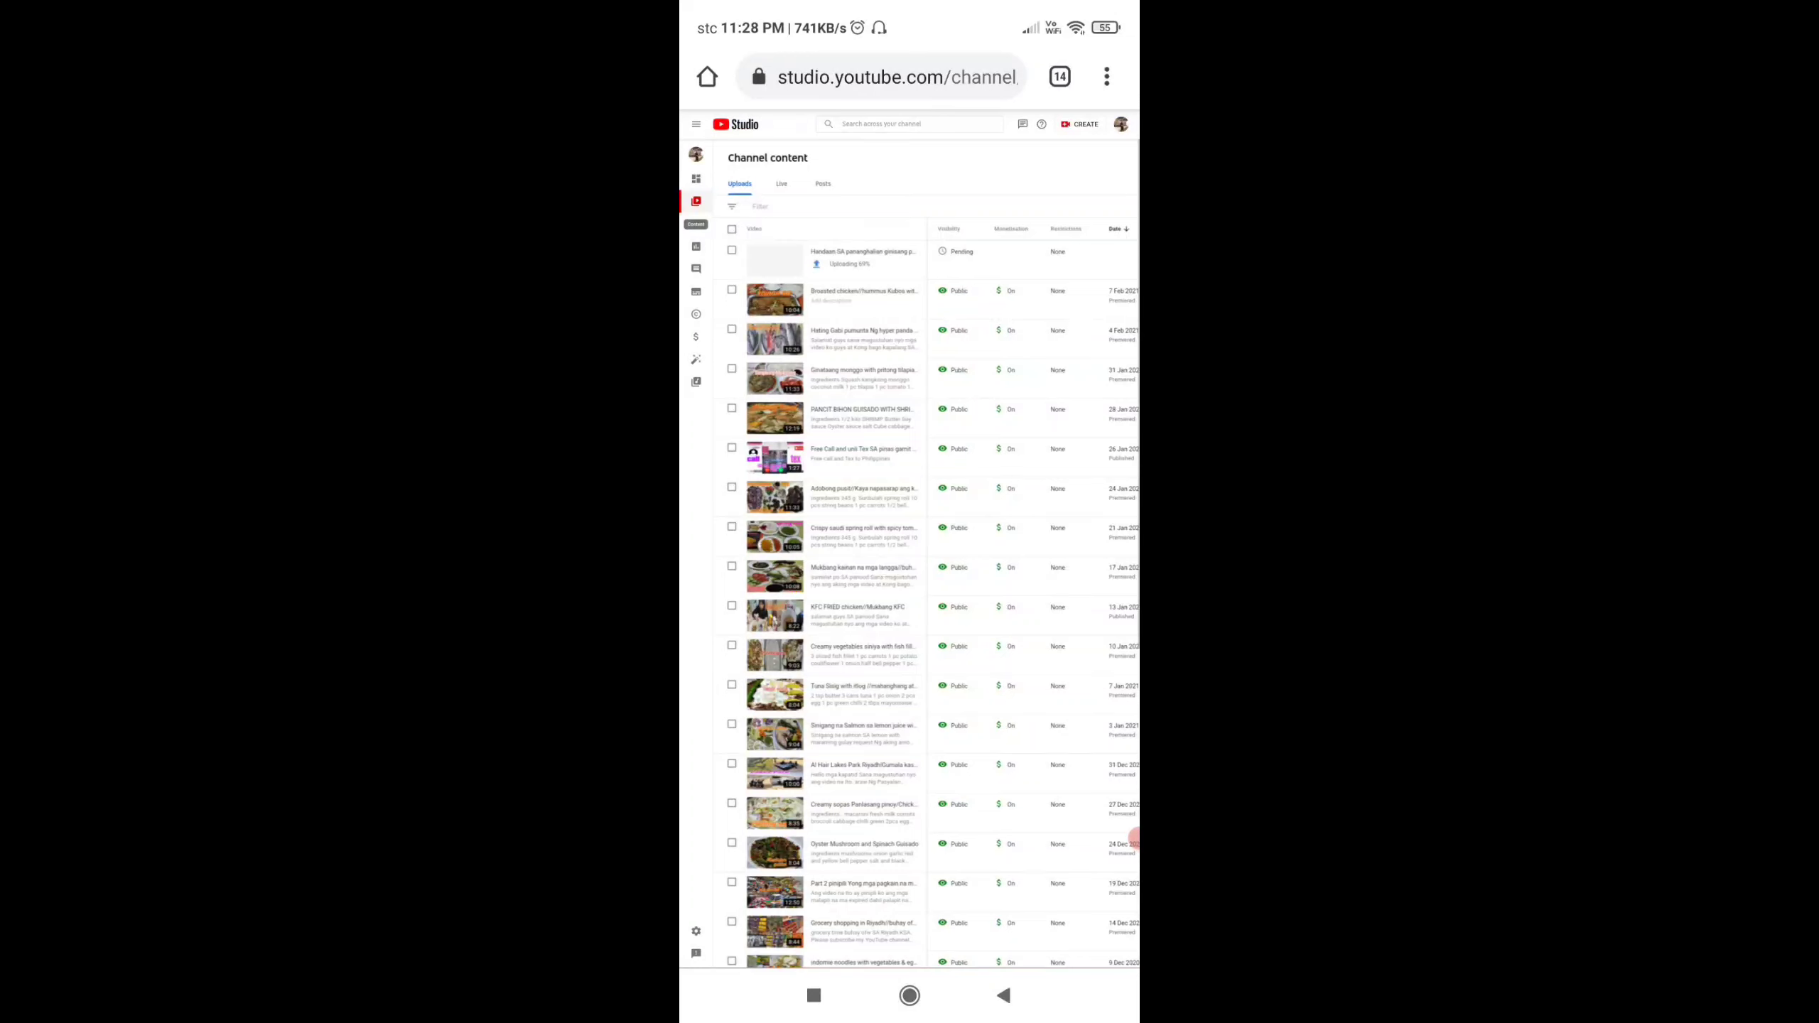
pyautogui.doubleClick(847, 255)
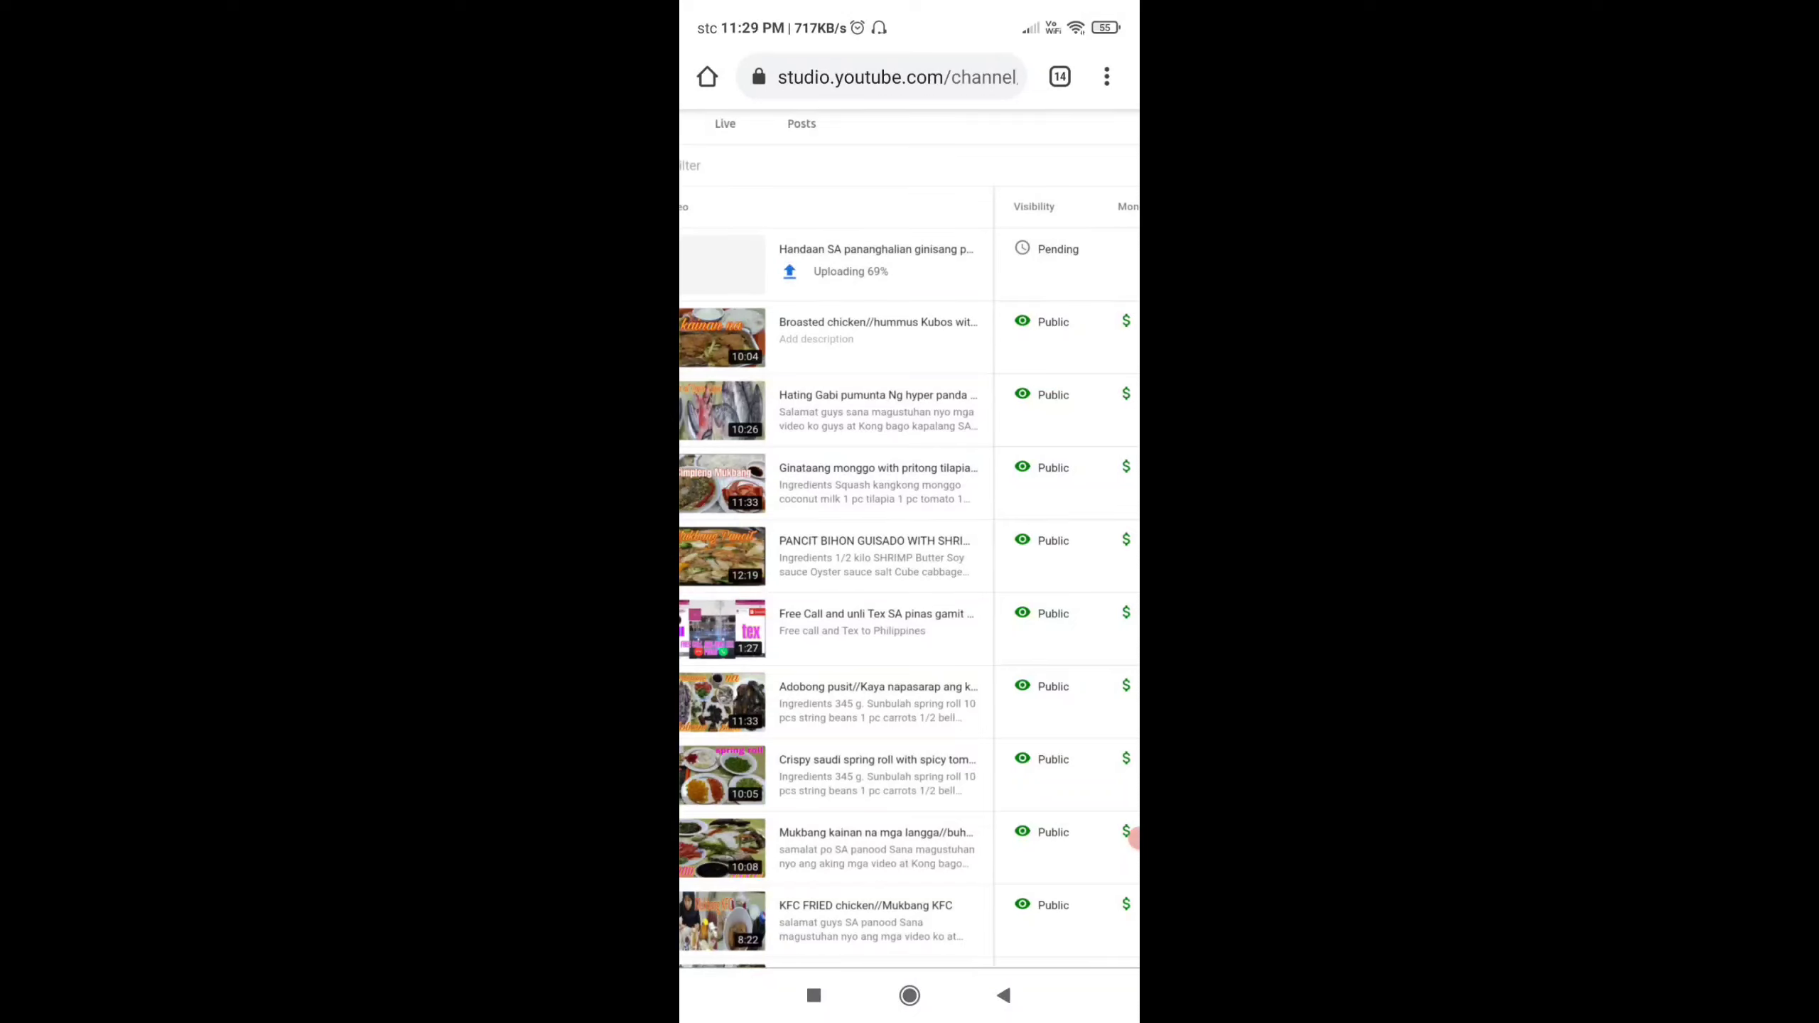
# Open the Details (pencil) page of the uploading papaya-and-sardines video
pyautogui.click(921, 264)
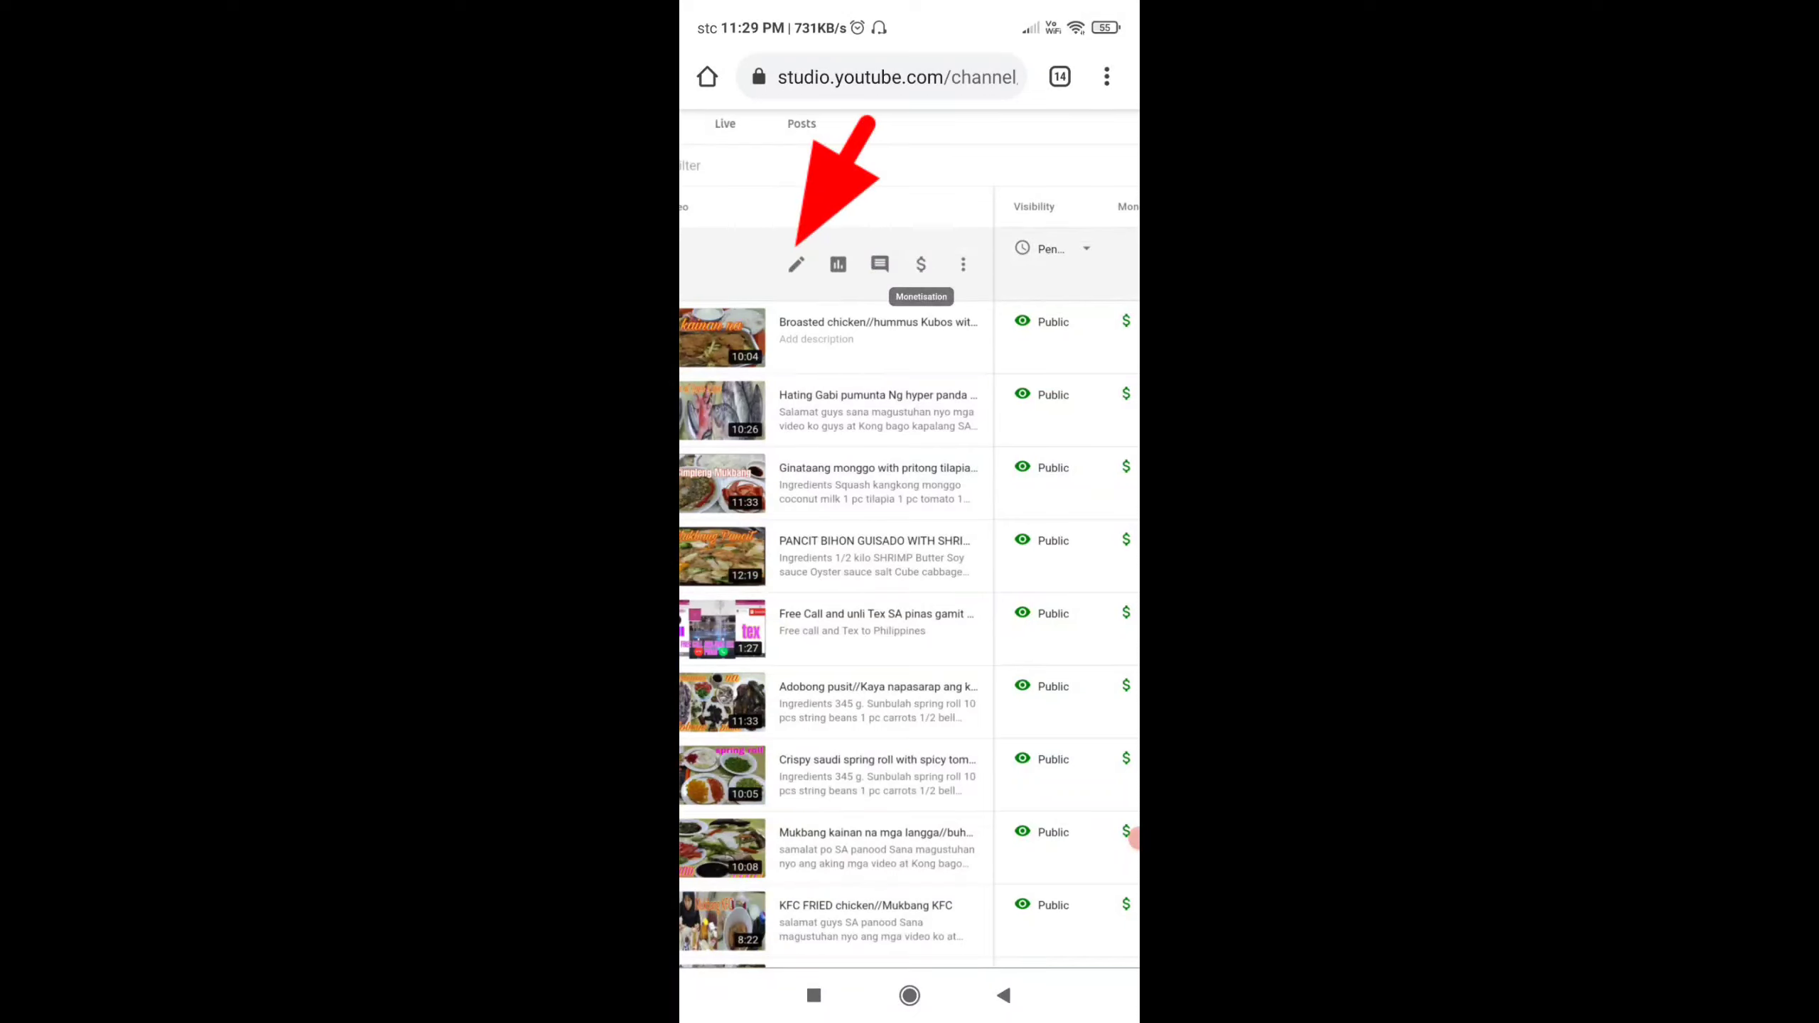
pyautogui.click(797, 265)
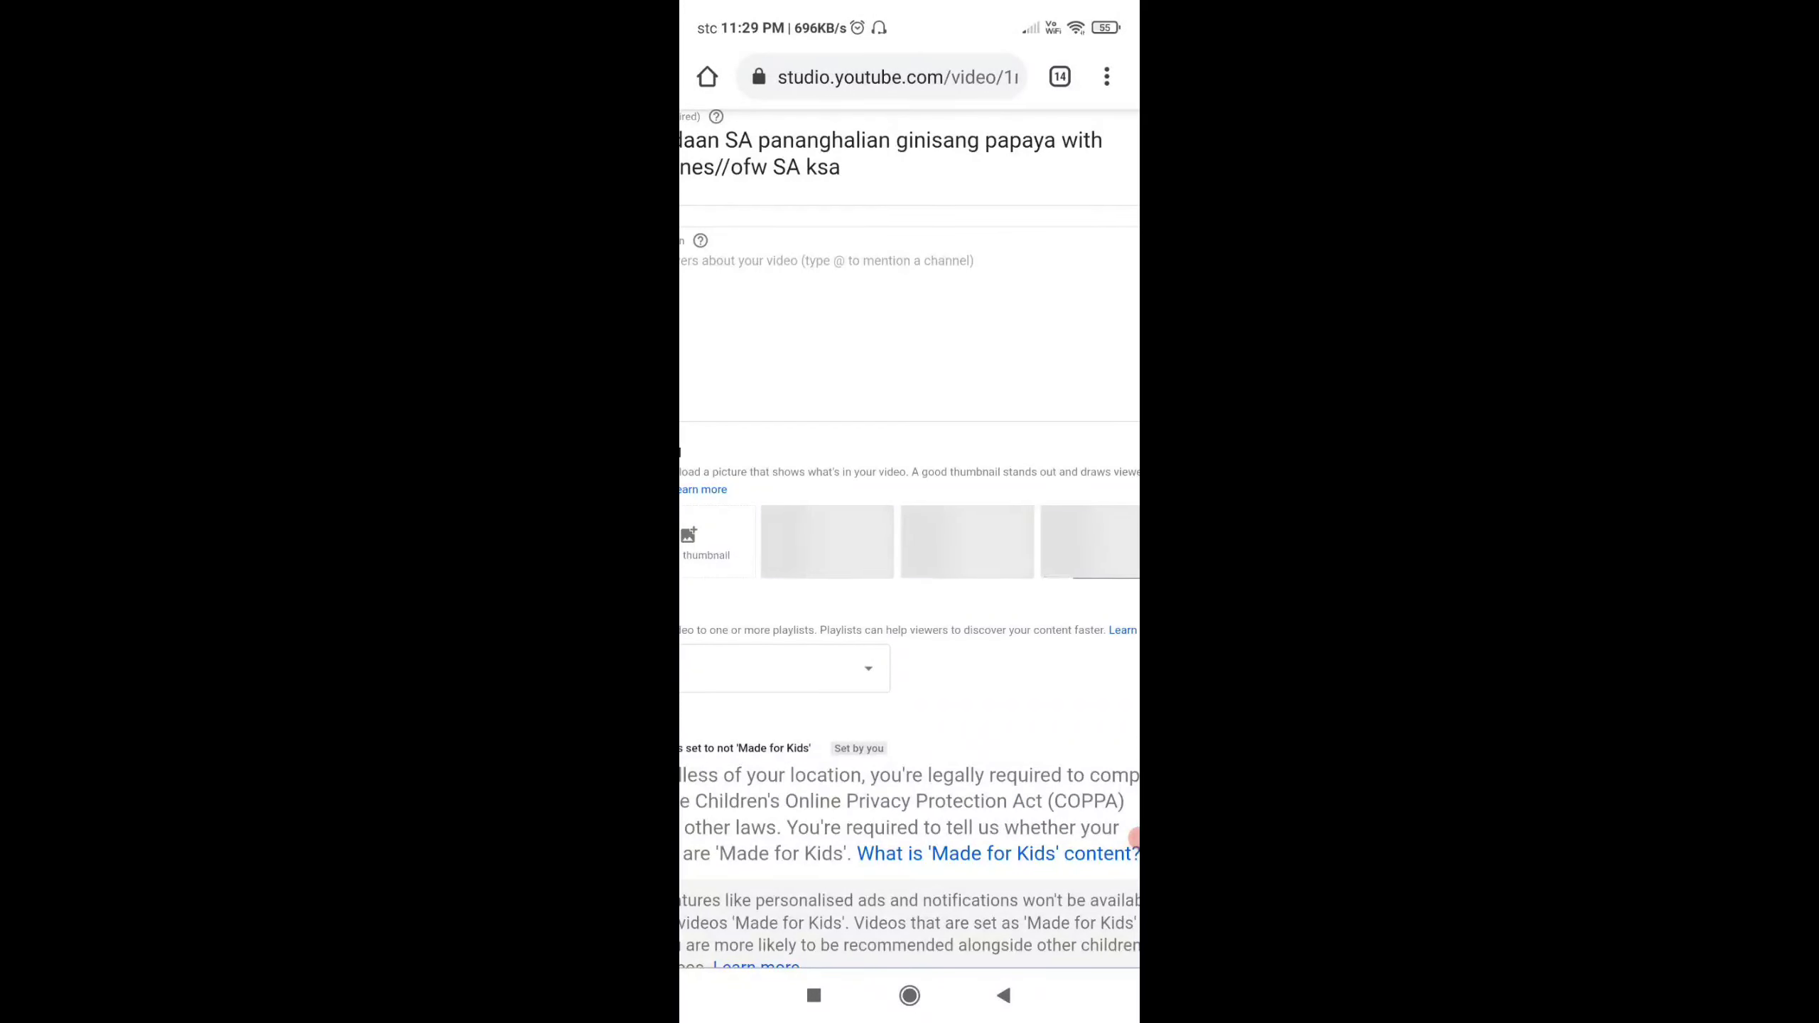
pyautogui.hscroll(2, 909, 537)
pyautogui.scroll(-5, 909, 537)
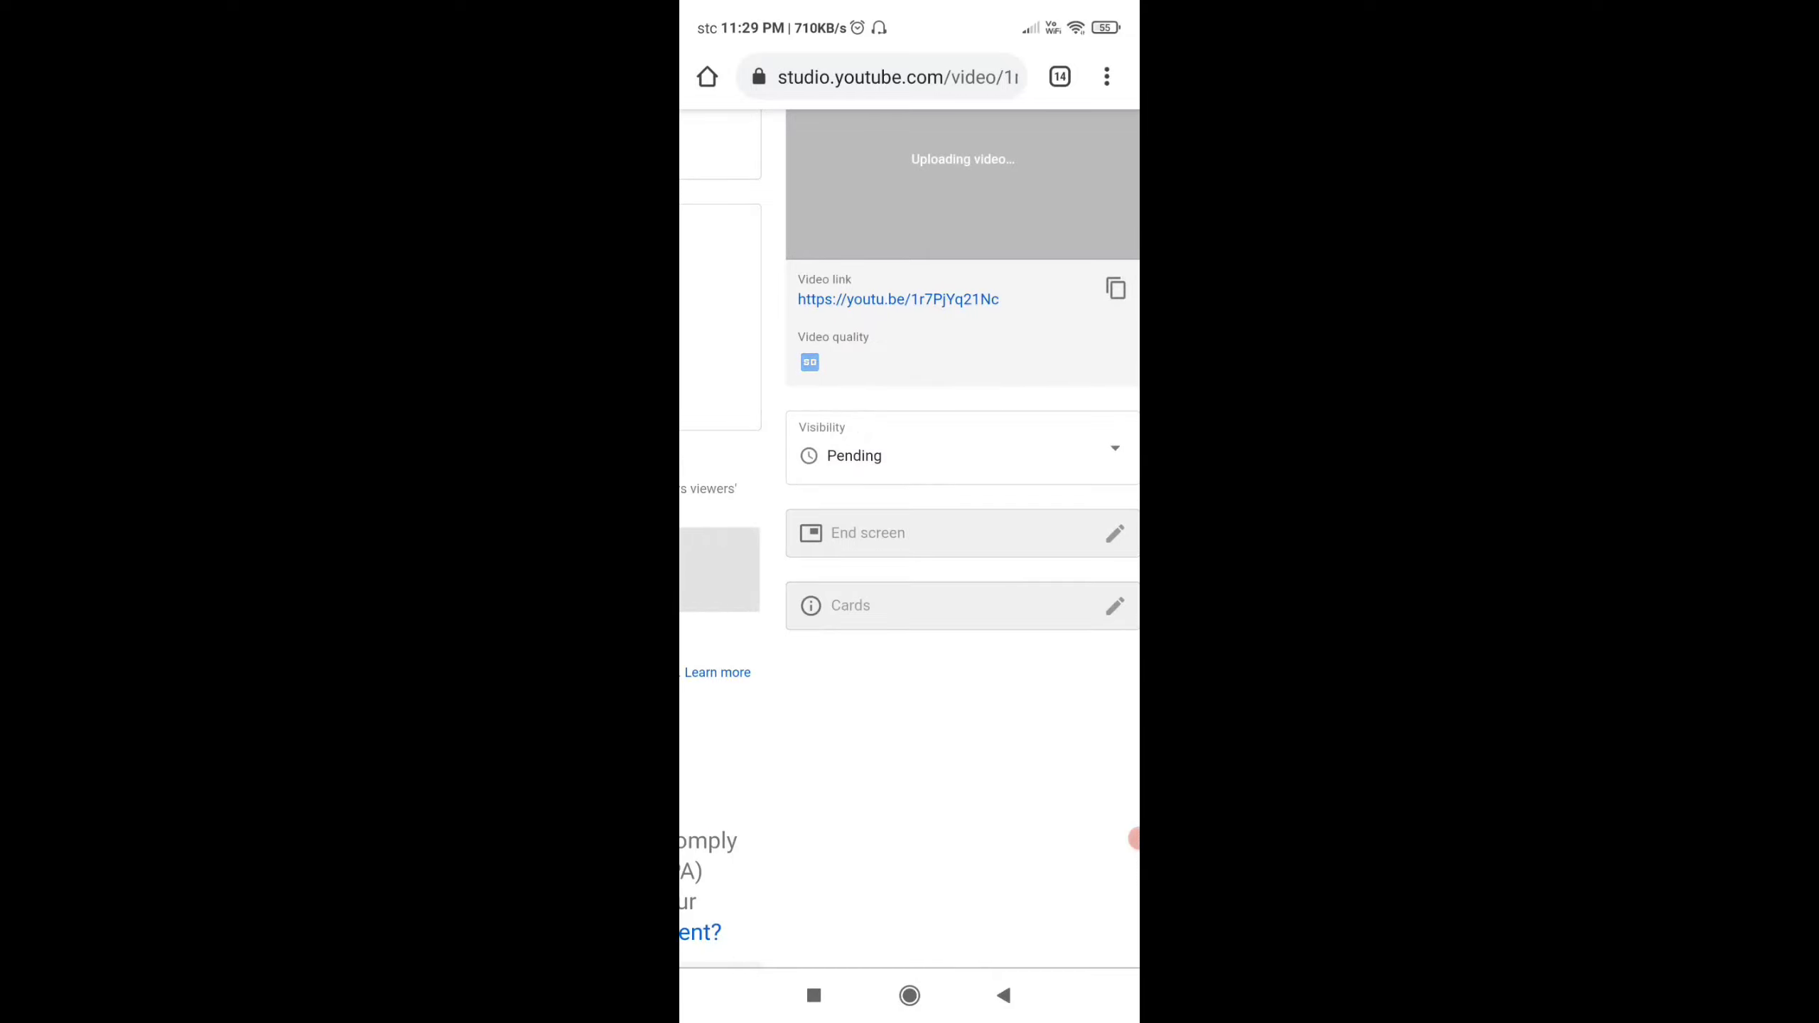
# Set visibility to Schedule and open the publish-date calendar, defaulting to 10 Feb 2021
pyautogui.click(960, 447)
pyautogui.scroll(-3, 909, 501)
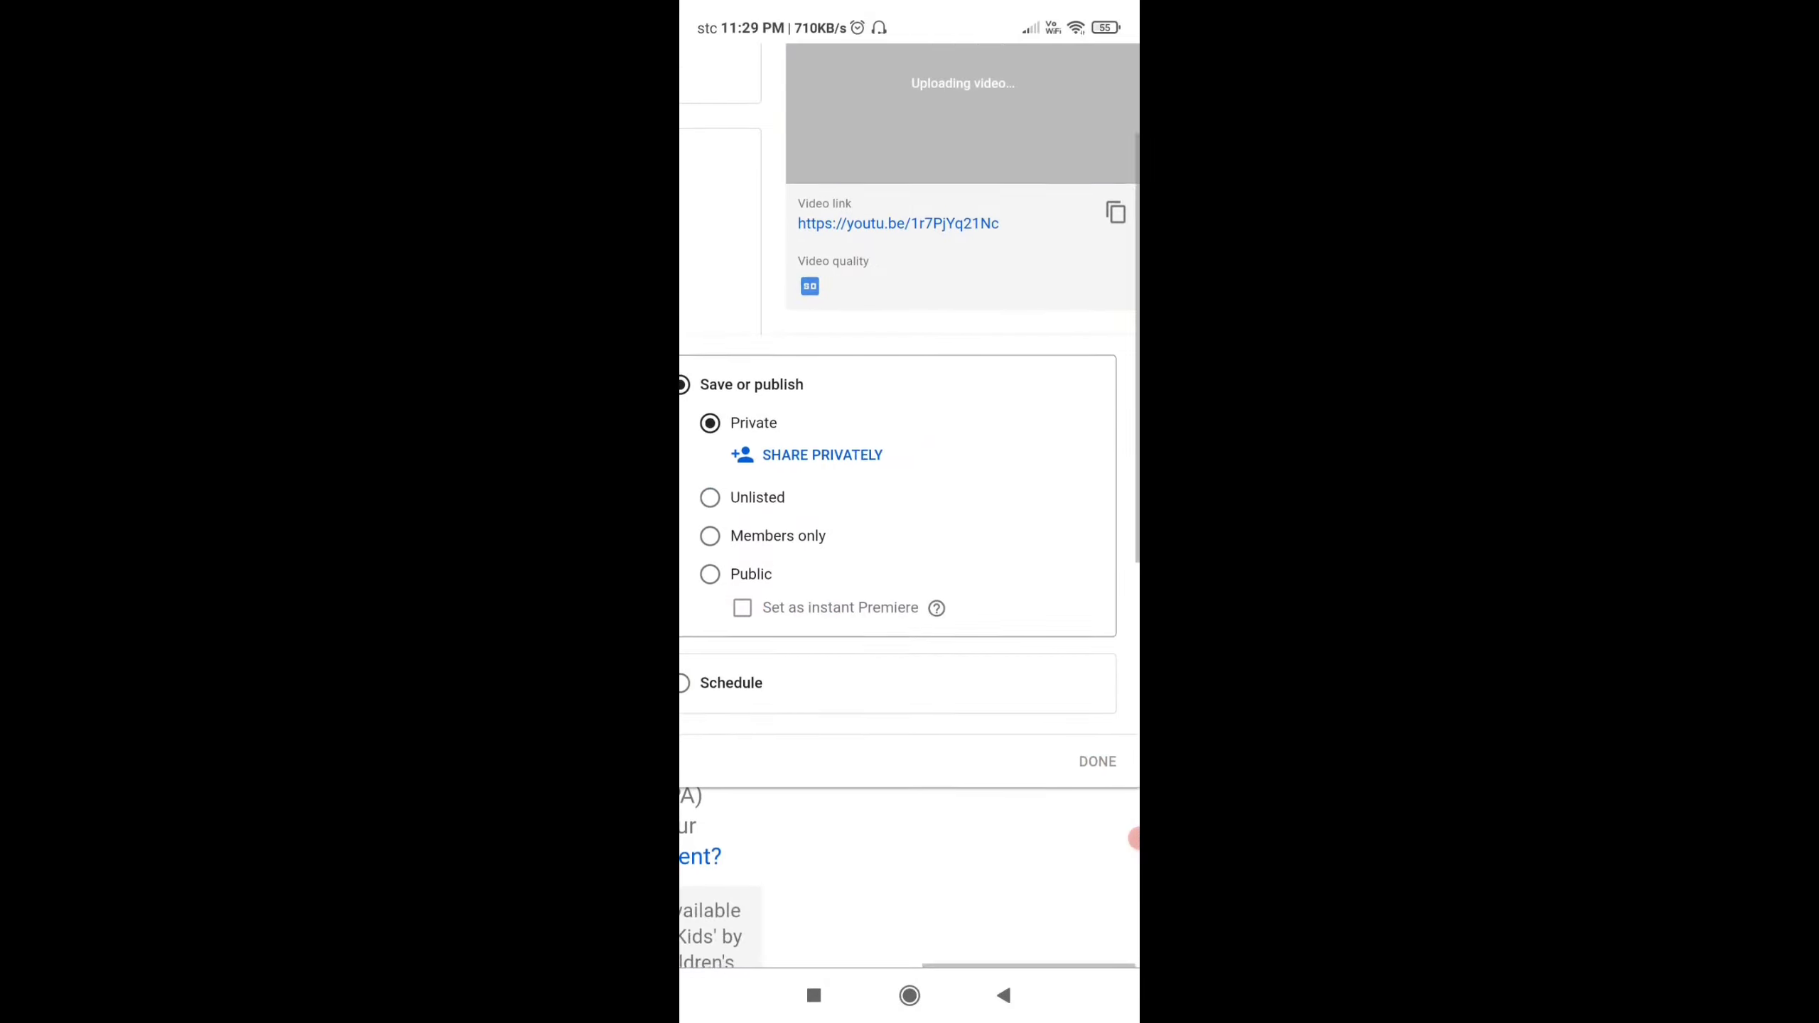
pyautogui.scroll(-3, 910, 502)
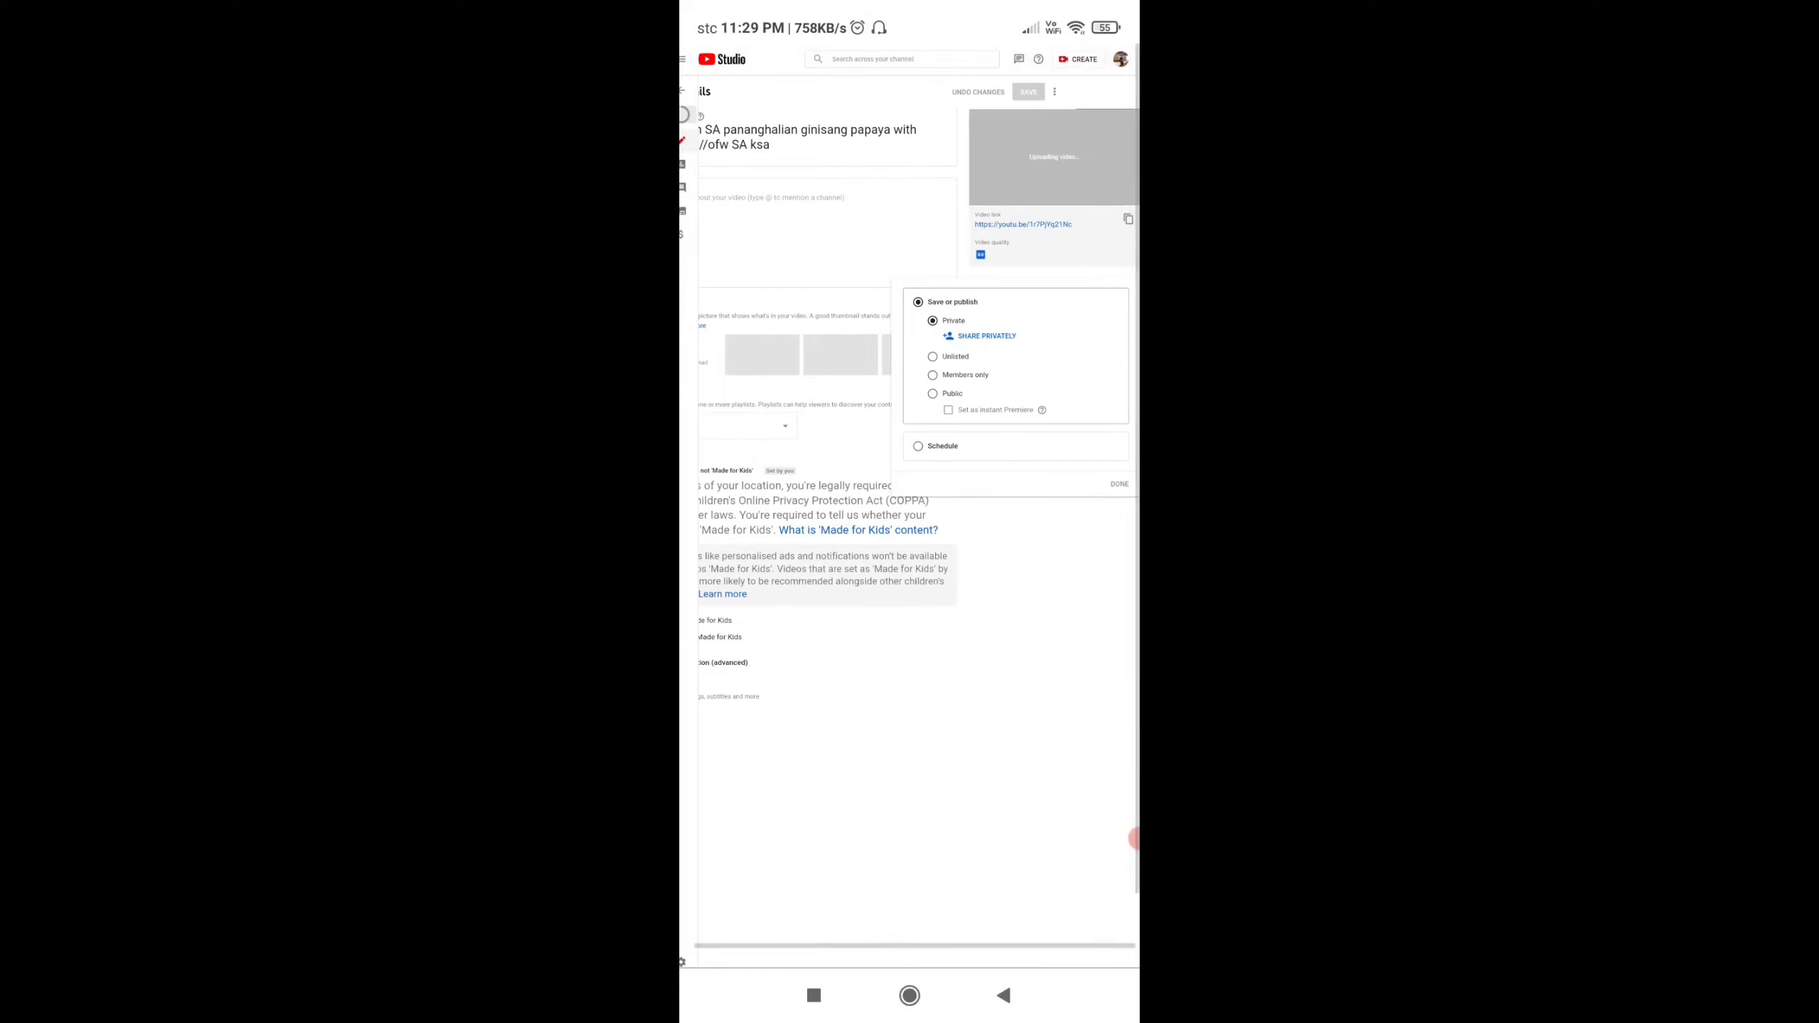
pyautogui.scroll(3, 909, 394)
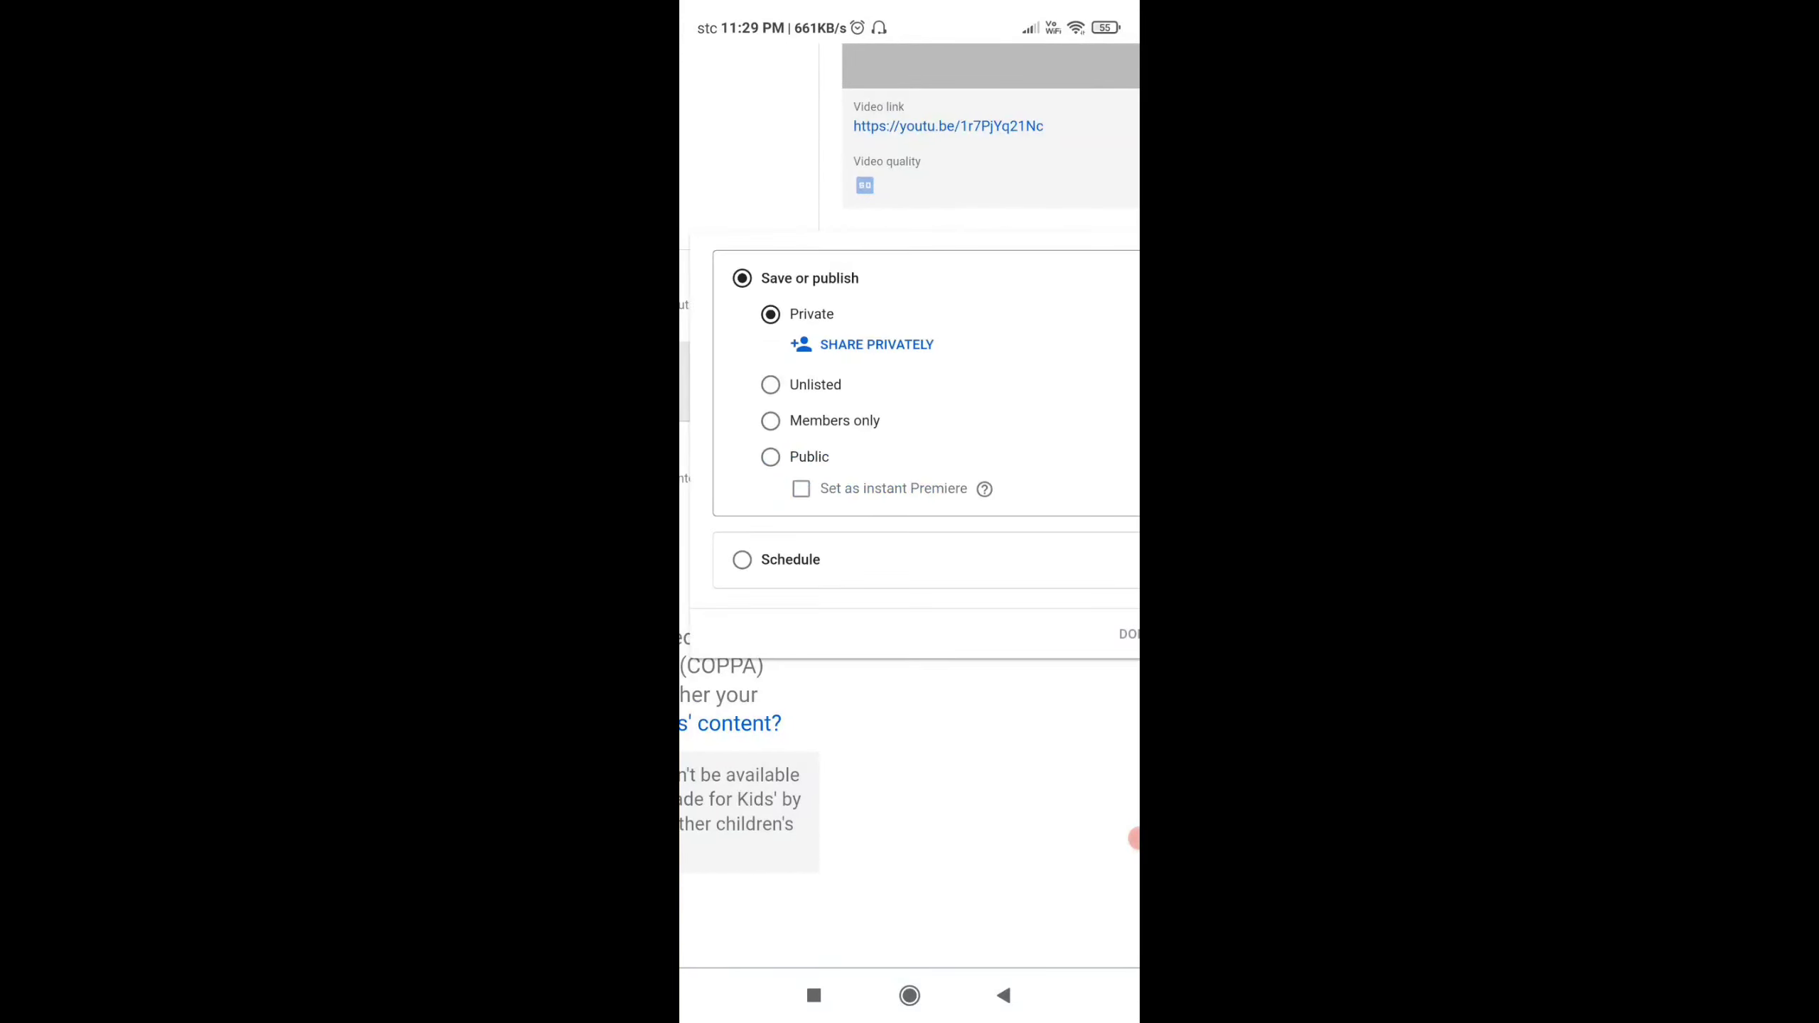
pyautogui.click(741, 560)
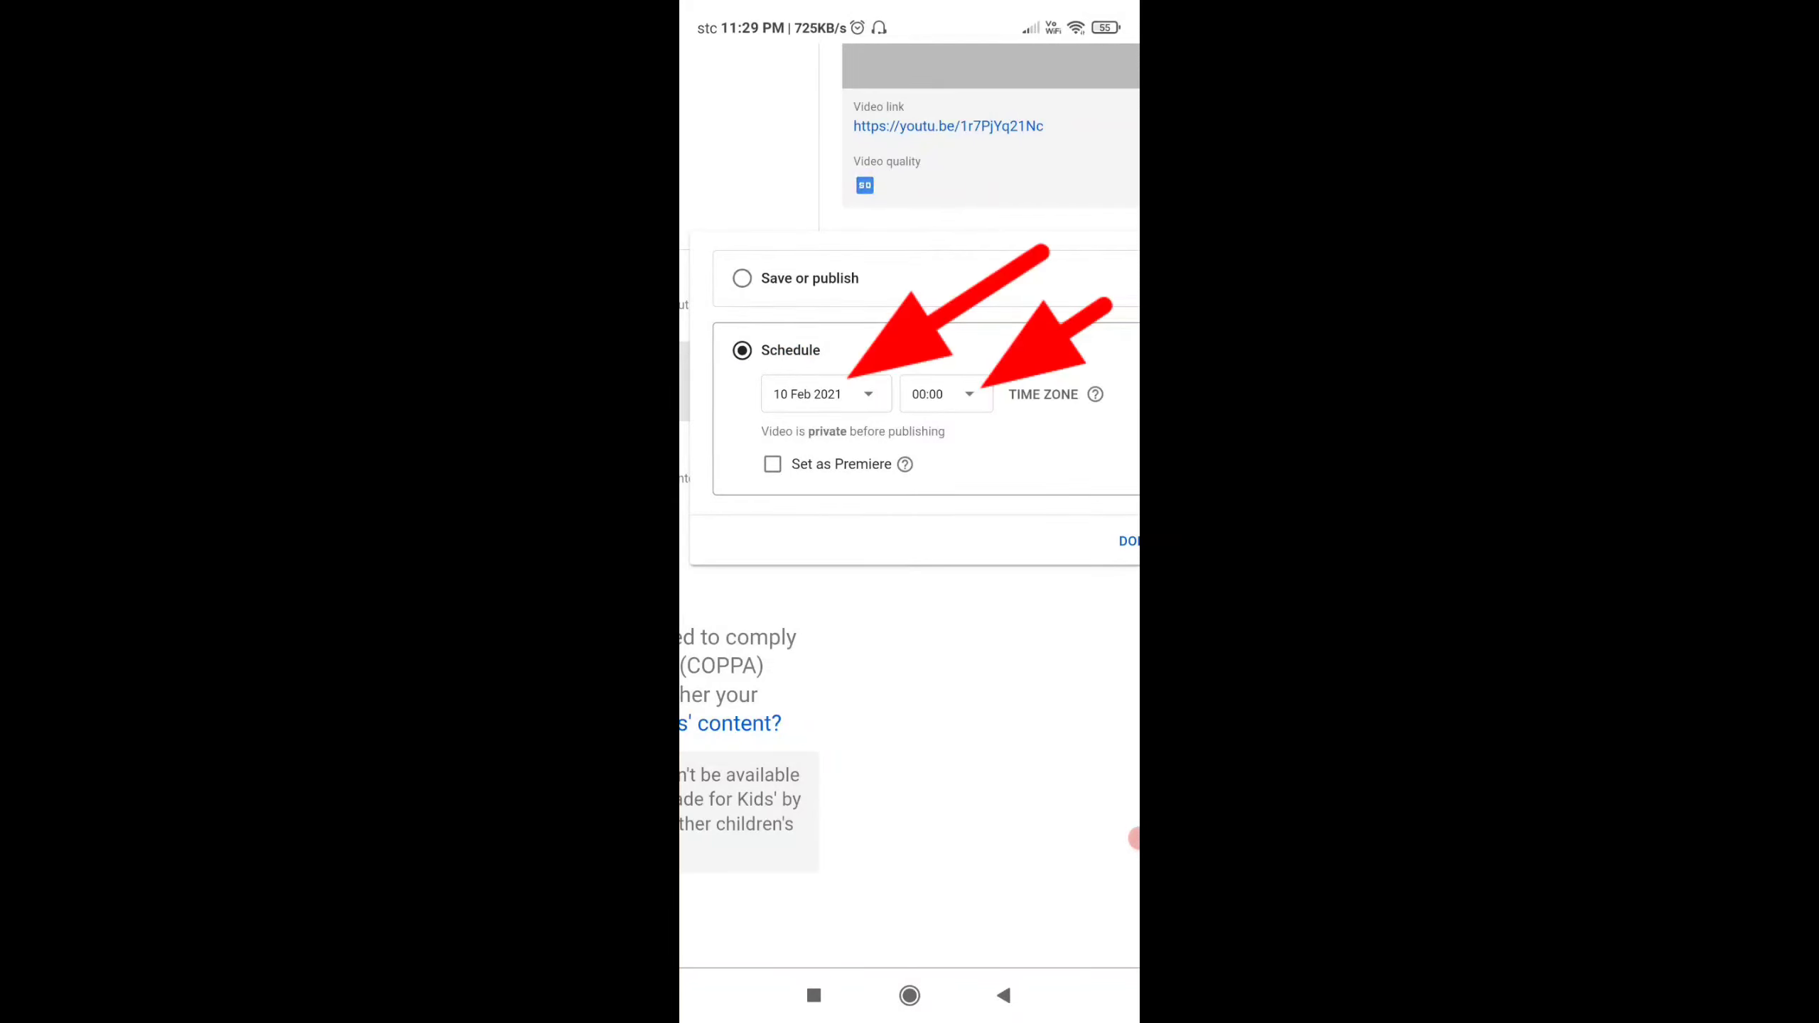
pyautogui.click(823, 394)
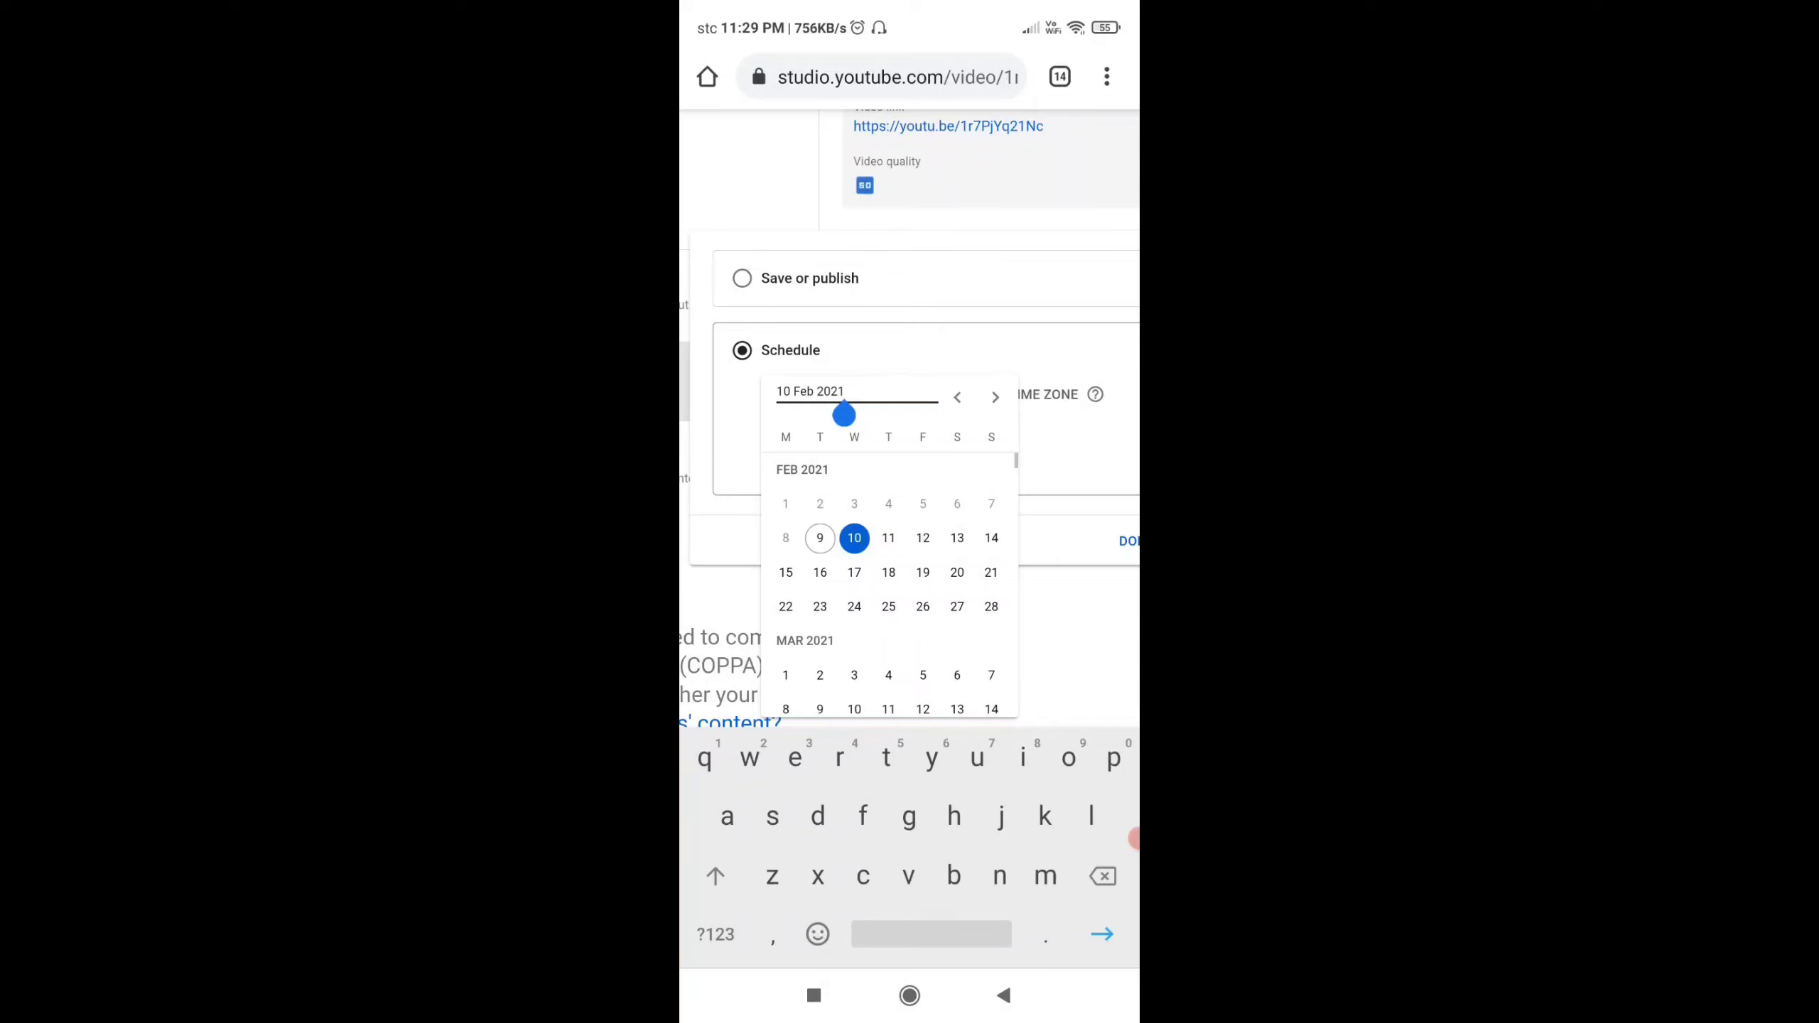
# Set the scheduled publish date to 11 Feb 2021 at 18:15
pyautogui.click(888, 537)
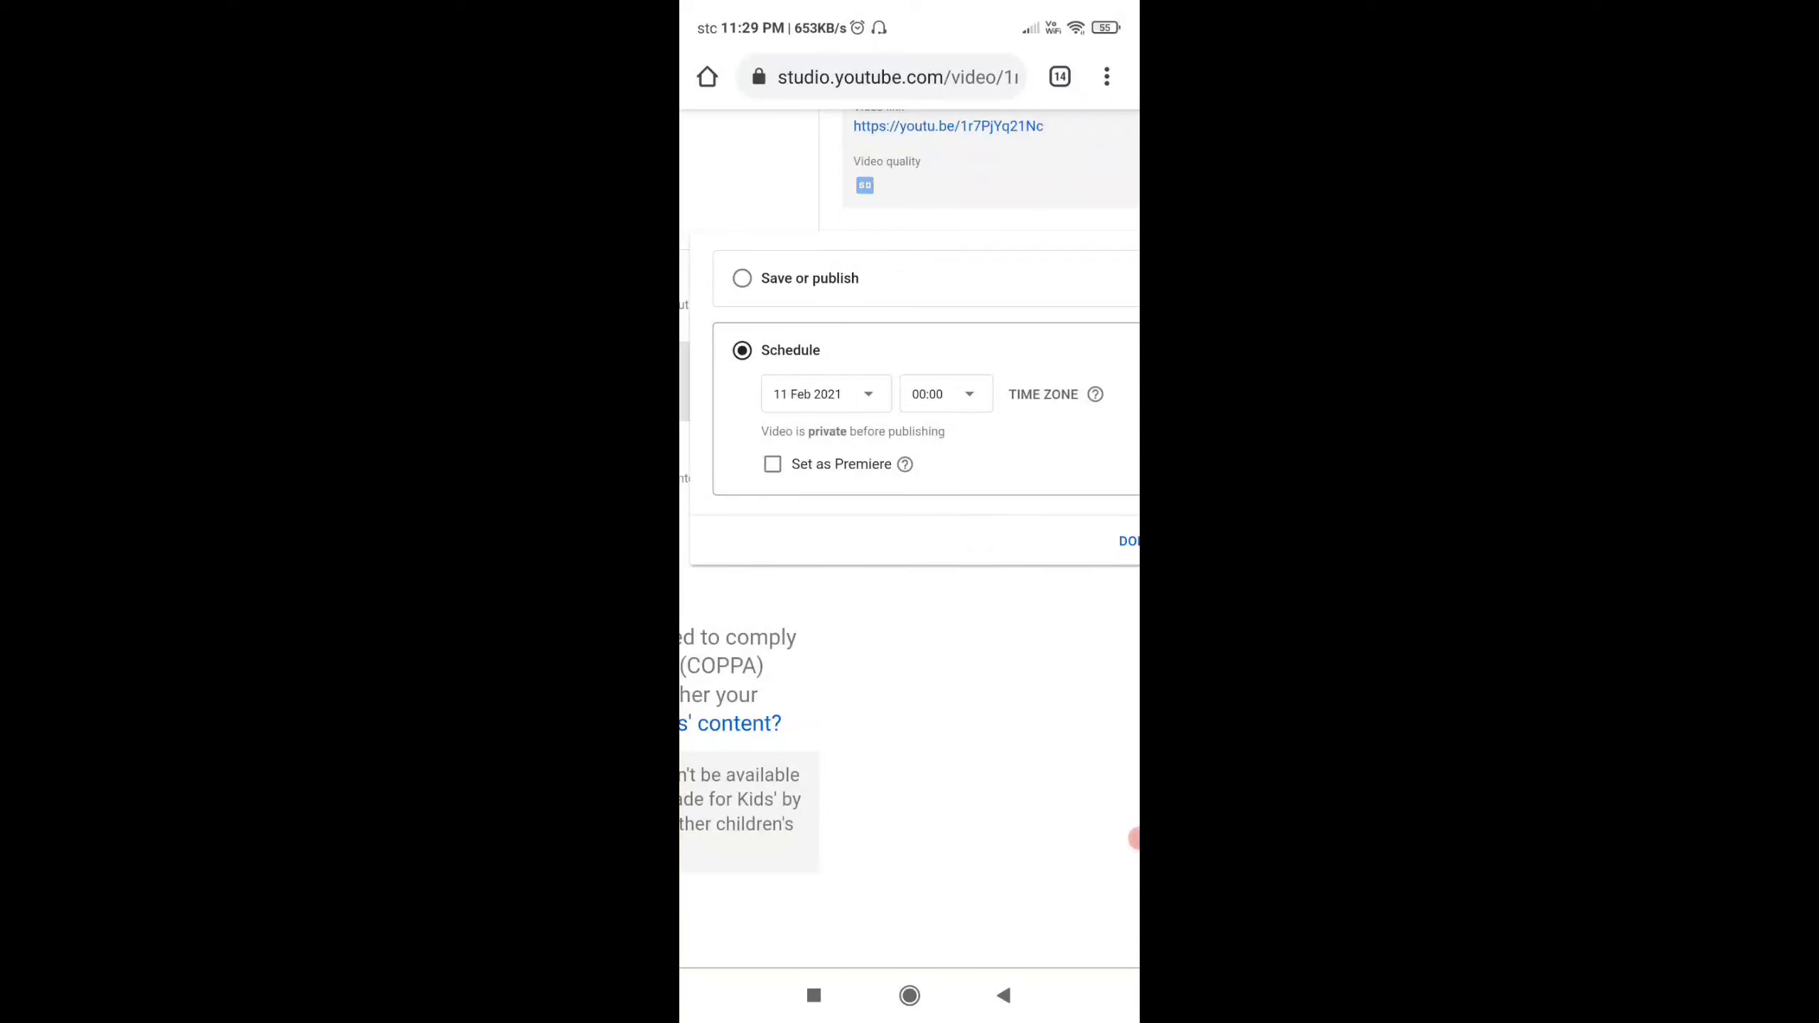
pyautogui.click(969, 394)
pyautogui.scroll(-3, 936, 537)
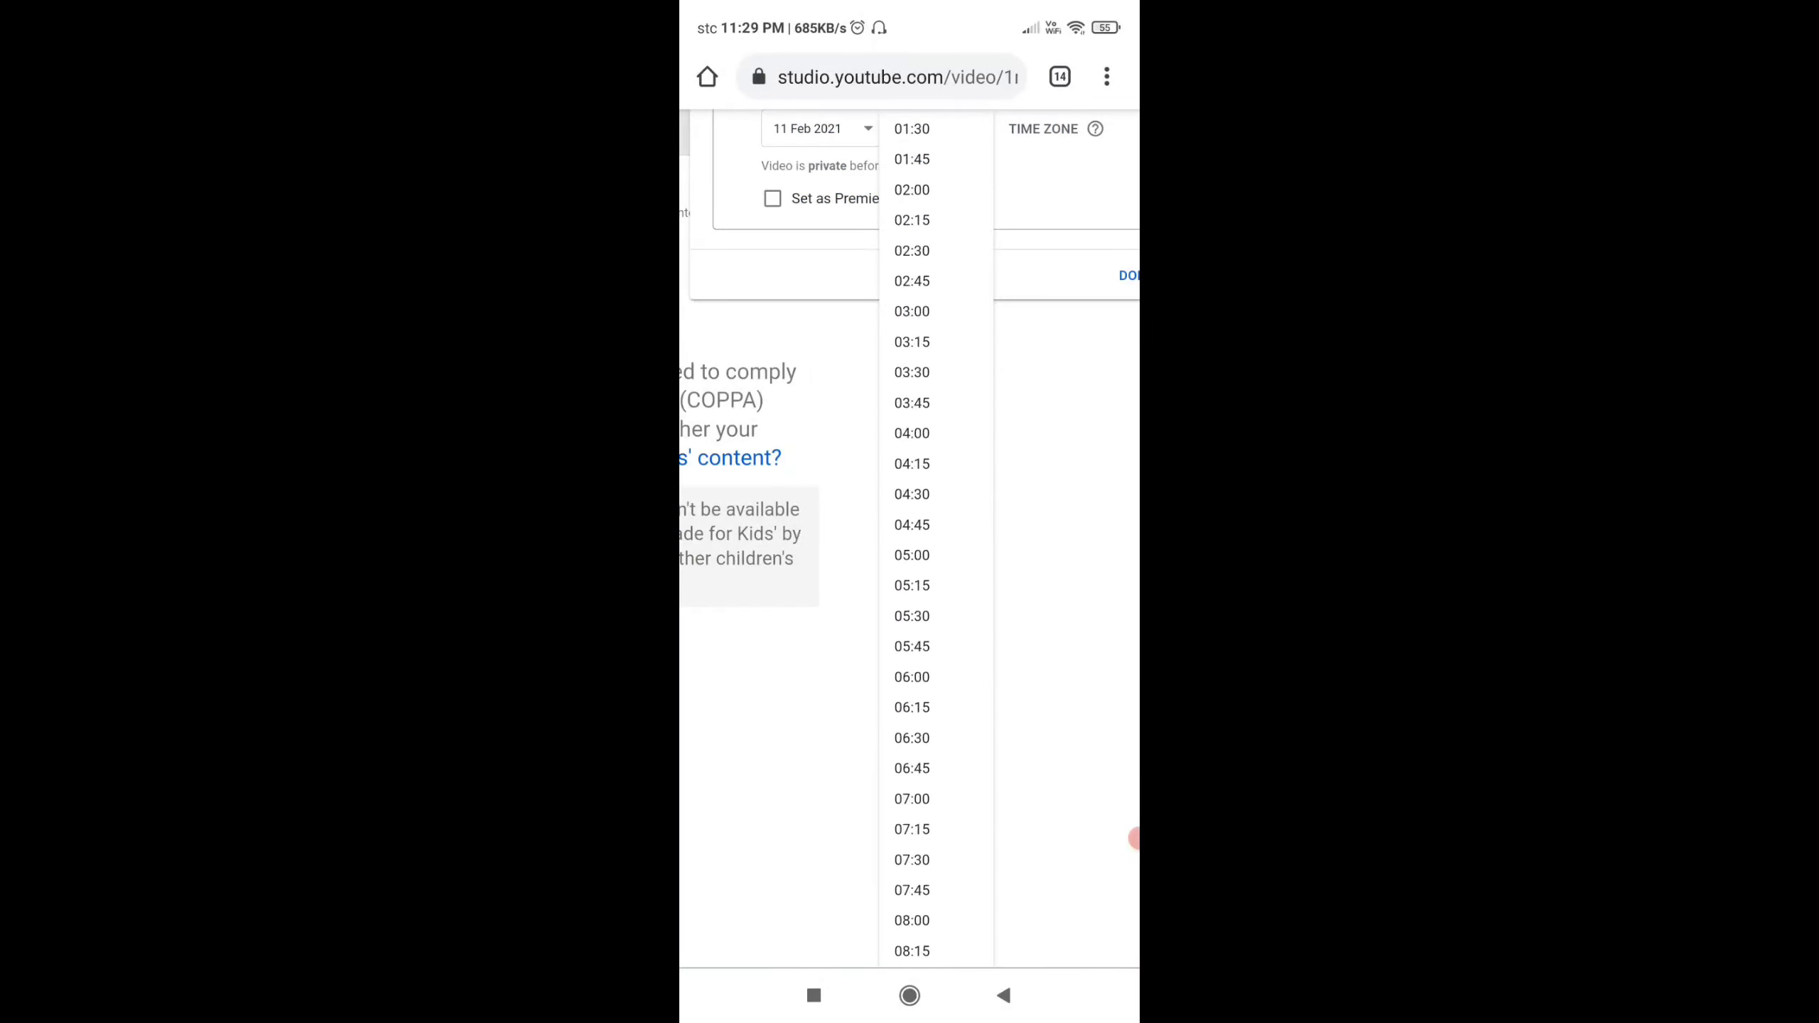
pyautogui.scroll(-5, 936, 537)
pyautogui.scroll(-5, 935, 538)
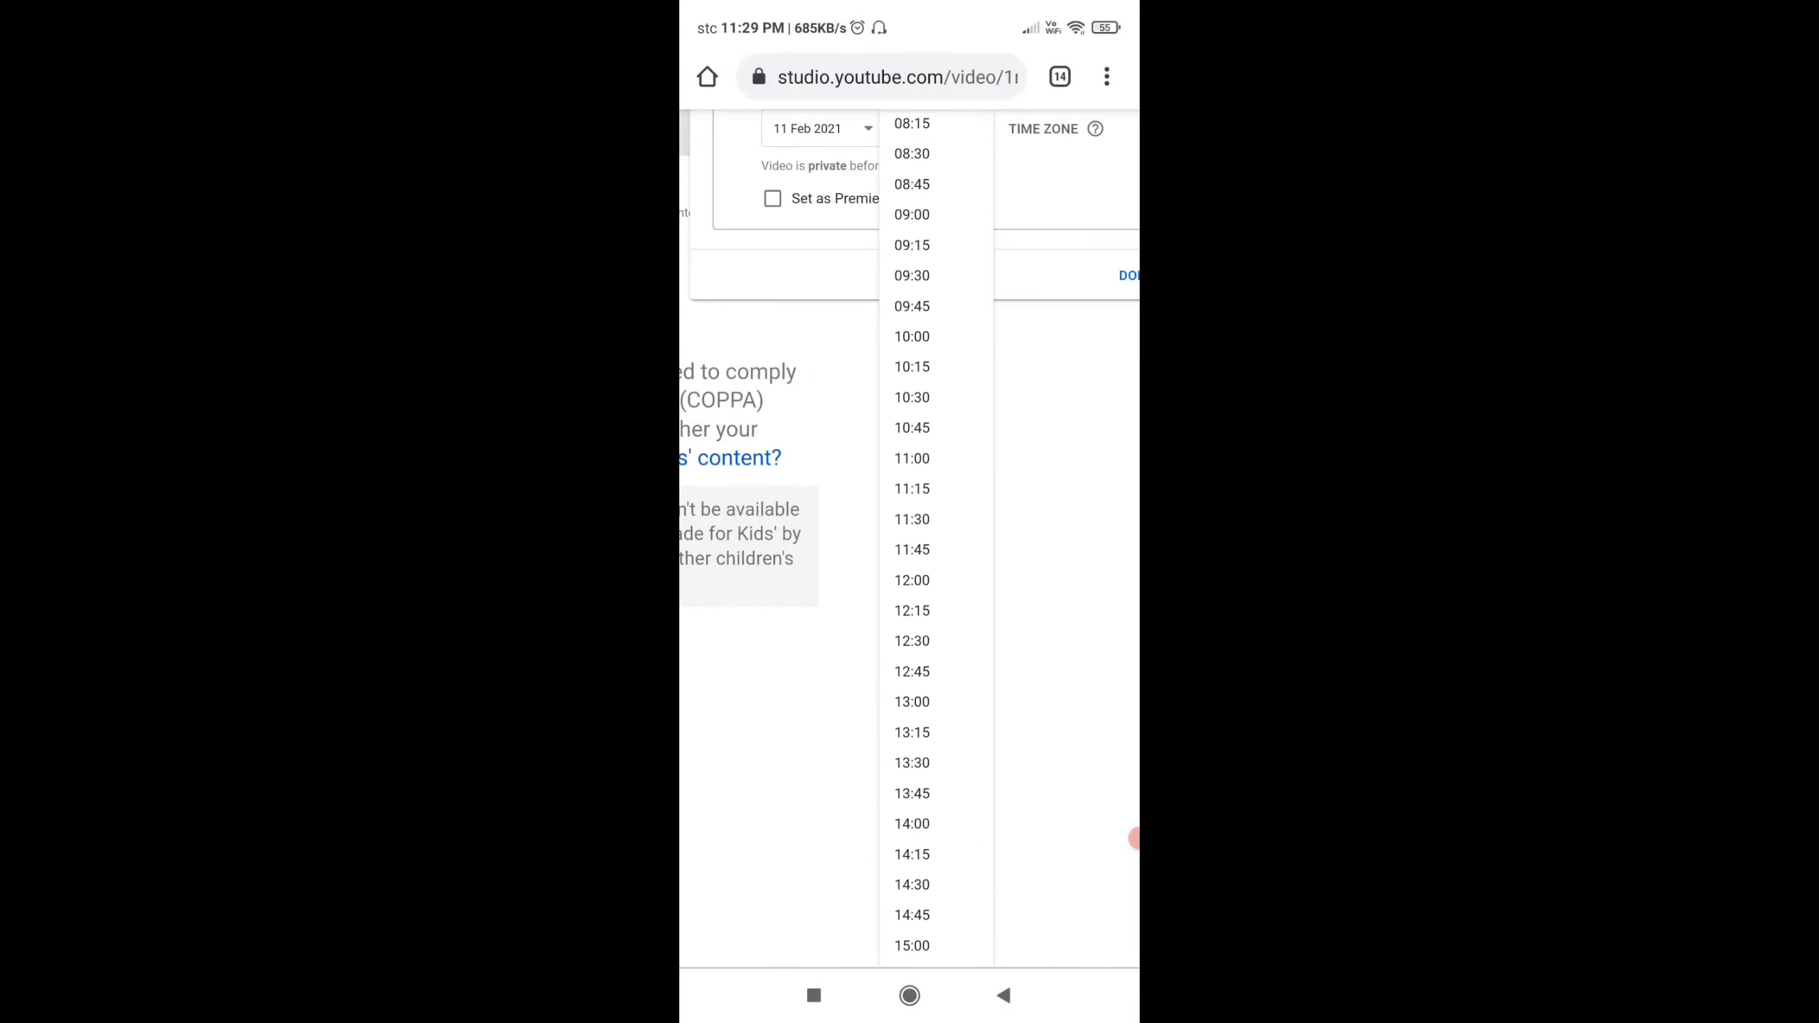
pyautogui.scroll(-4, 936, 538)
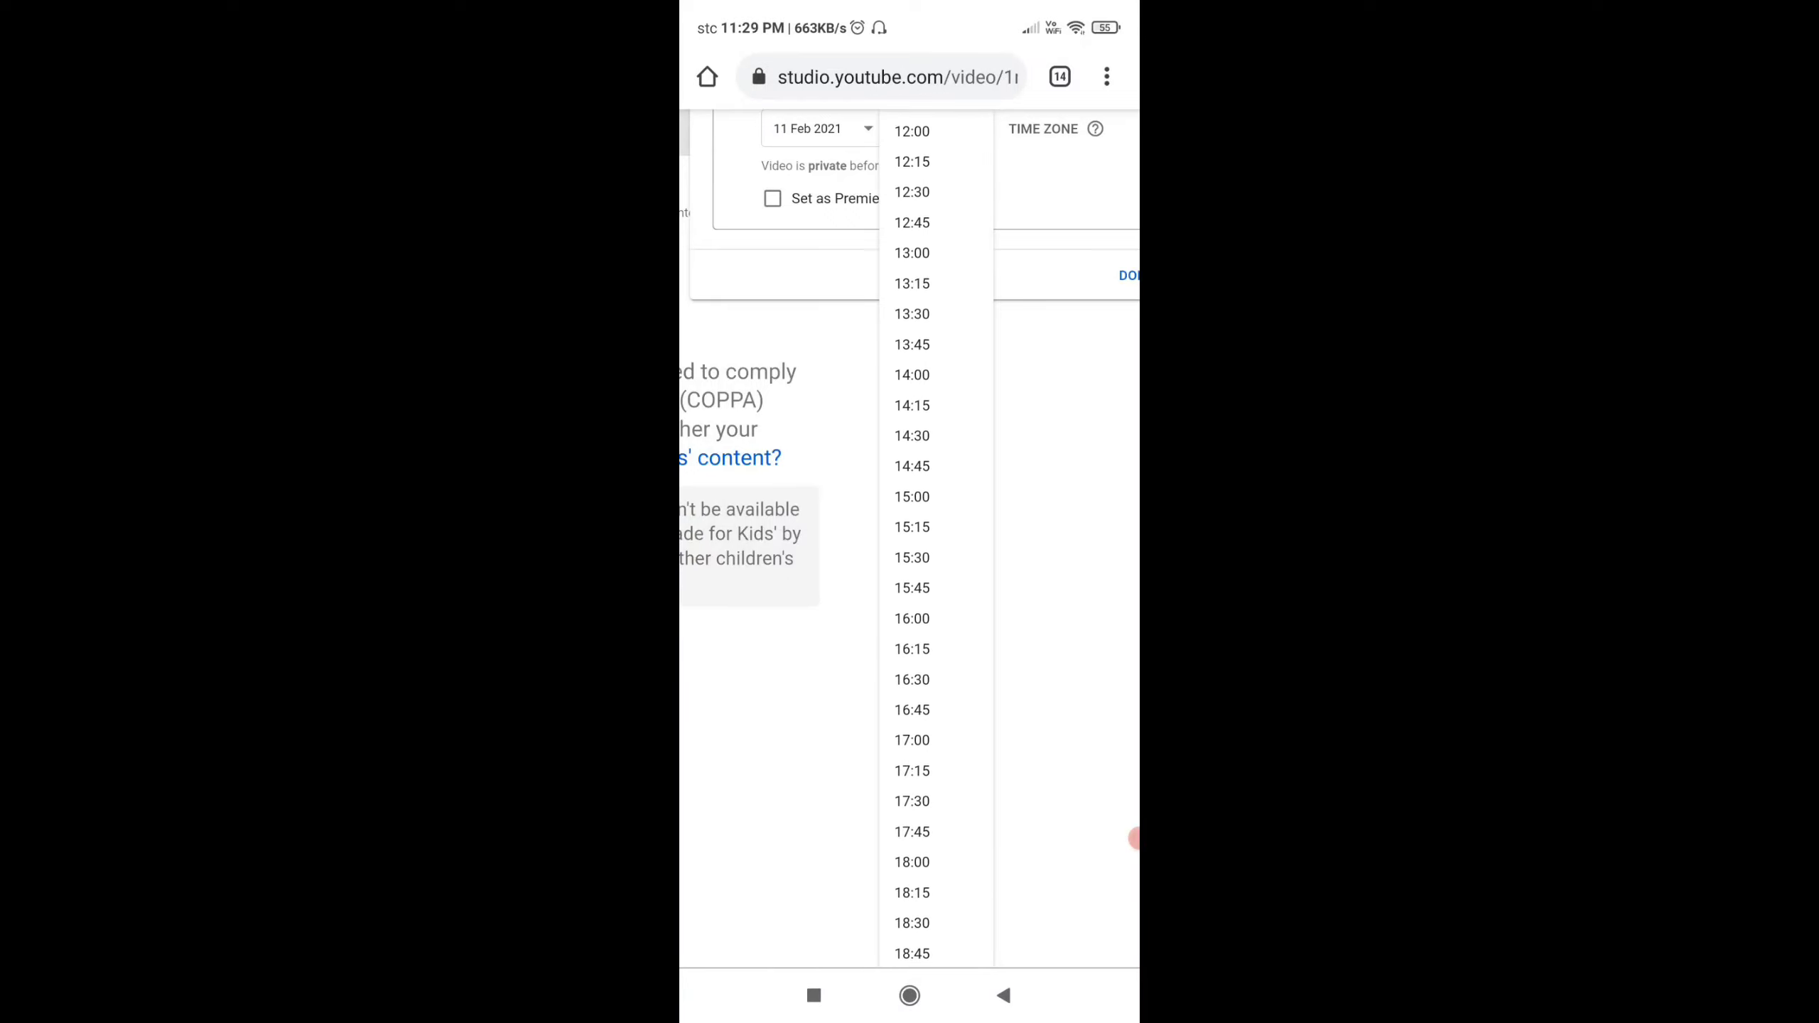
pyautogui.click(912, 892)
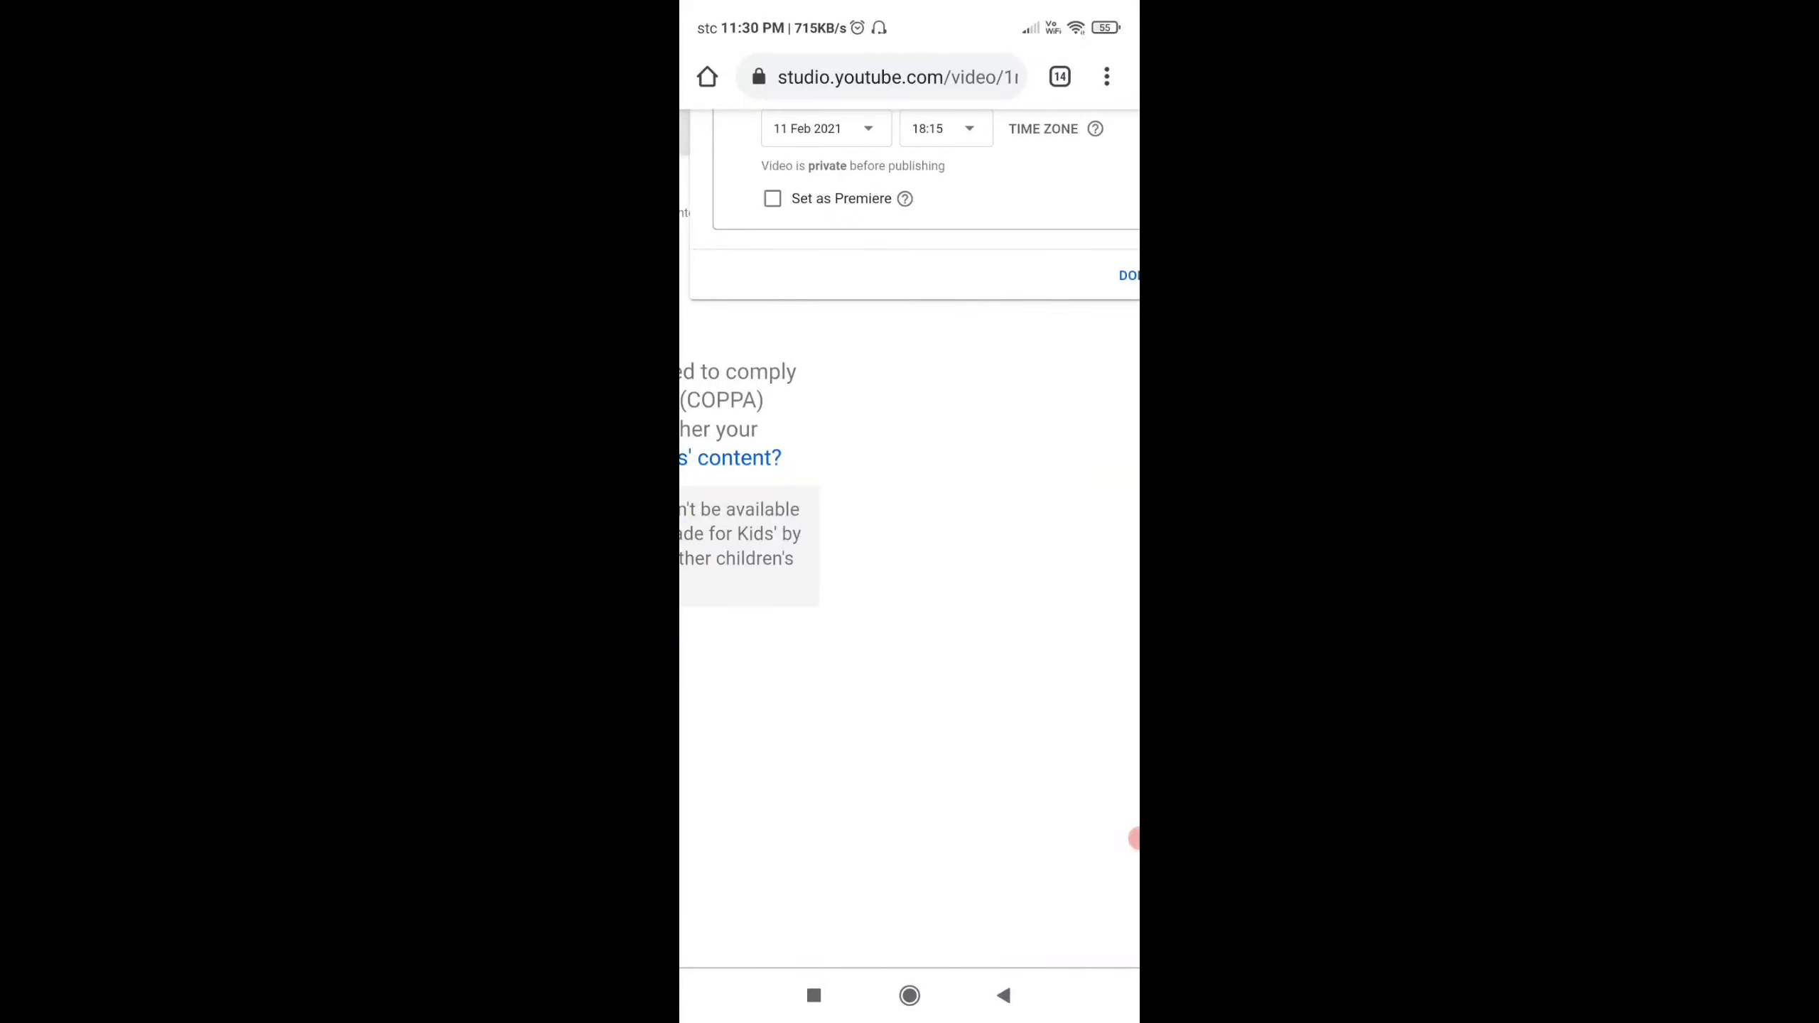
# Choose the GMT+0800 time zone and tick Set as Premiere
pyautogui.click(1042, 129)
pyautogui.scroll(-10, 974, 537)
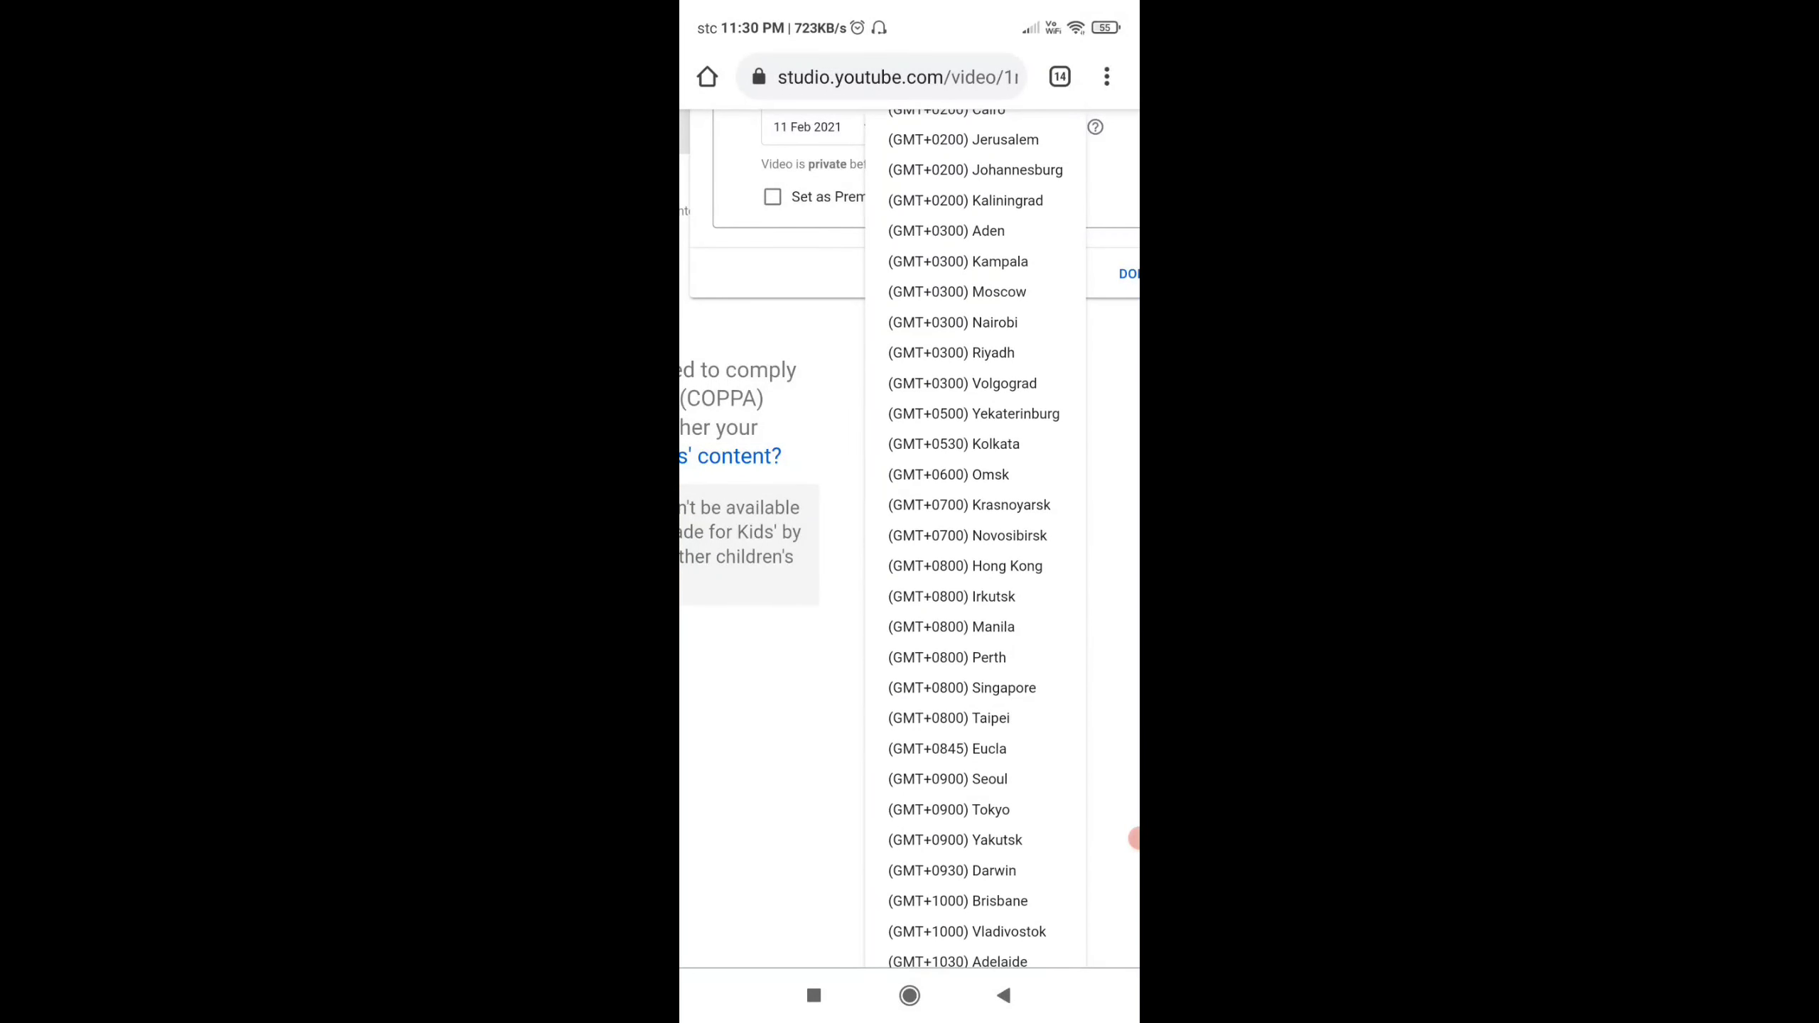
pyautogui.click(951, 625)
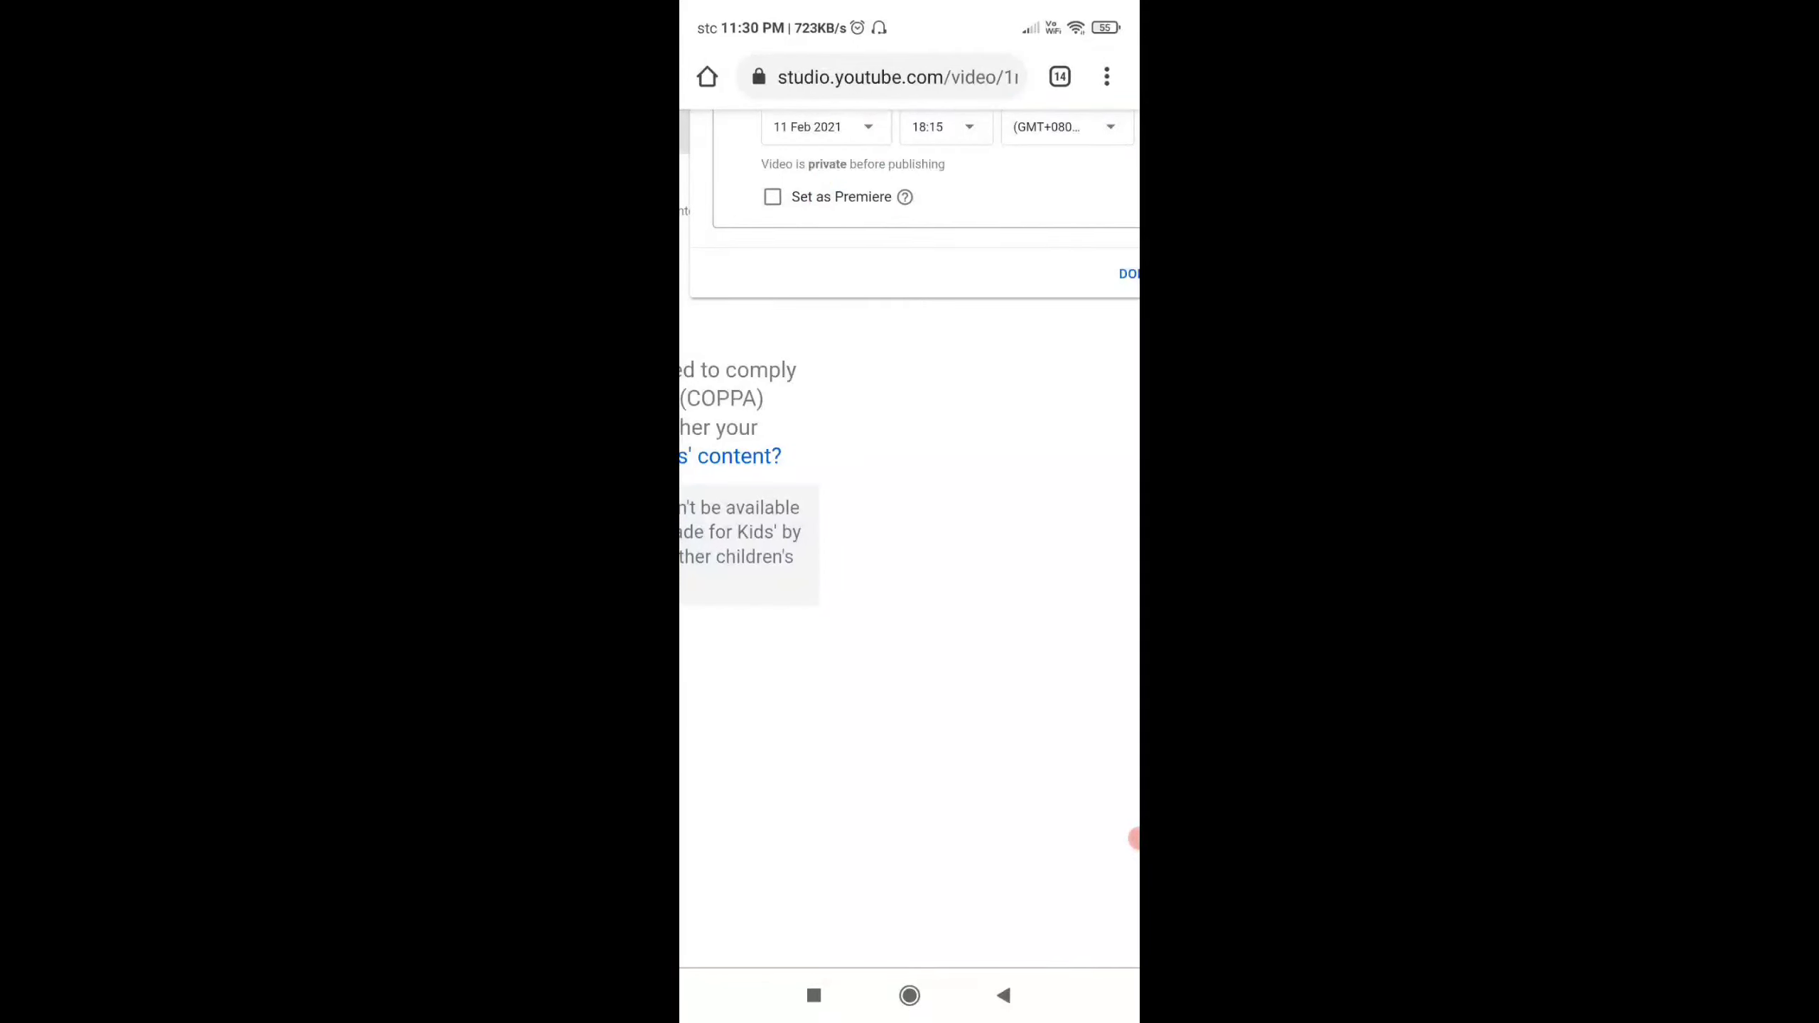
pyautogui.click(771, 196)
# Confirm the schedule with DONE and save the video's changes
pyautogui.scroll(4, 909, 501)
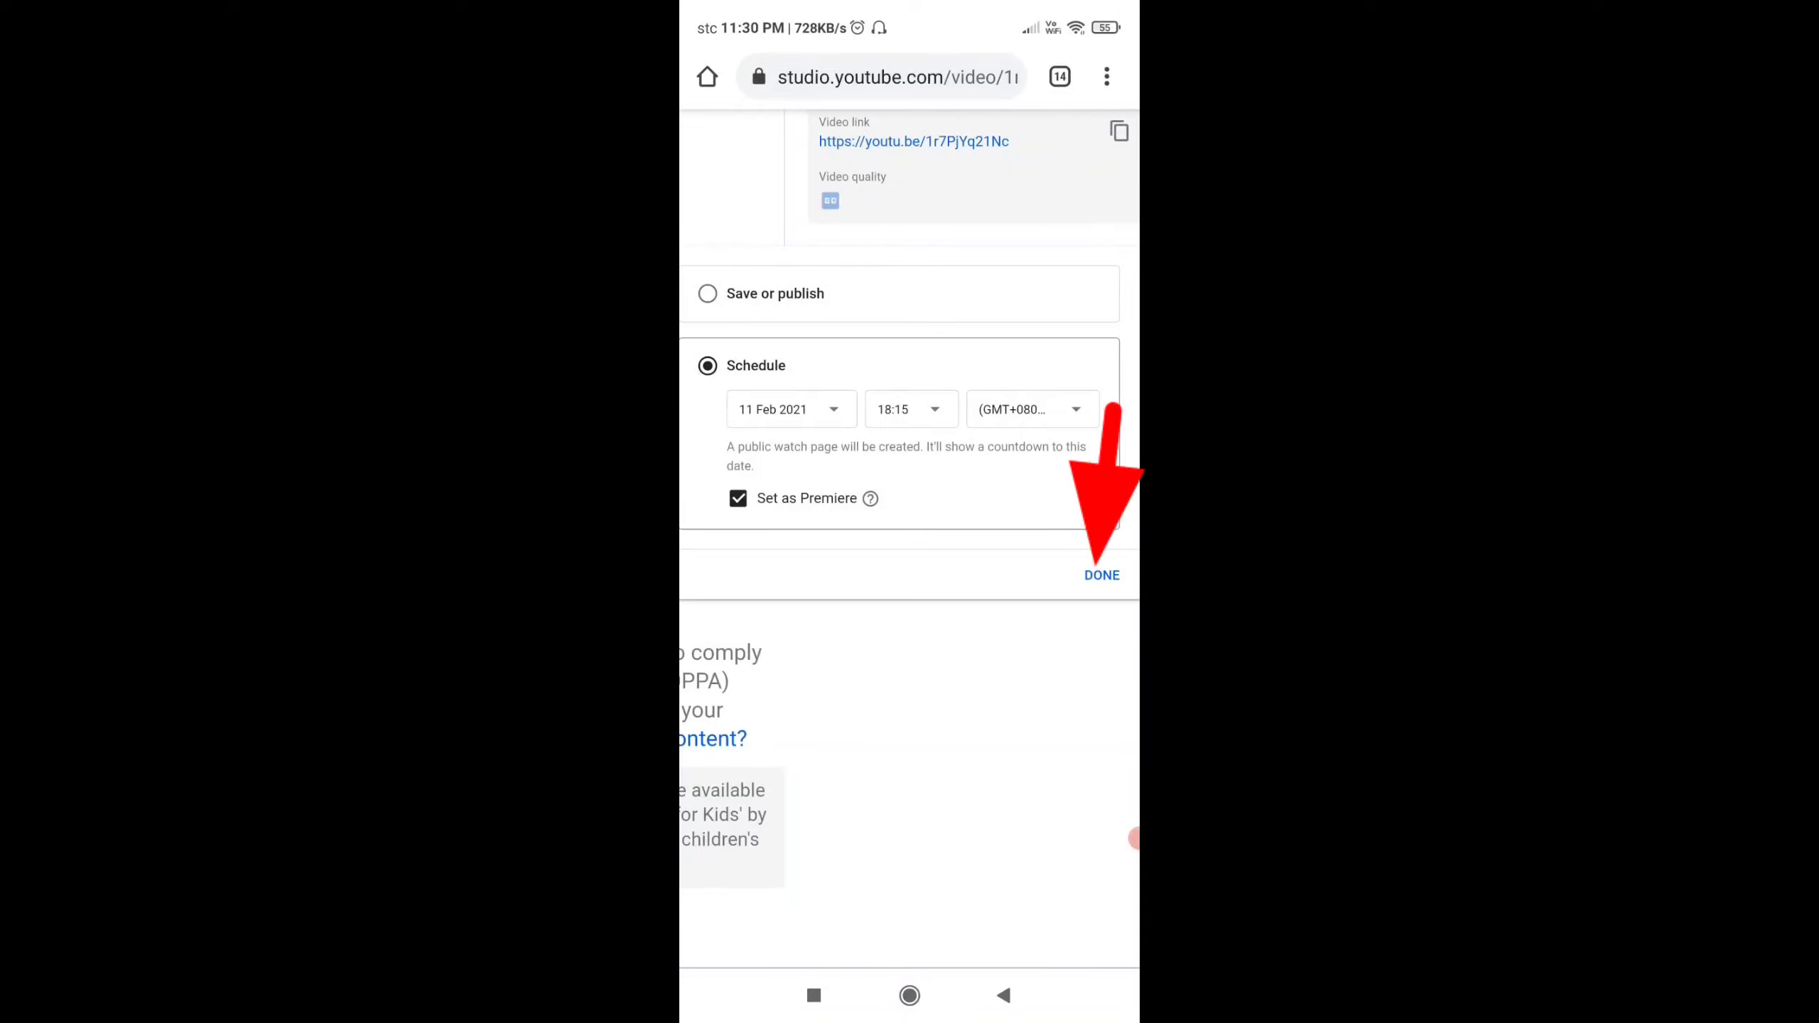
pyautogui.click(1102, 574)
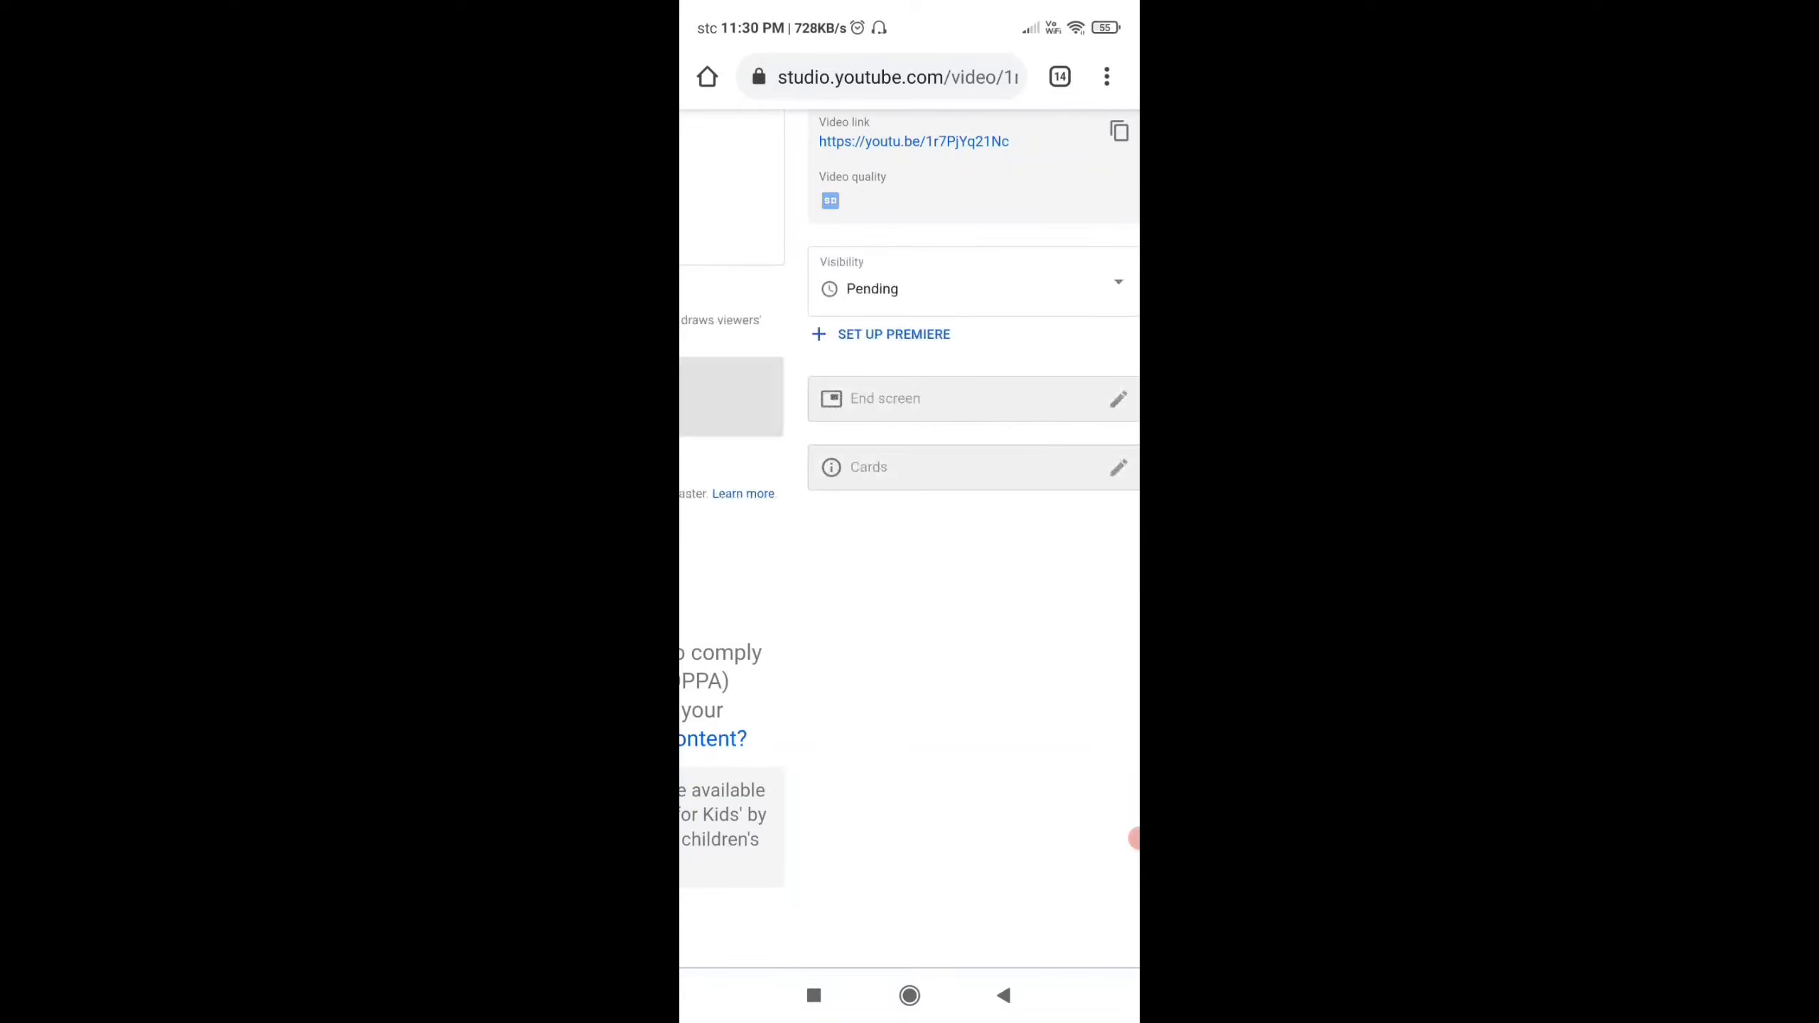
pyautogui.scroll(5, 909, 502)
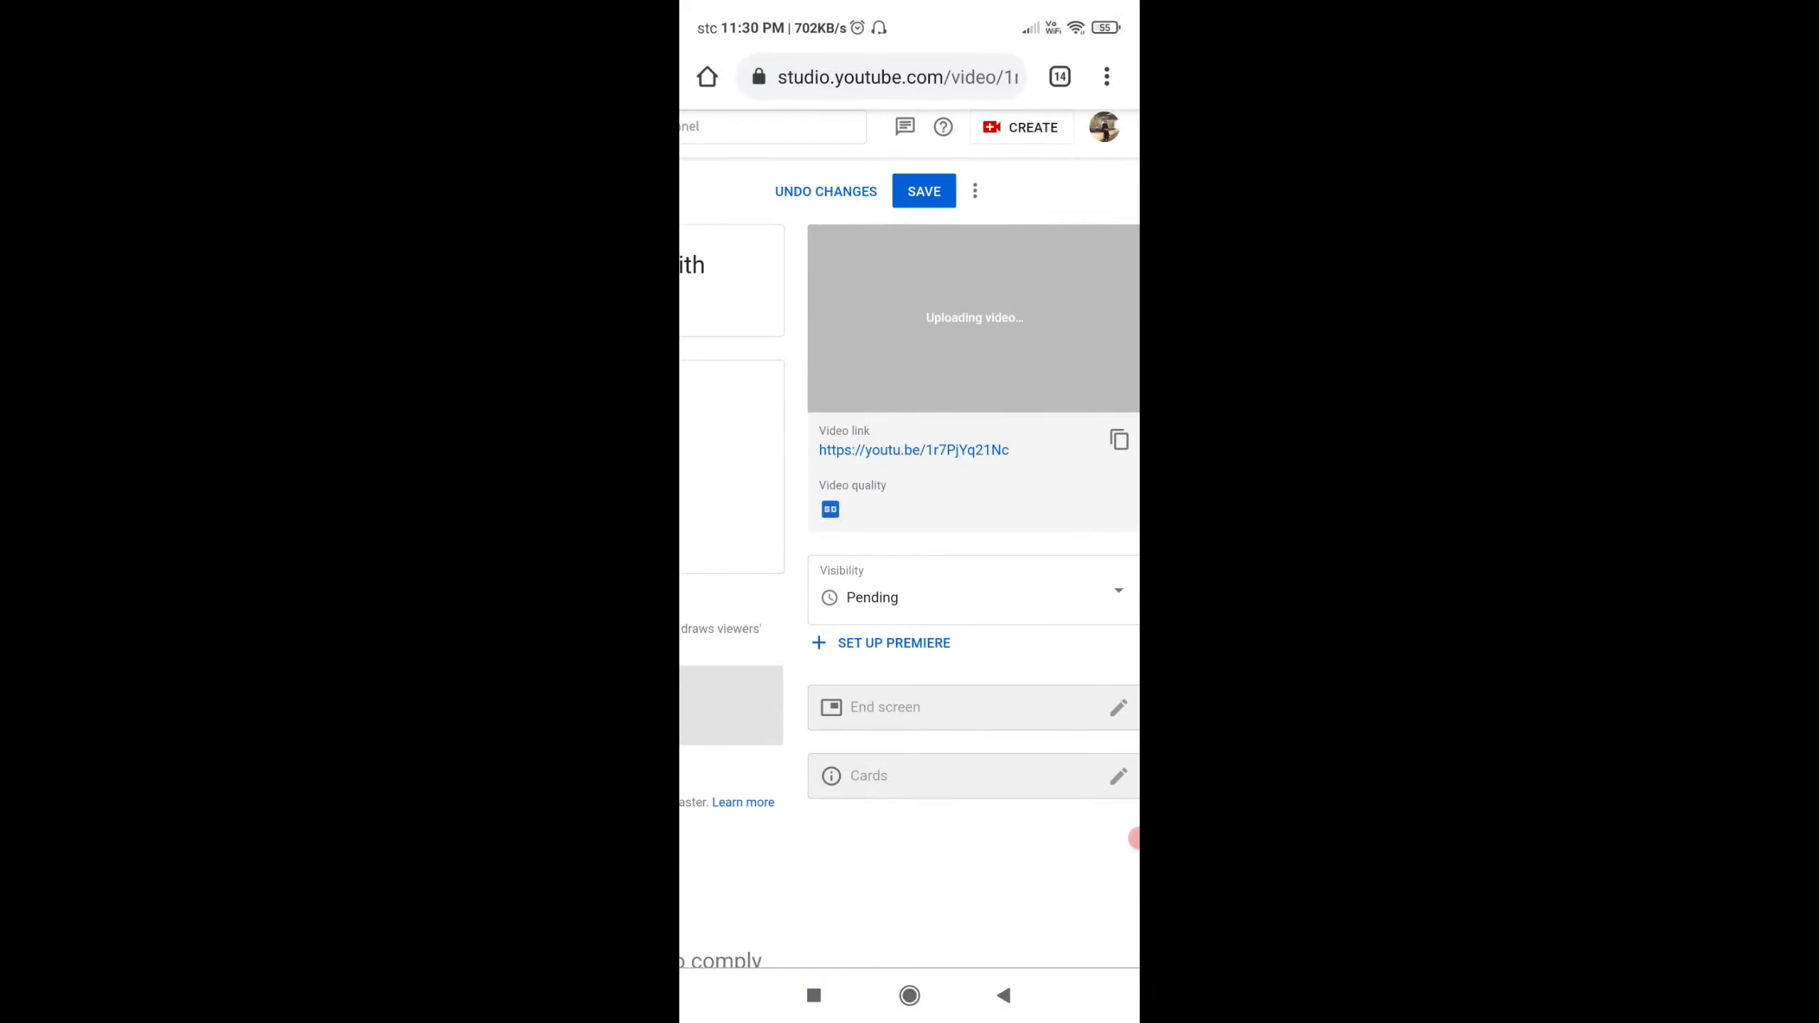
pyautogui.click(924, 191)
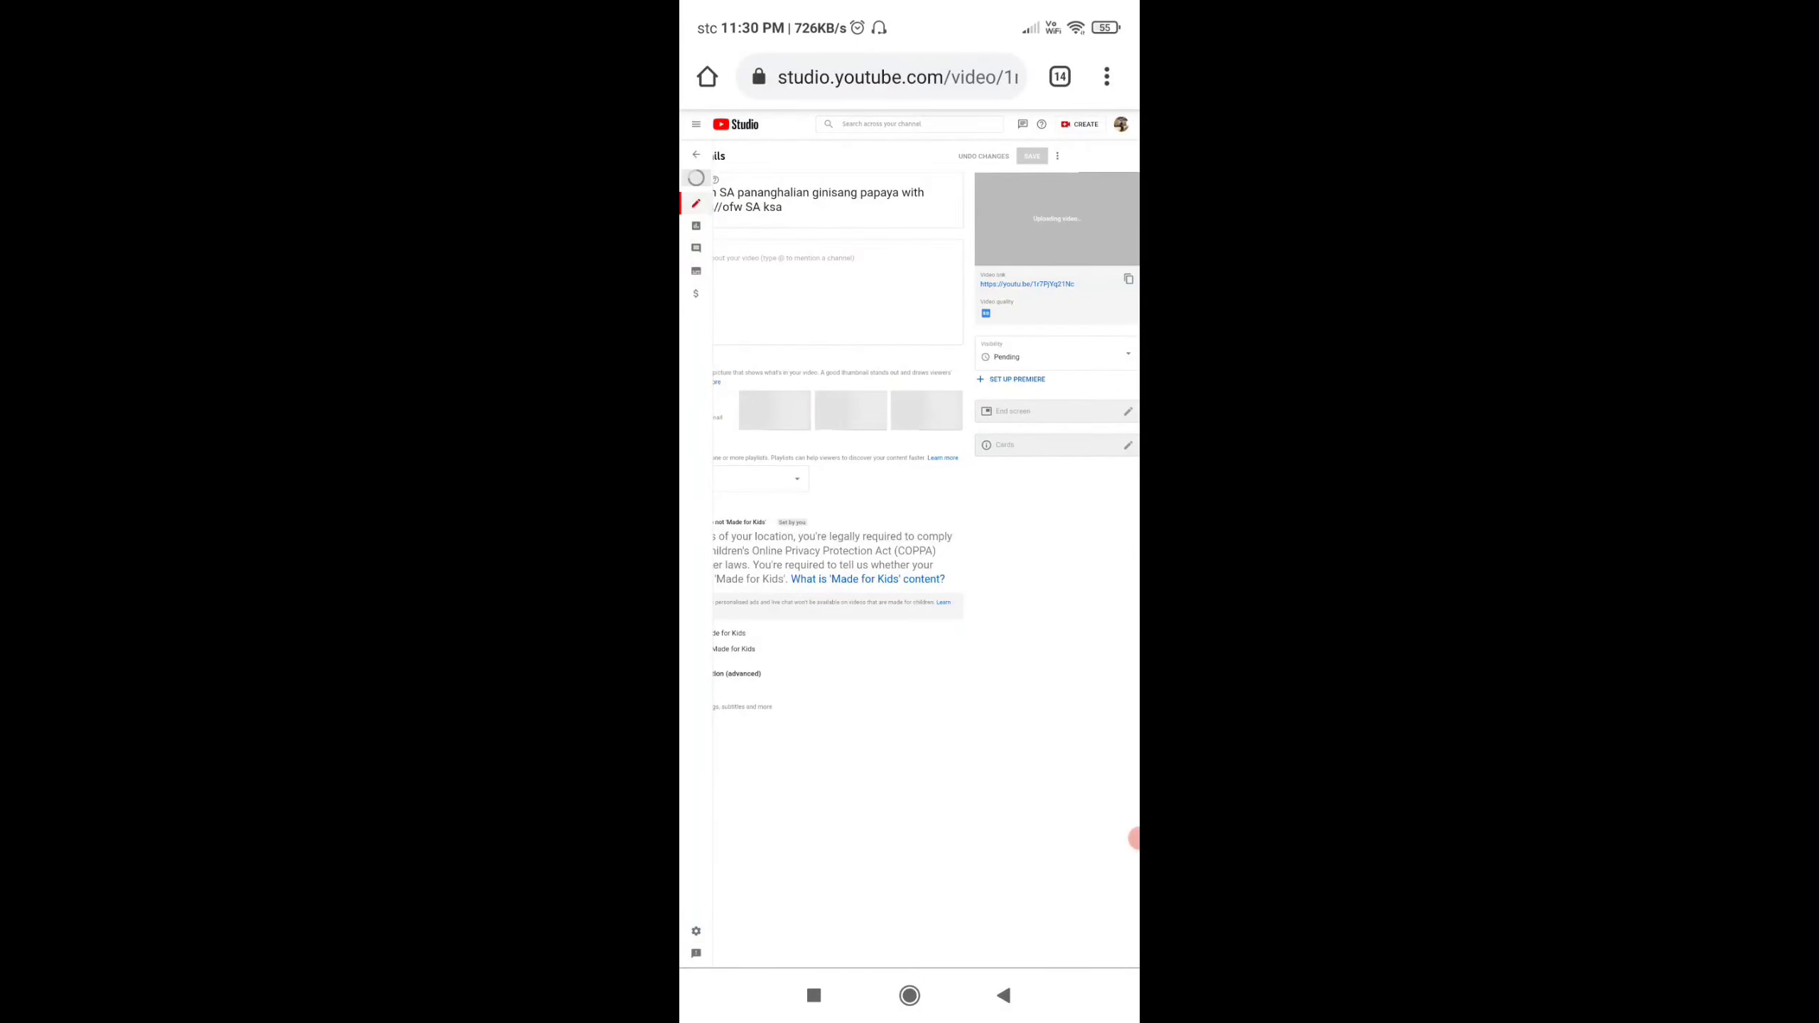
# Return to Channel content and show the uploading video's action icons
pyautogui.click(696, 154)
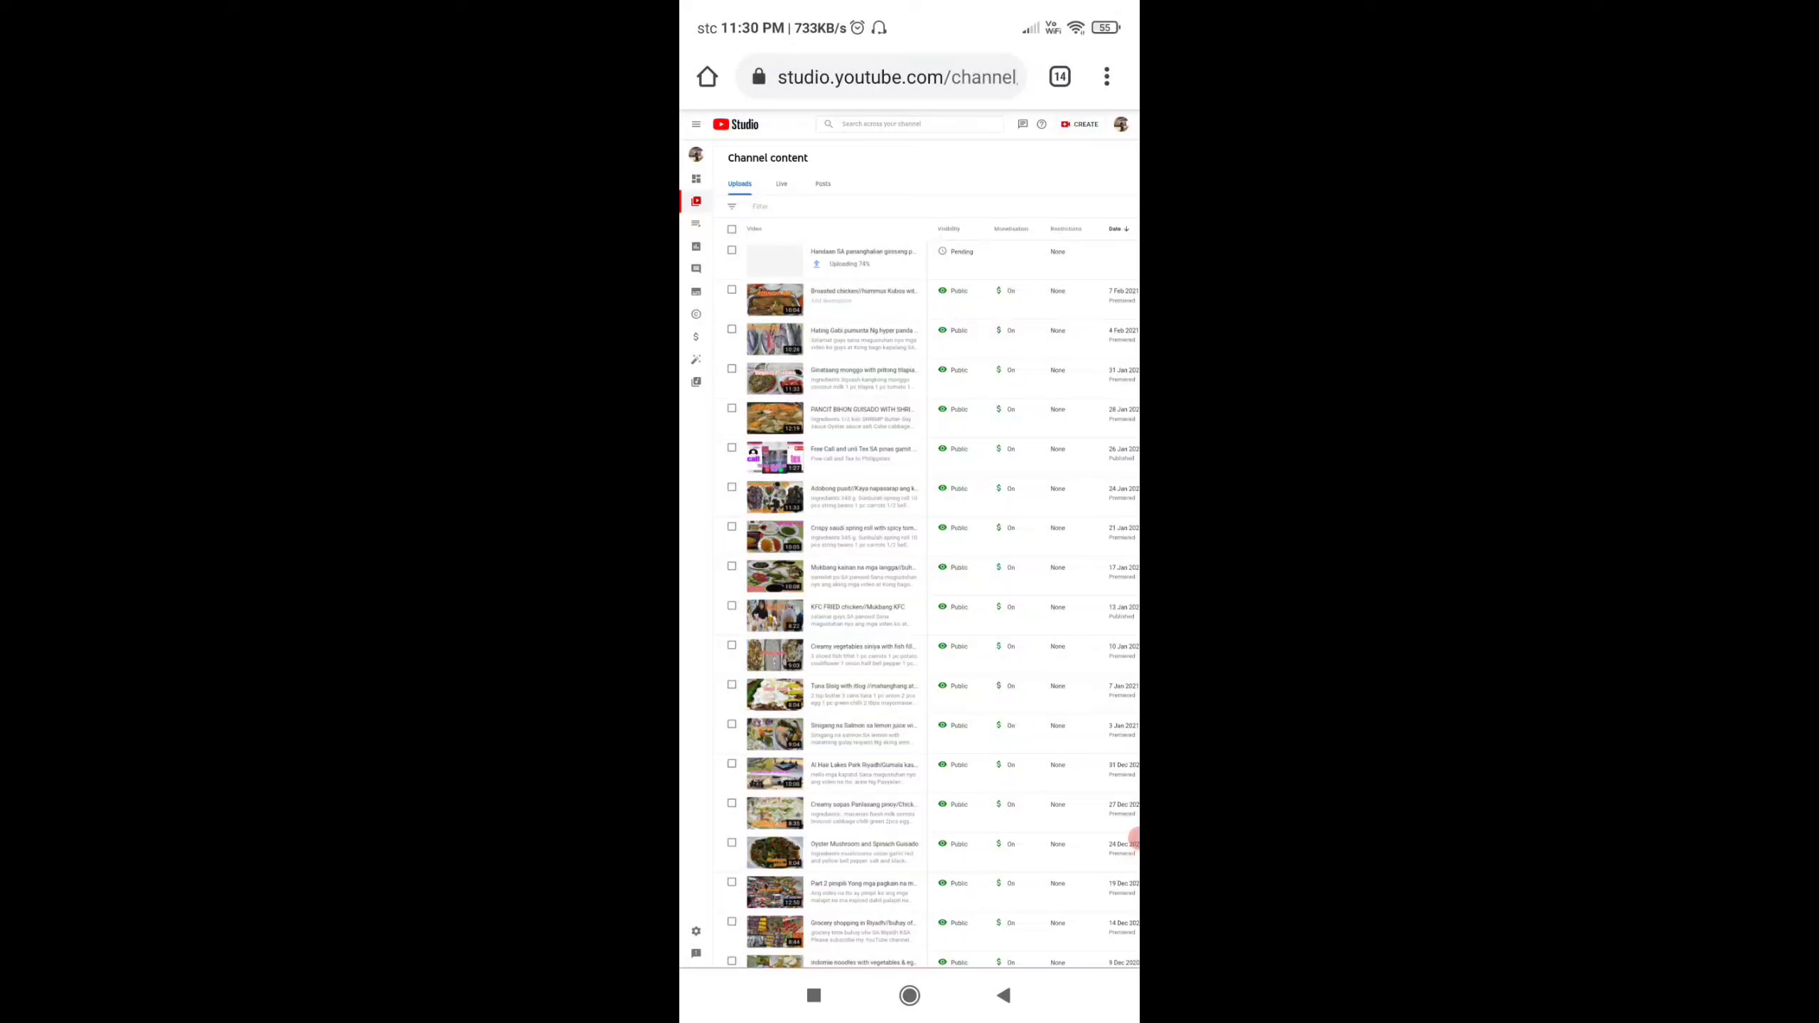
pyautogui.scroll(5, 752, 250)
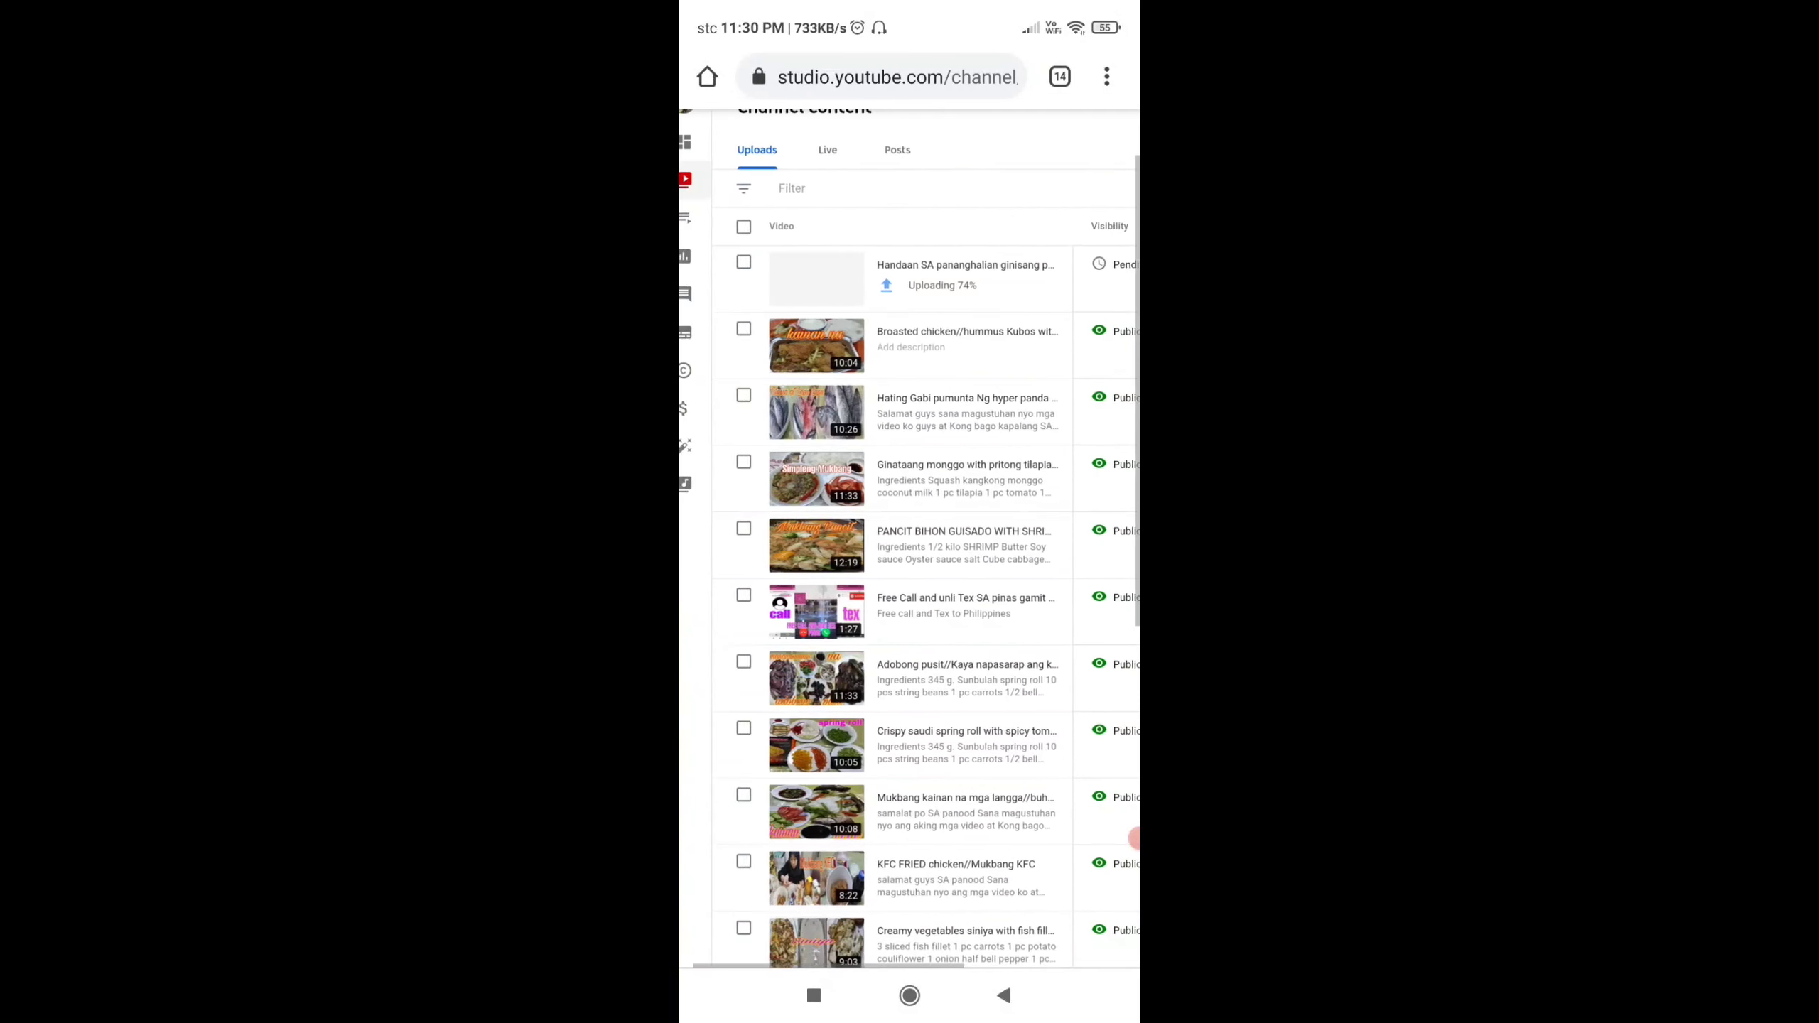
pyautogui.hscroll(2, 910, 537)
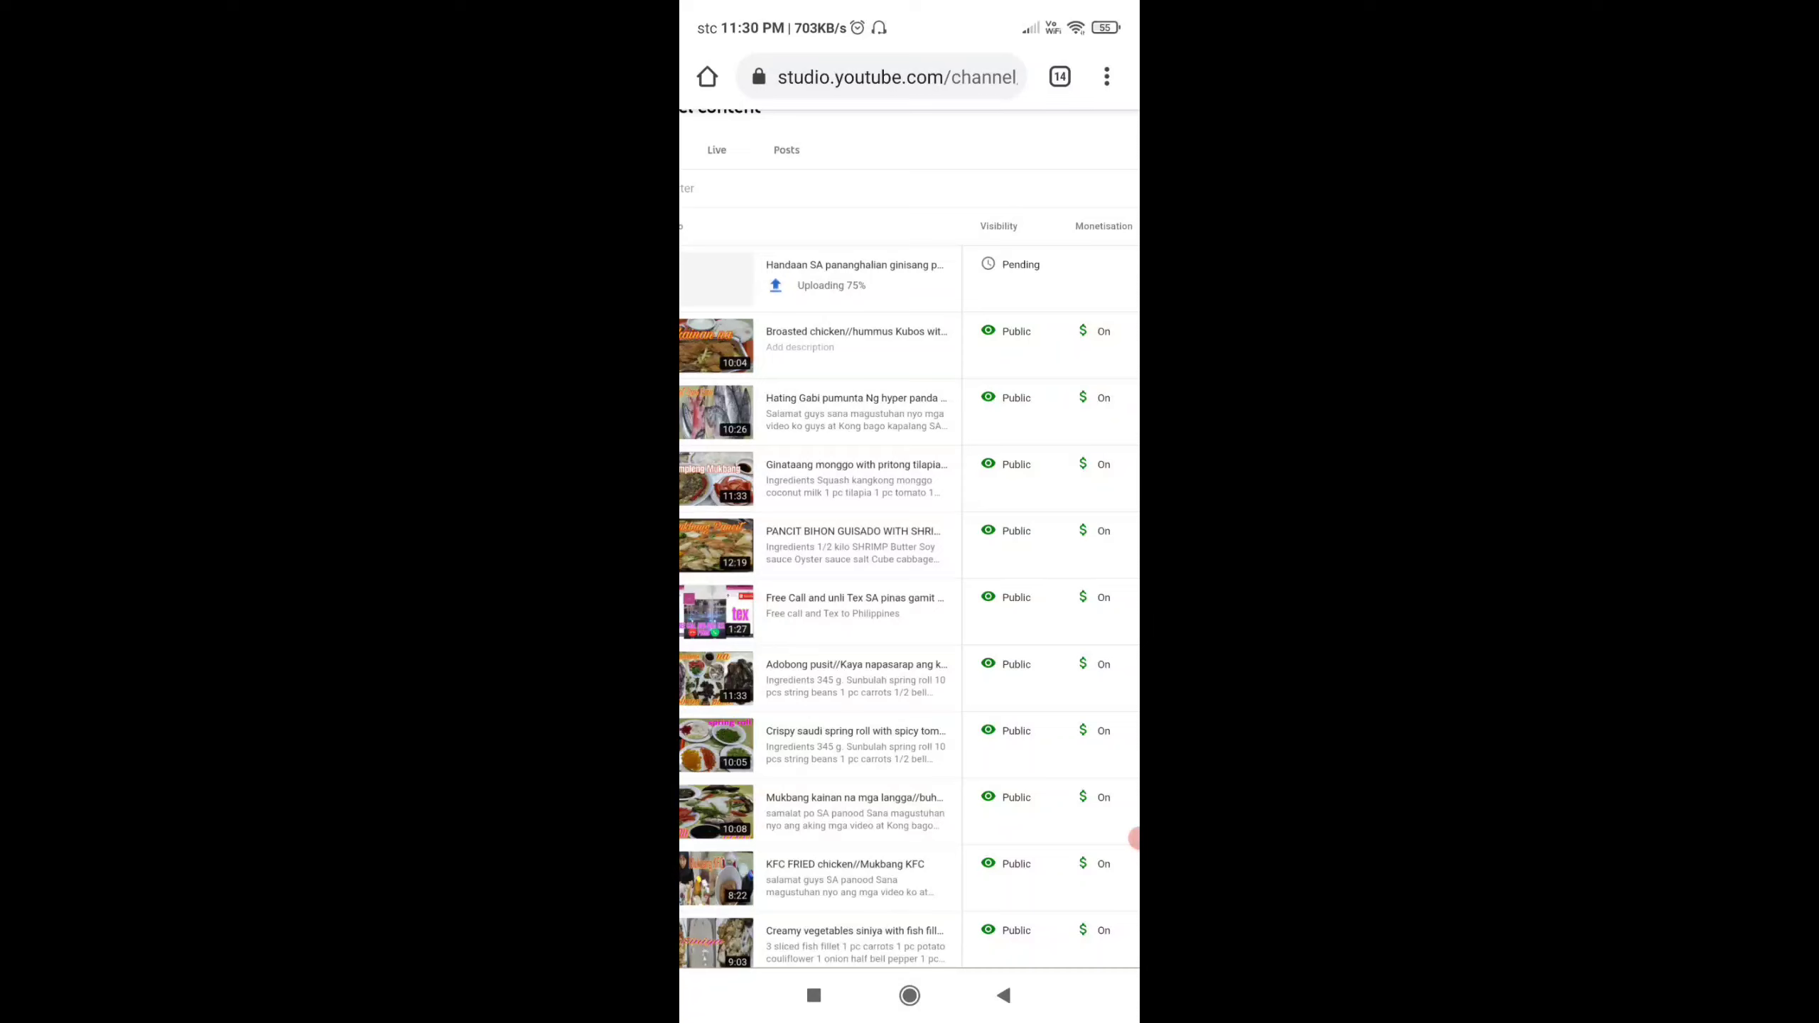
pyautogui.hscroll(2, 1050, 573)
pyautogui.hscroll(-1, 1050, 573)
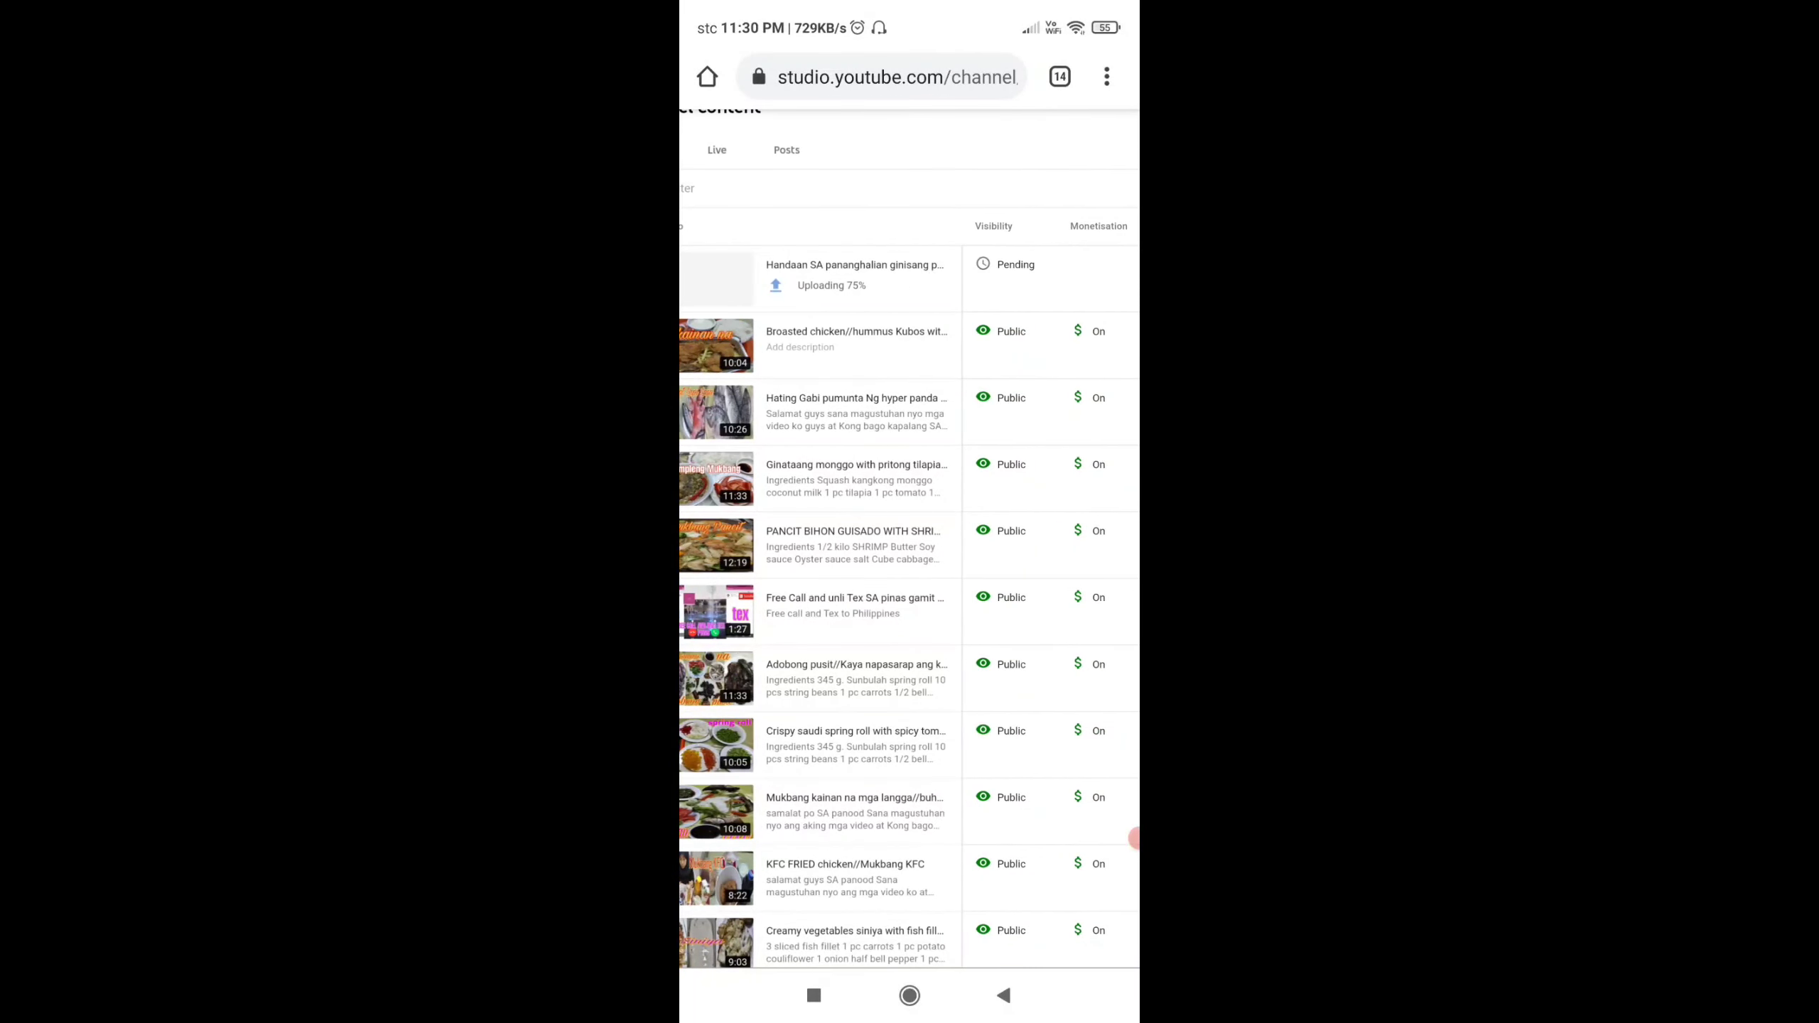
pyautogui.click(934, 277)
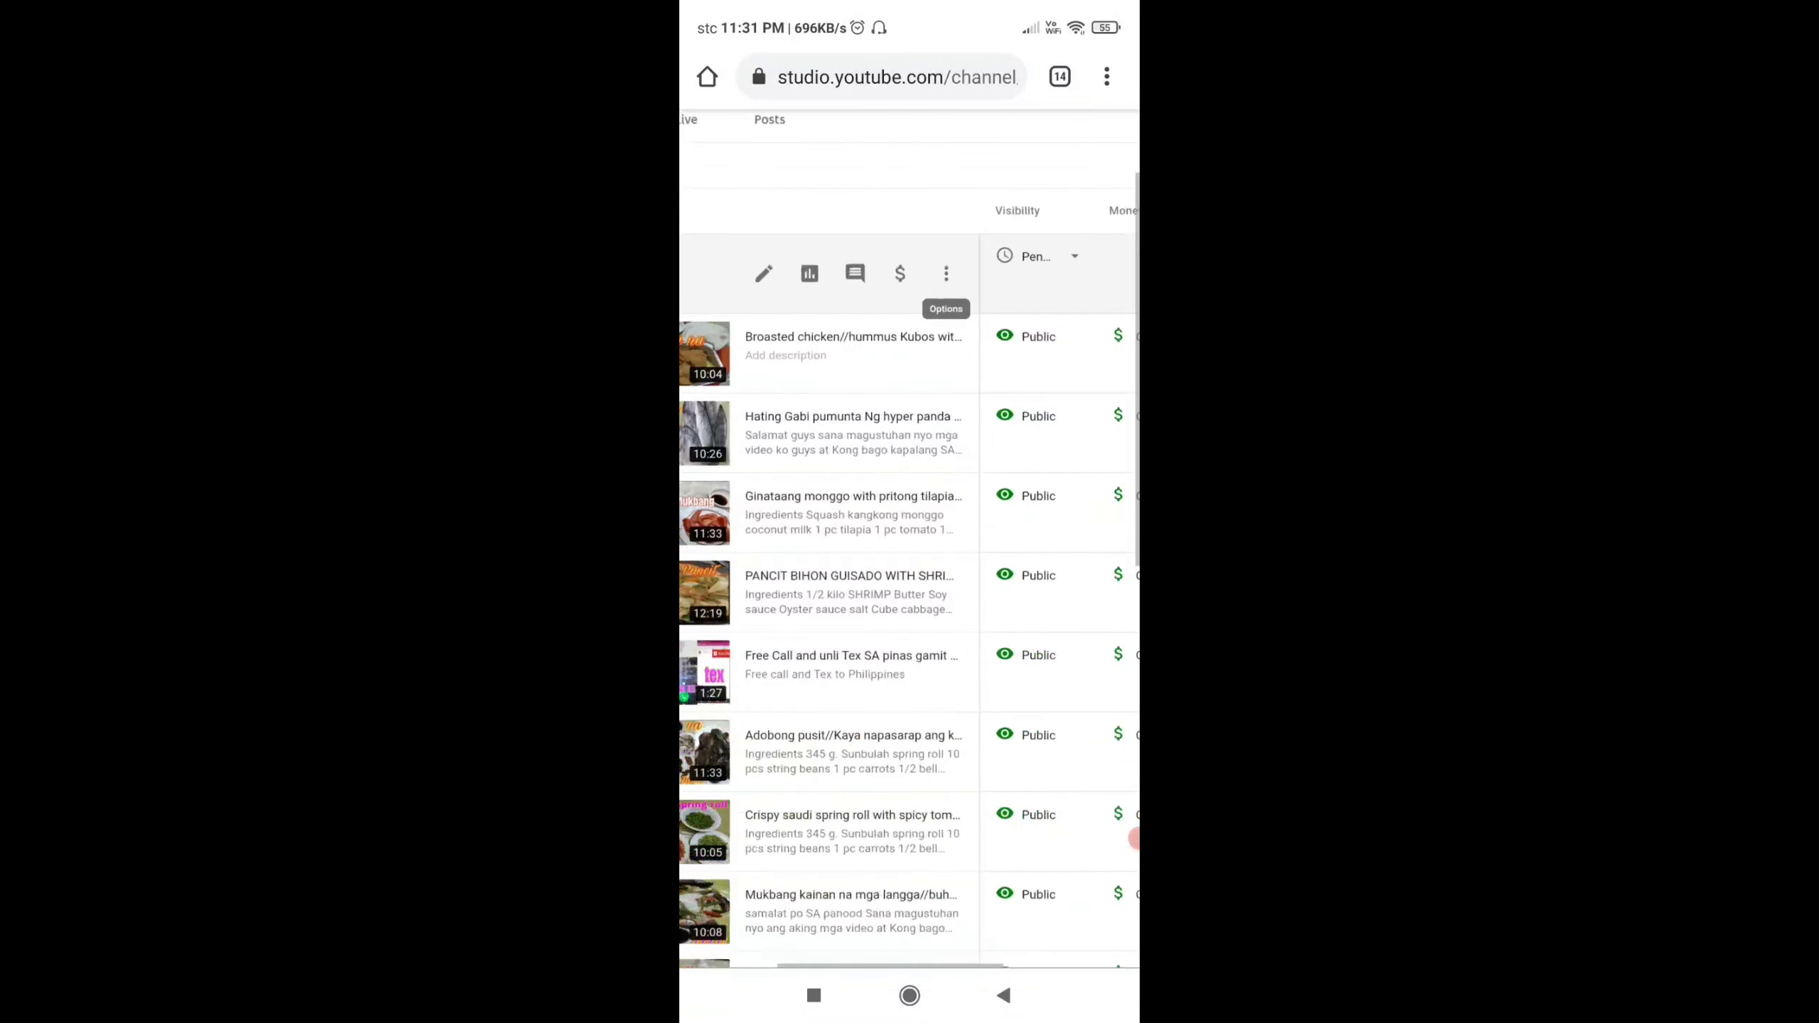
# Turn monetisation On for the uploading video and continue to the questionnaire
pyautogui.click(901, 278)
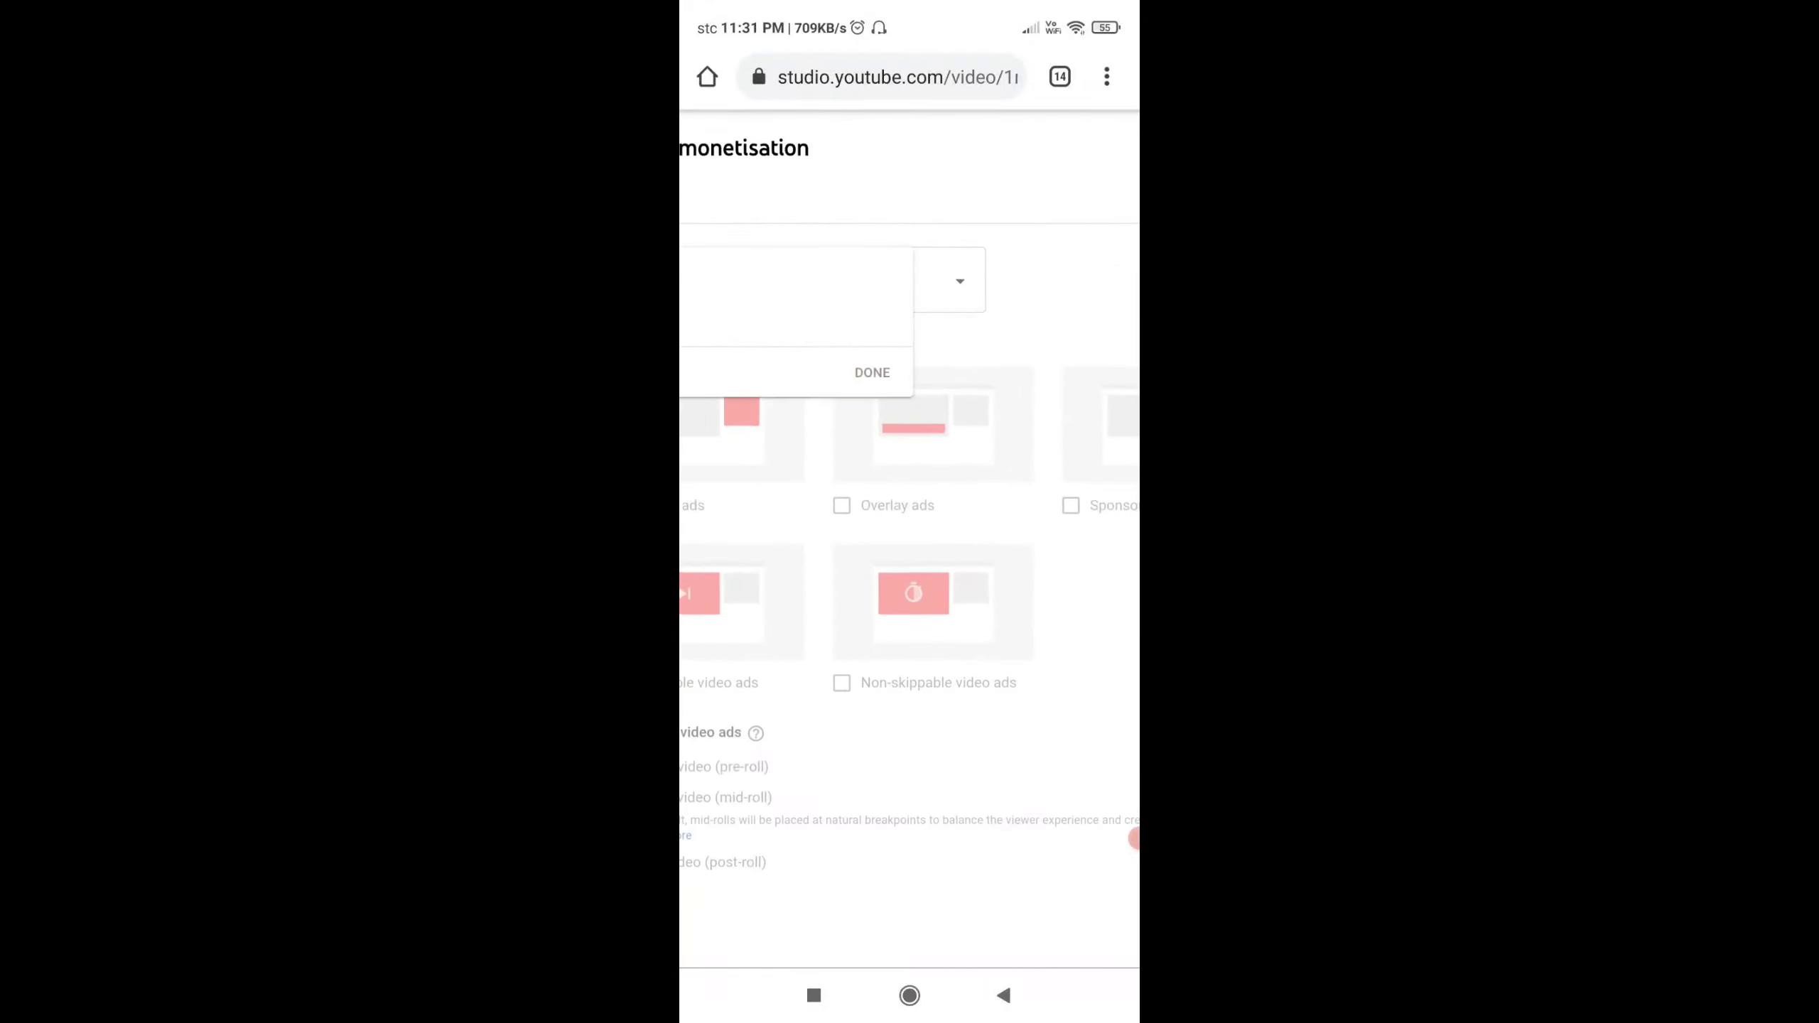
pyautogui.click(759, 282)
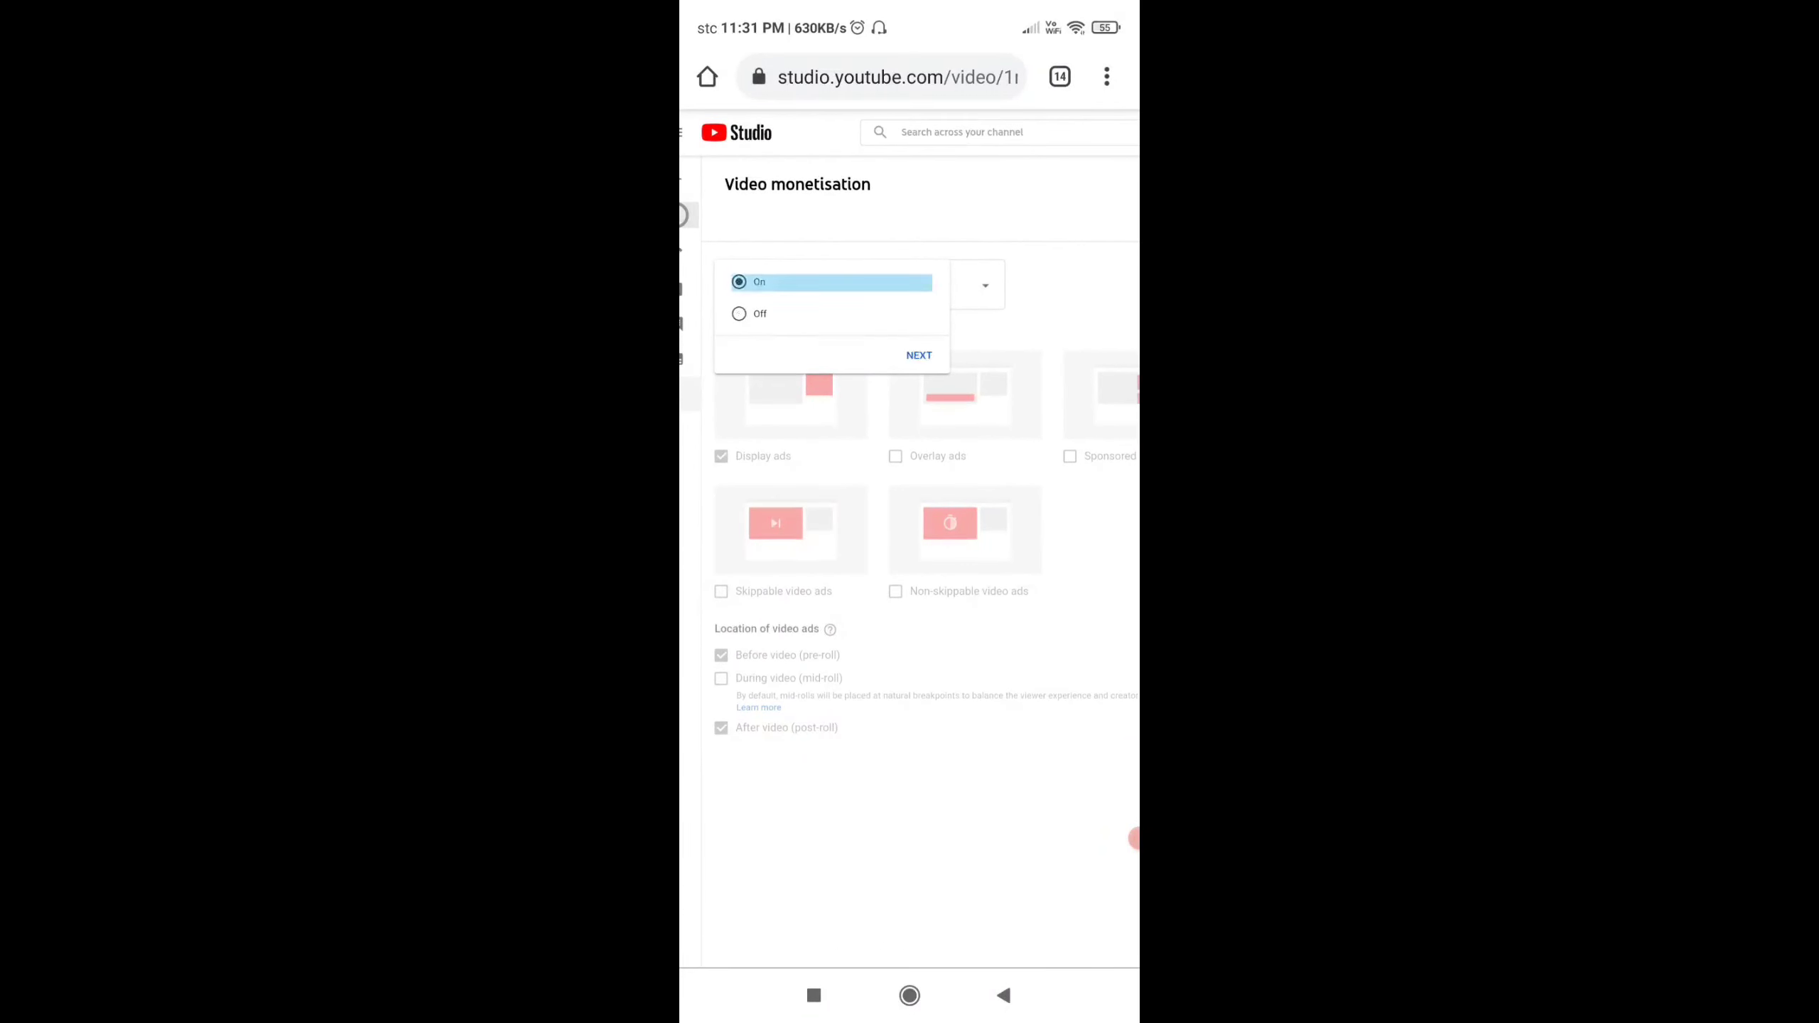
pyautogui.click(919, 355)
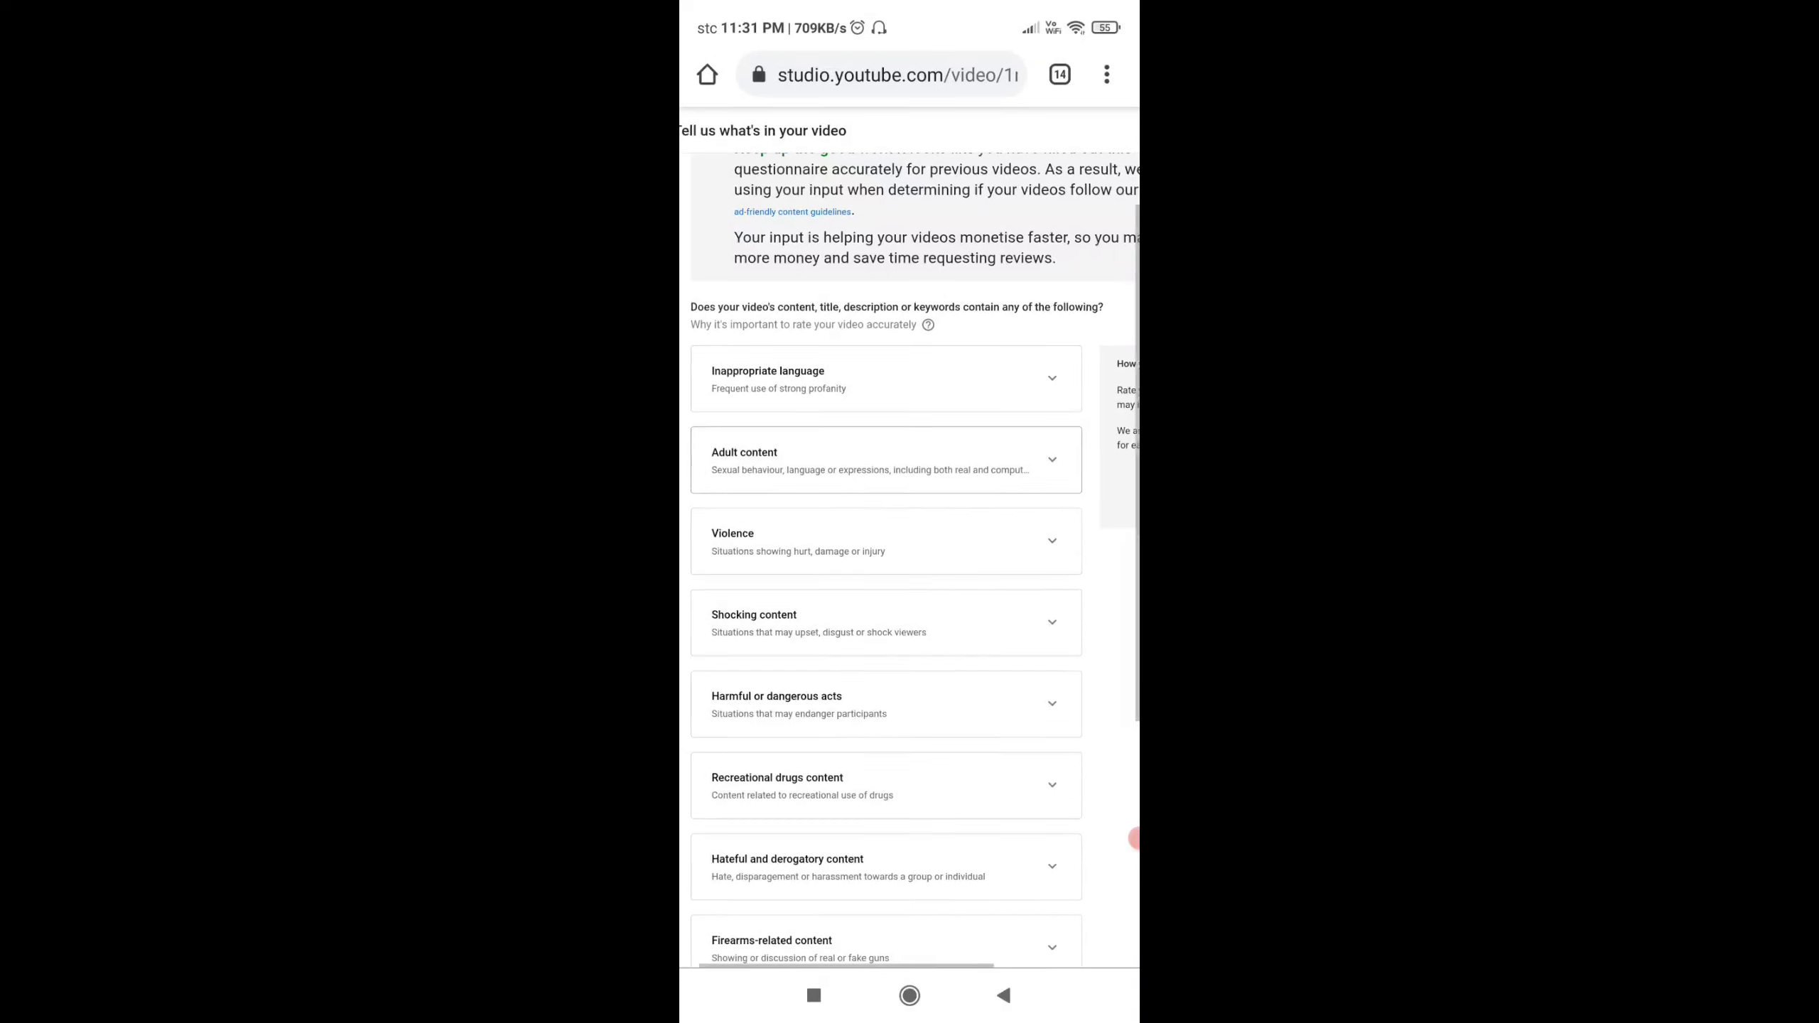
# Complete the ad-suitability questionnaire and save the monetisation settings with all ad types
pyautogui.scroll(-2, 909, 502)
pyautogui.scroll(1, 910, 502)
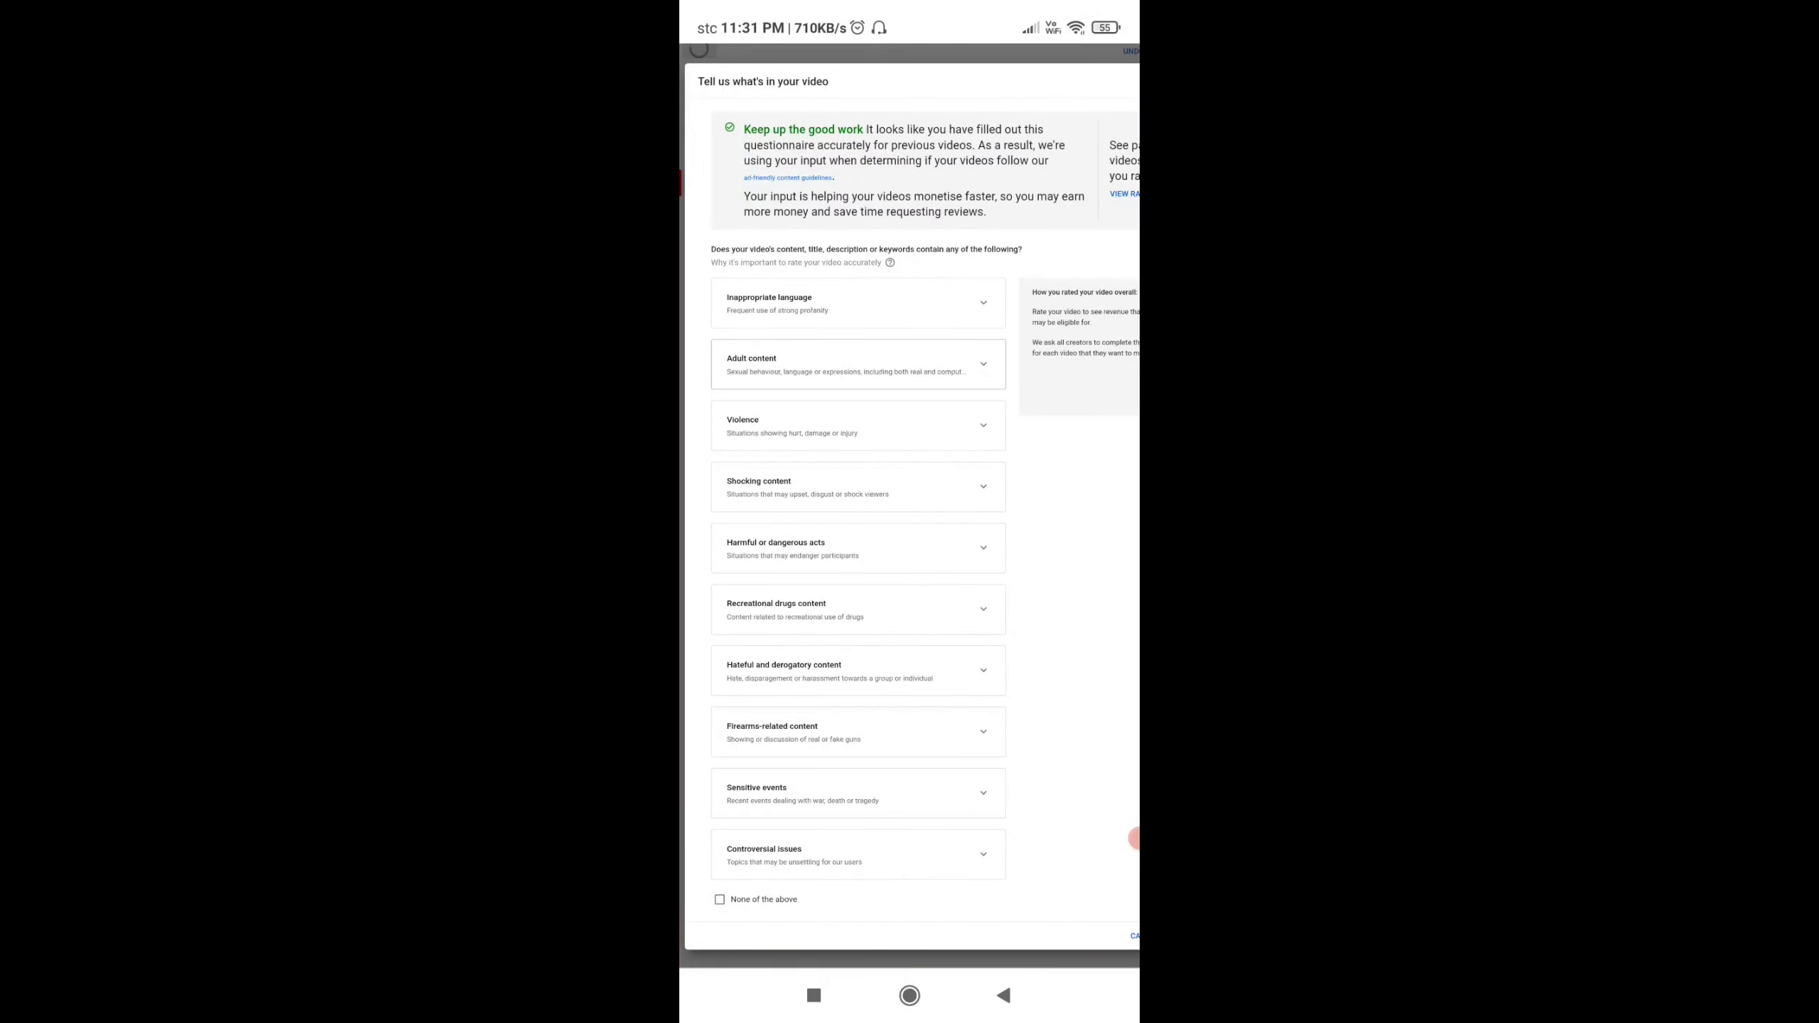
pyautogui.hscroll(1, 910, 502)
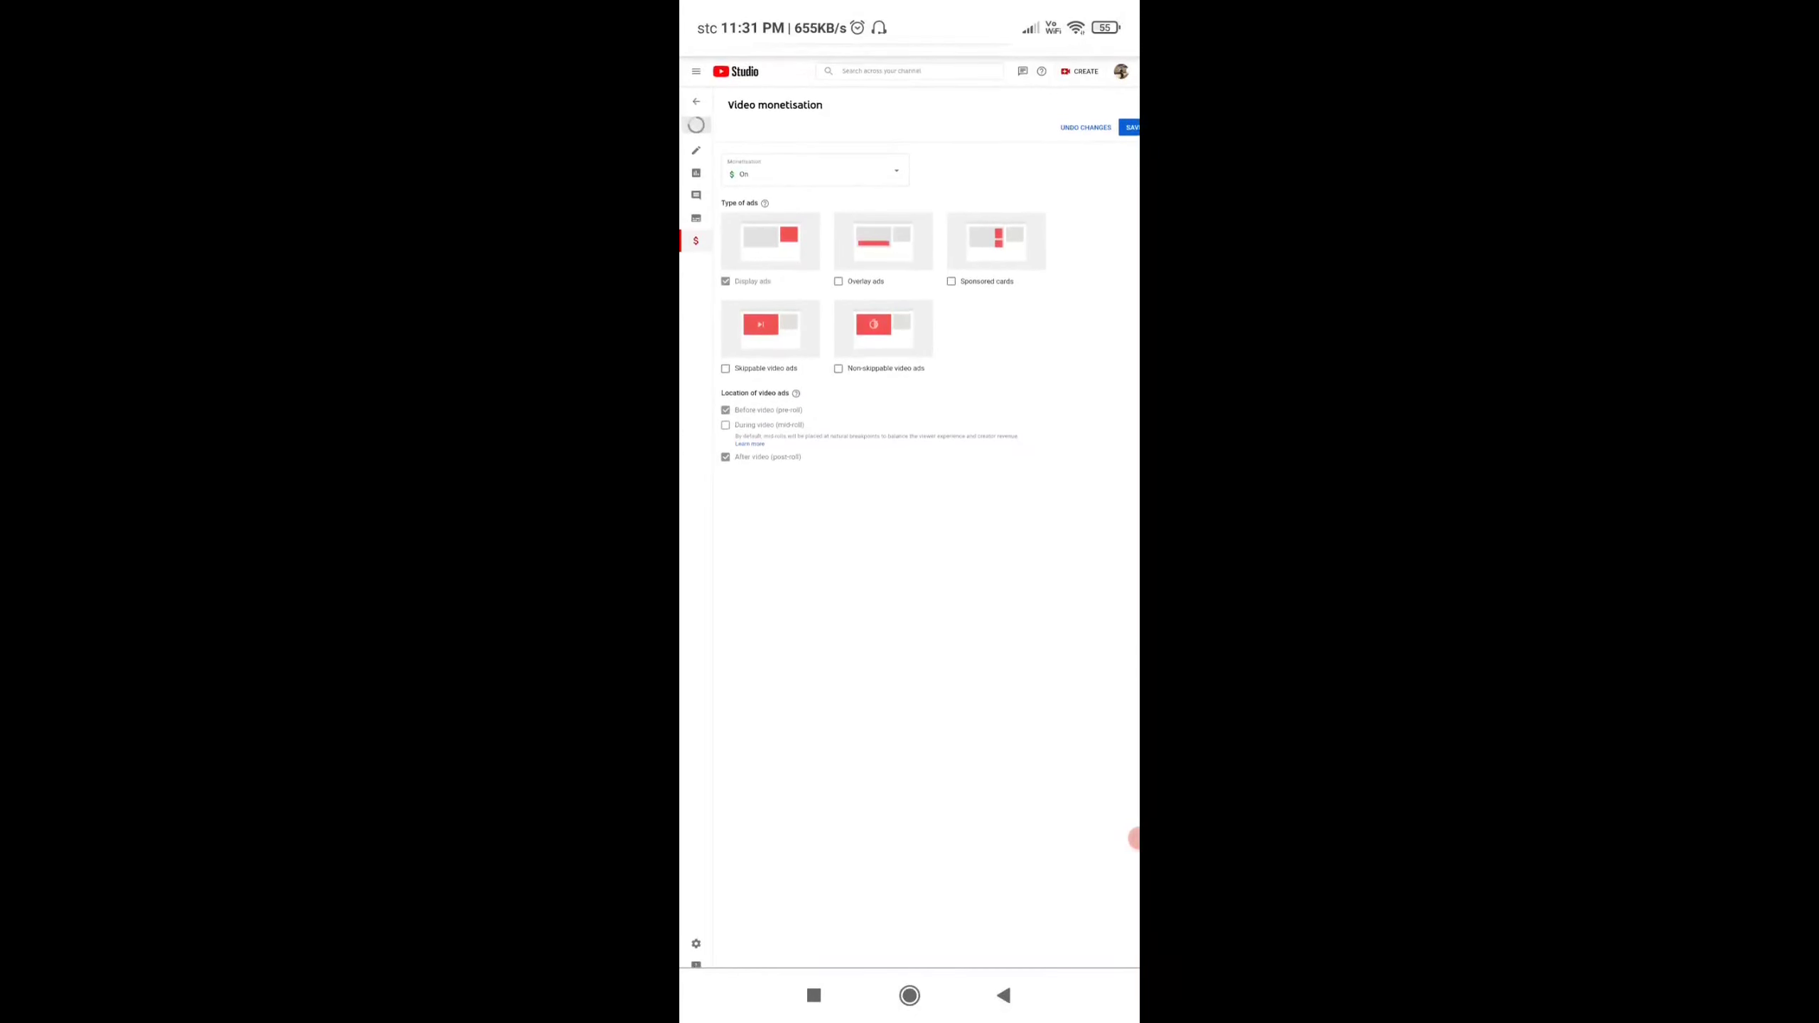
pyautogui.scroll(-1, 909, 502)
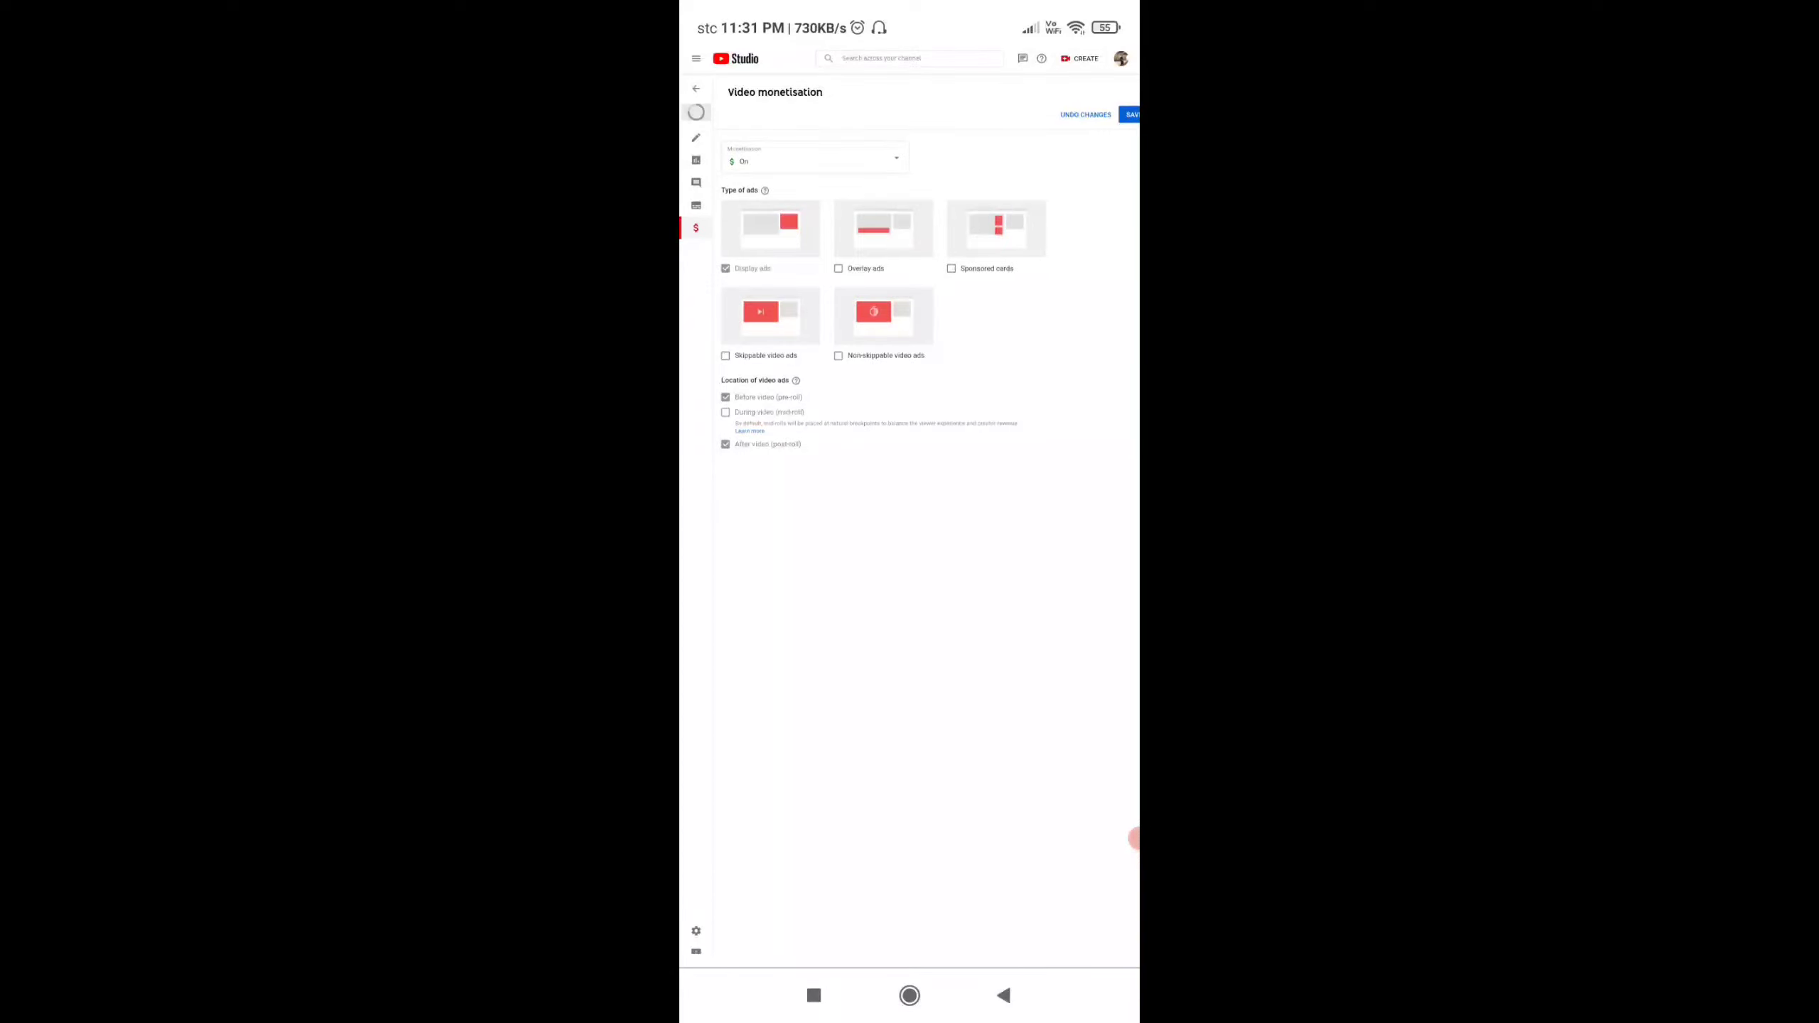
pyautogui.scroll(3, 1074, 430)
pyautogui.moveTo(909, 358); pyautogui.dragTo(909, 430)
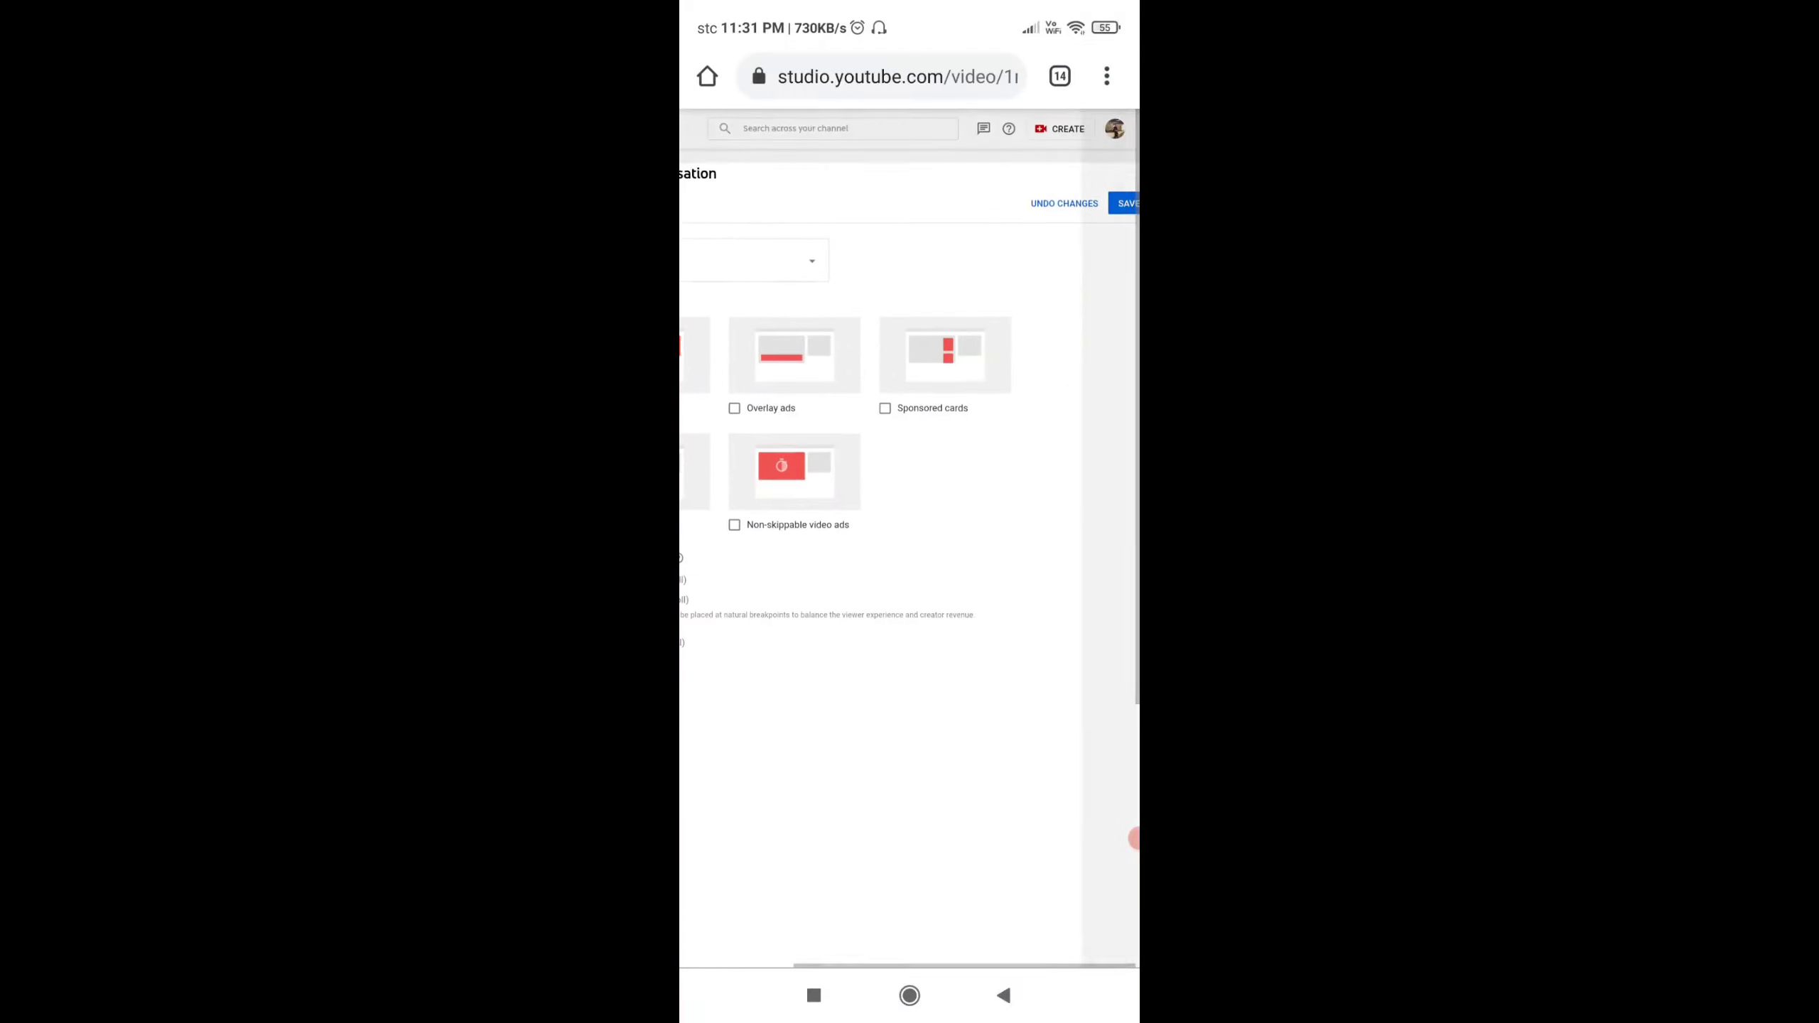
pyautogui.click(1123, 203)
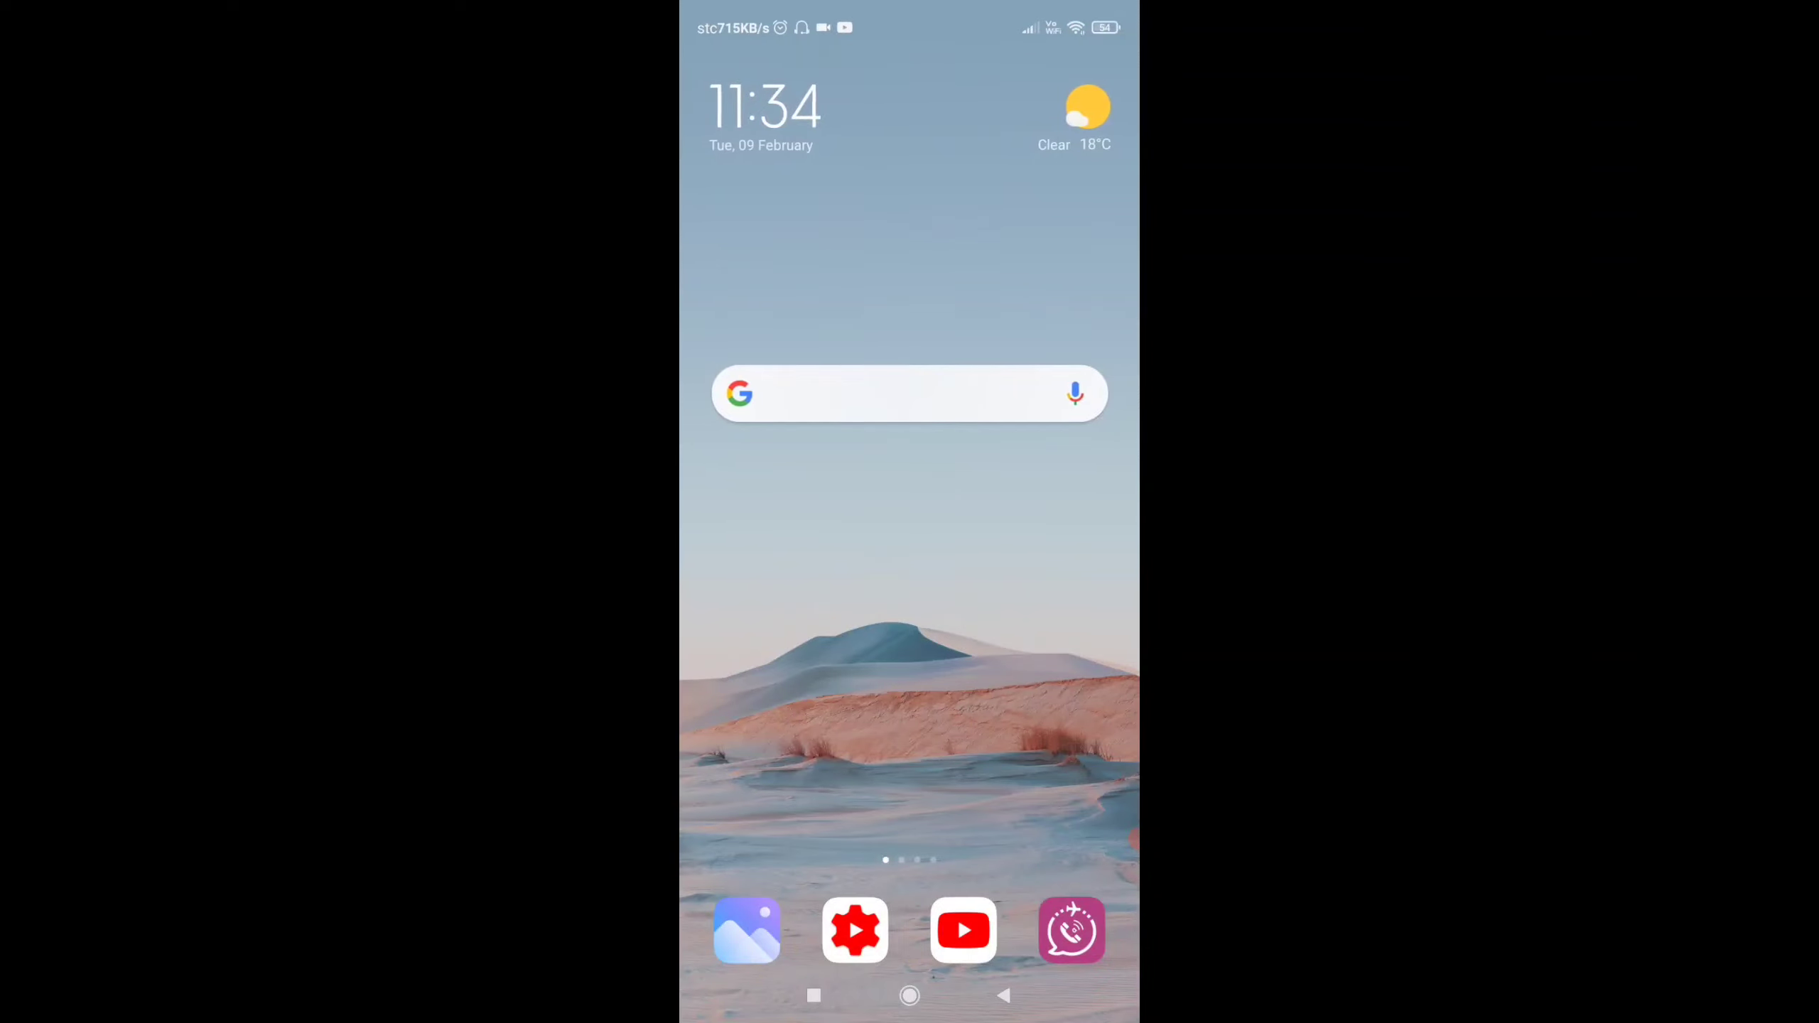
# In the YouTube Studio app, open the processing ginisang papaya video for editing
pyautogui.click(854, 930)
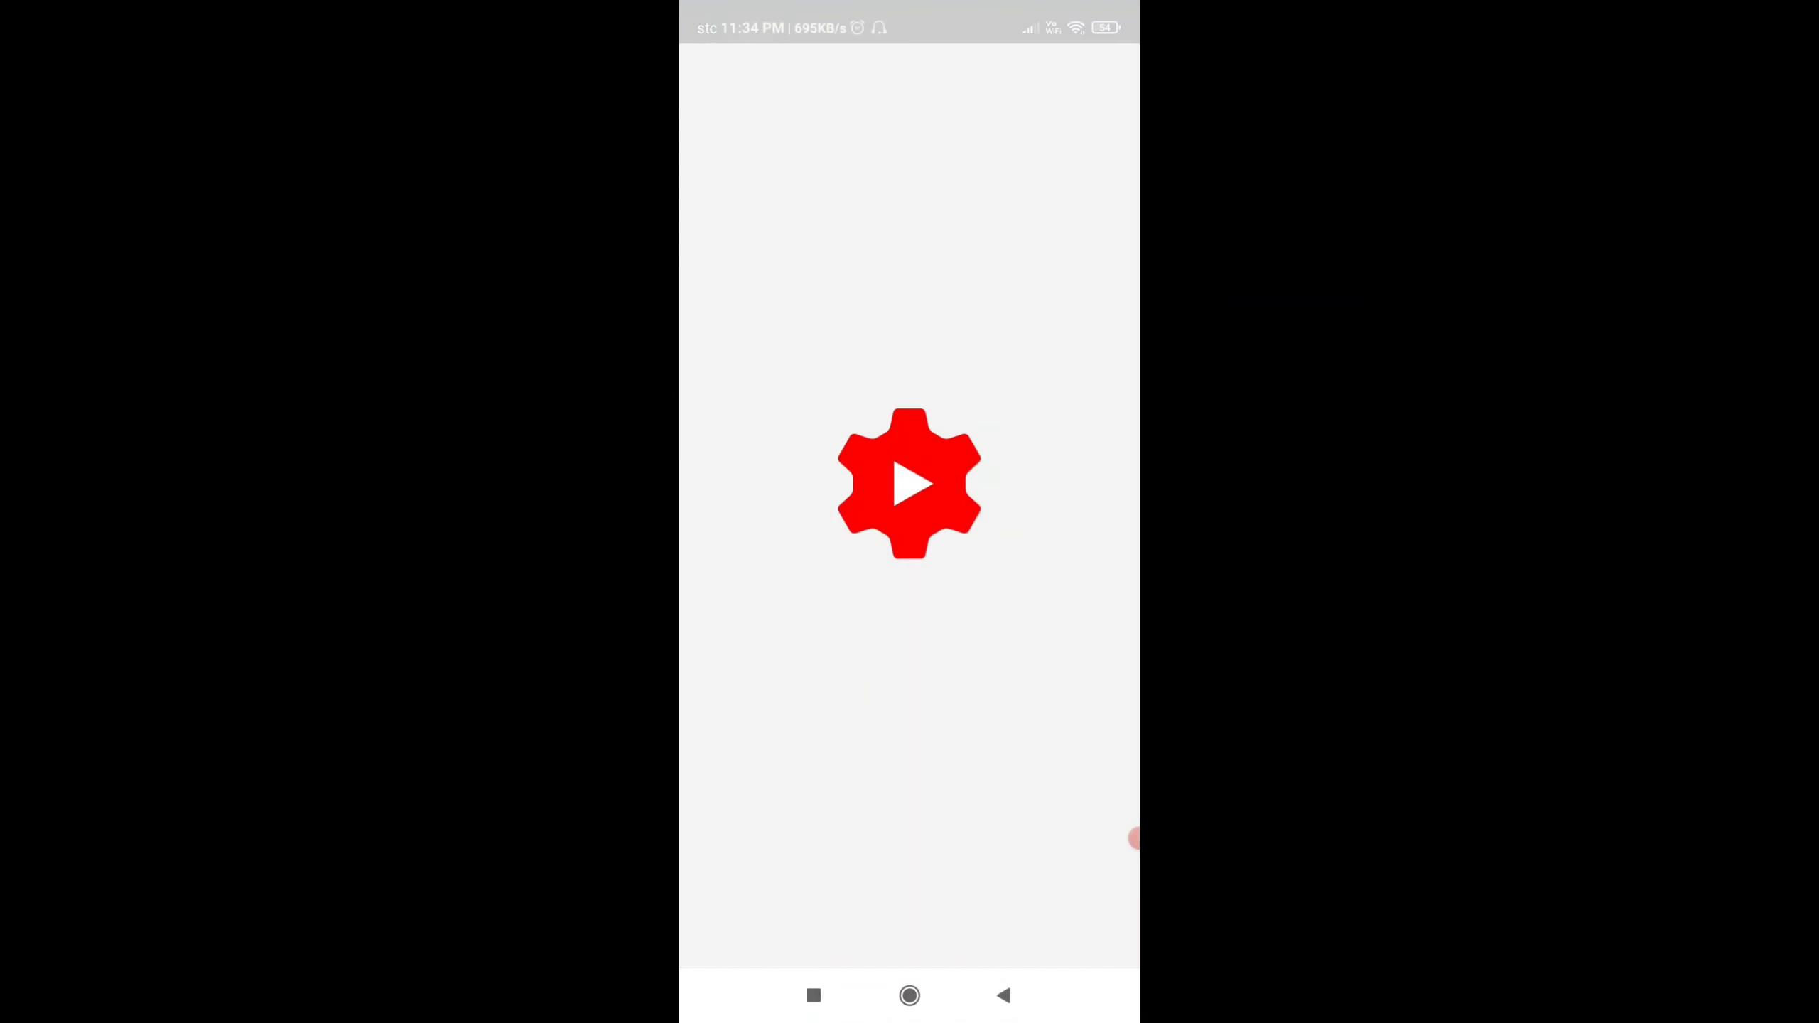
pyautogui.scroll(-5, 909, 543)
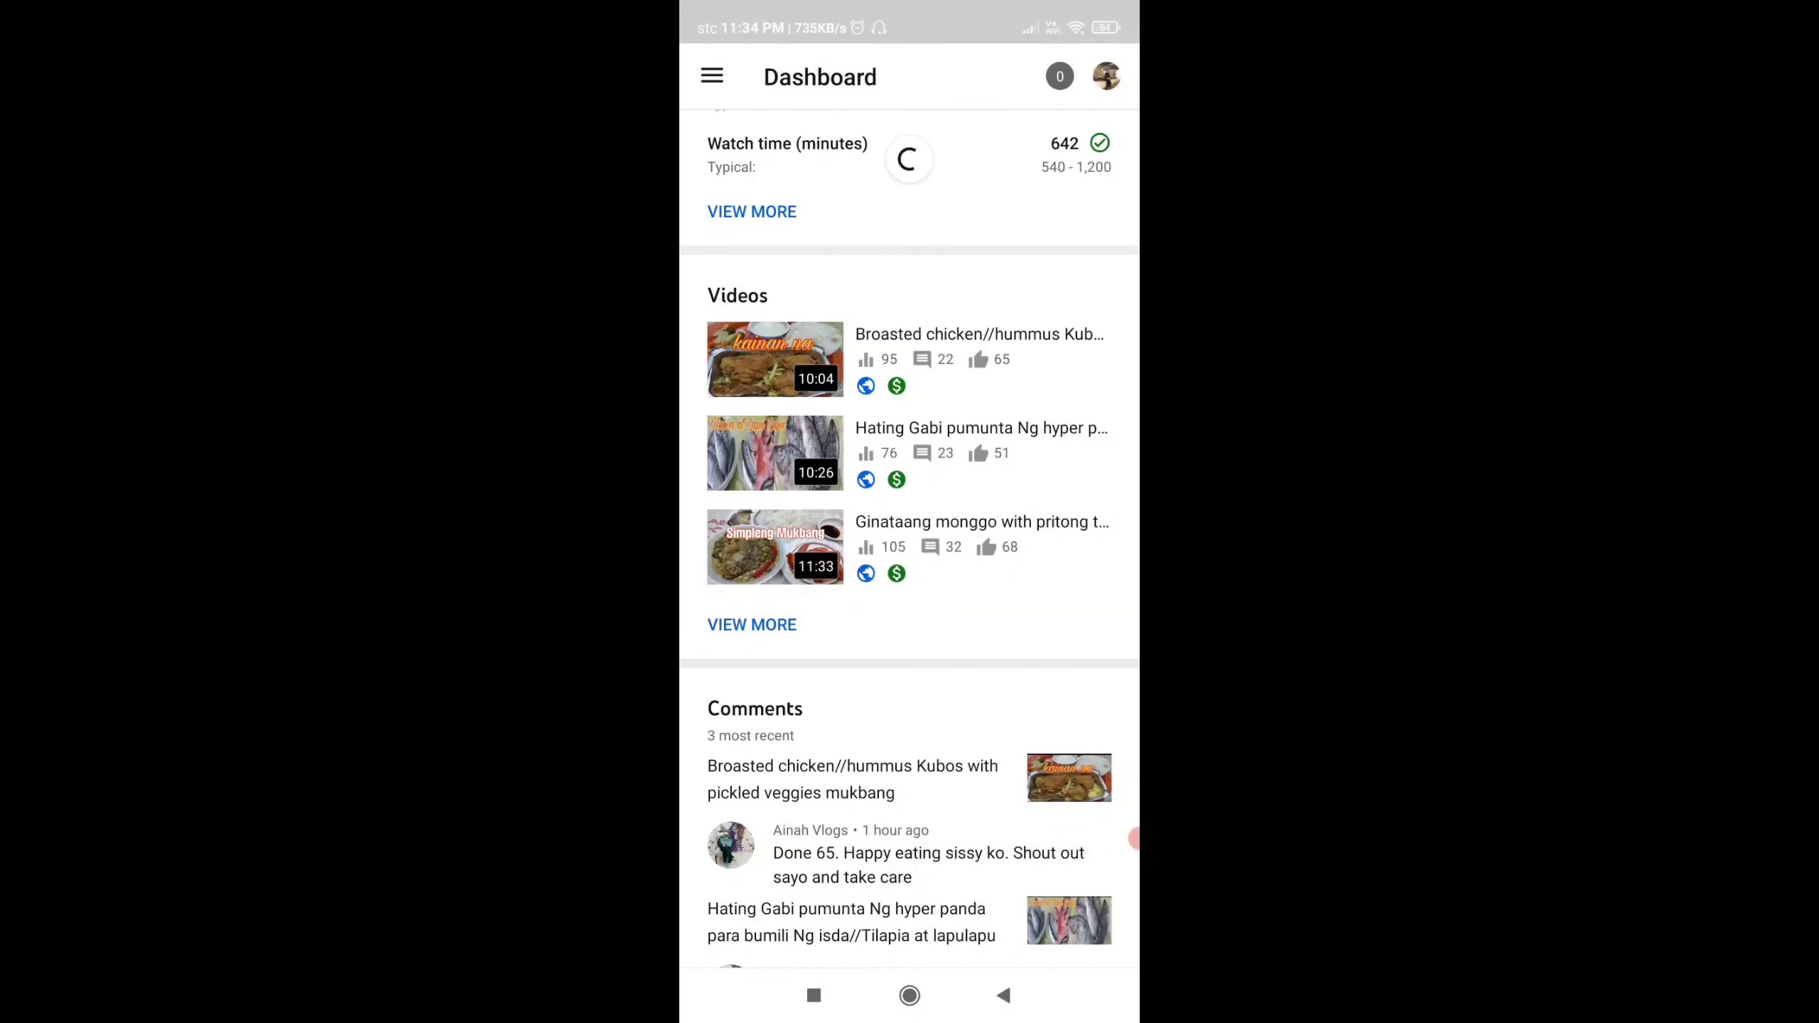
pyautogui.click(752, 624)
pyautogui.click(905, 268)
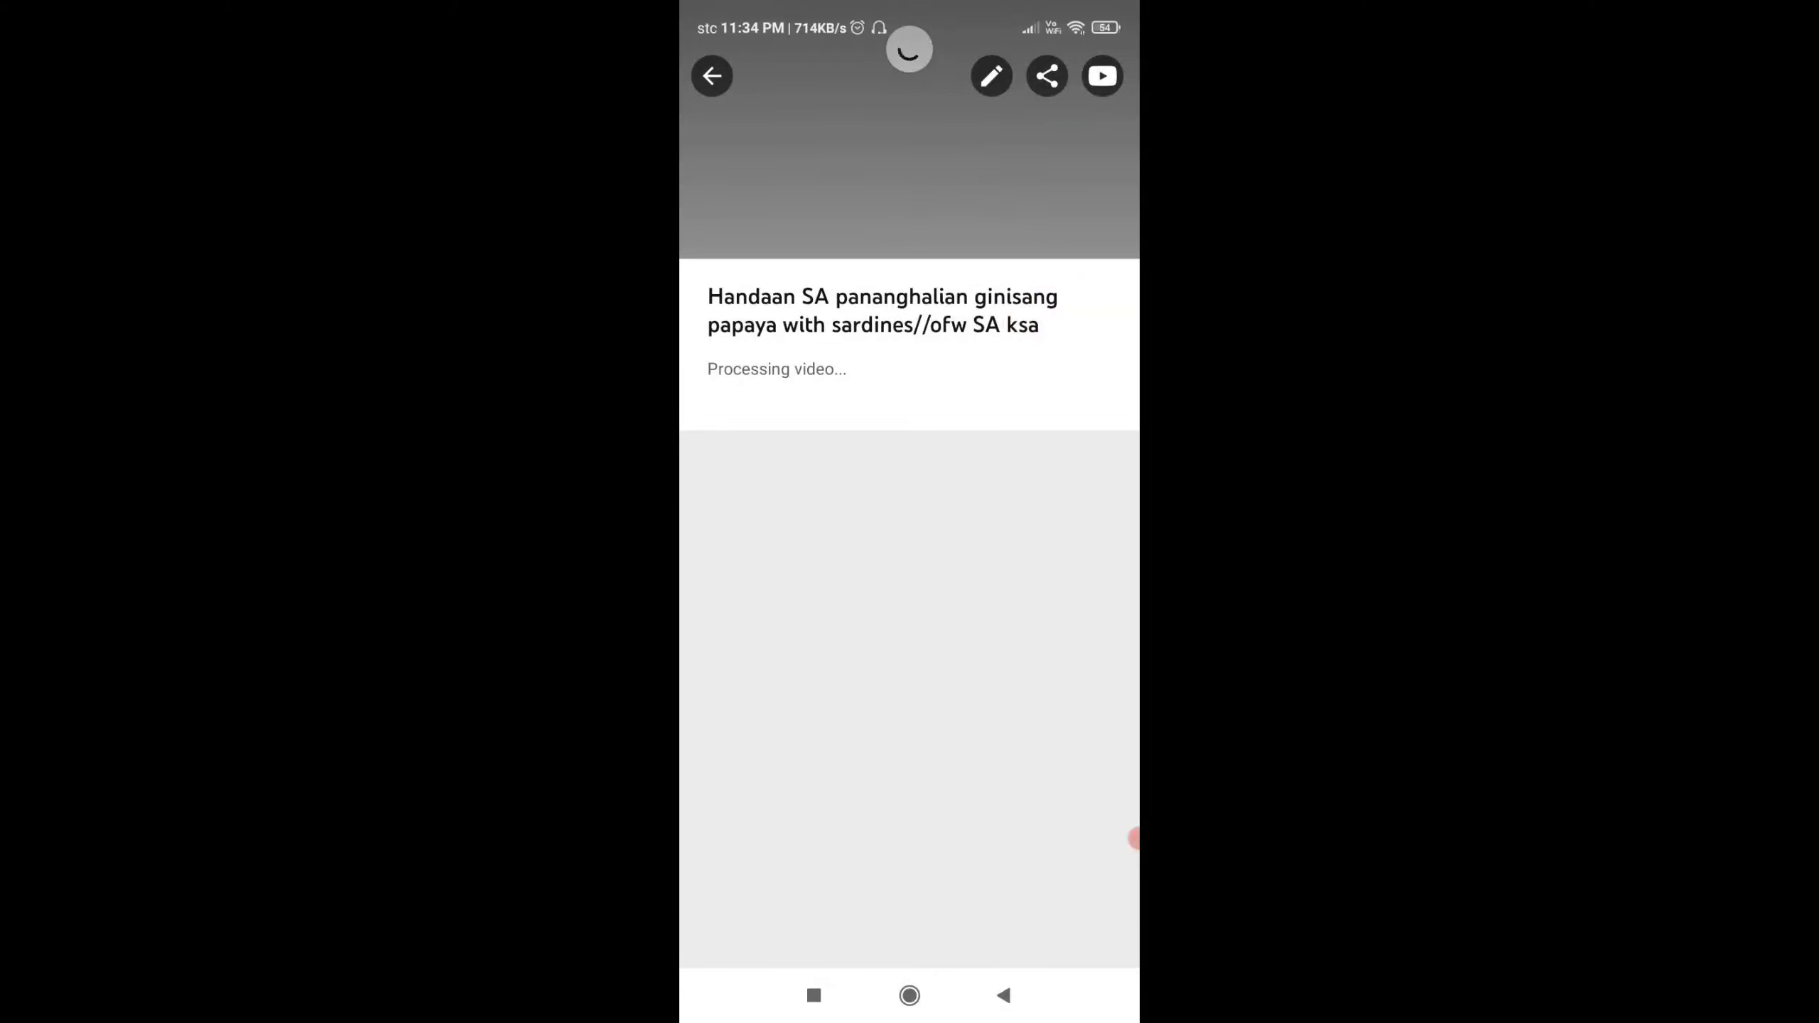
pyautogui.click(992, 75)
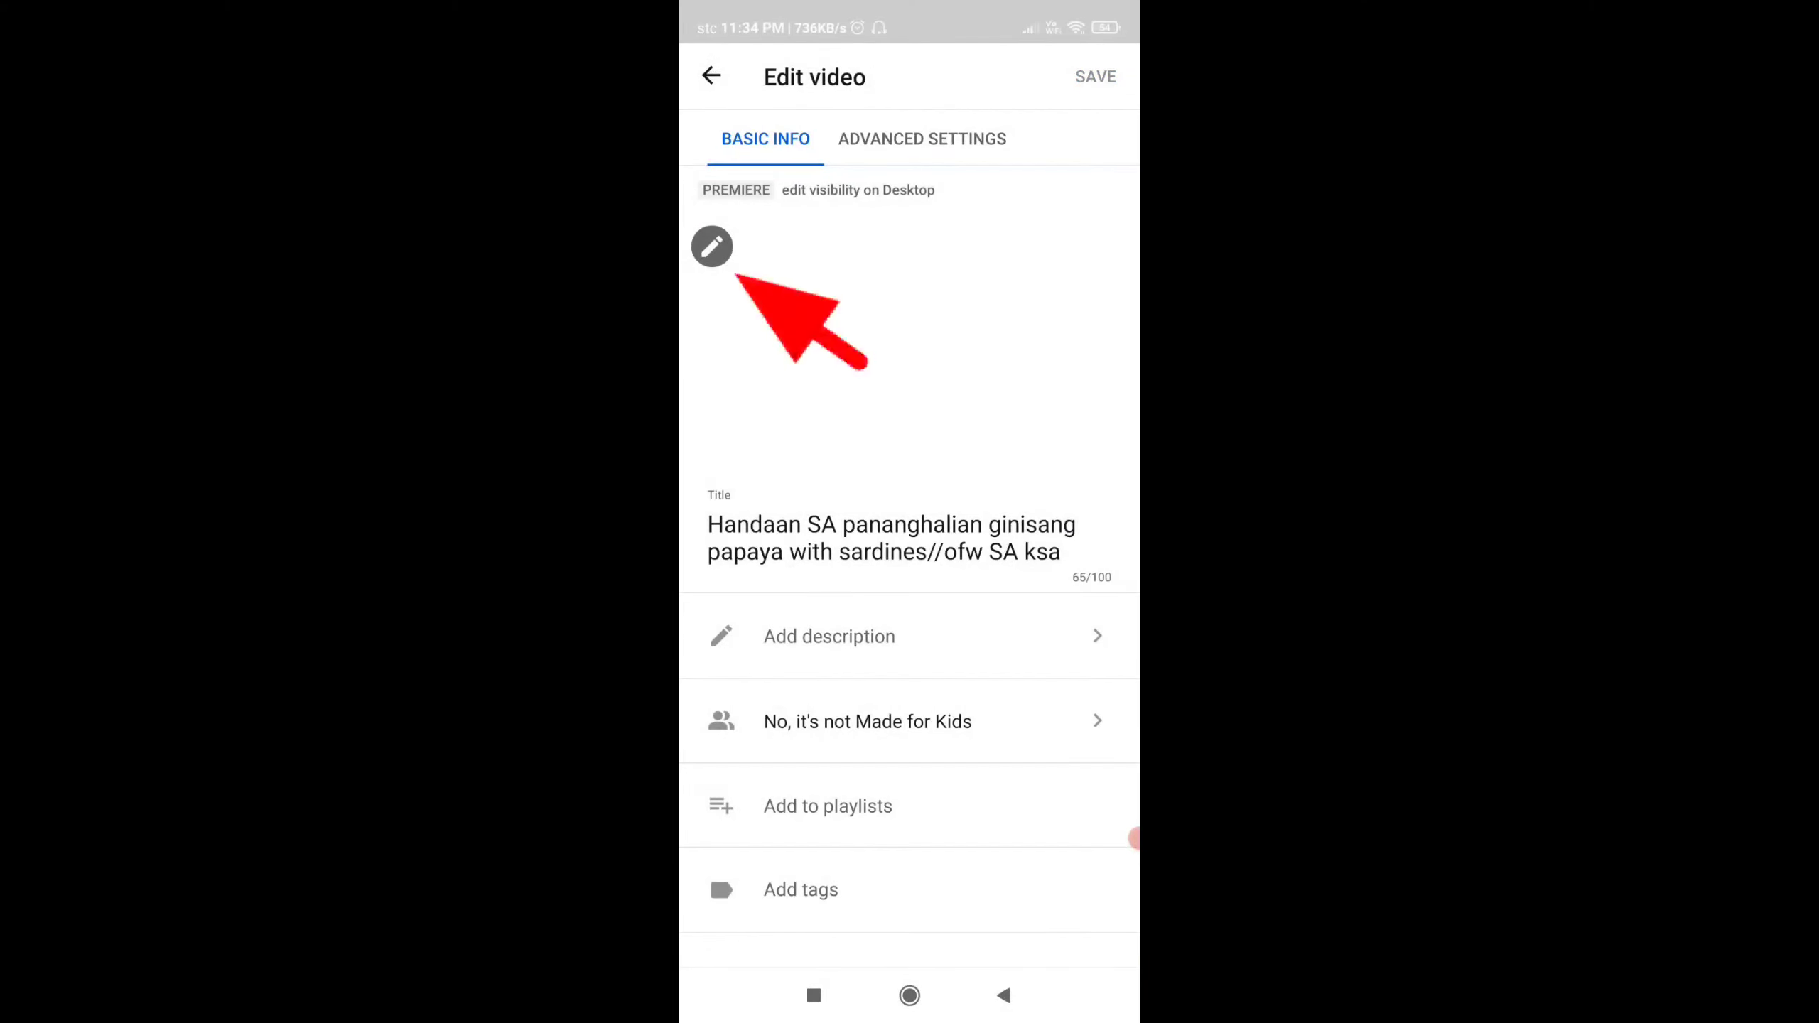
# Set the ginisang papaya image from Images > PicsArt as custom thumbnail, save, return to Dashboard
pyautogui.click(711, 246)
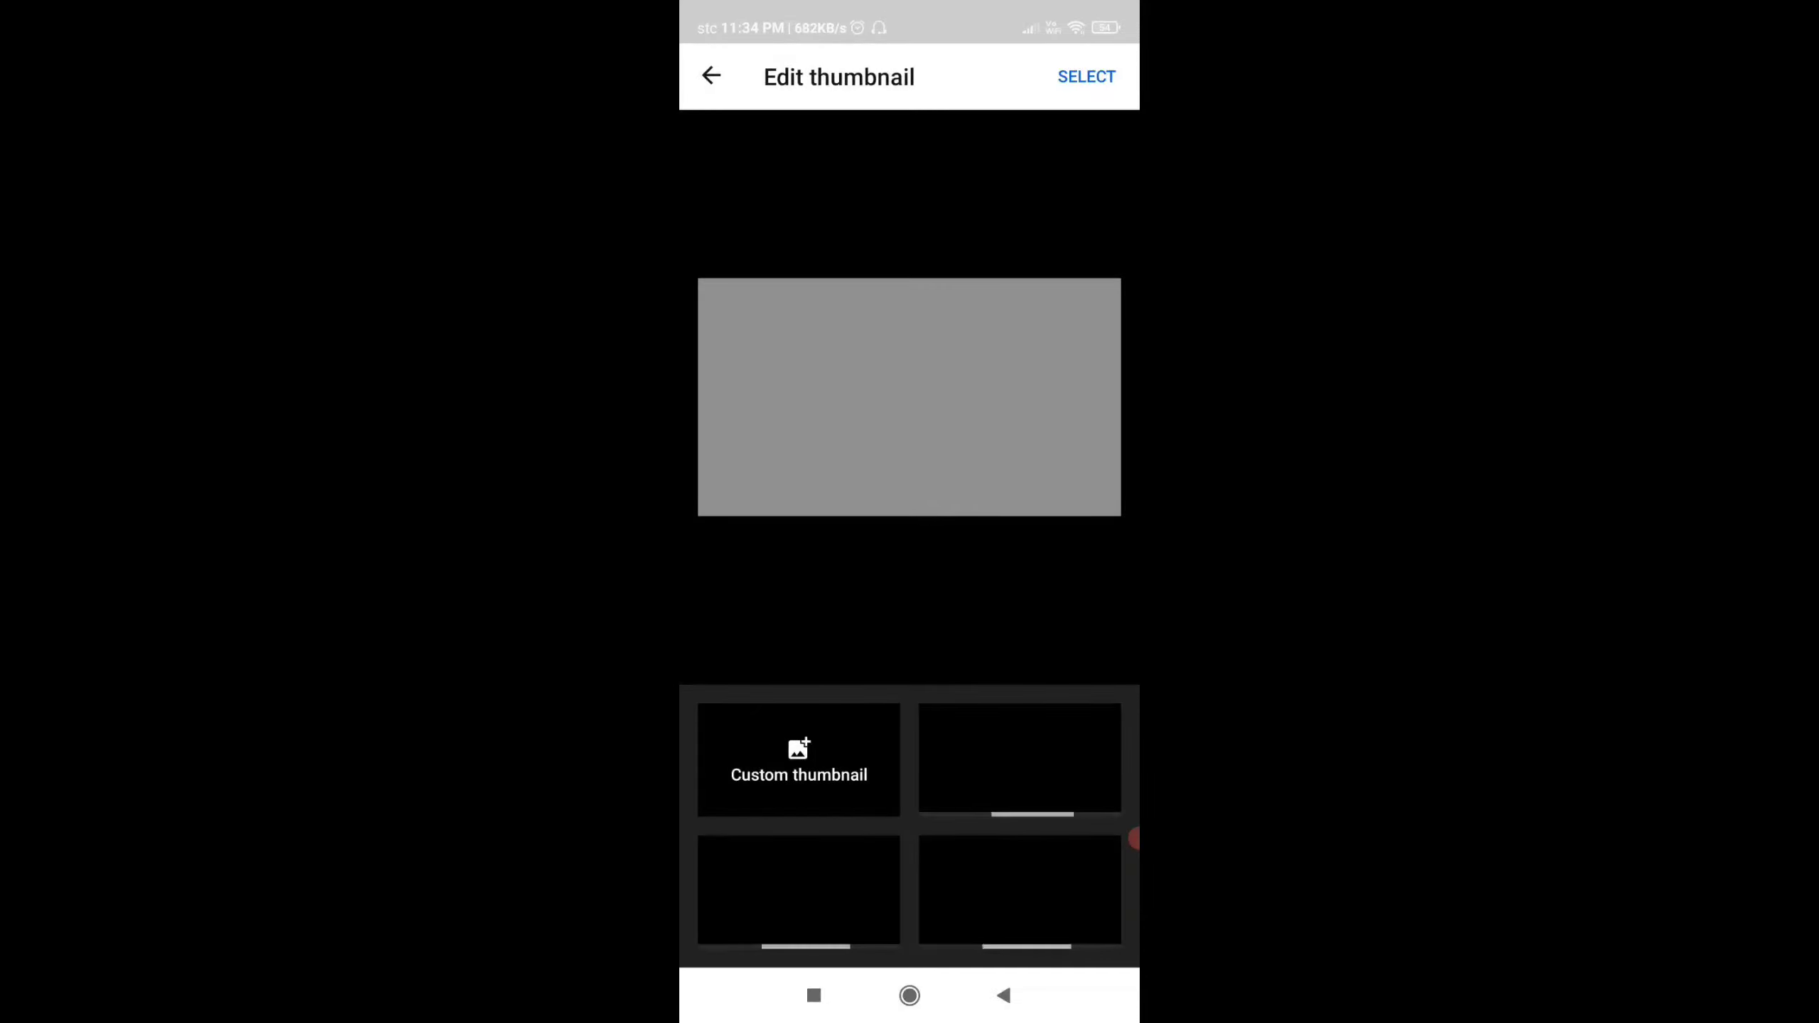
pyautogui.click(799, 759)
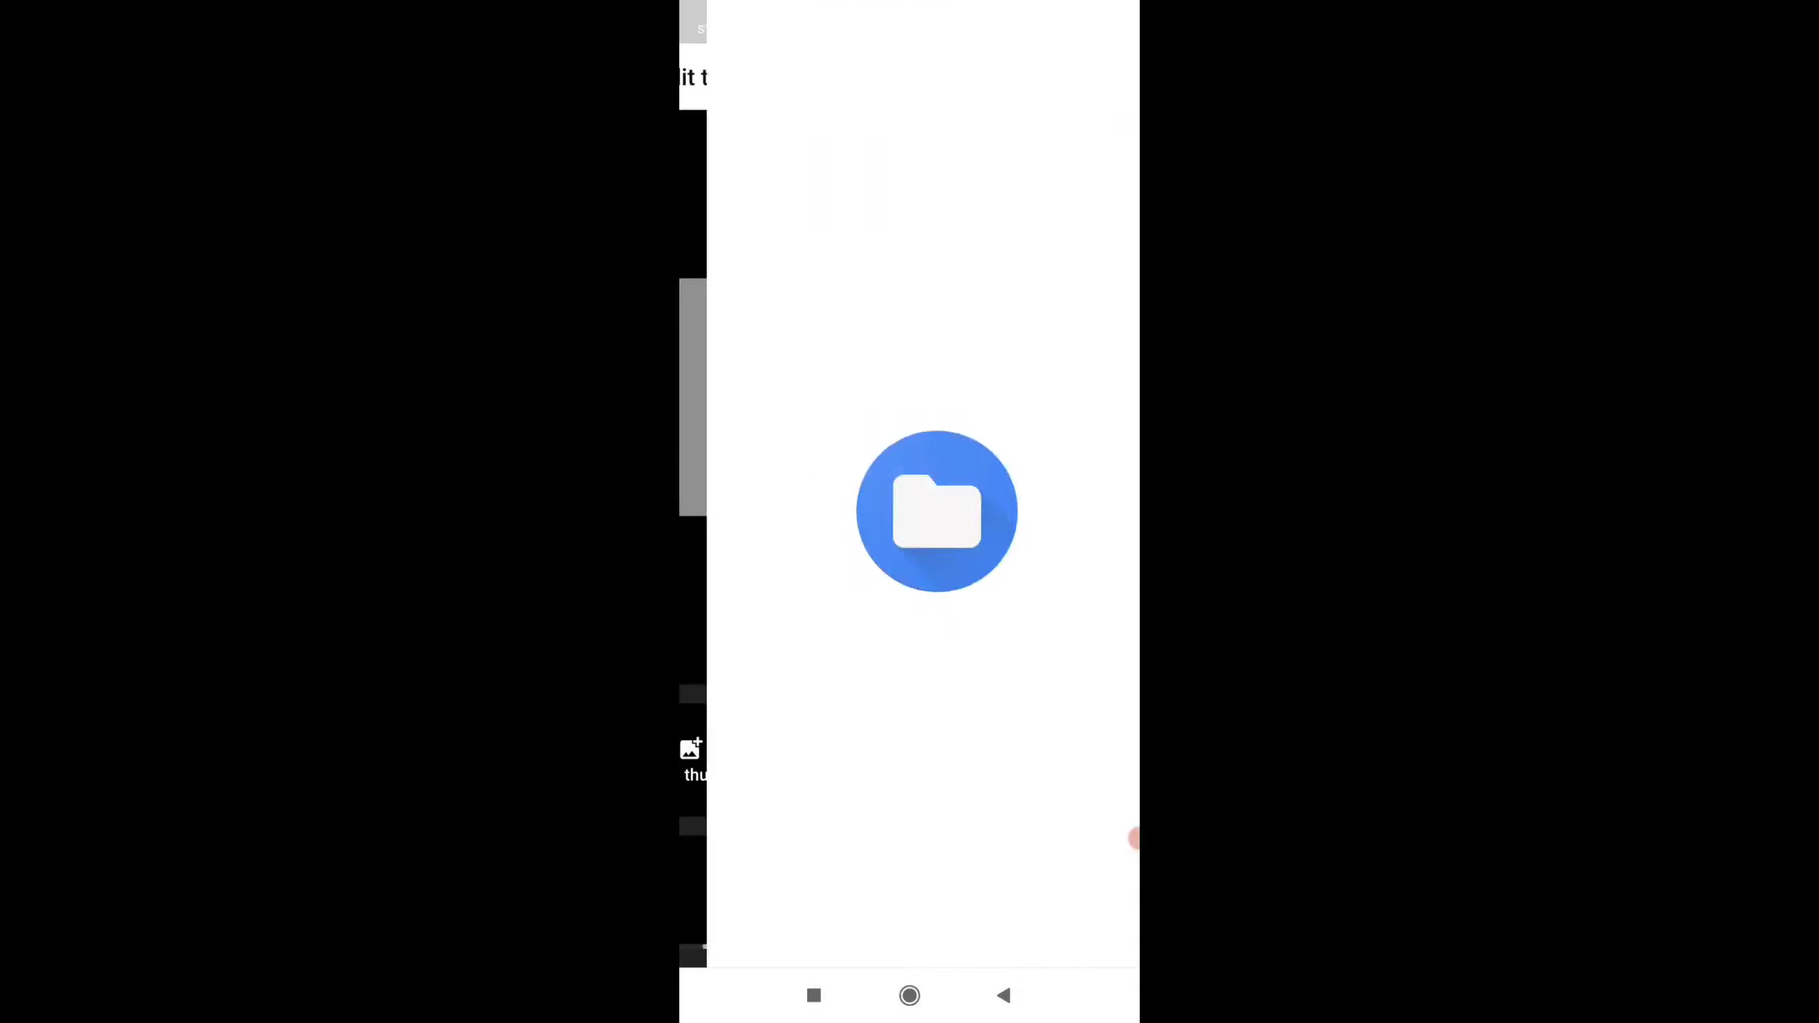
pyautogui.click(734, 130)
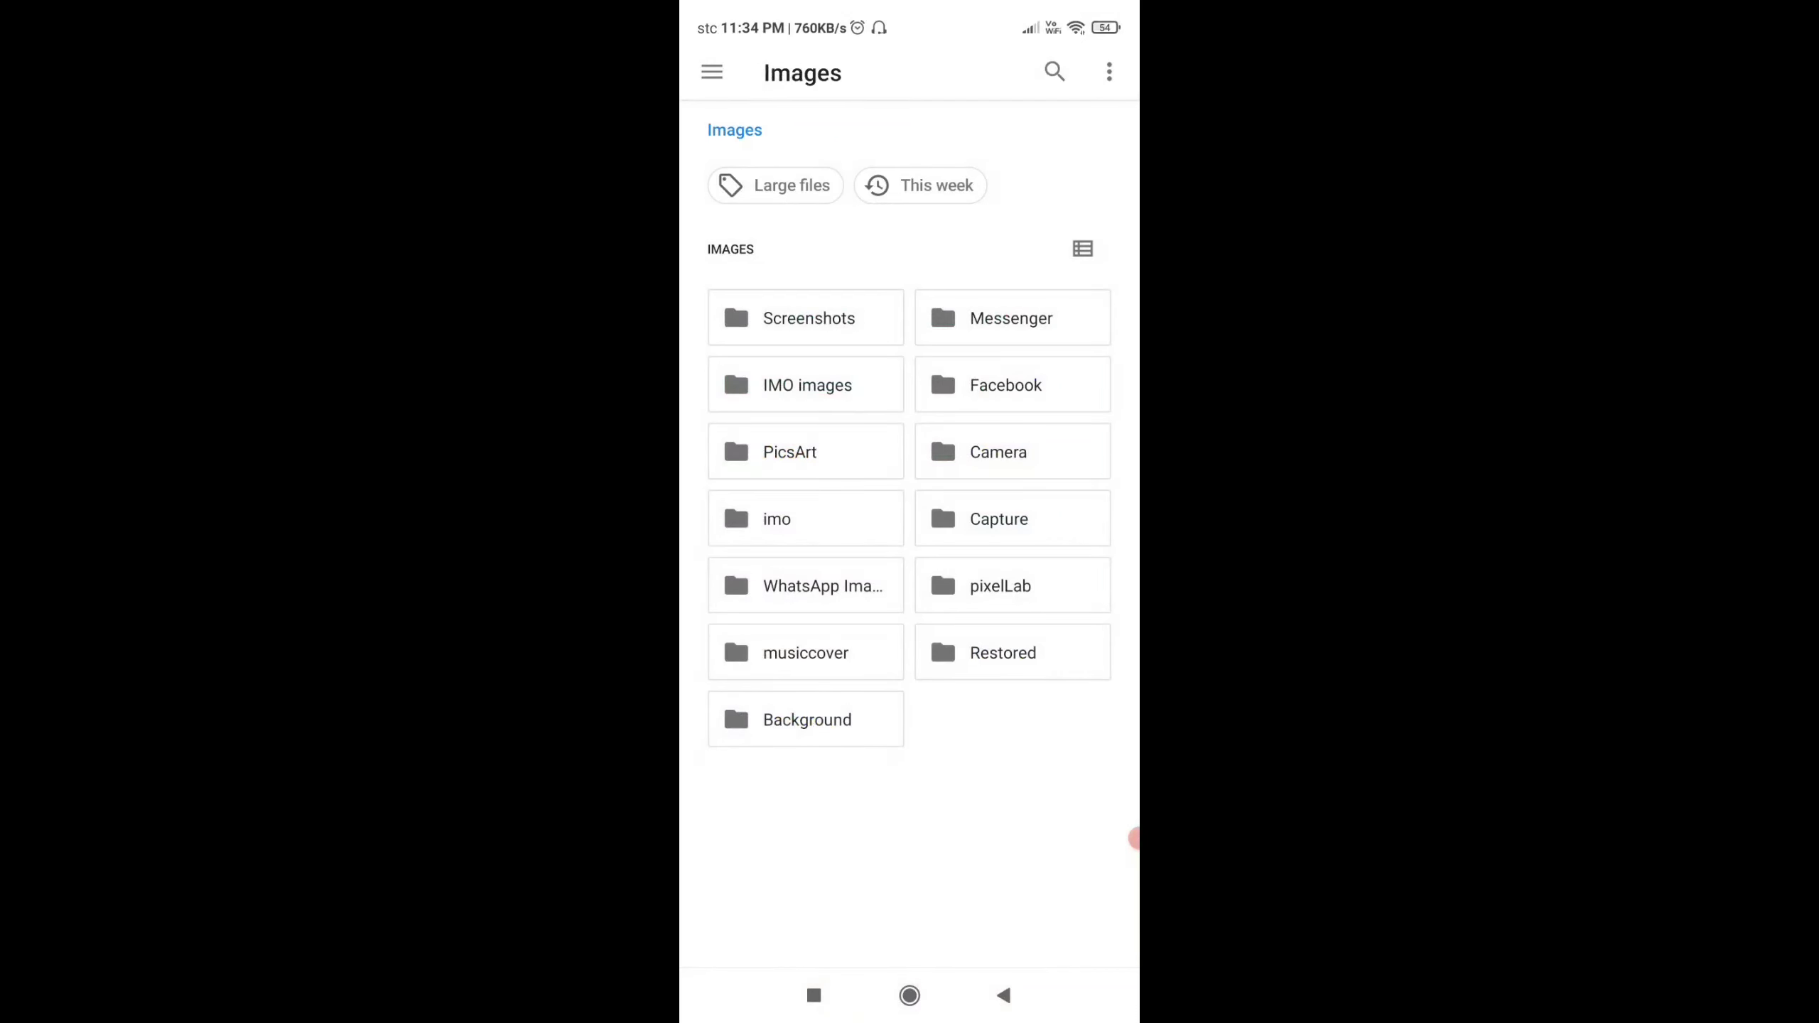
pyautogui.click(790, 451)
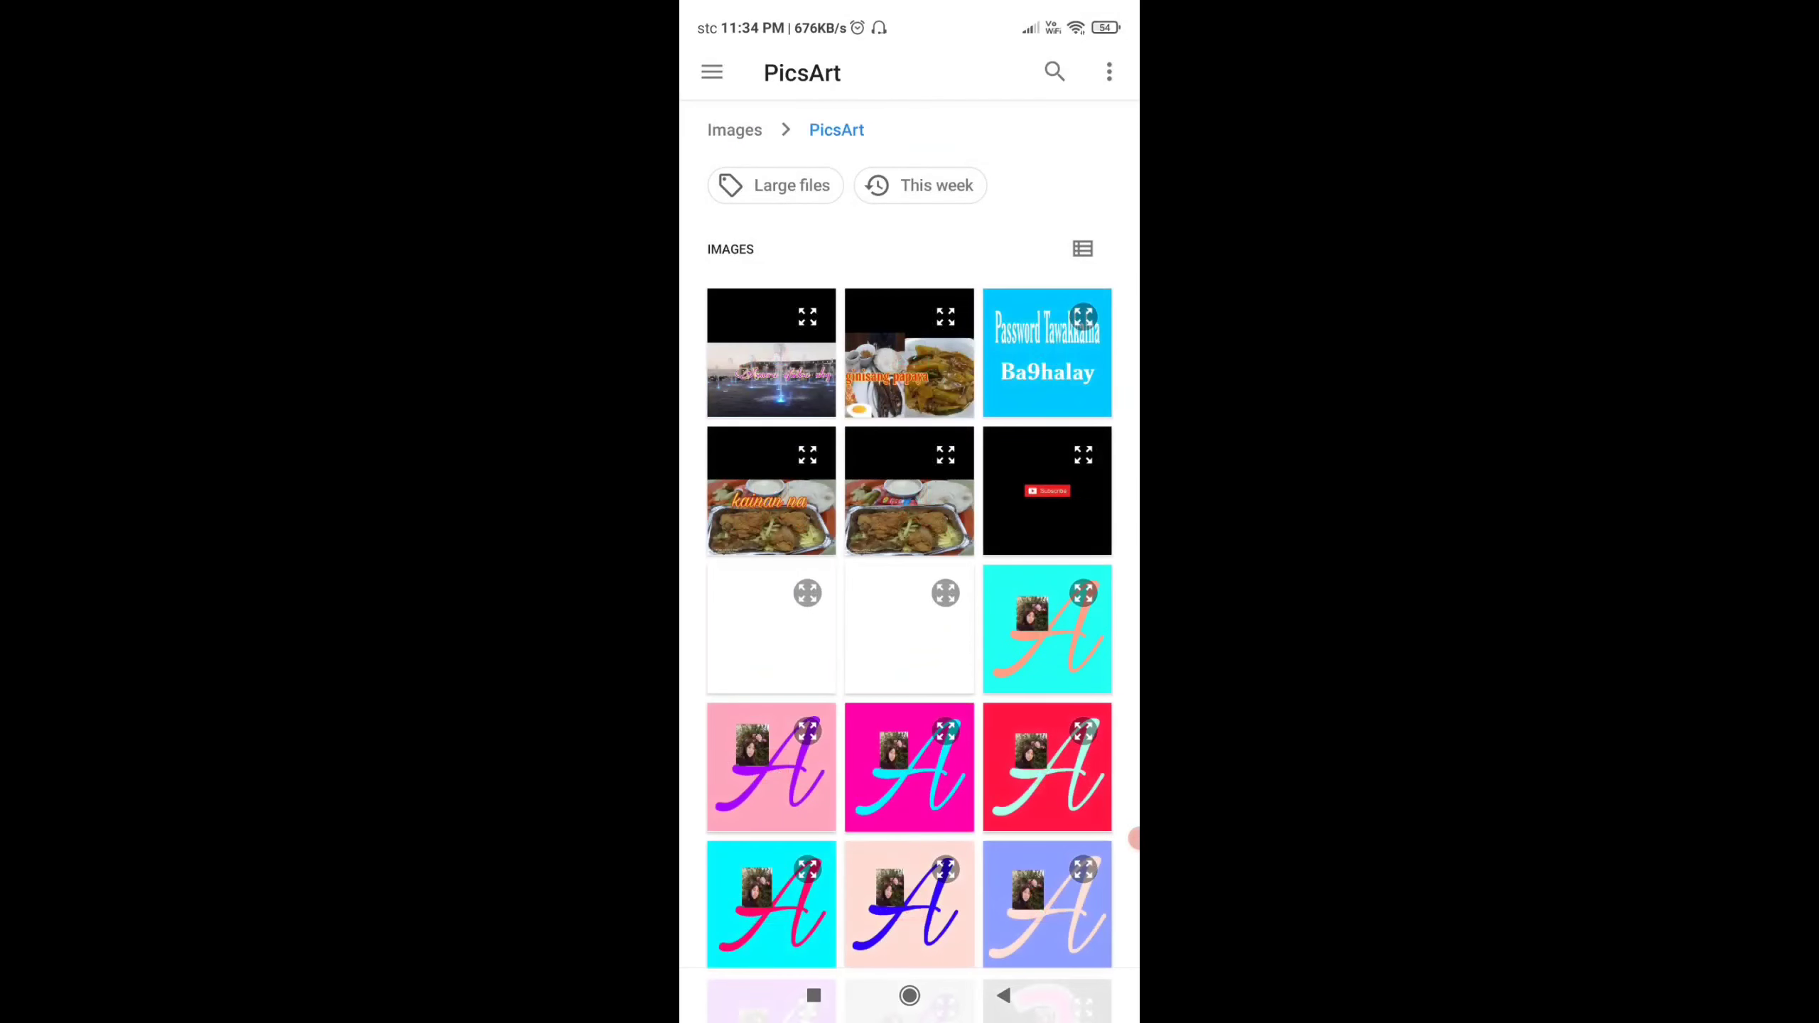
pyautogui.click(908, 352)
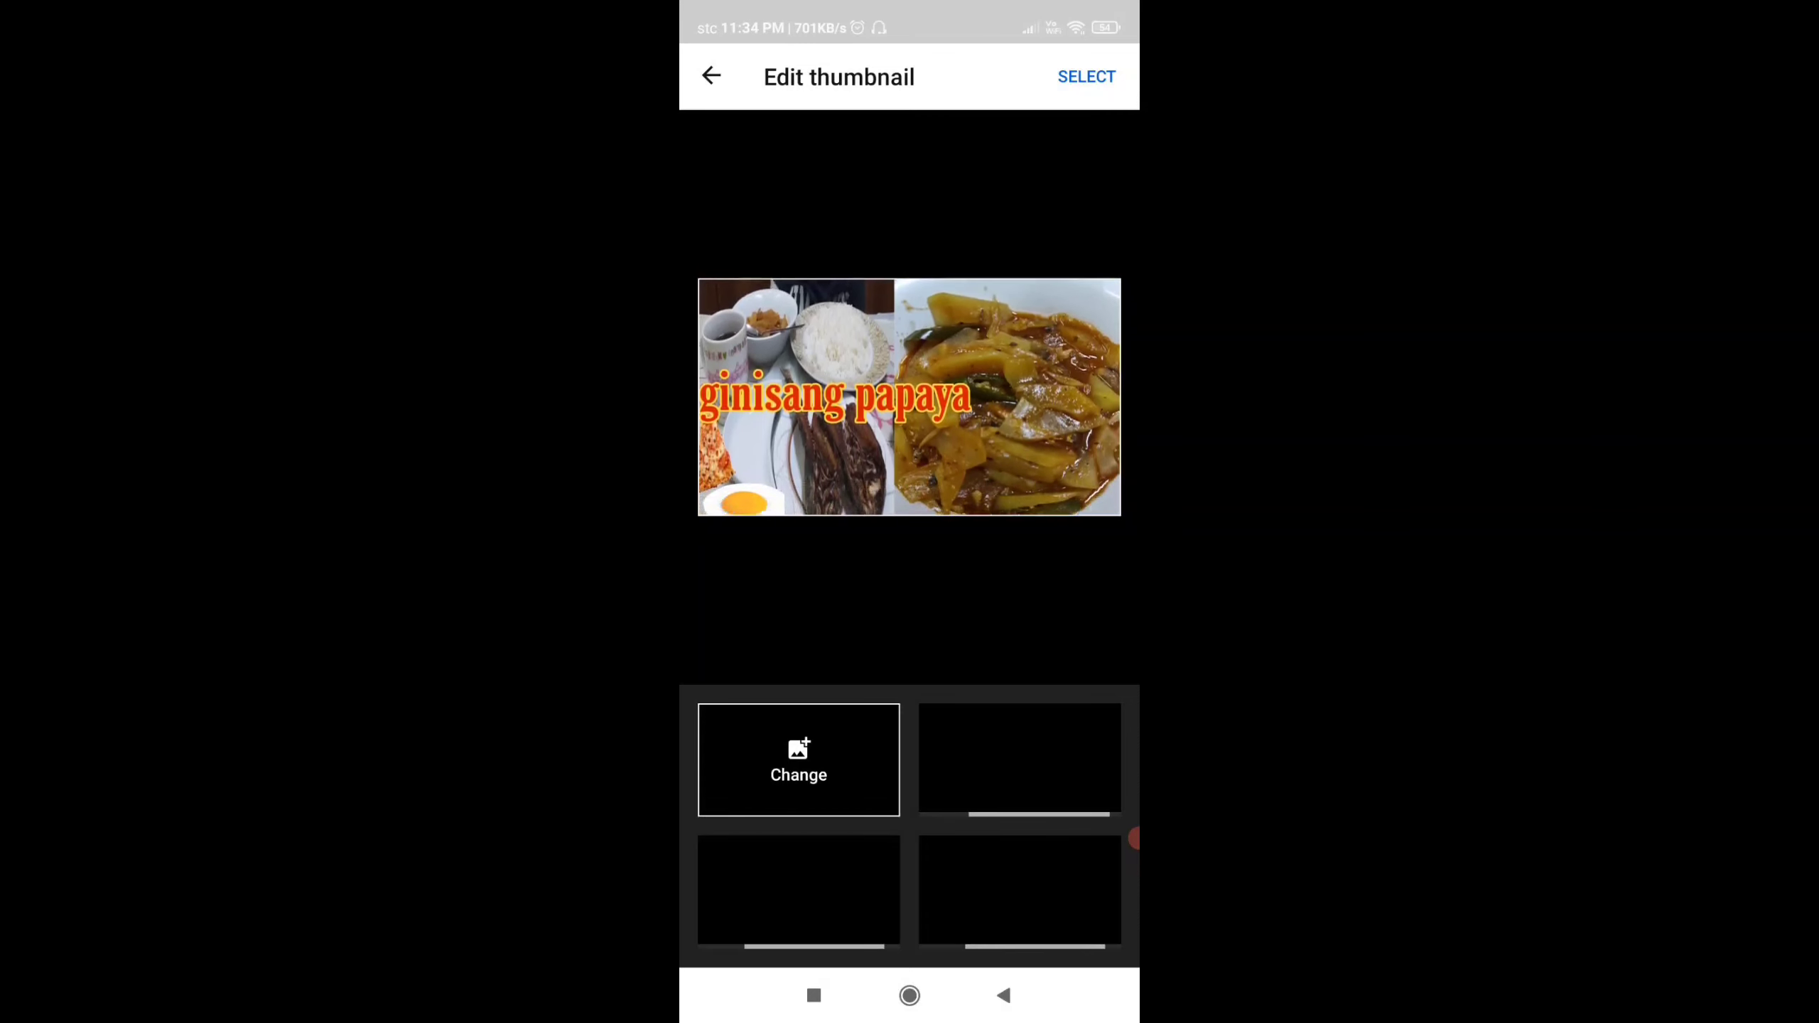
pyautogui.click(1086, 77)
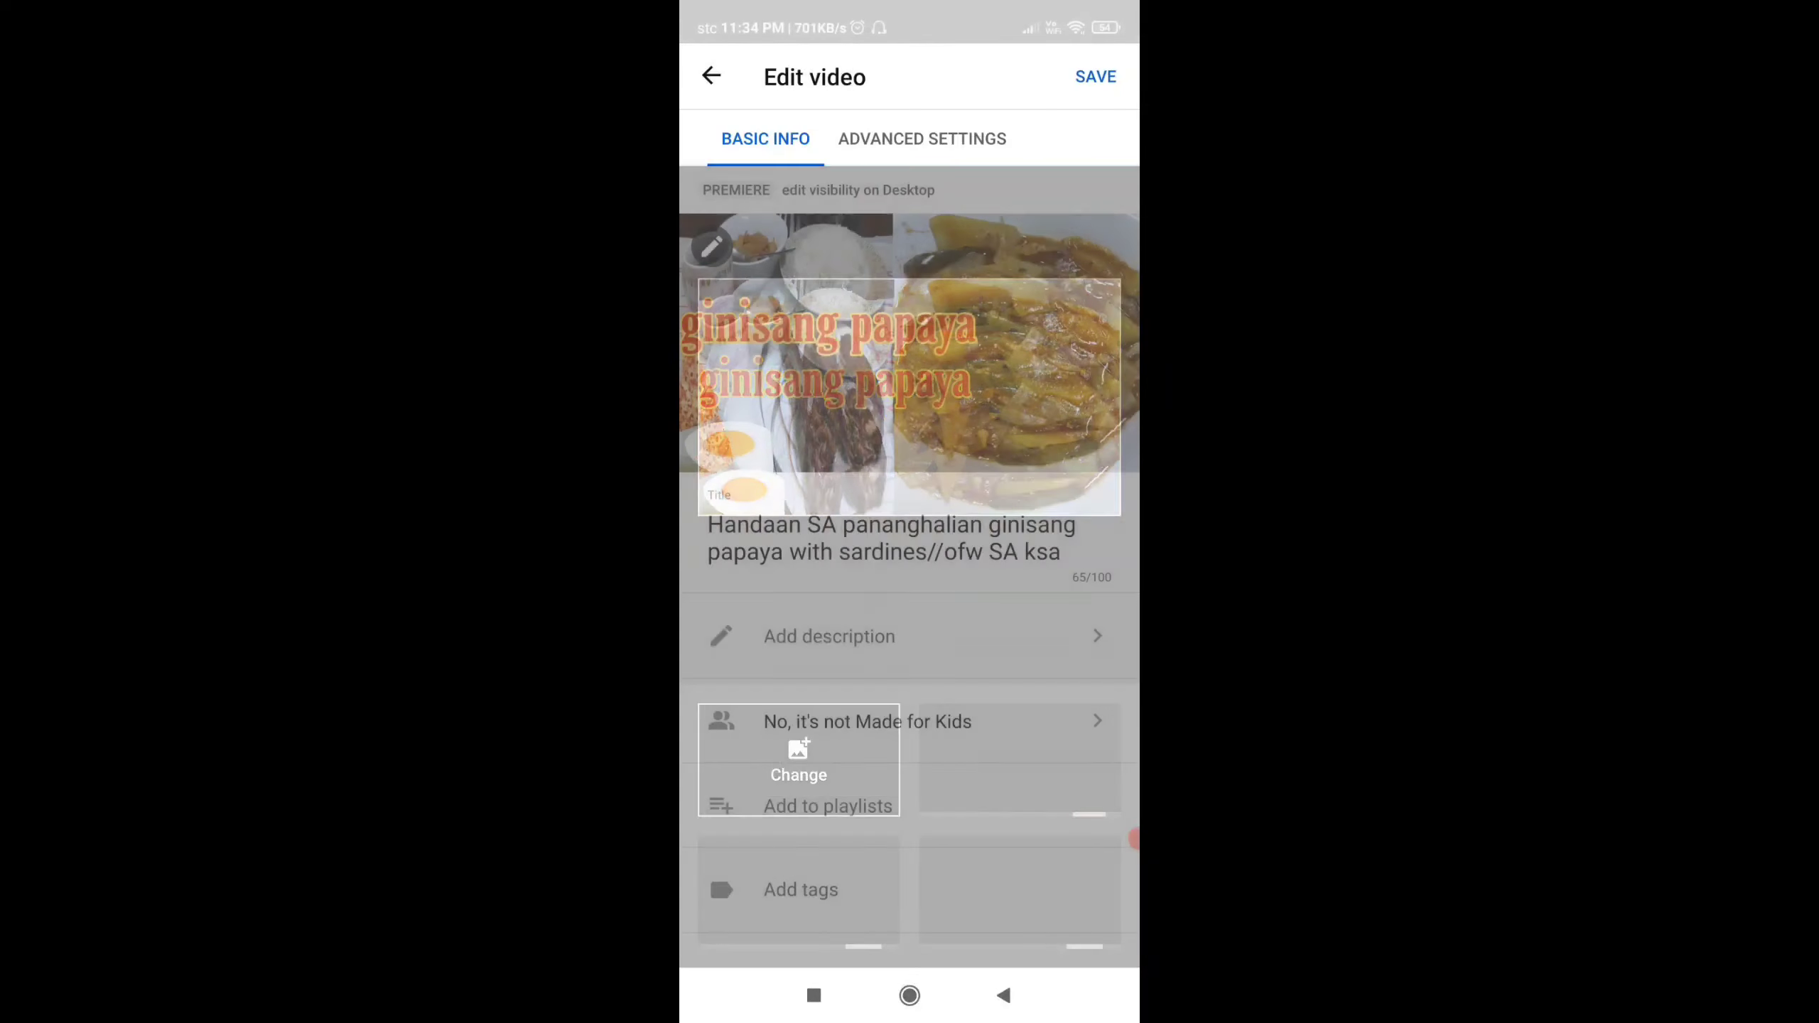
pyautogui.click(1090, 75)
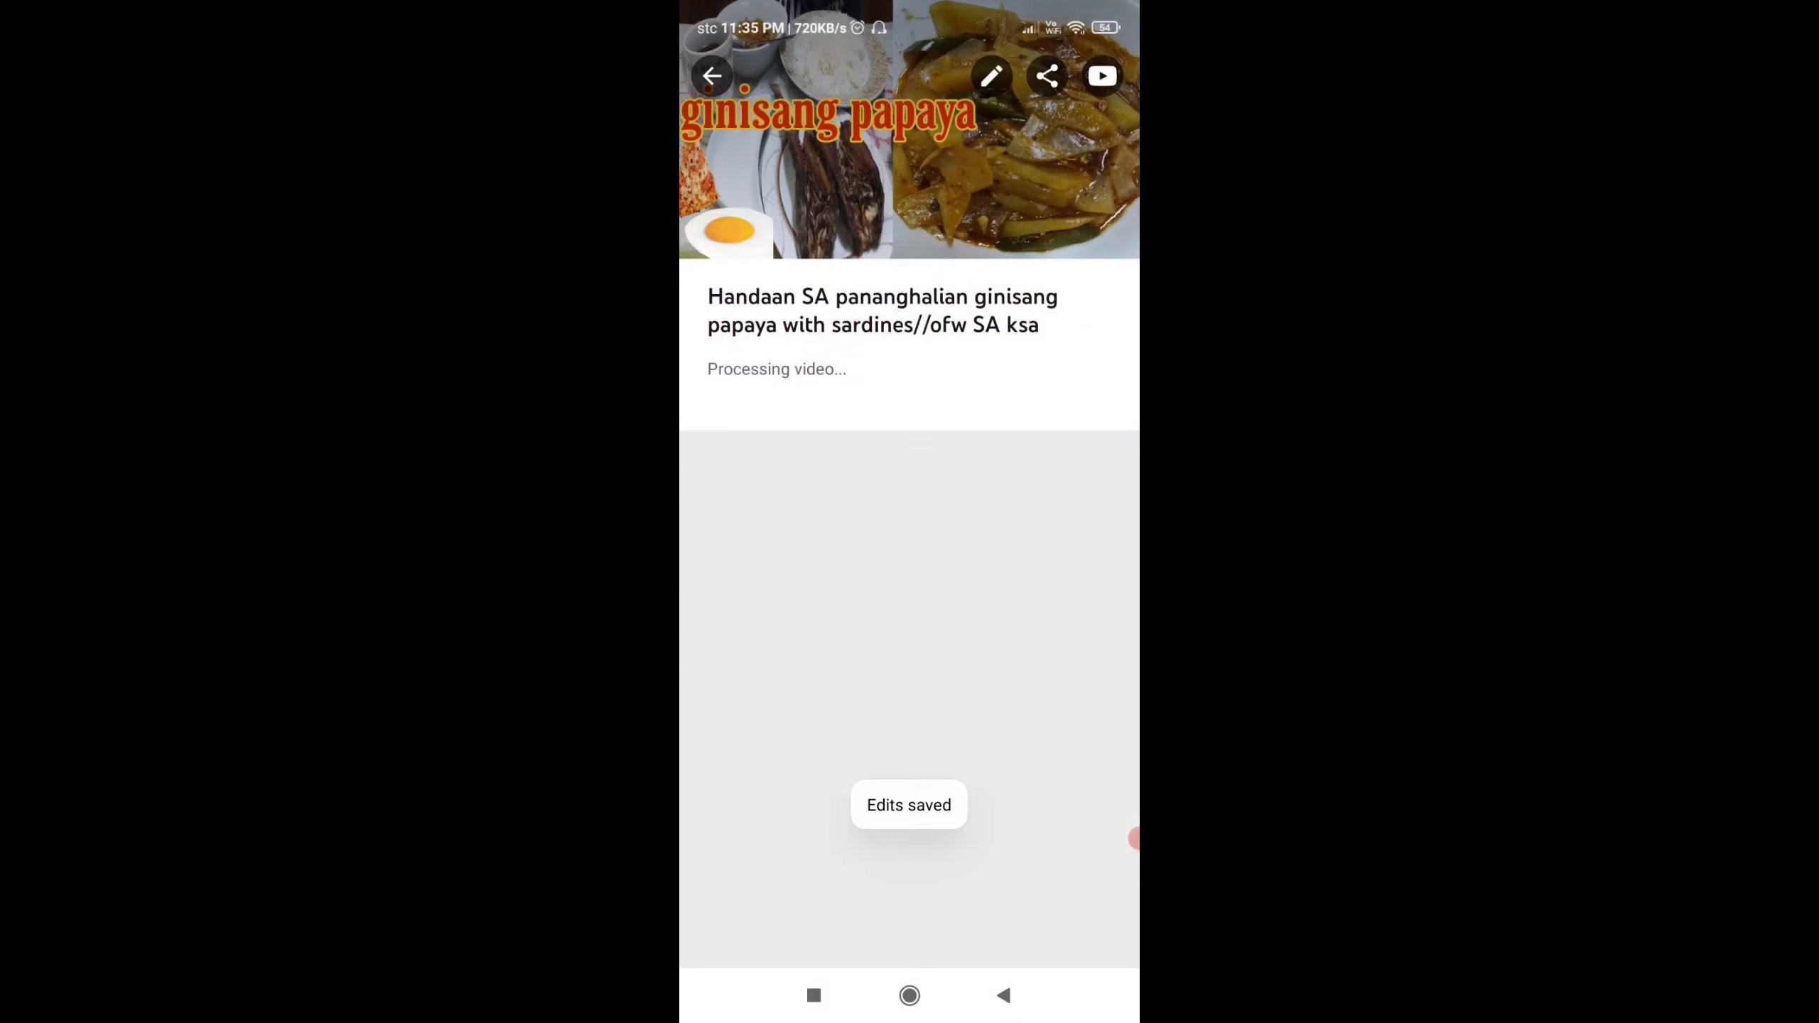
pyautogui.click(1003, 995)
pyautogui.click(1004, 995)
pyautogui.click(1003, 995)
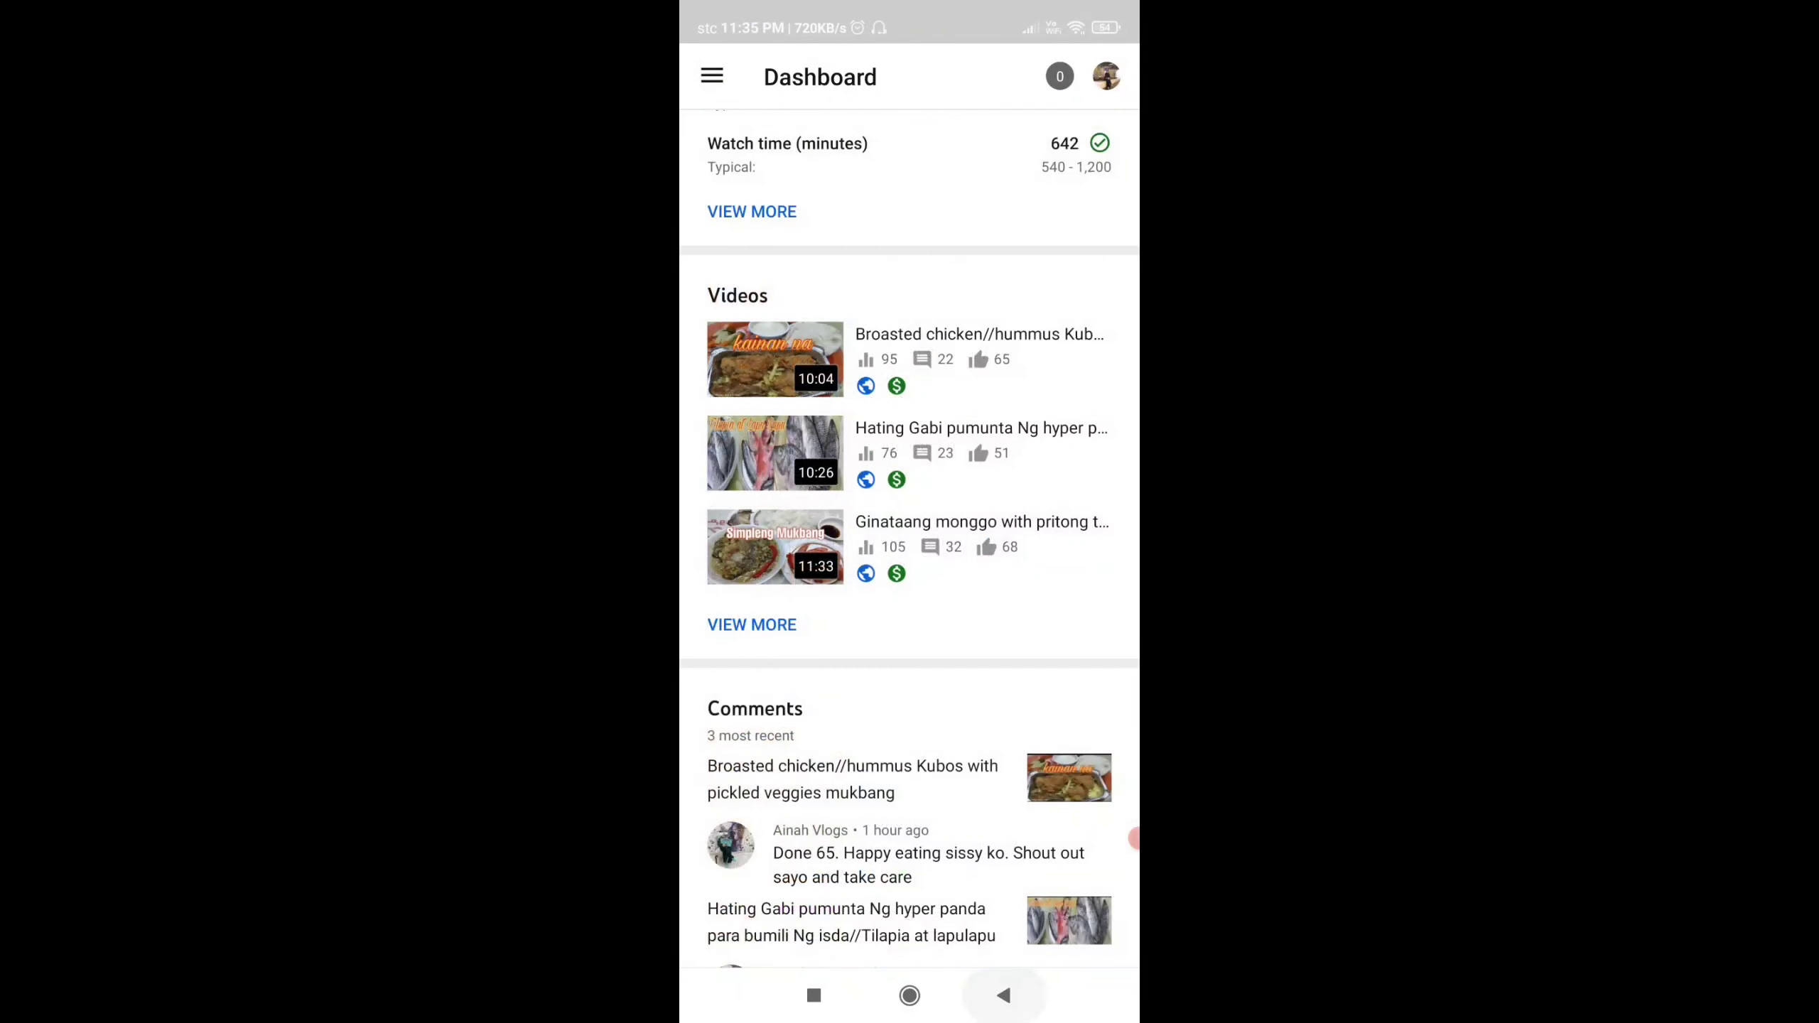
pyautogui.click(963, 930)
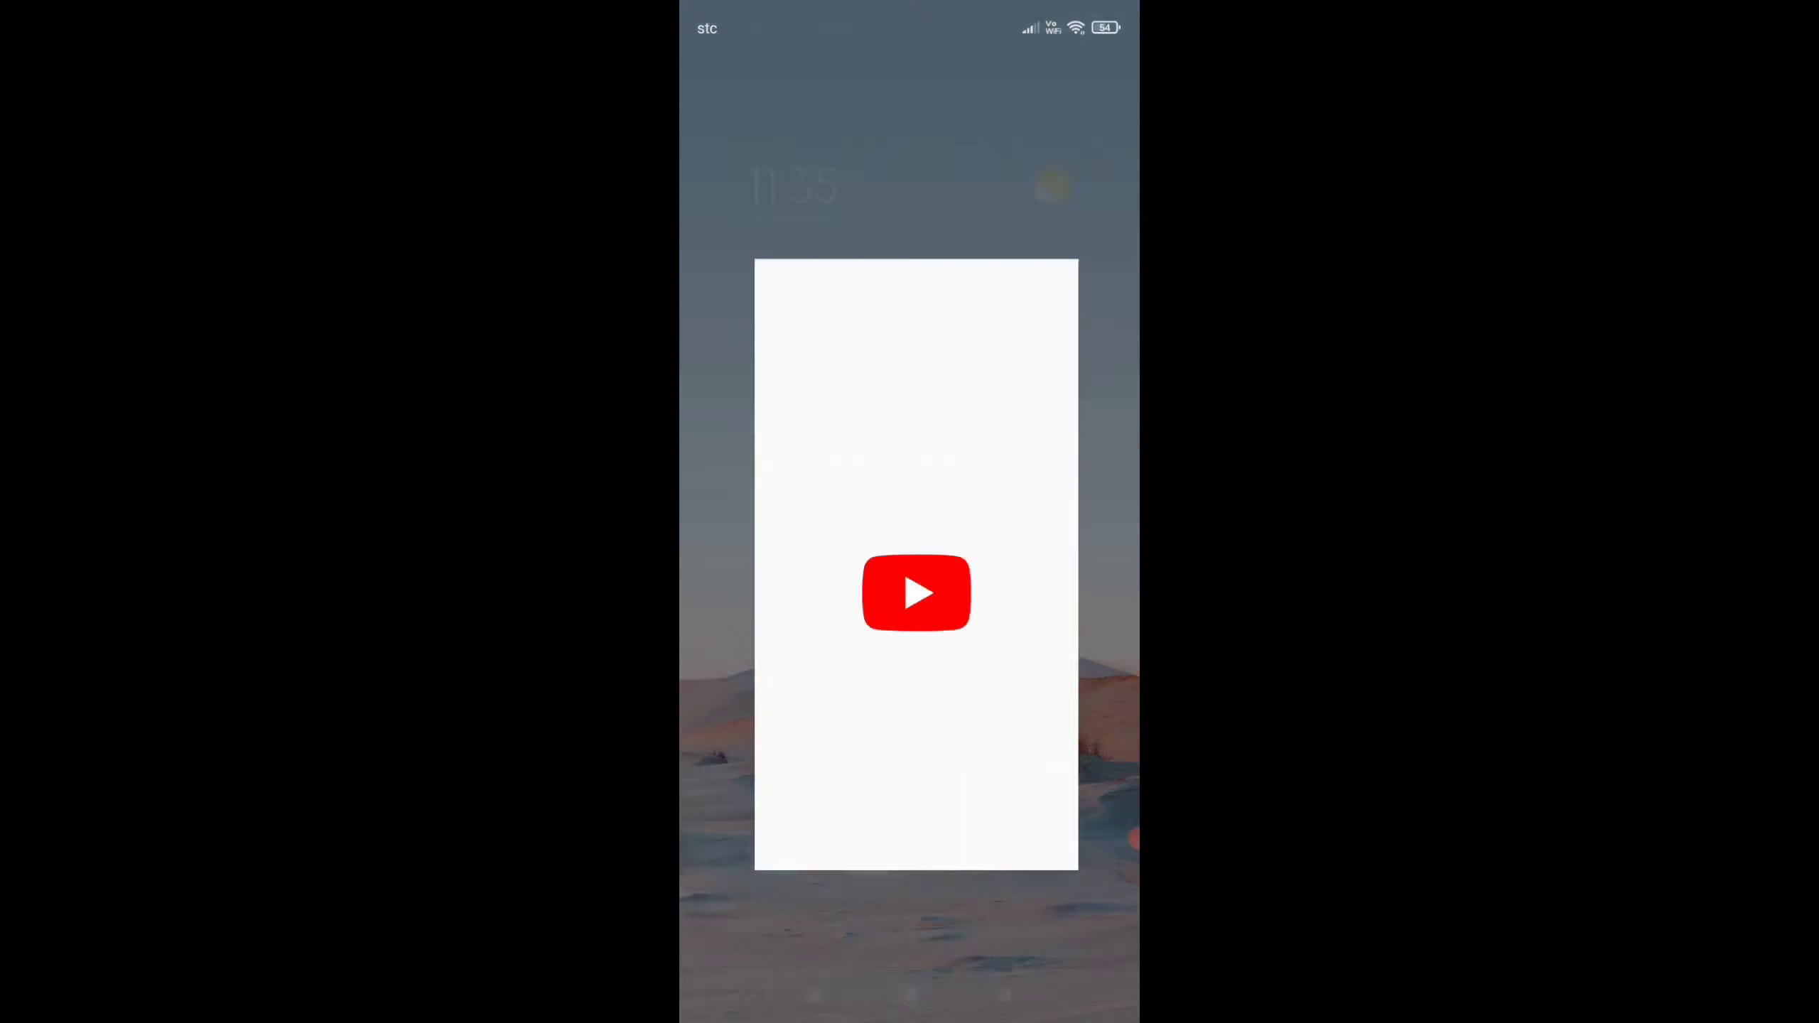
pyautogui.click(1106, 71)
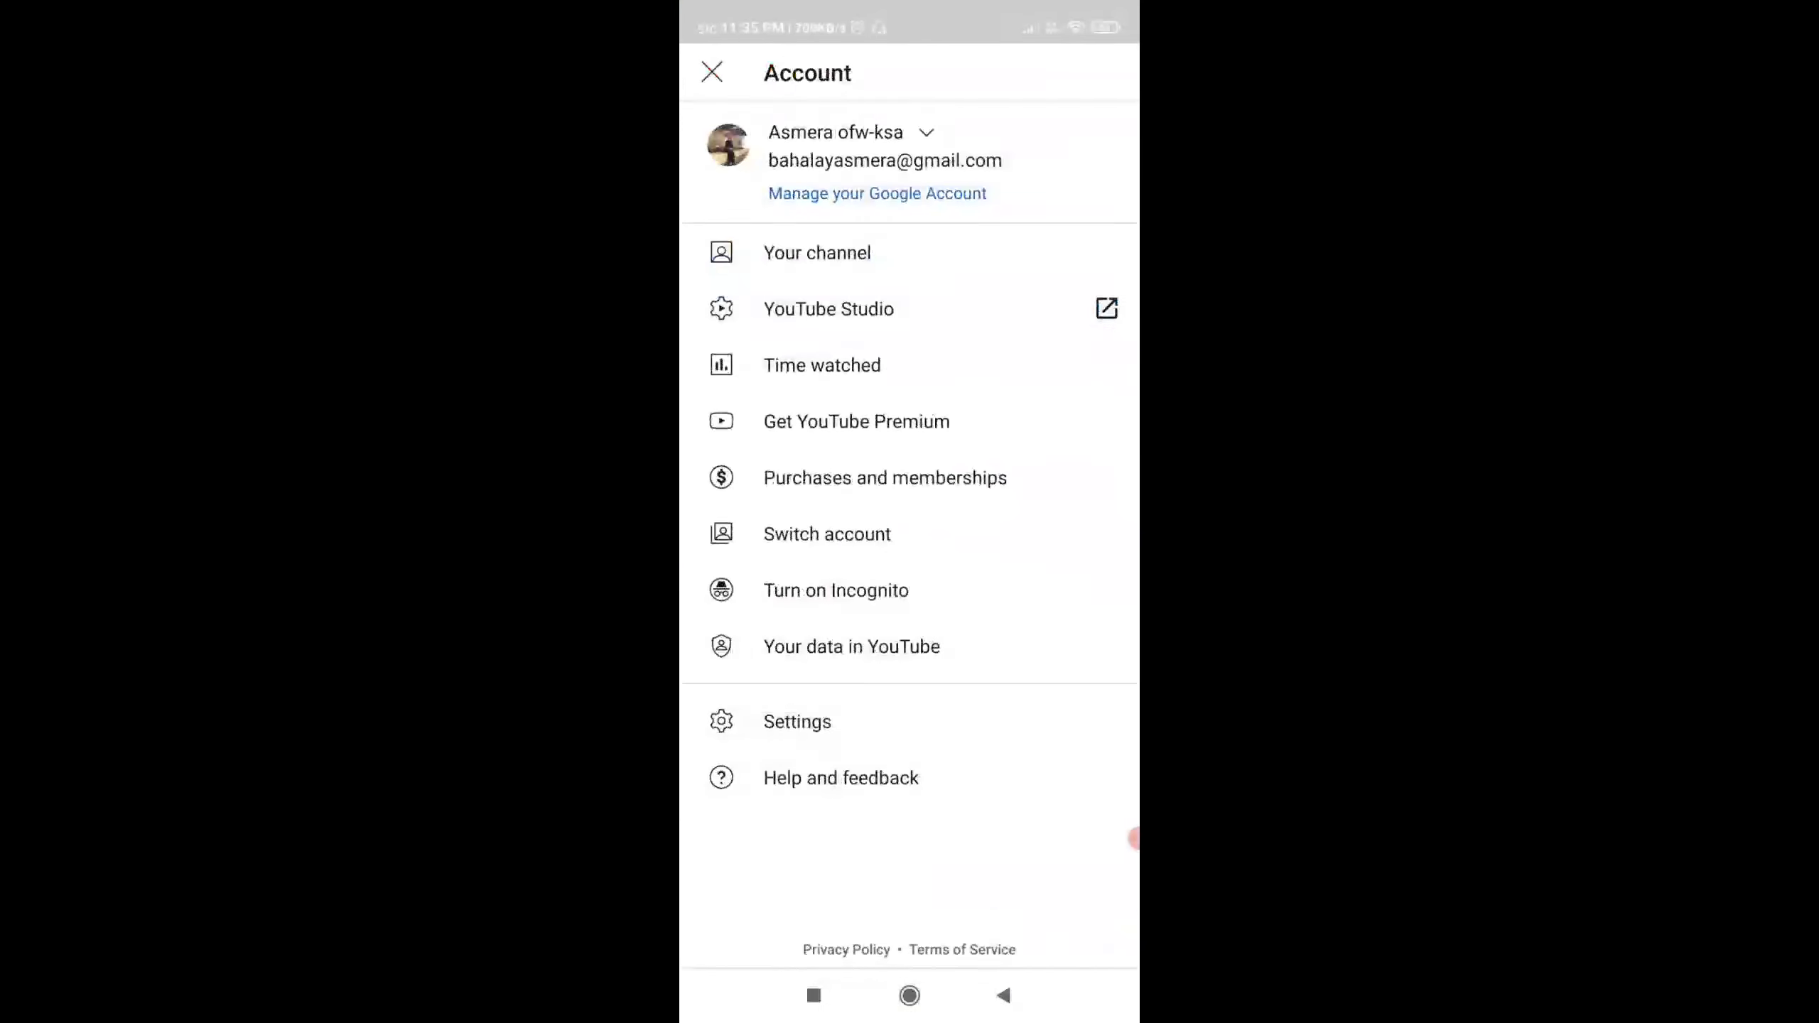
pyautogui.click(763, 252)
pyautogui.click(825, 128)
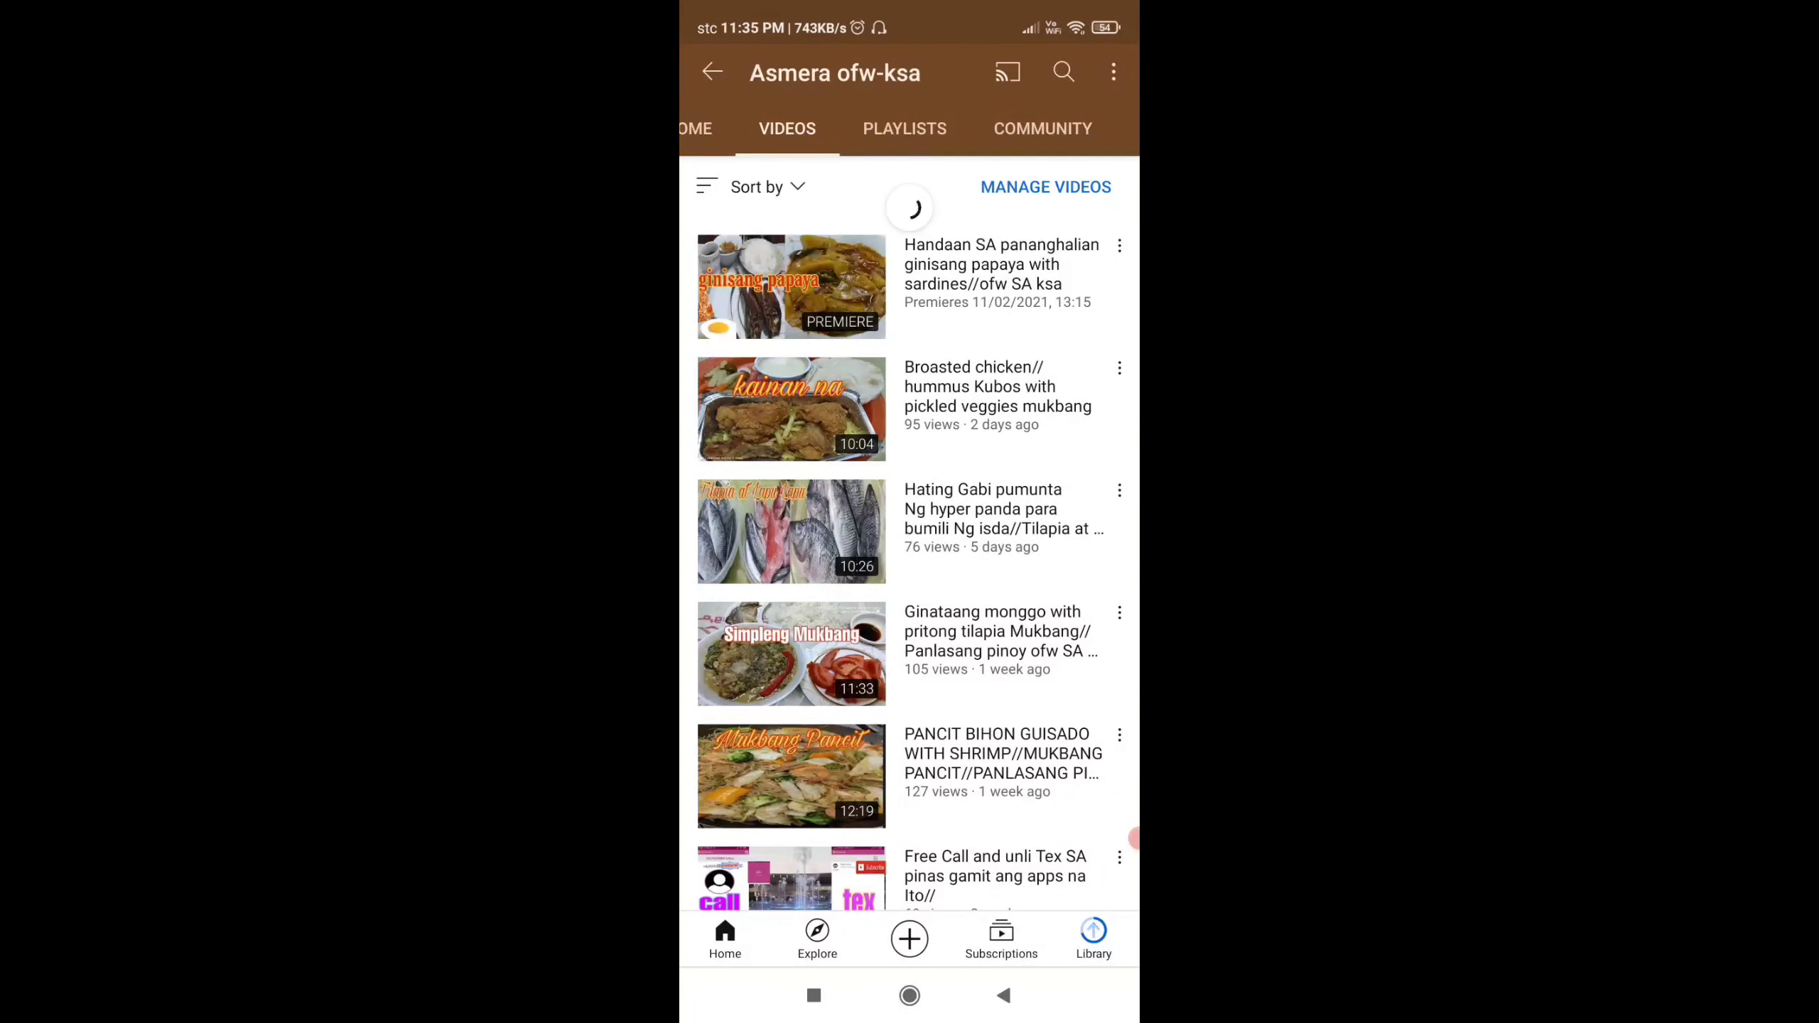
pyautogui.click(791, 286)
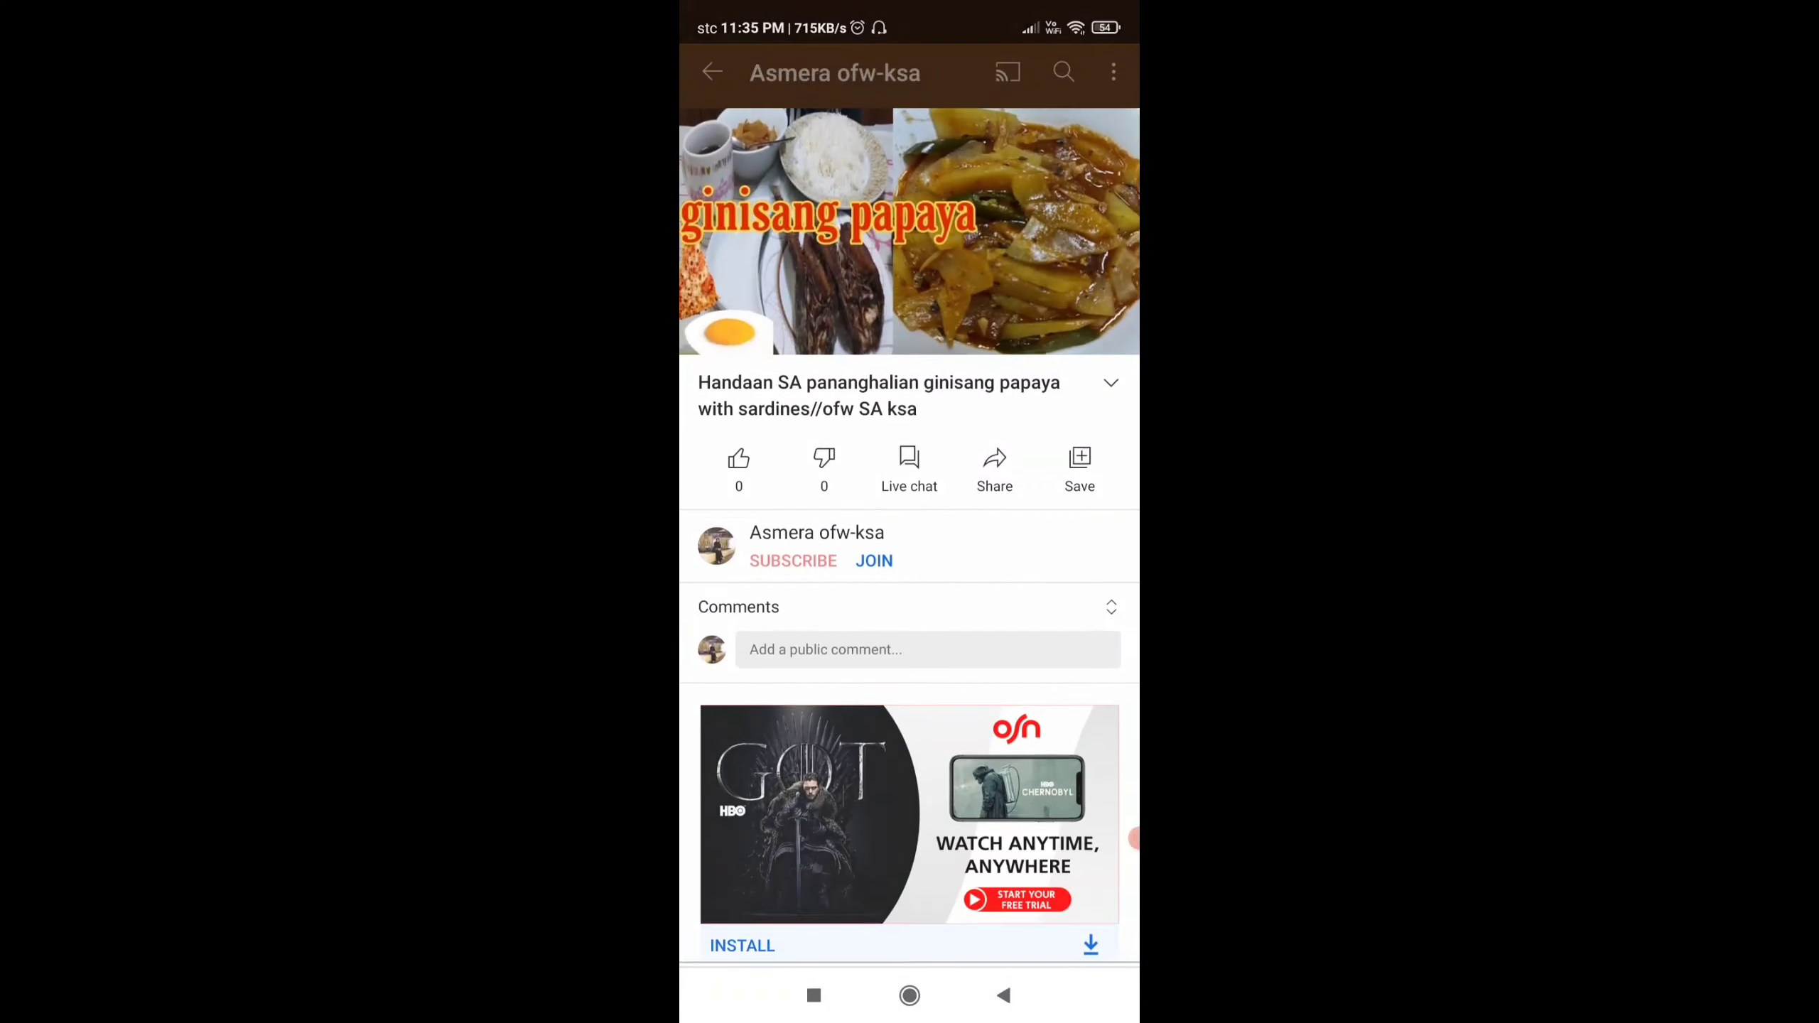
pyautogui.click(1003, 996)
# Leave YouTube and launch Chrome from the home screen
pyautogui.click(909, 996)
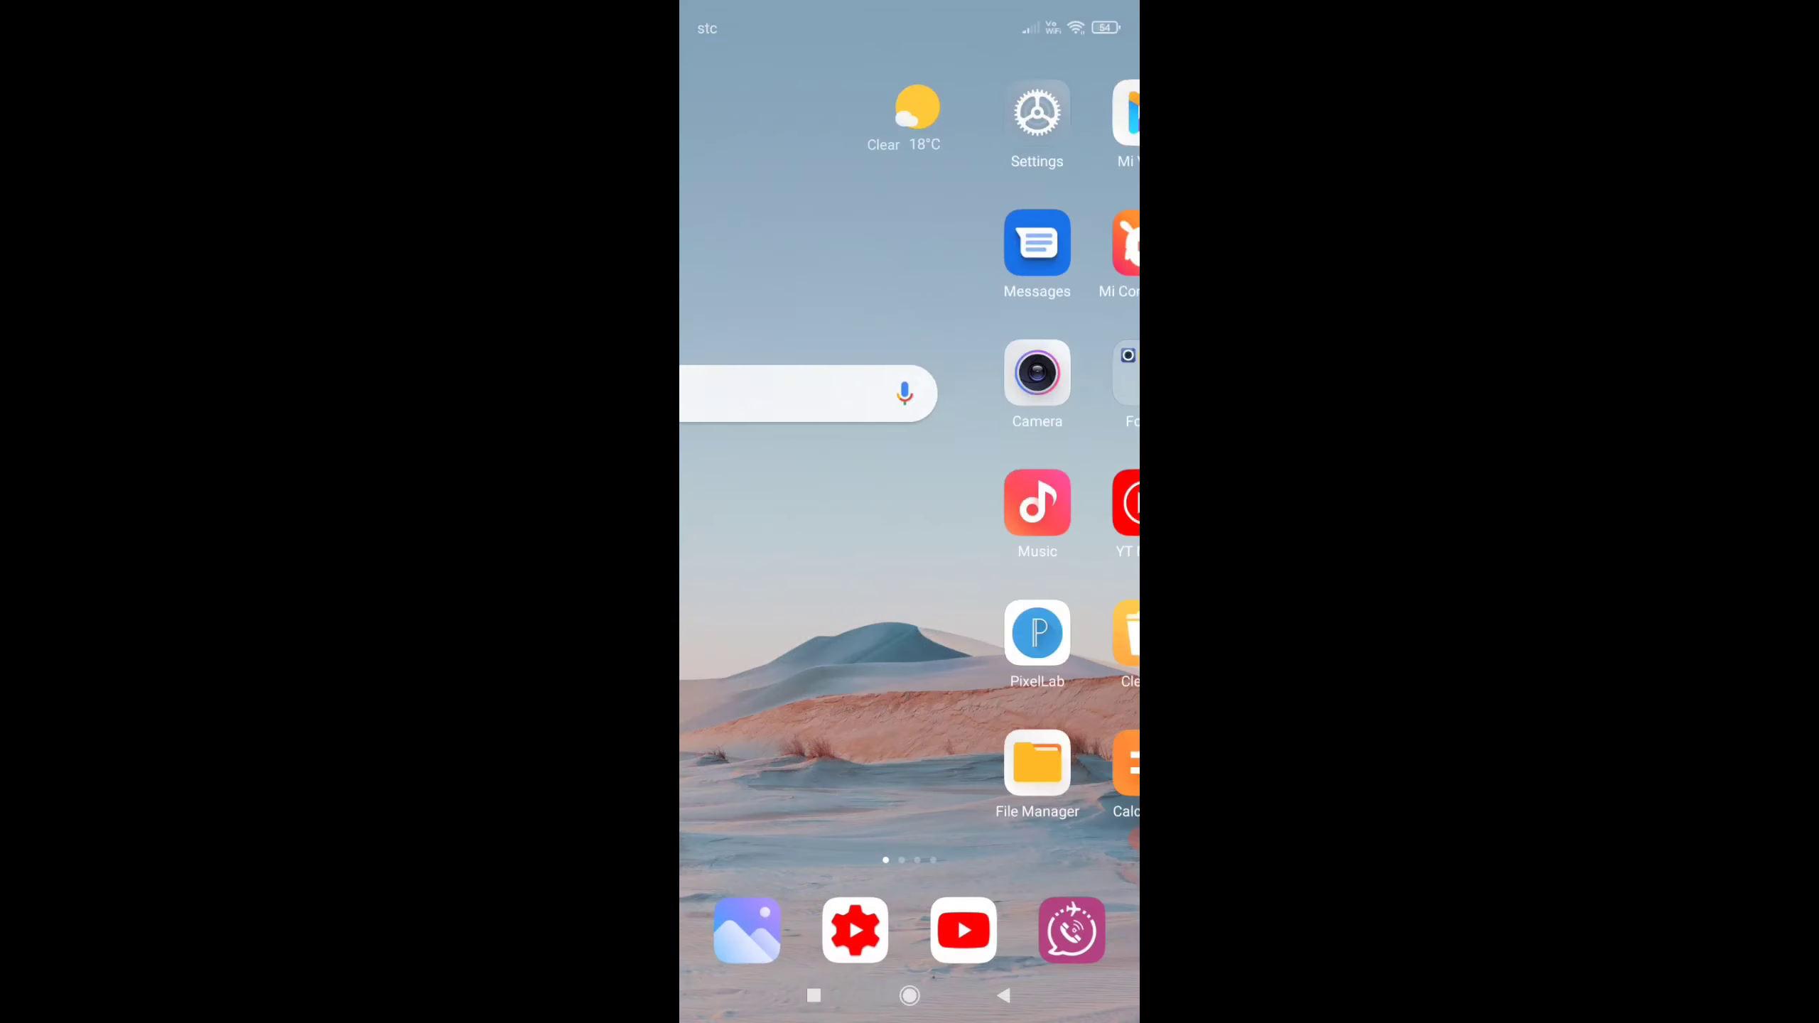
pyautogui.moveTo(1038, 502)
pyautogui.mouseDown()
pyautogui.moveTo(752, 501)
pyautogui.moveTo(1038, 502)
pyautogui.mouseUp()
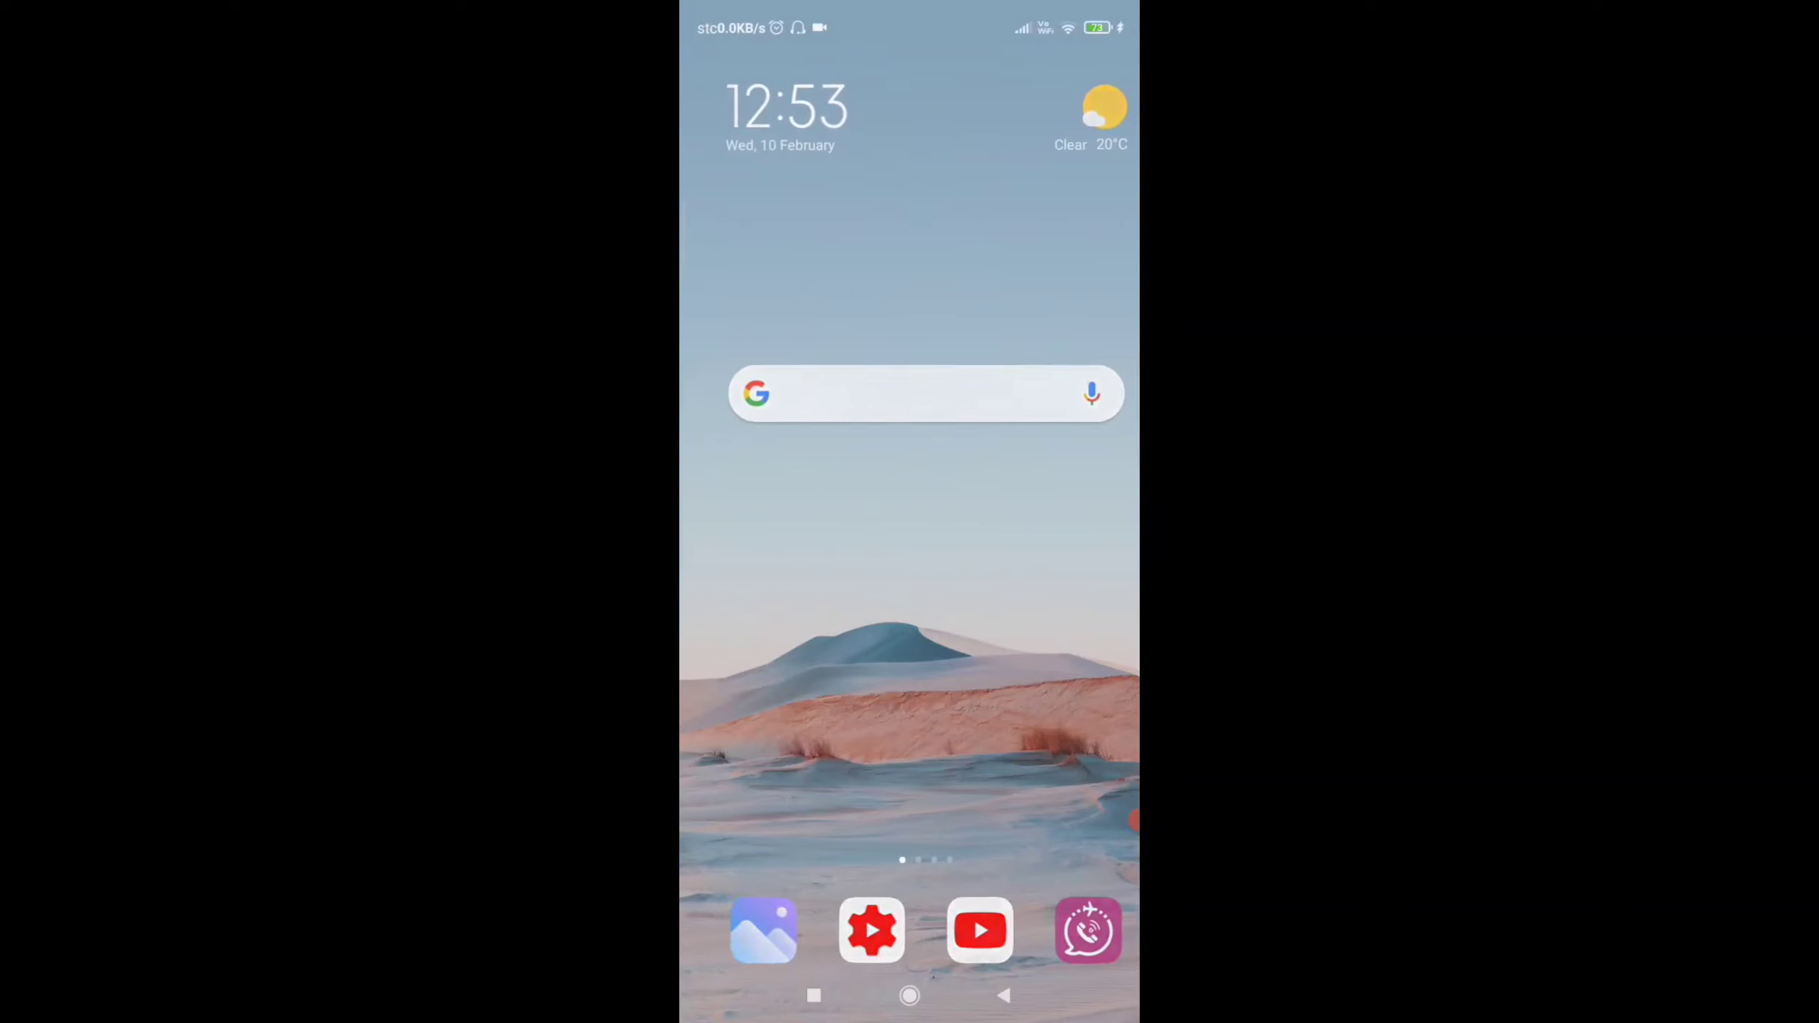
pyautogui.moveTo(1038, 501); pyautogui.dragTo(927, 502)
pyautogui.moveTo(1038, 502); pyautogui.dragTo(751, 502)
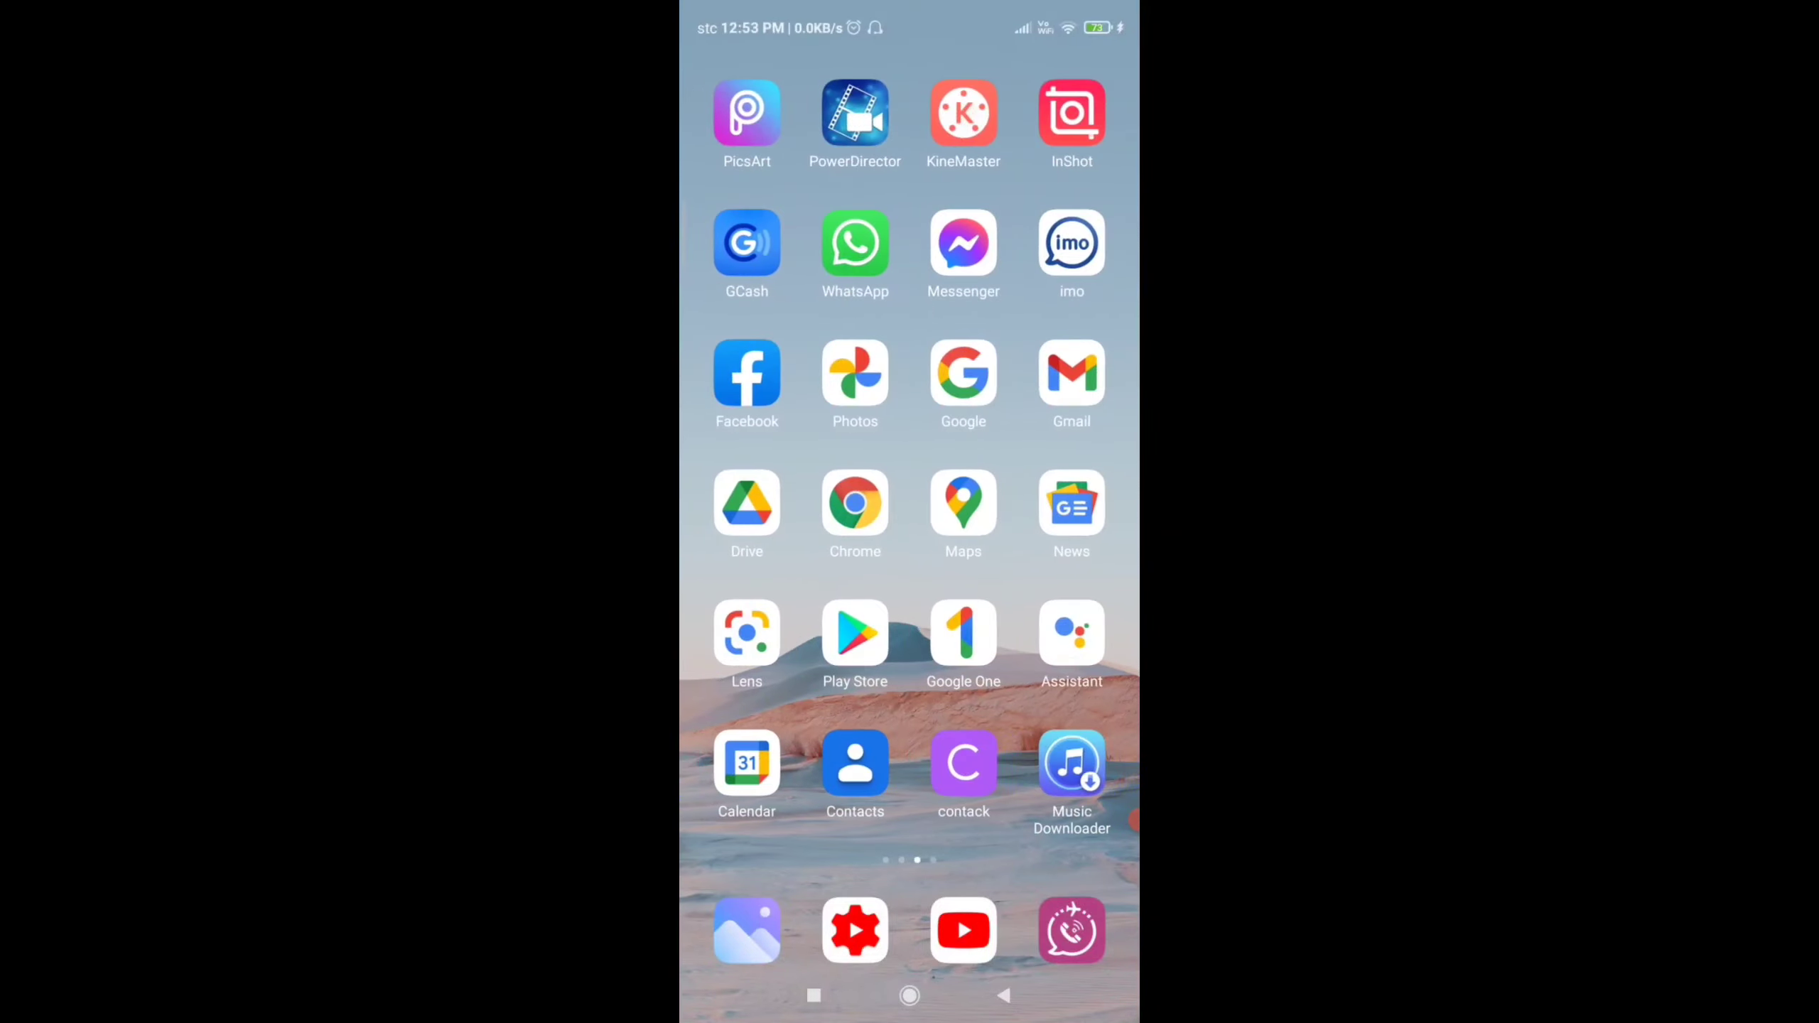
pyautogui.click(856, 504)
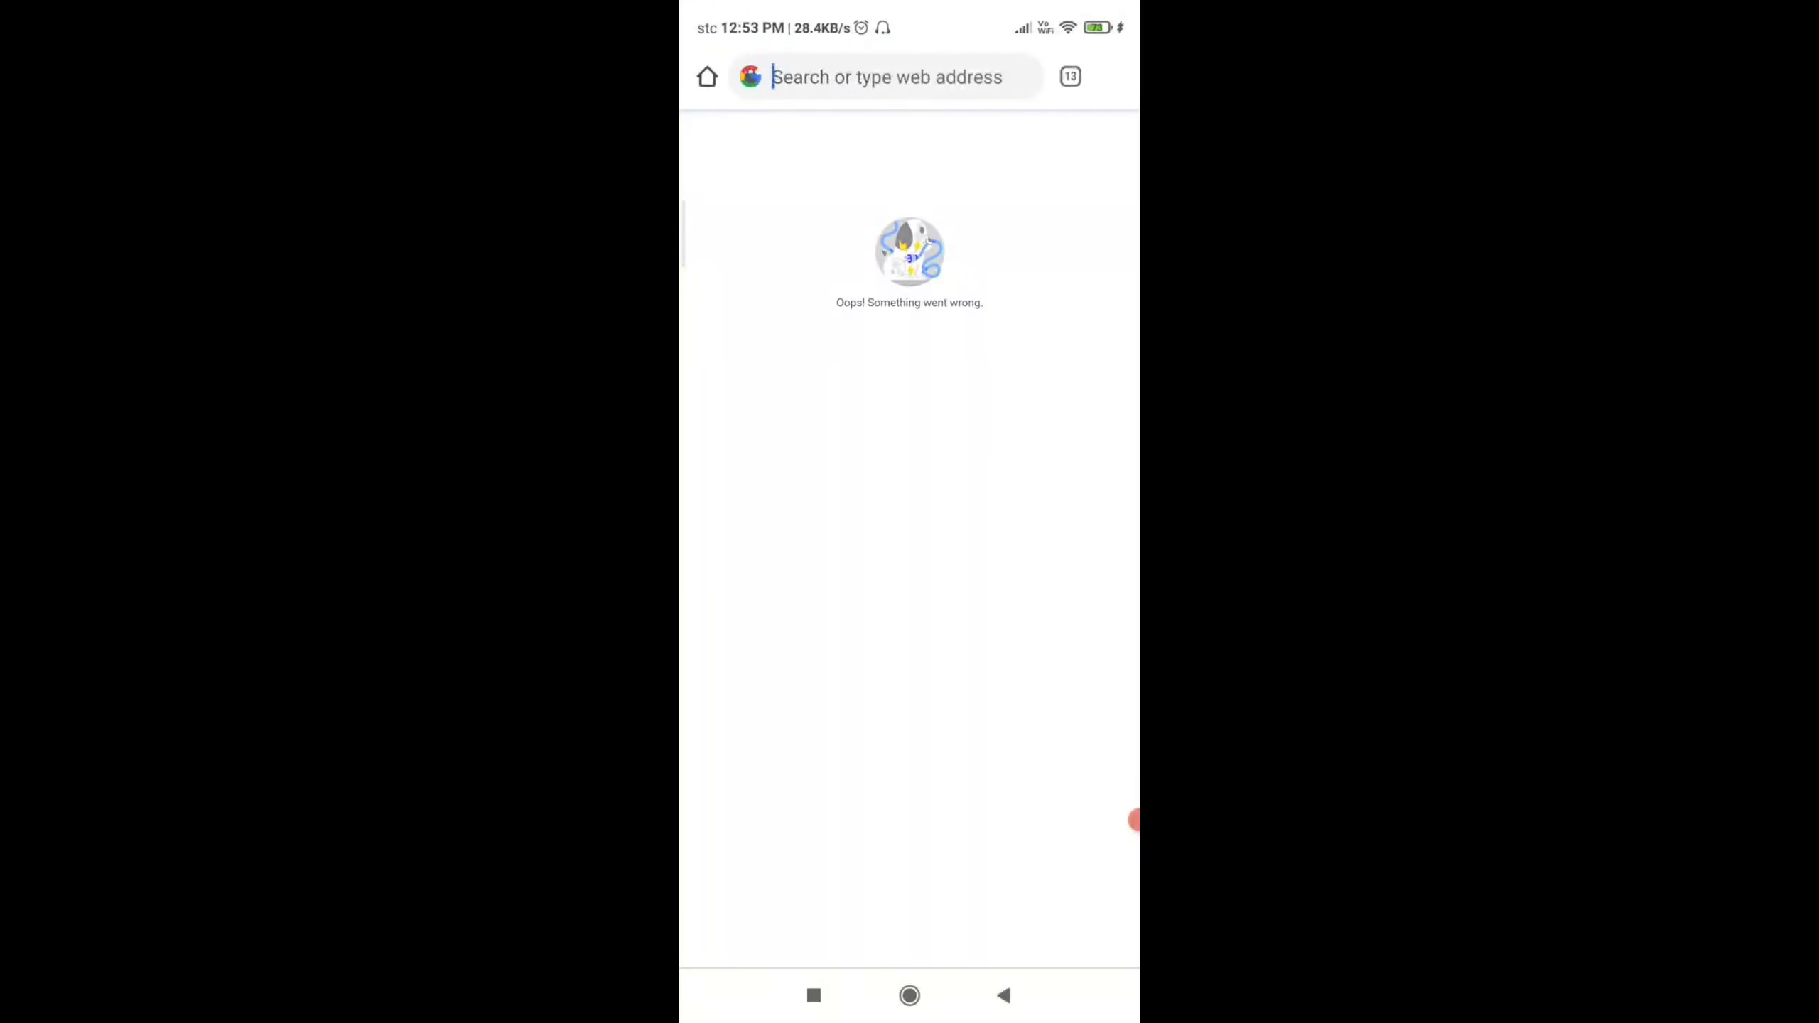
# Load desktop youtube.com and go to YouTube Studio through the account menu
pyautogui.click(881, 77)
pyautogui.press('Return')
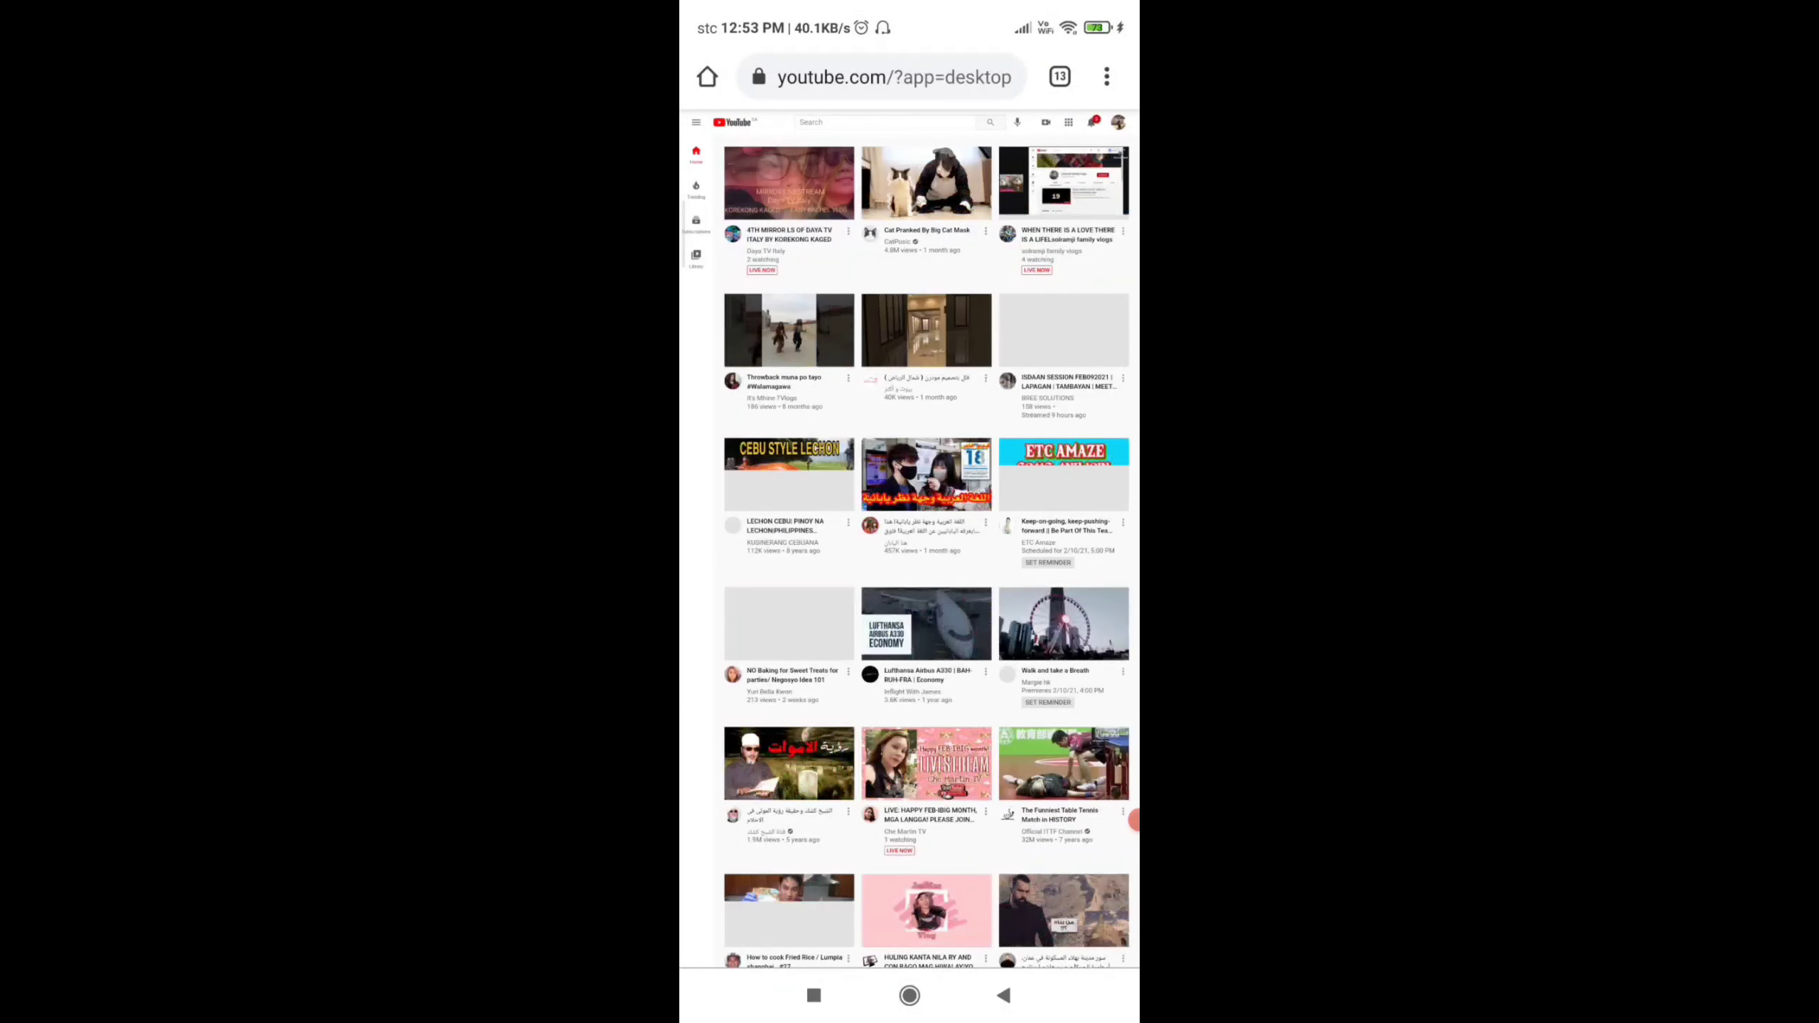
pyautogui.click(1118, 121)
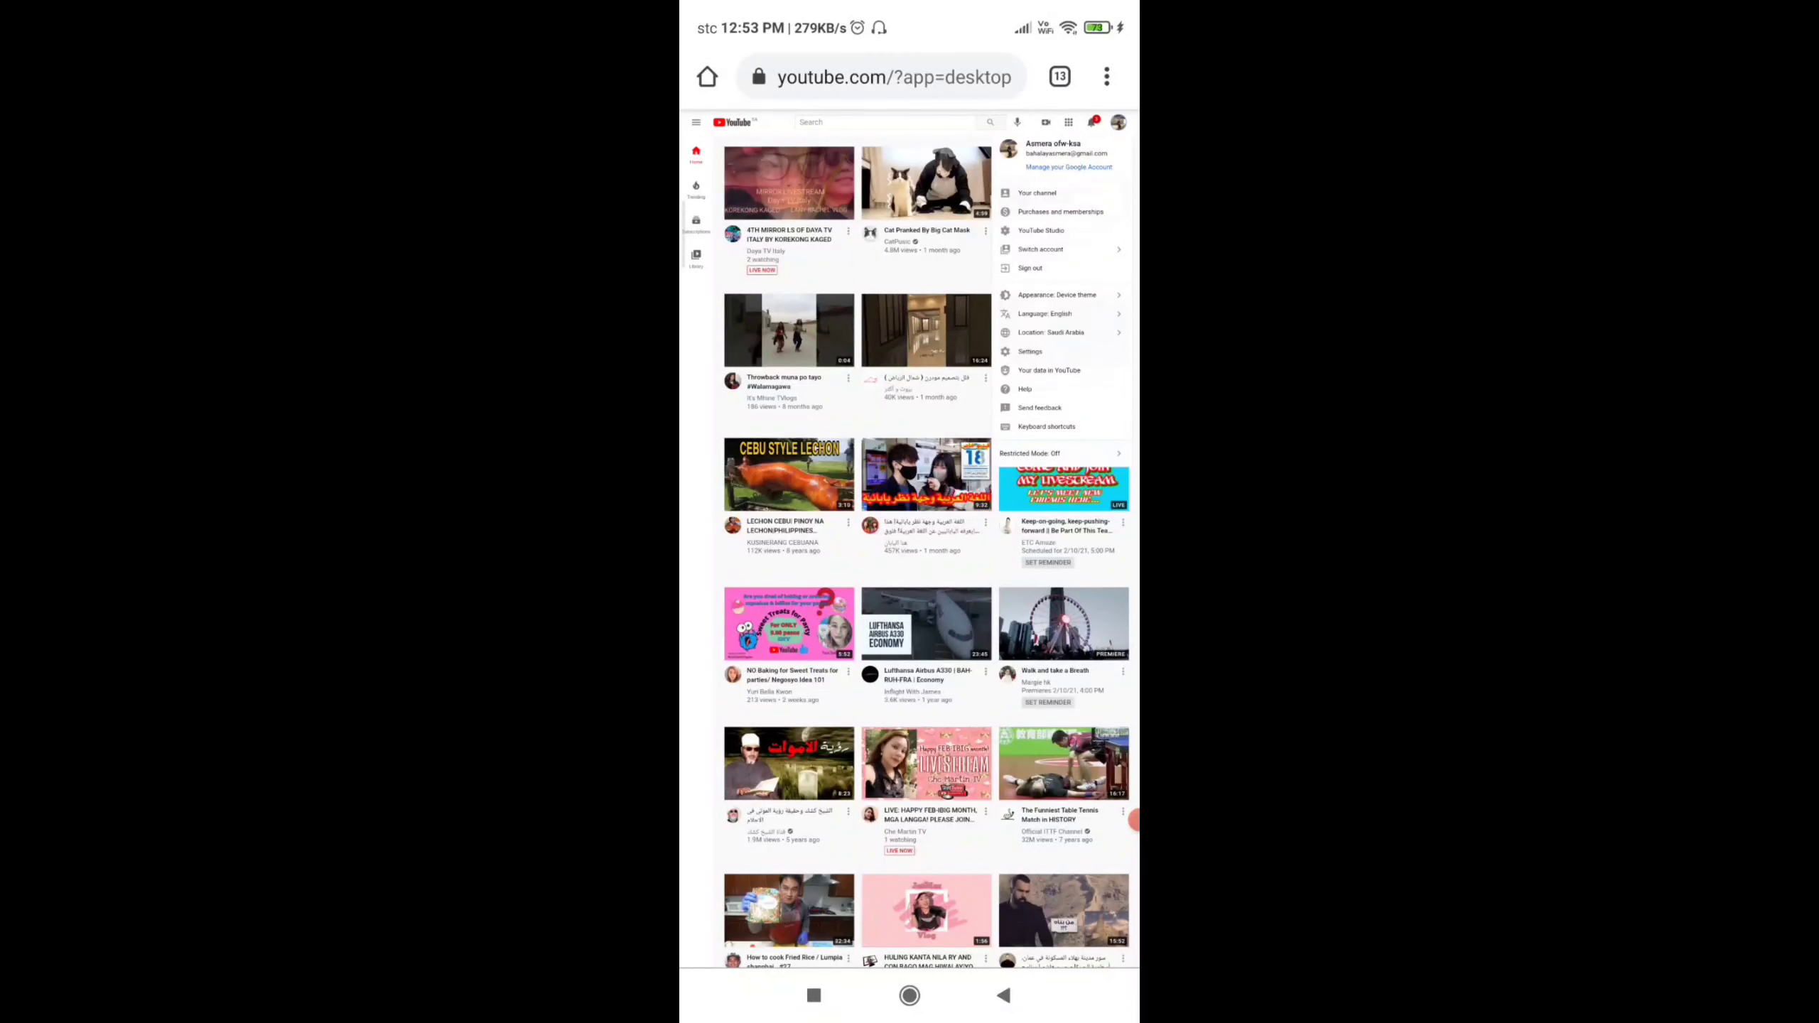
pyautogui.click(1040, 230)
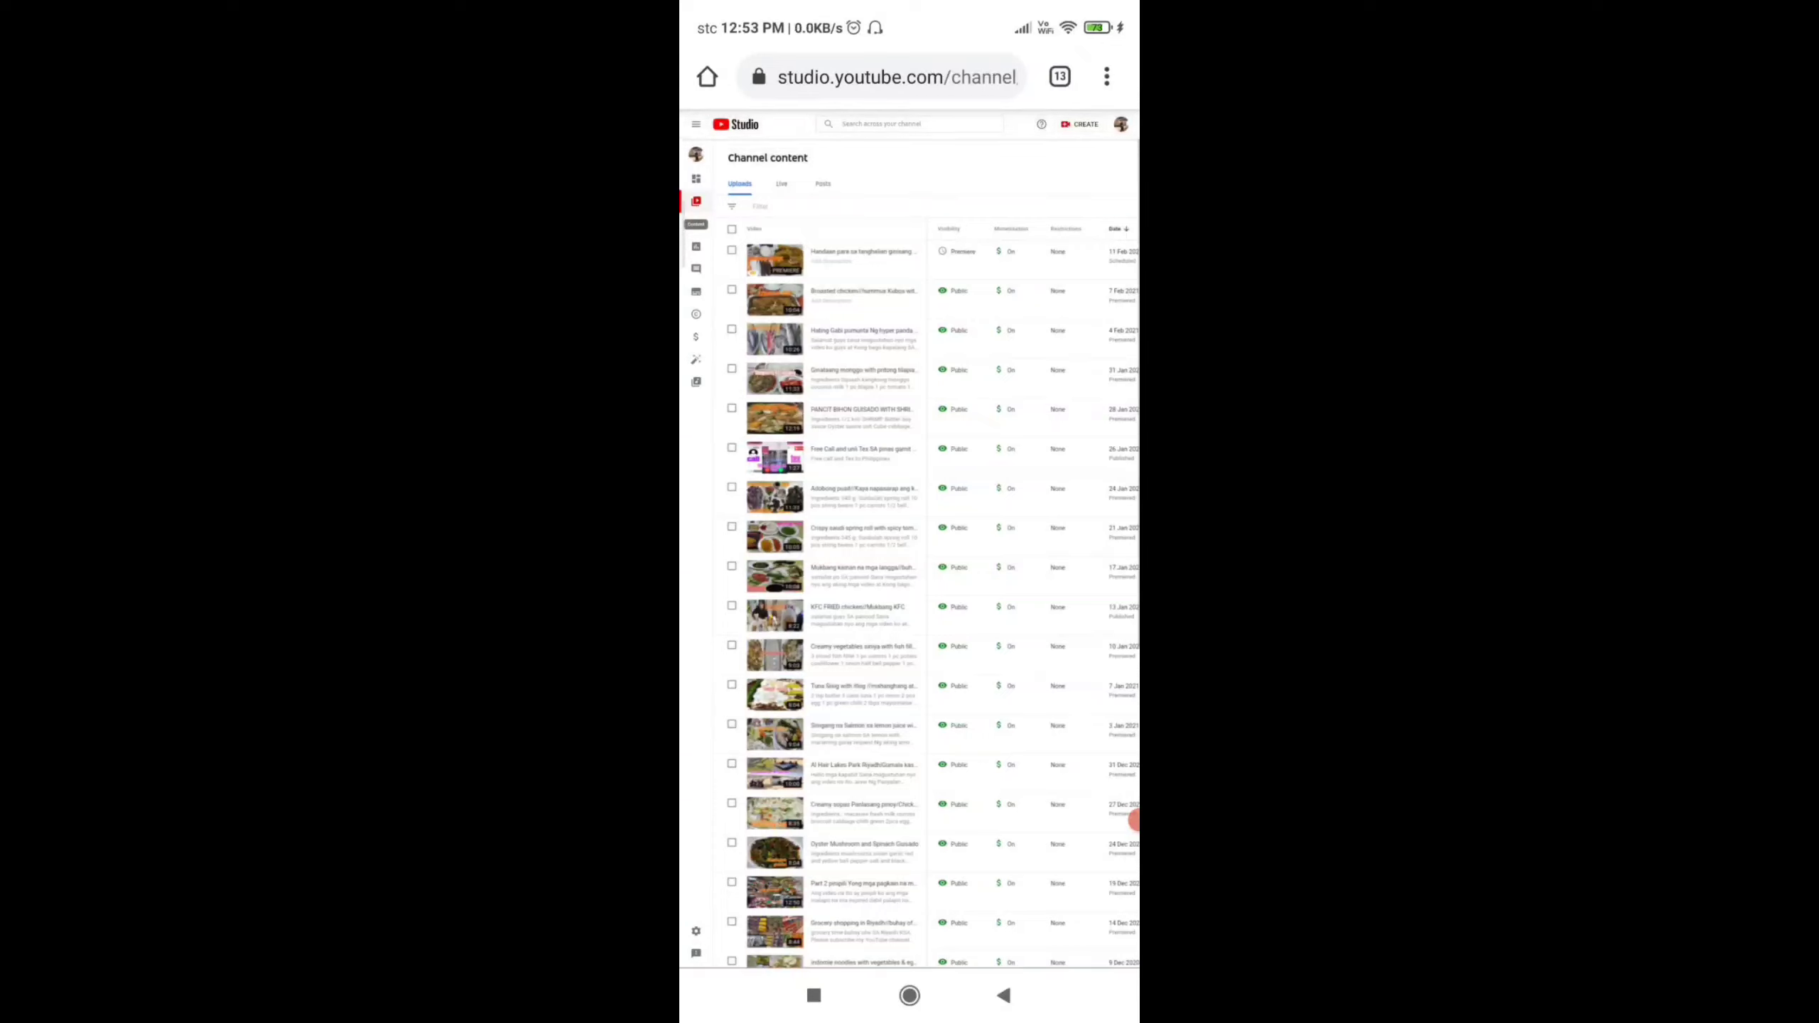
# Open the papaya video's mid-roll editor and add ad breaks at the start, 02:29 and 05:03
pyautogui.click(865, 256)
pyautogui.scroll(3, 913, 342)
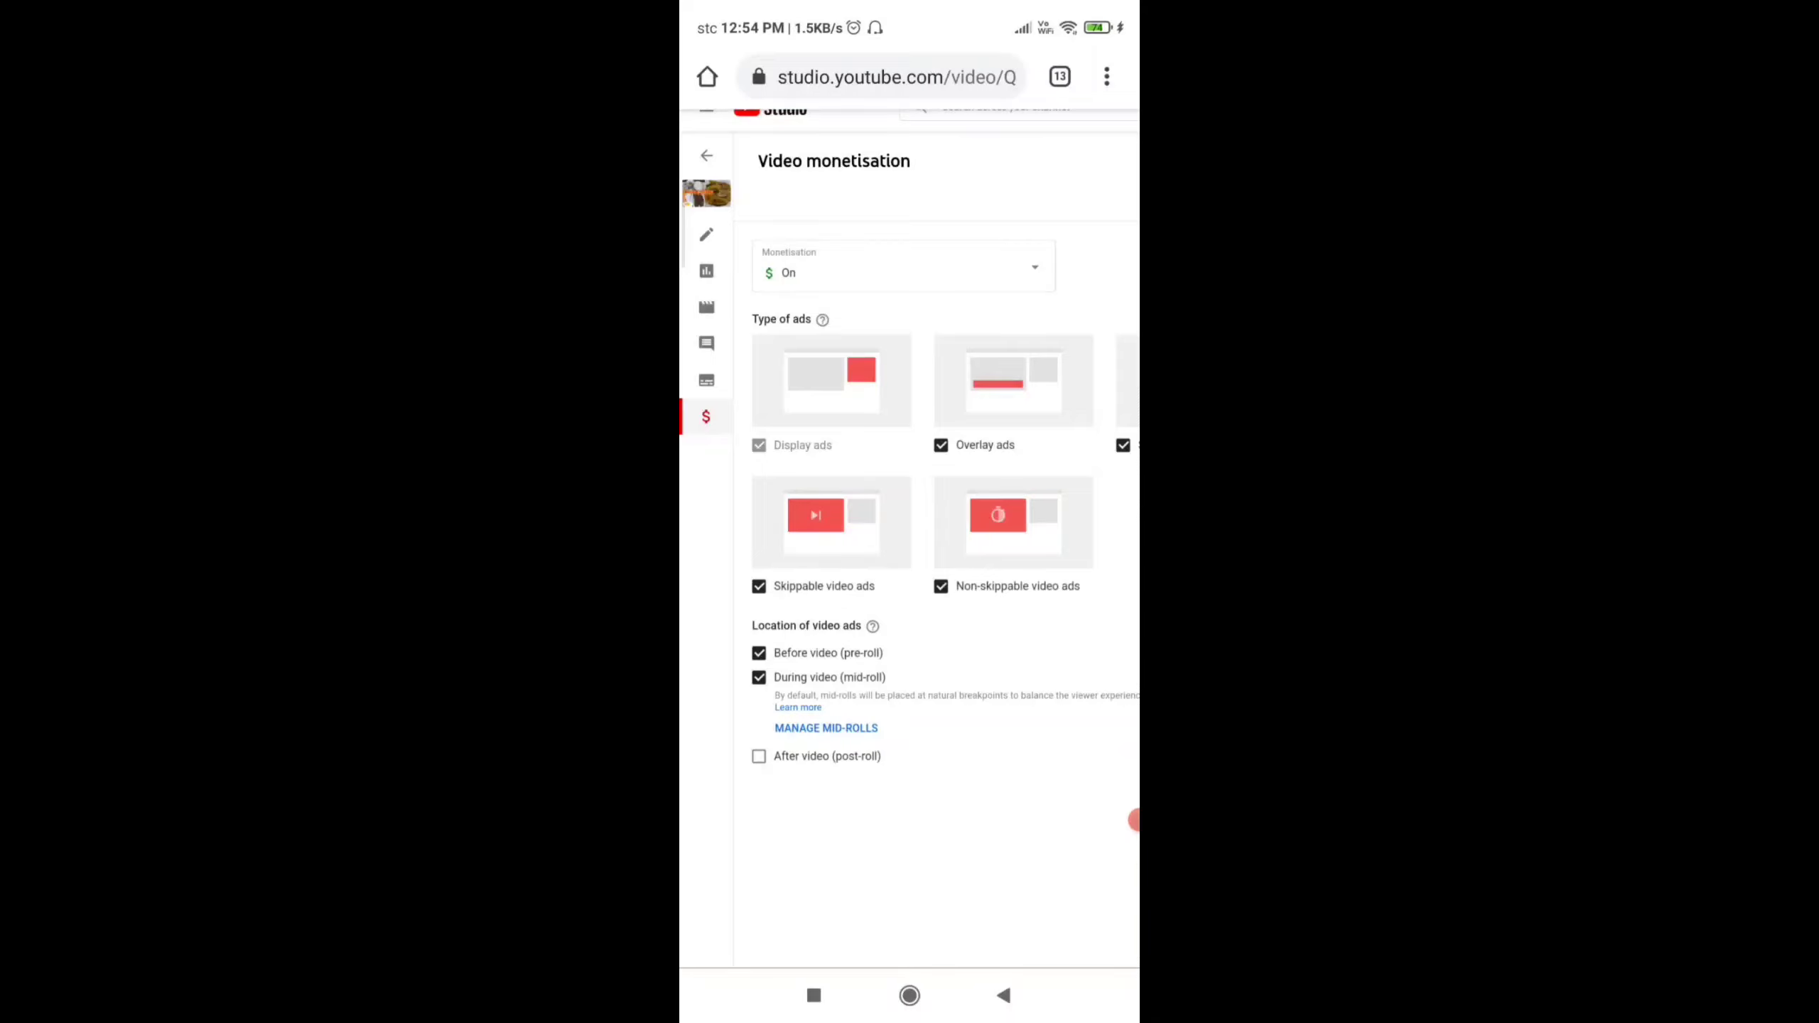
pyautogui.click(826, 728)
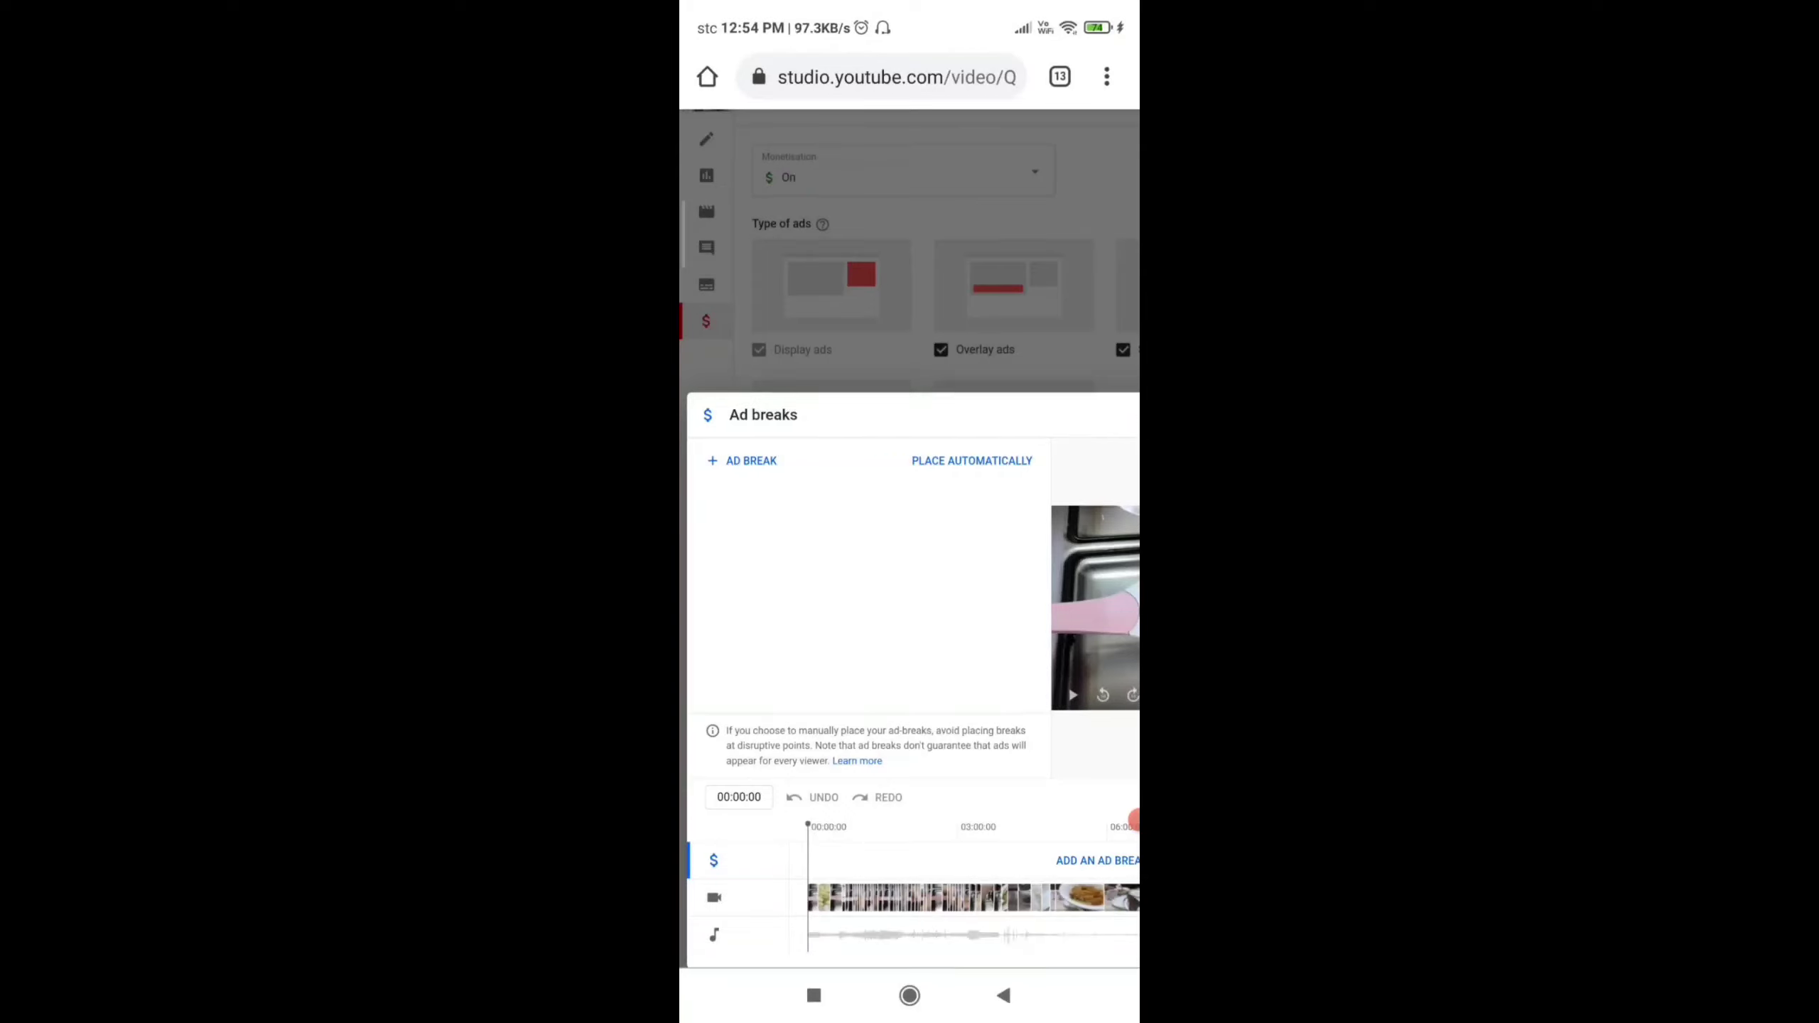
pyautogui.click(742, 460)
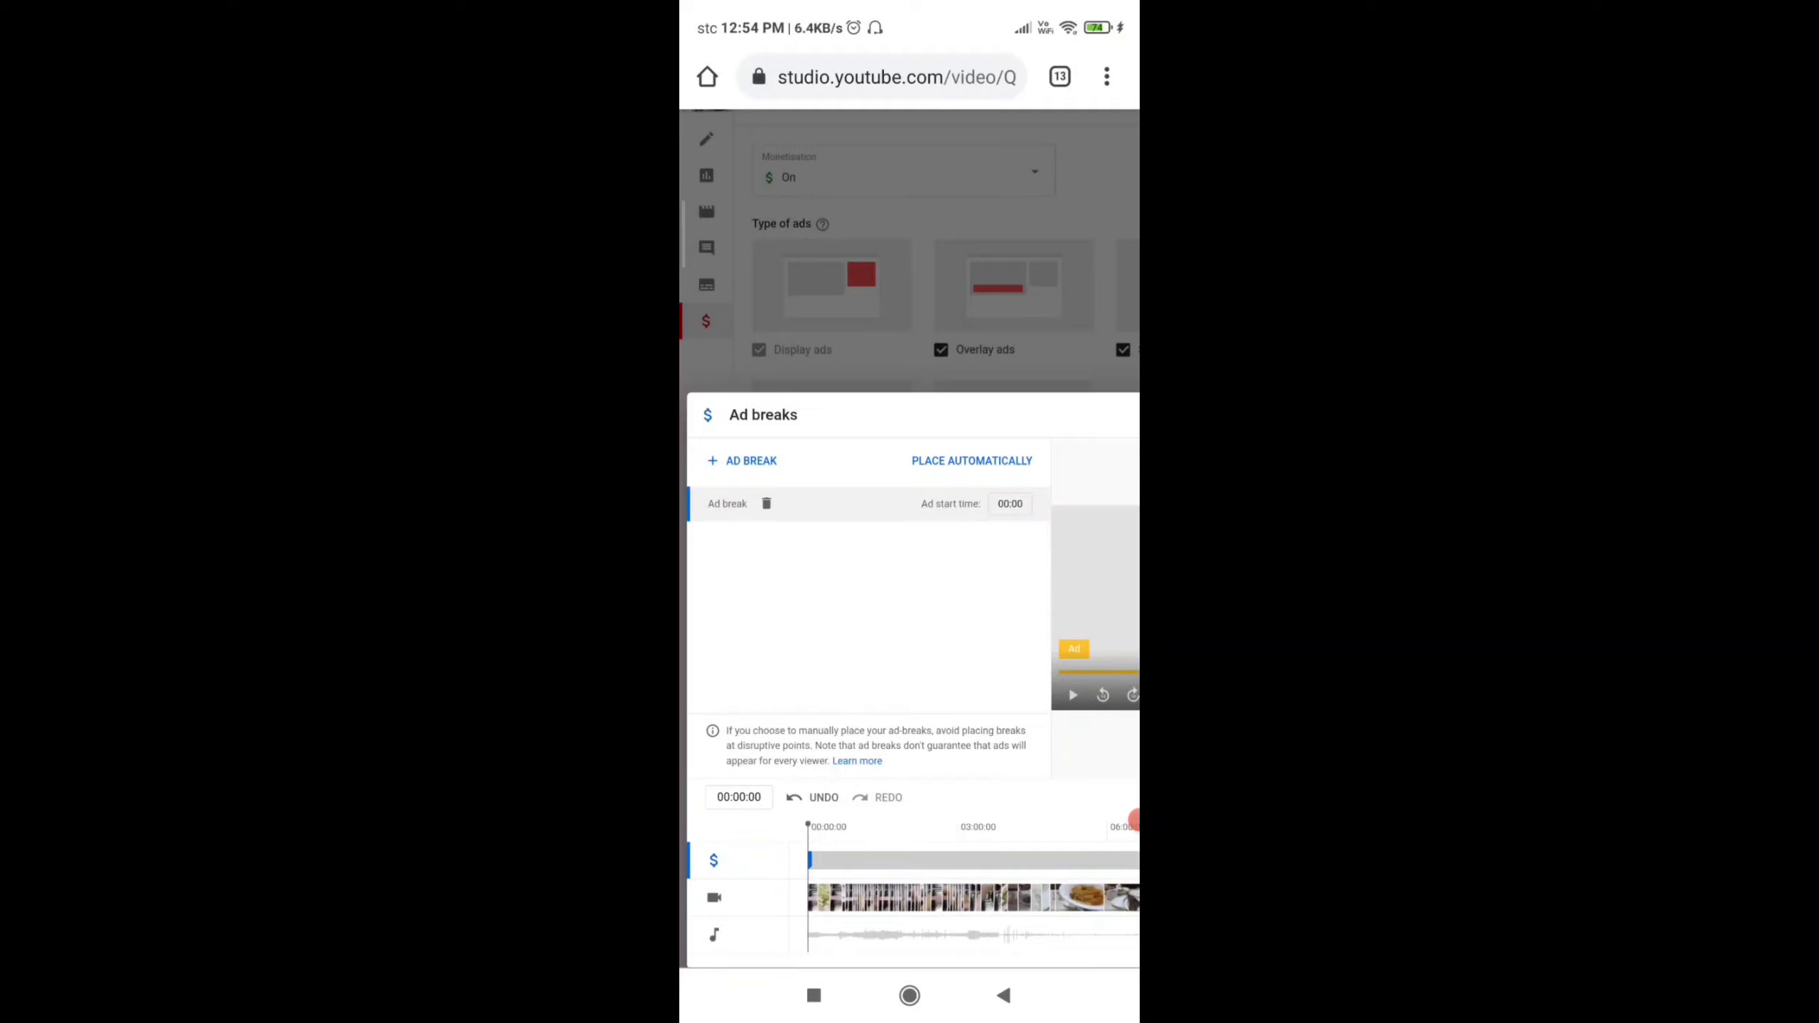
pyautogui.moveTo(807, 826); pyautogui.dragTo(1060, 825)
pyautogui.click(751, 460)
pyautogui.click(751, 459)
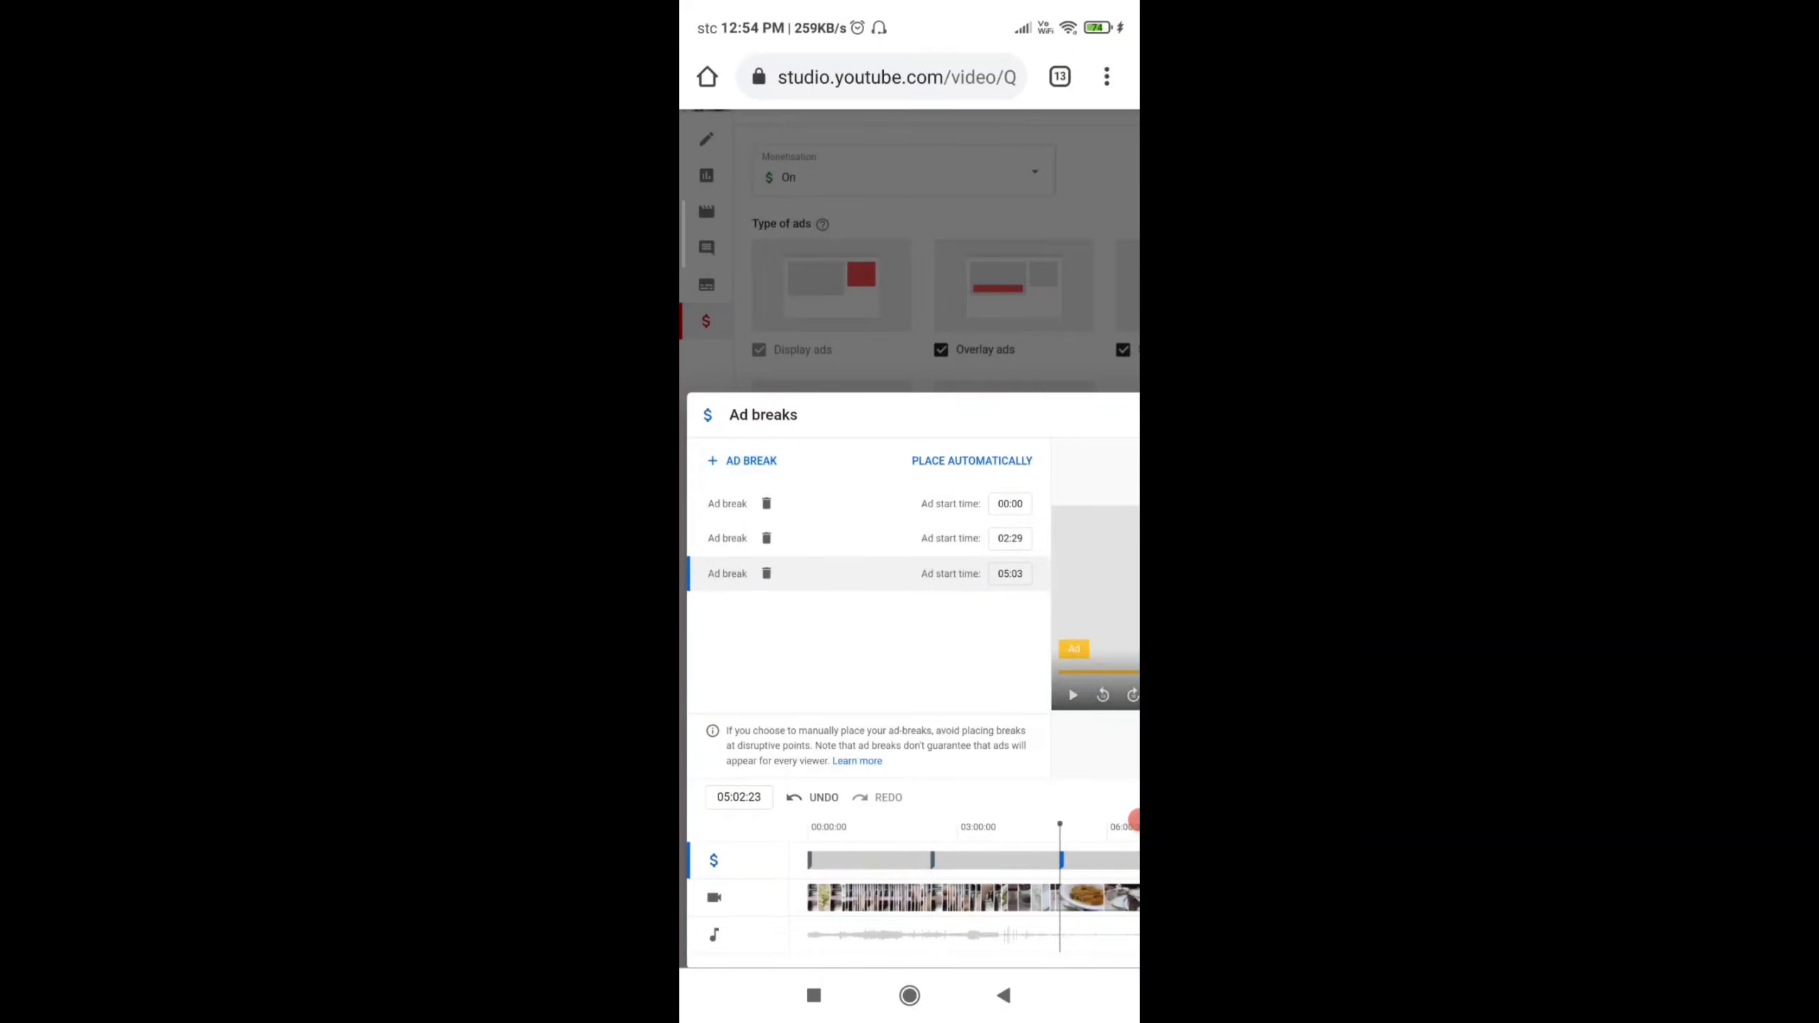
# Add ad breaks near 07:55 and the video's end, confirm them, then recheck their times
pyautogui.hscroll(5, 909, 681)
pyautogui.hscroll(-5, 909, 680)
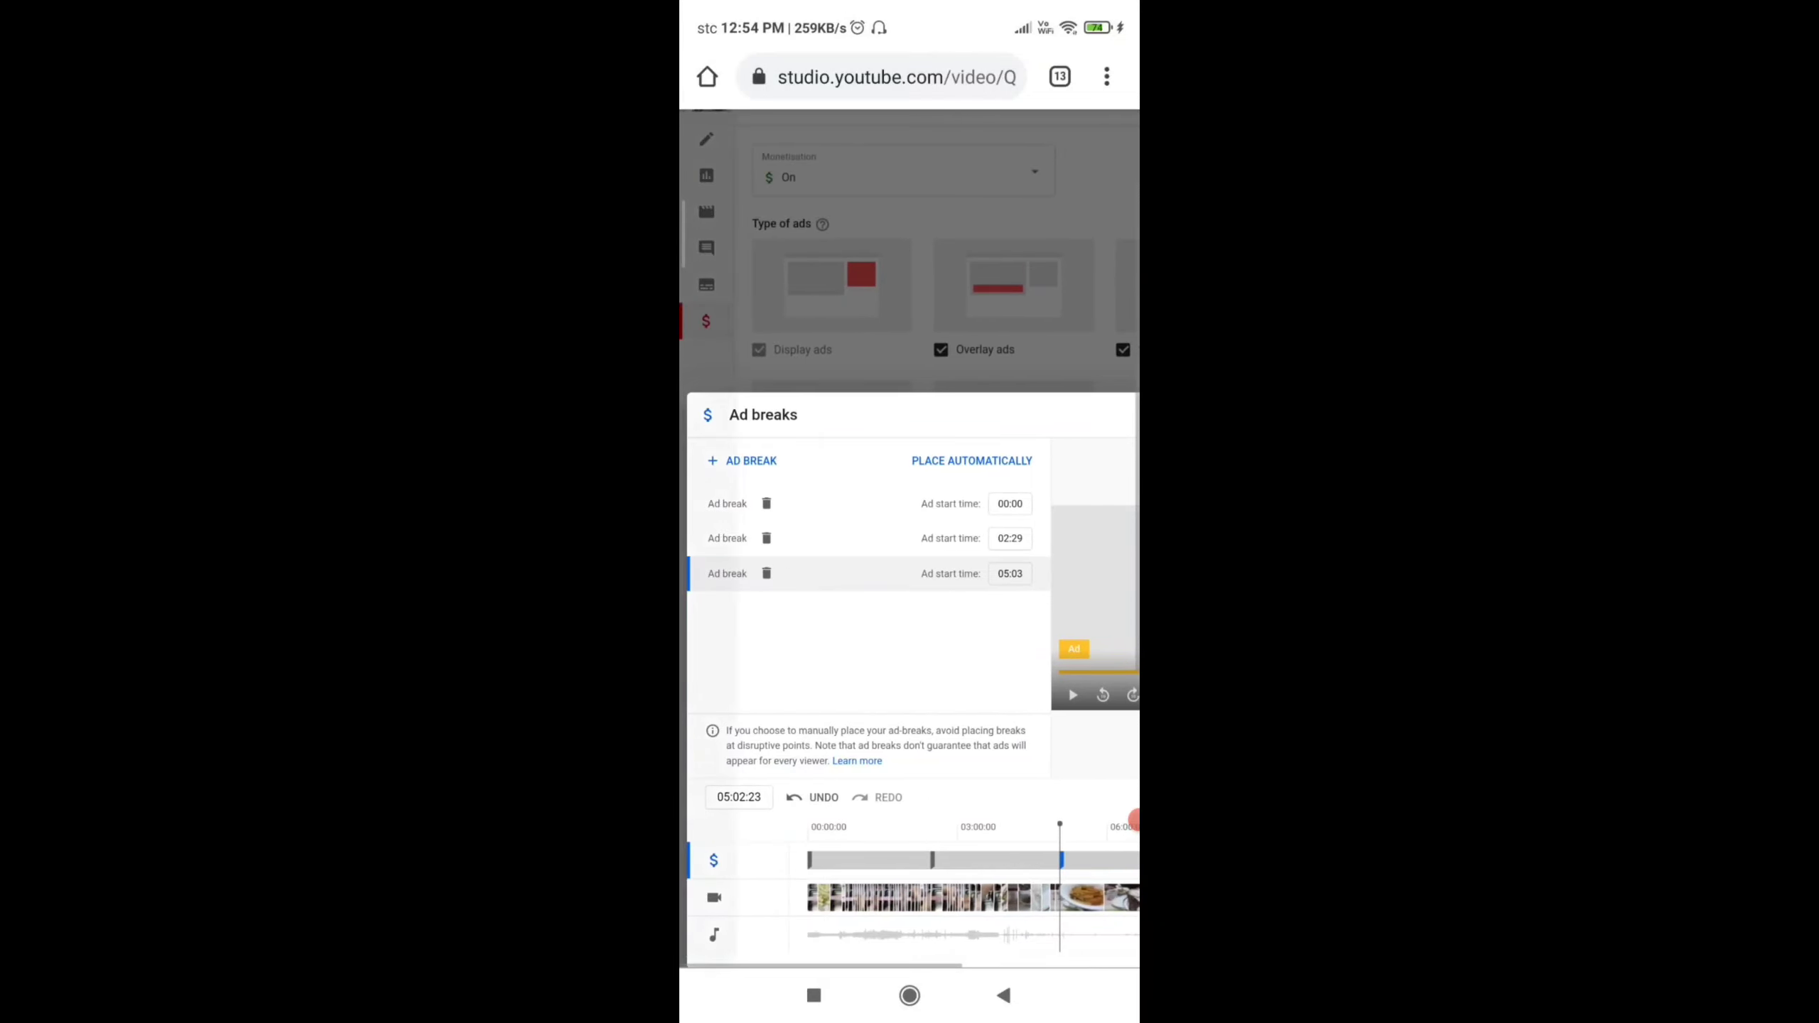
pyautogui.scroll(-5, 909, 544)
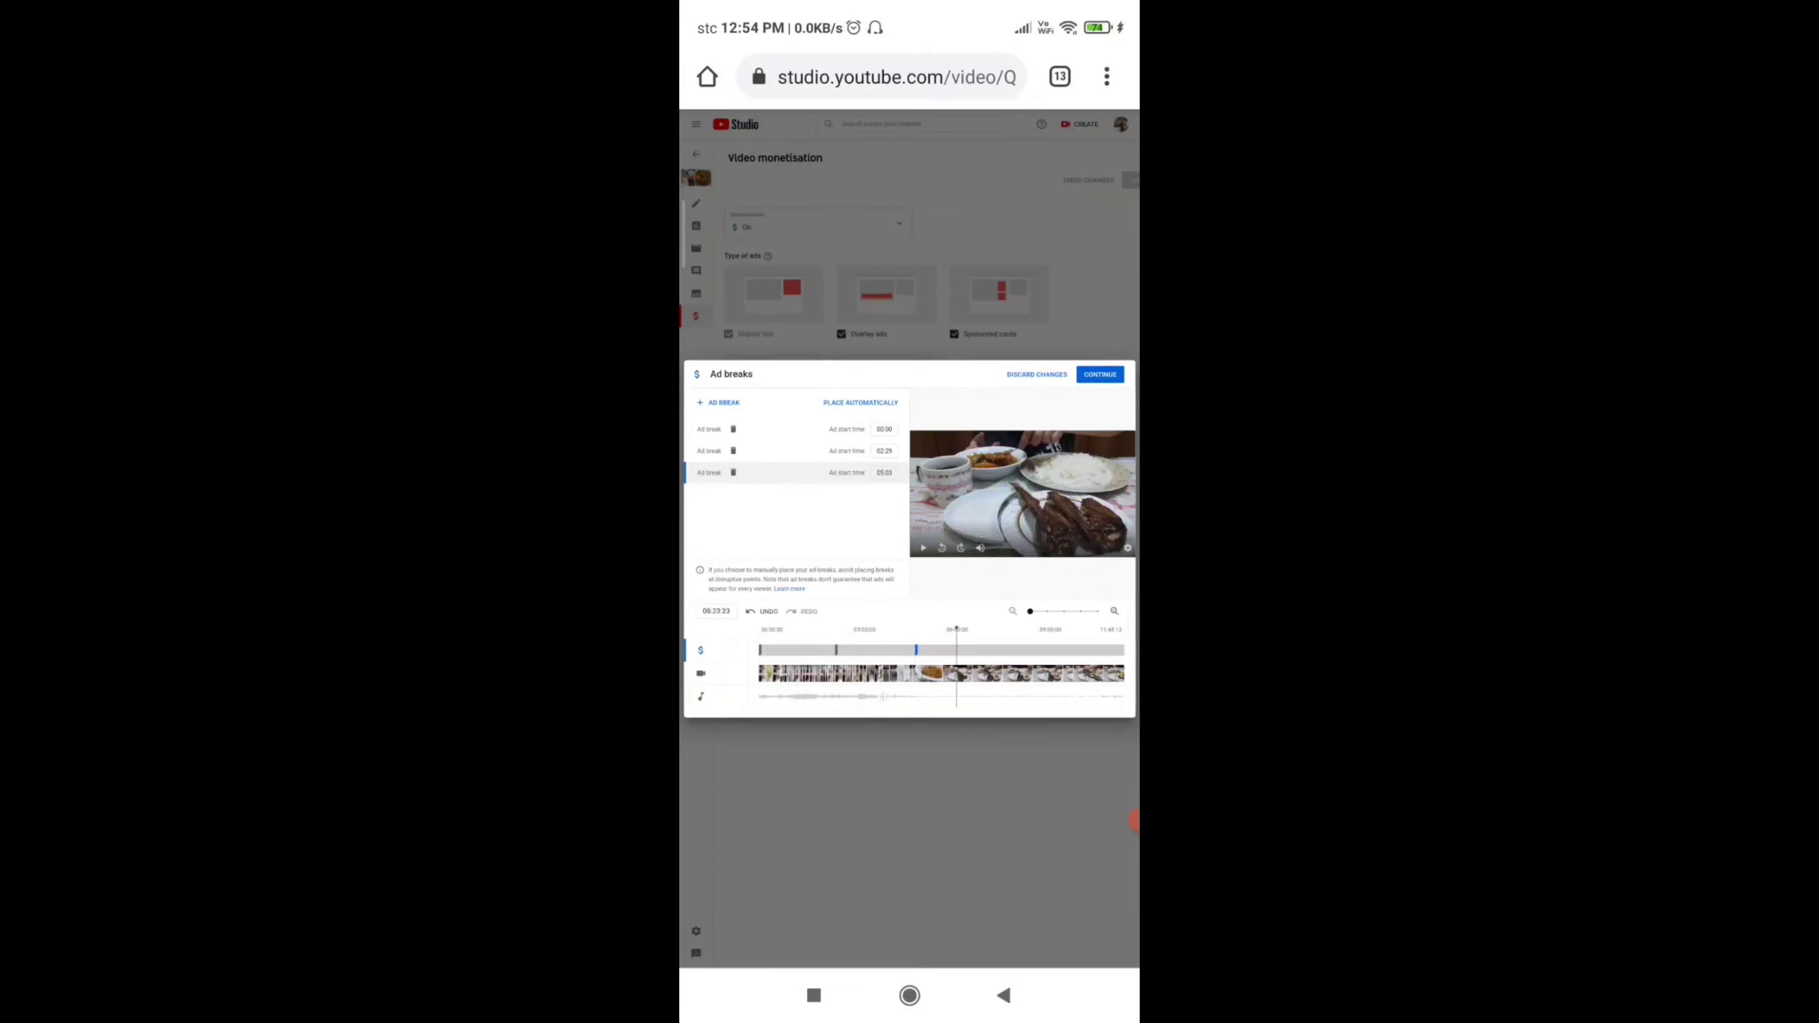
pyautogui.moveTo(957, 628); pyautogui.dragTo(1116, 629)
pyautogui.click(719, 403)
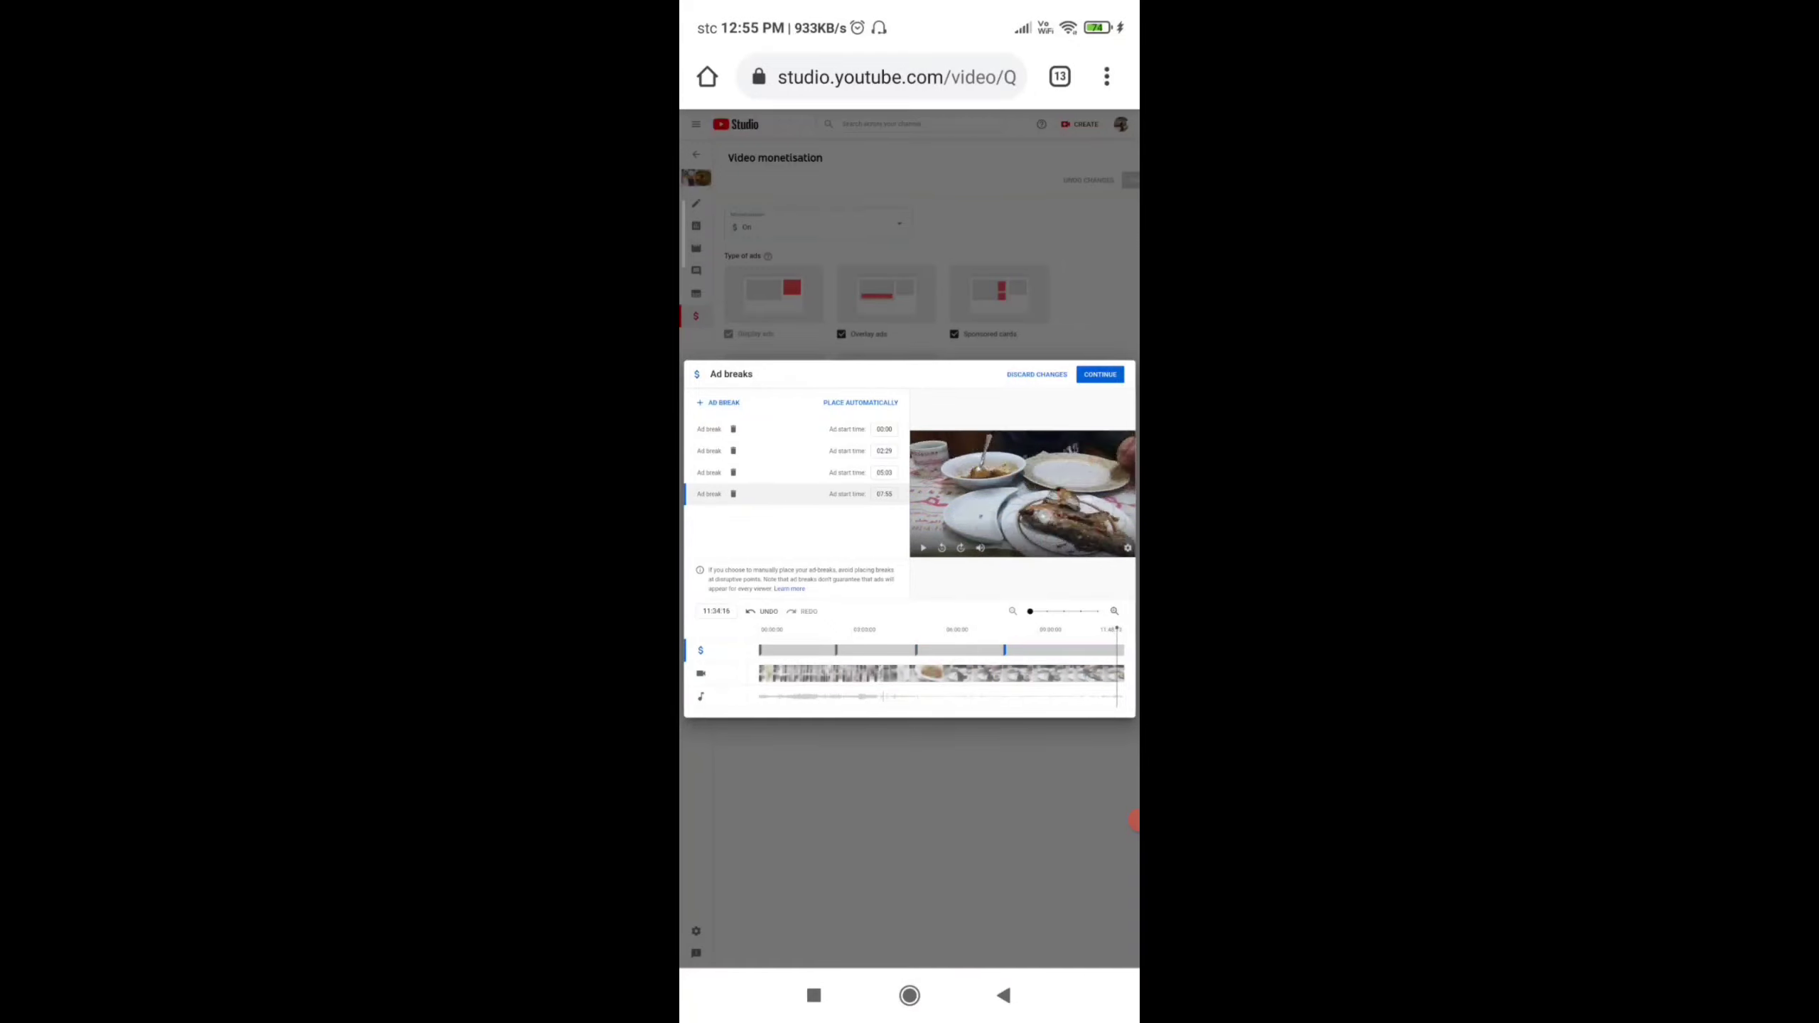
pyautogui.click(734, 403)
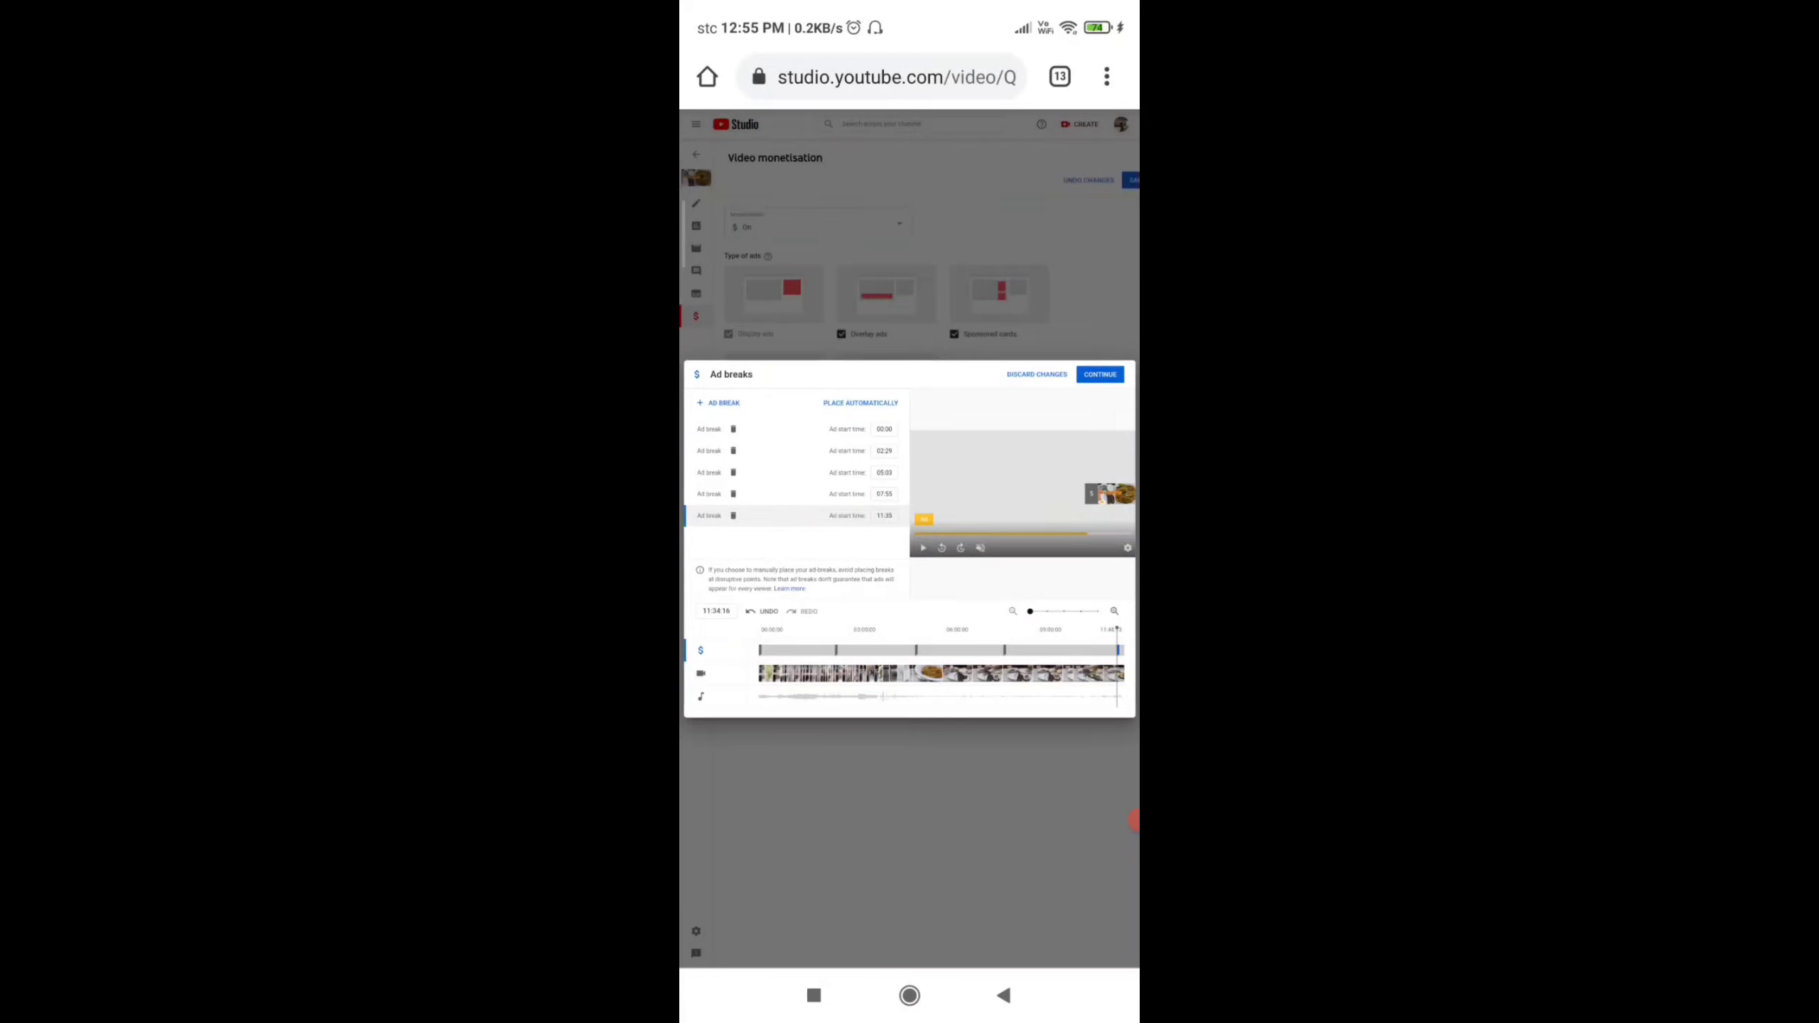
pyautogui.click(1100, 374)
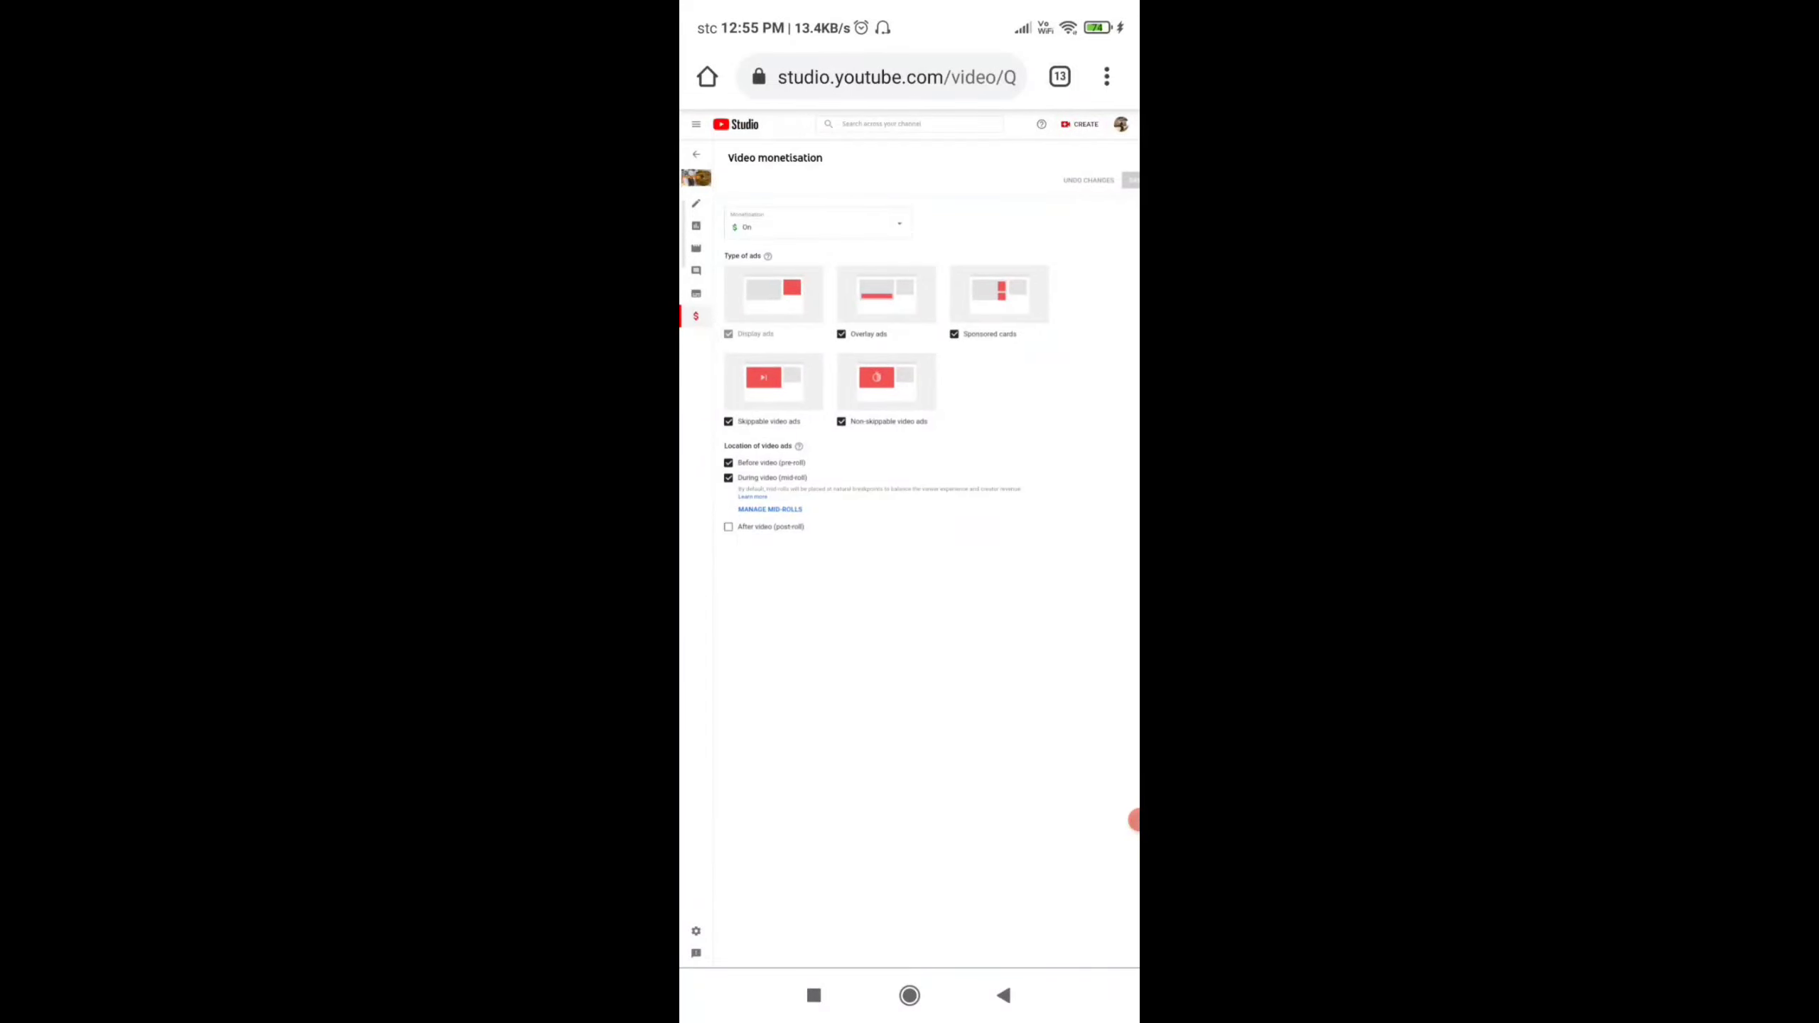
pyautogui.click(769, 508)
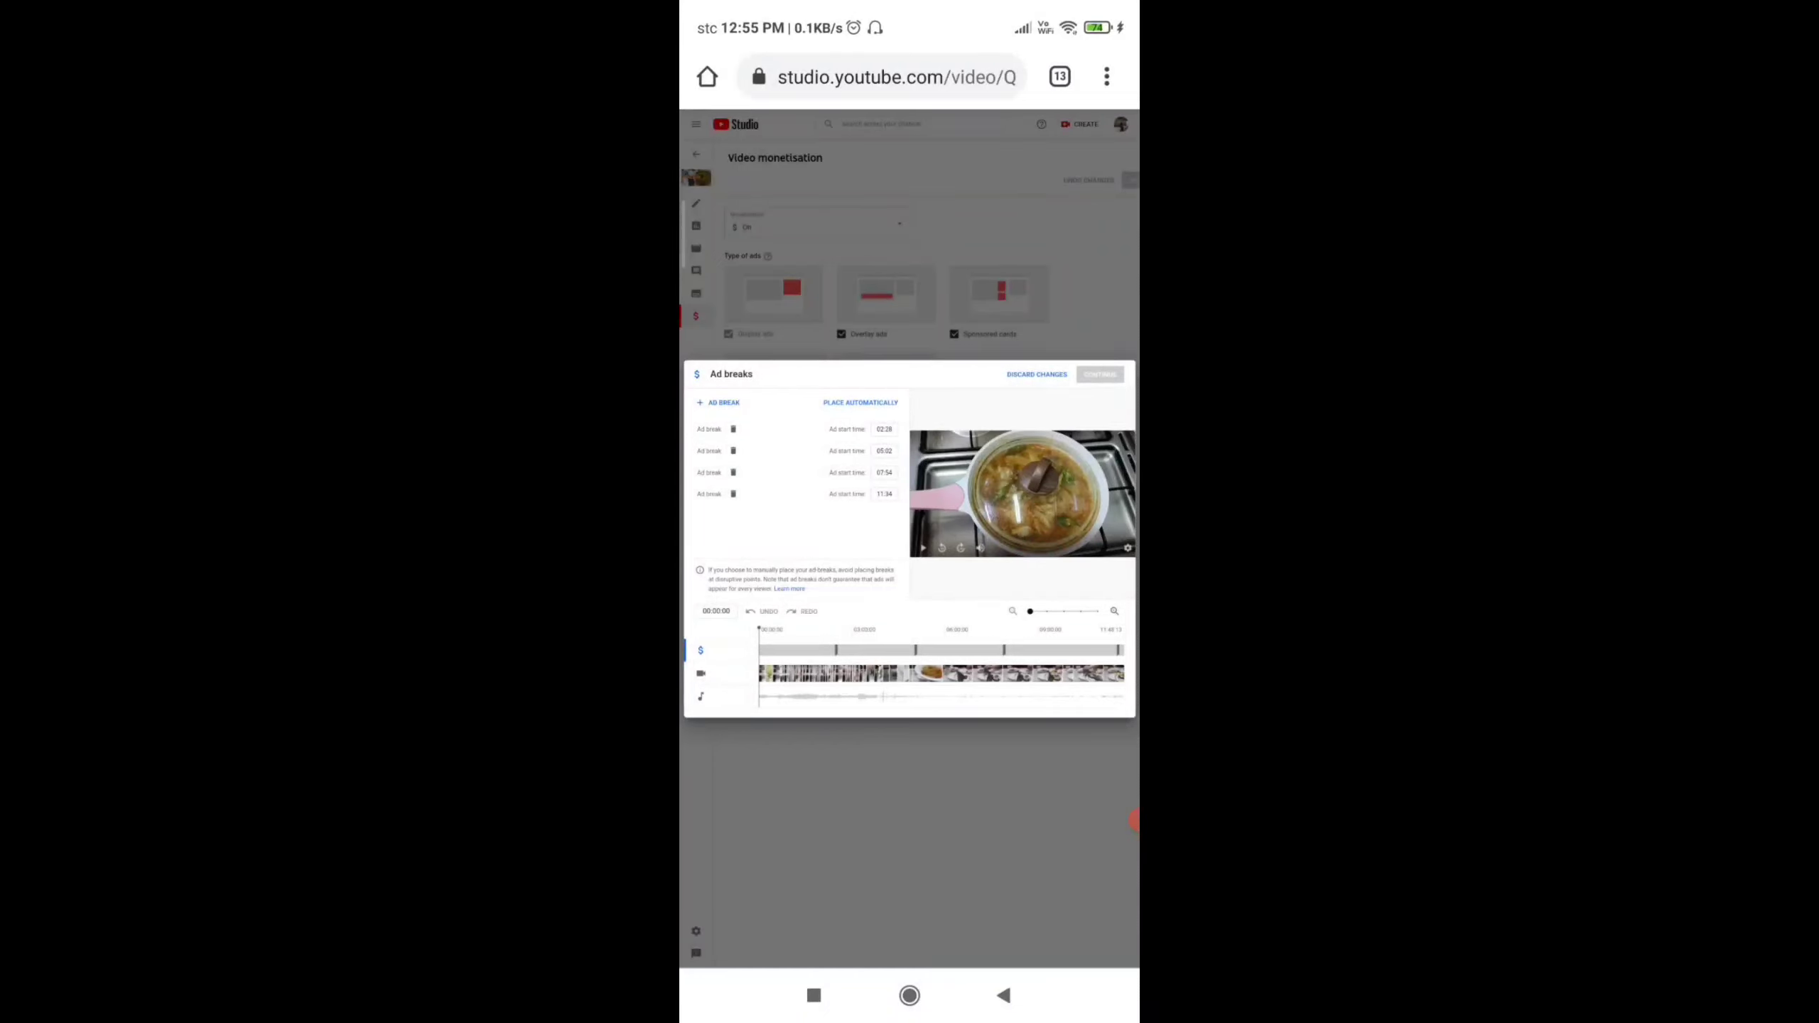
pyautogui.press('Escape')
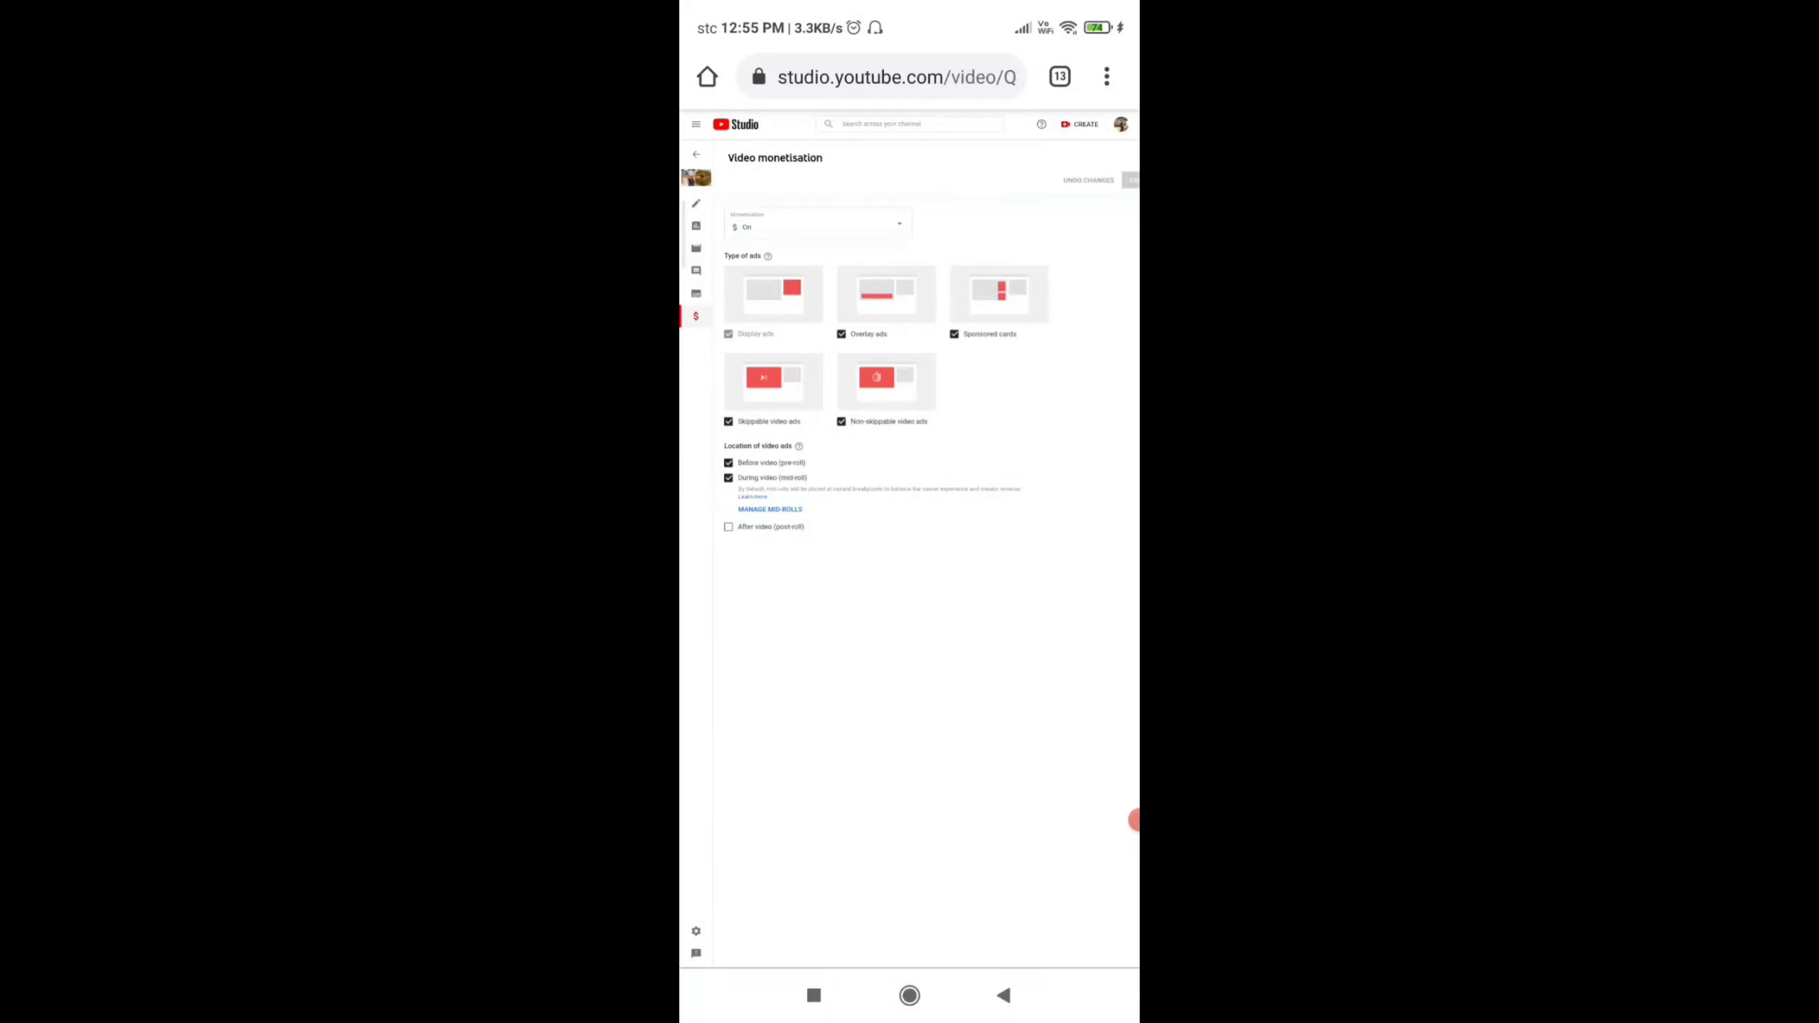
# Leave Channel content and reopen YouTube's desktop site in Chrome, then open the account menu
pyautogui.click(696, 155)
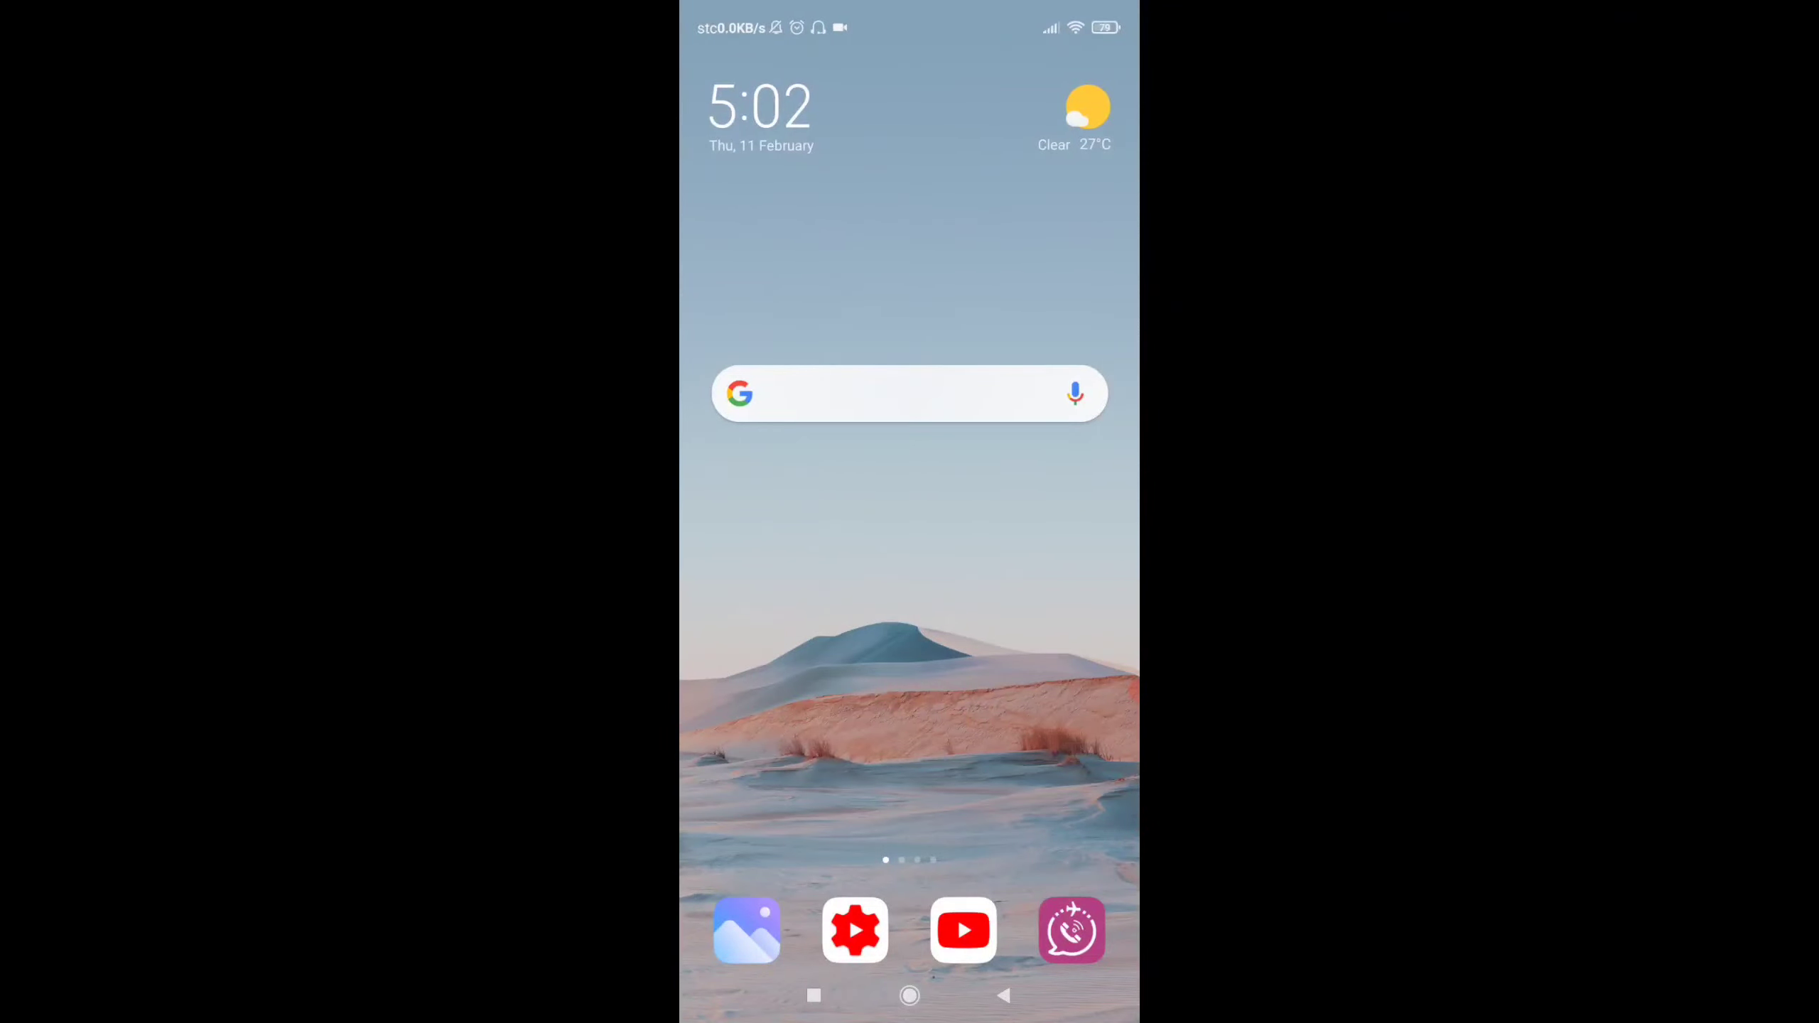
pyautogui.moveTo(1038, 502); pyautogui.dragTo(751, 502)
pyautogui.click(854, 503)
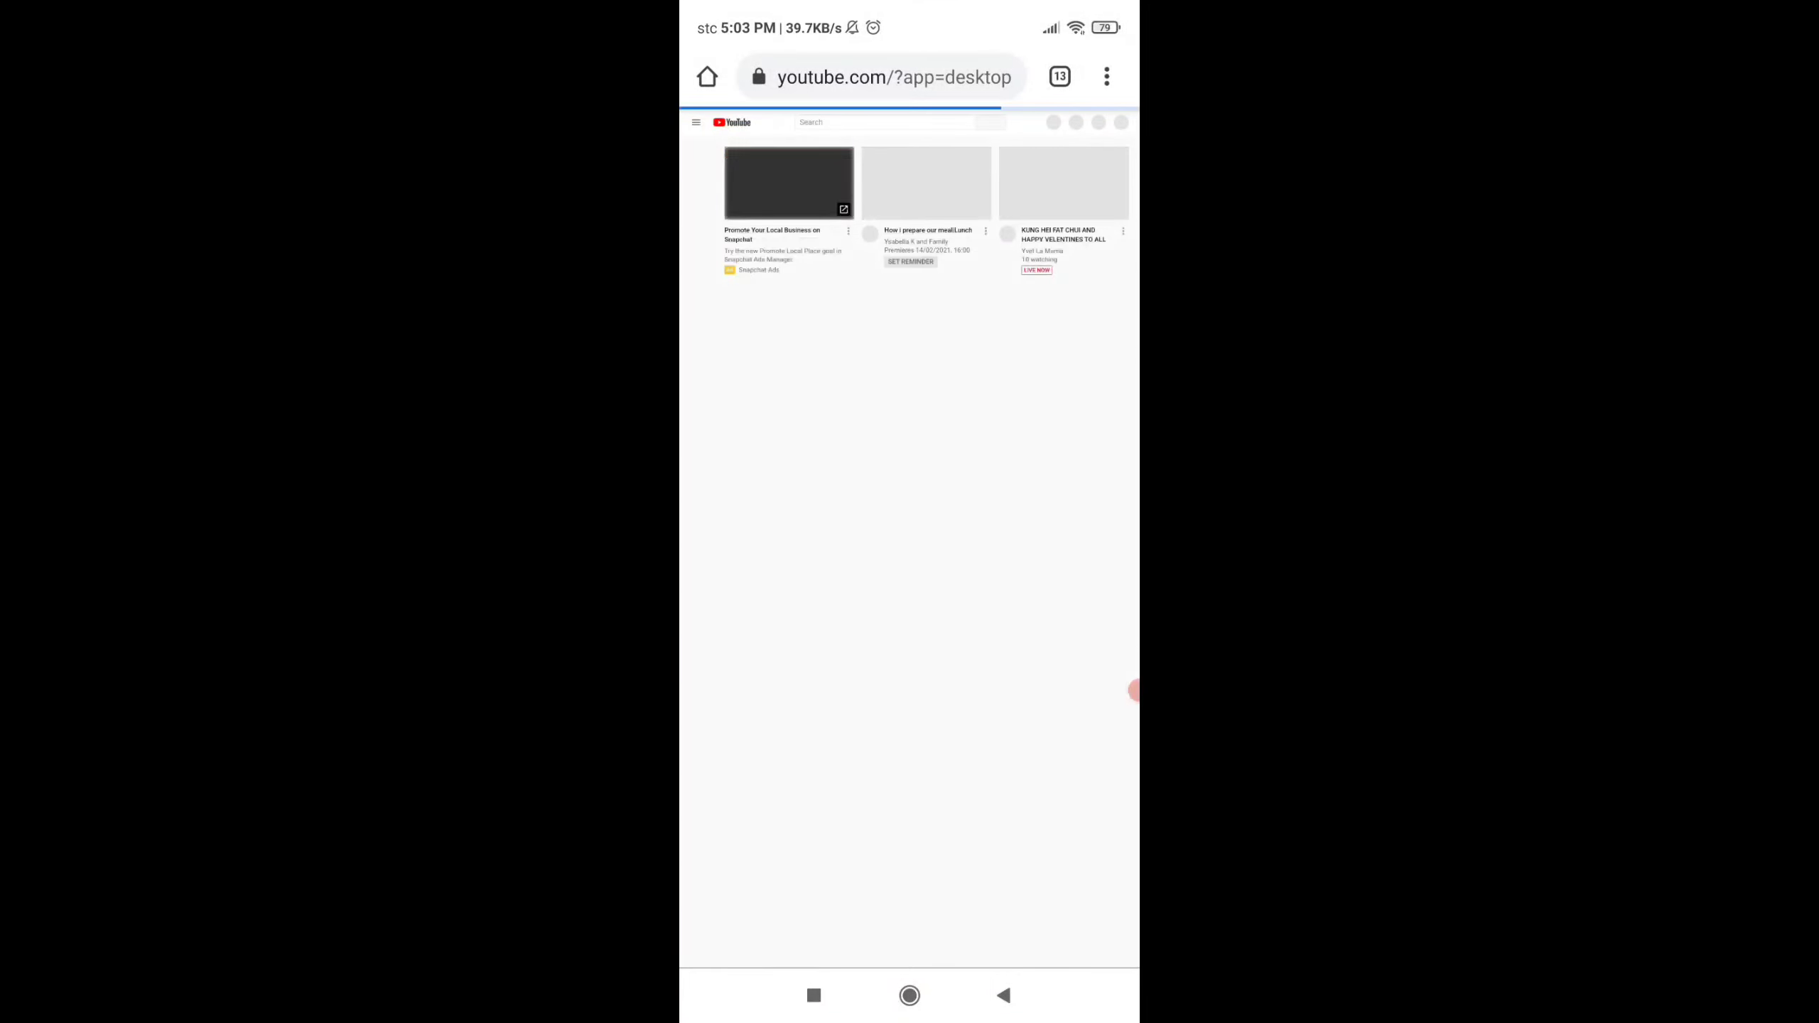
pyautogui.click(1117, 121)
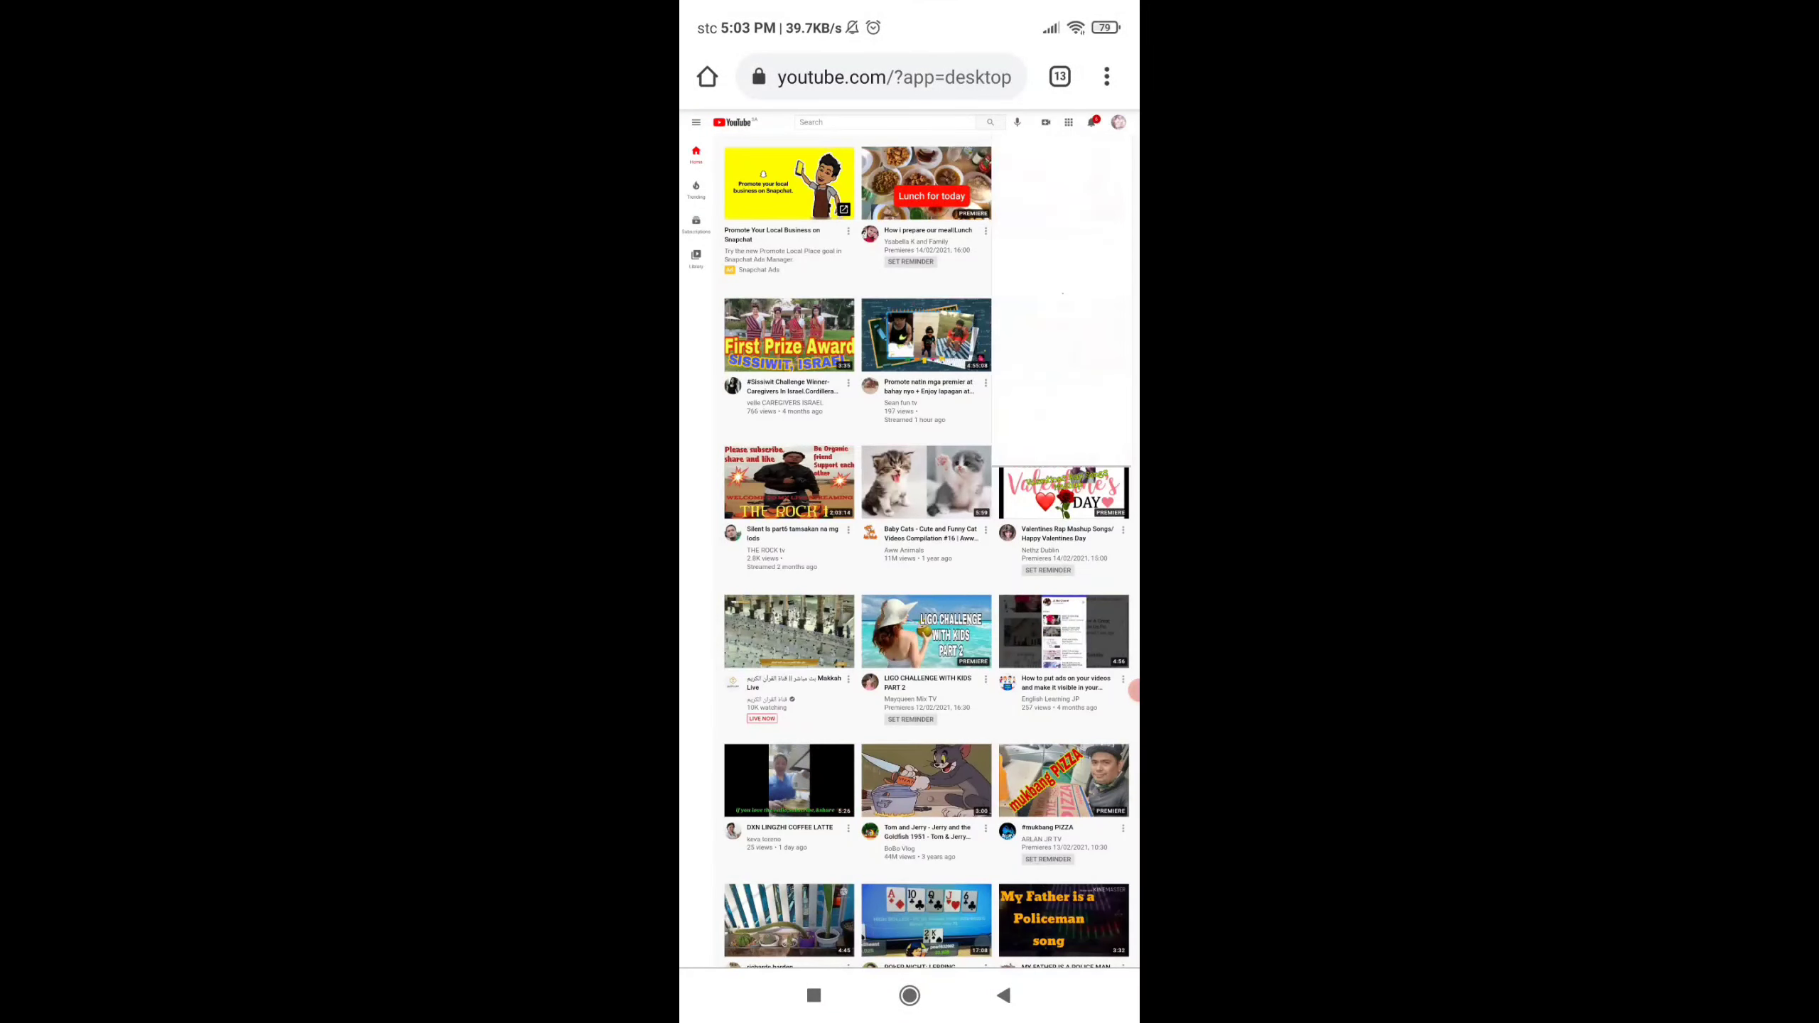
# Go to YouTube Studio's uploaded videos and check the private video's copyright claim
pyautogui.click(1040, 230)
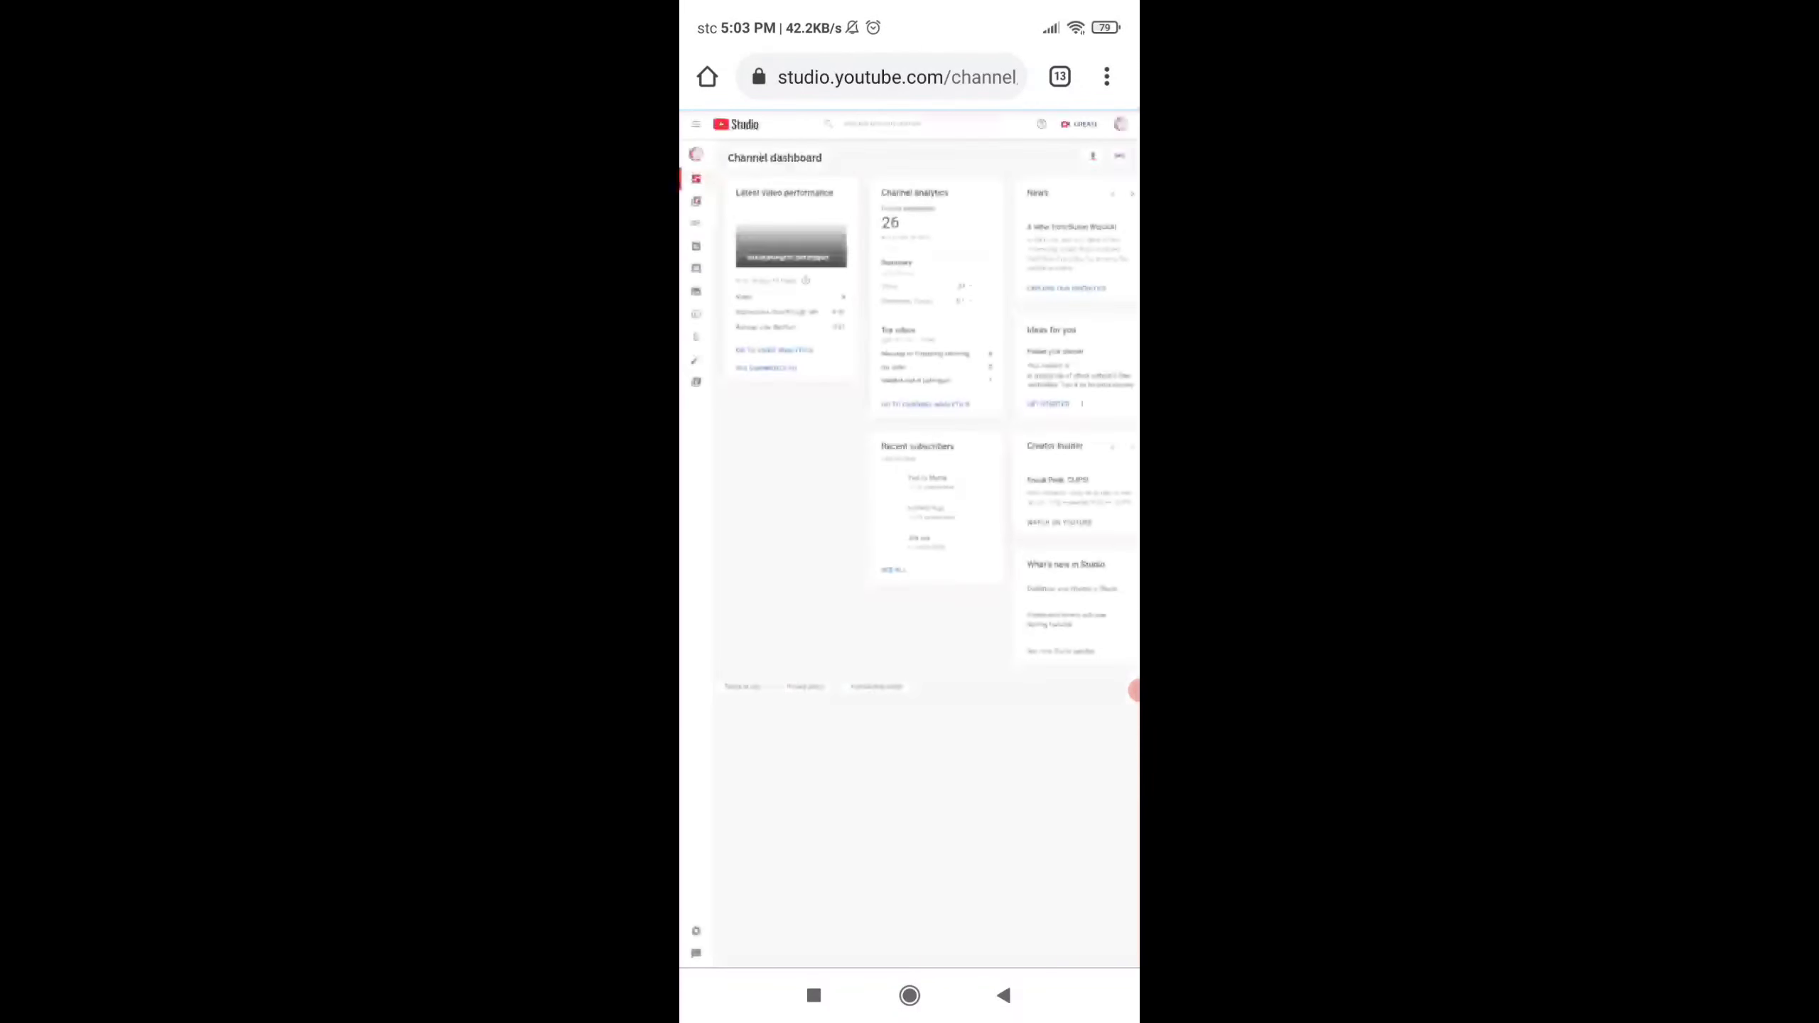
pyautogui.click(696, 201)
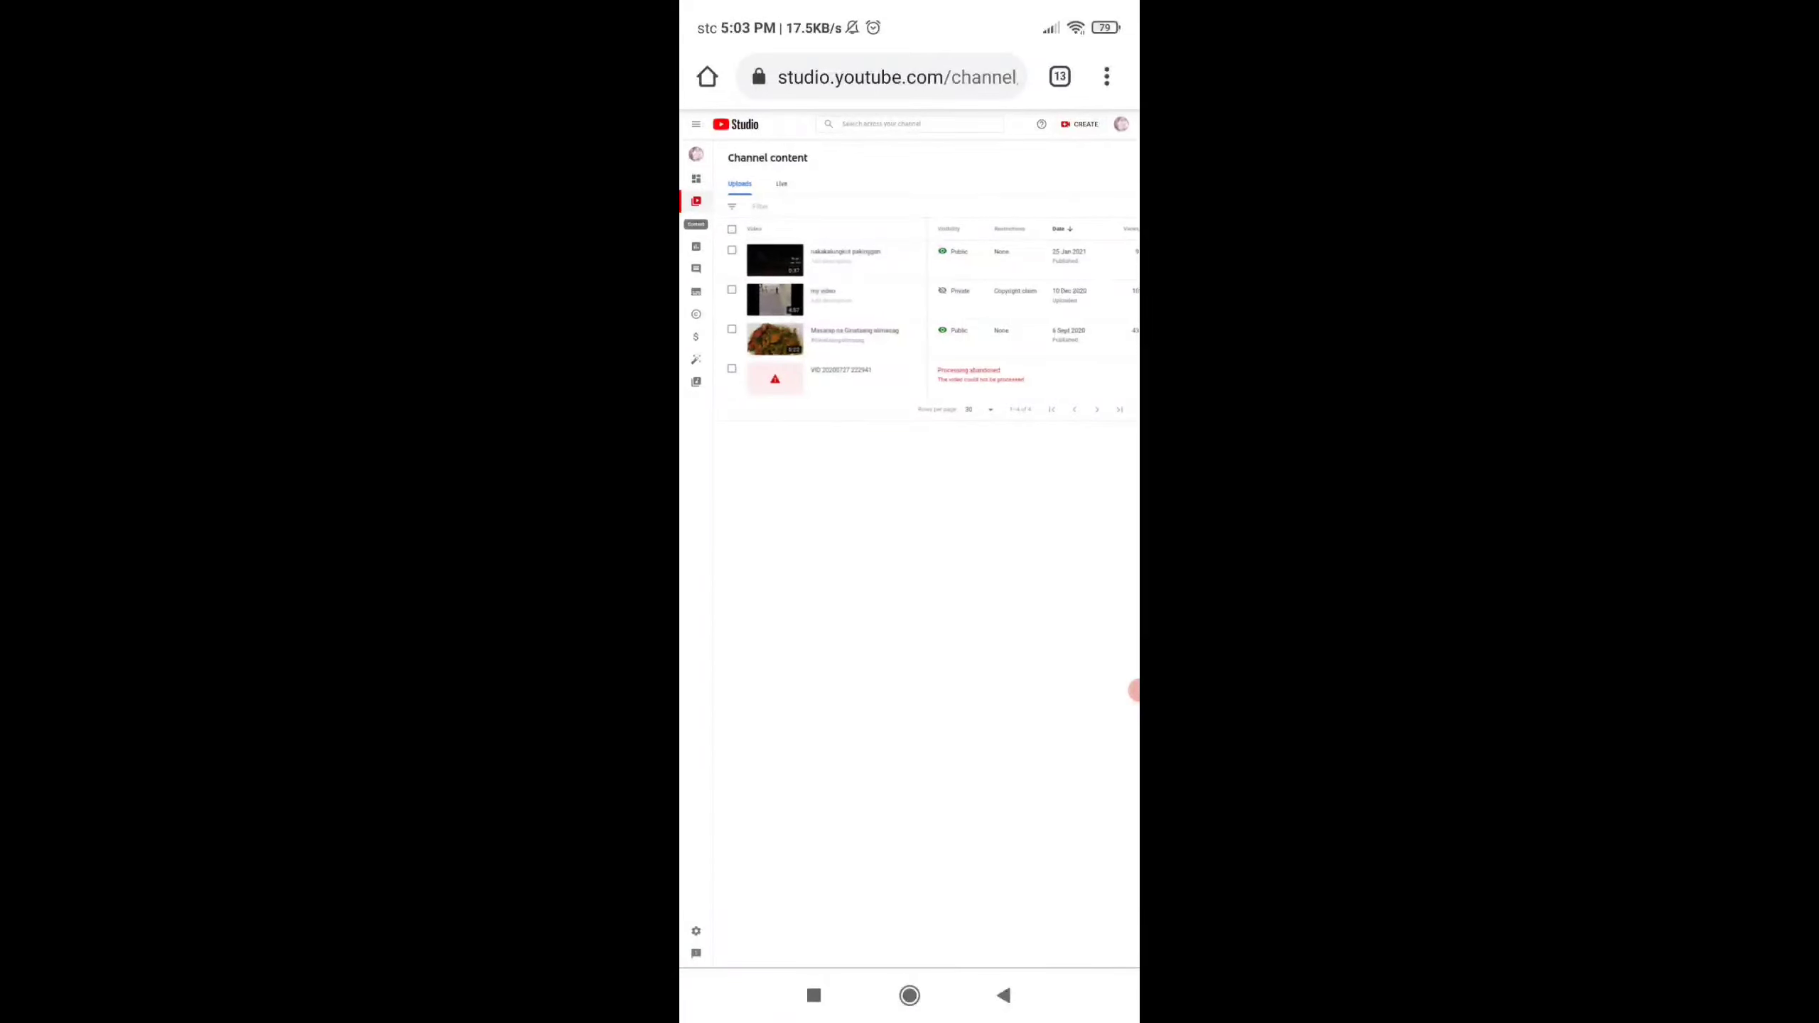
pyautogui.doubleClick(1024, 228)
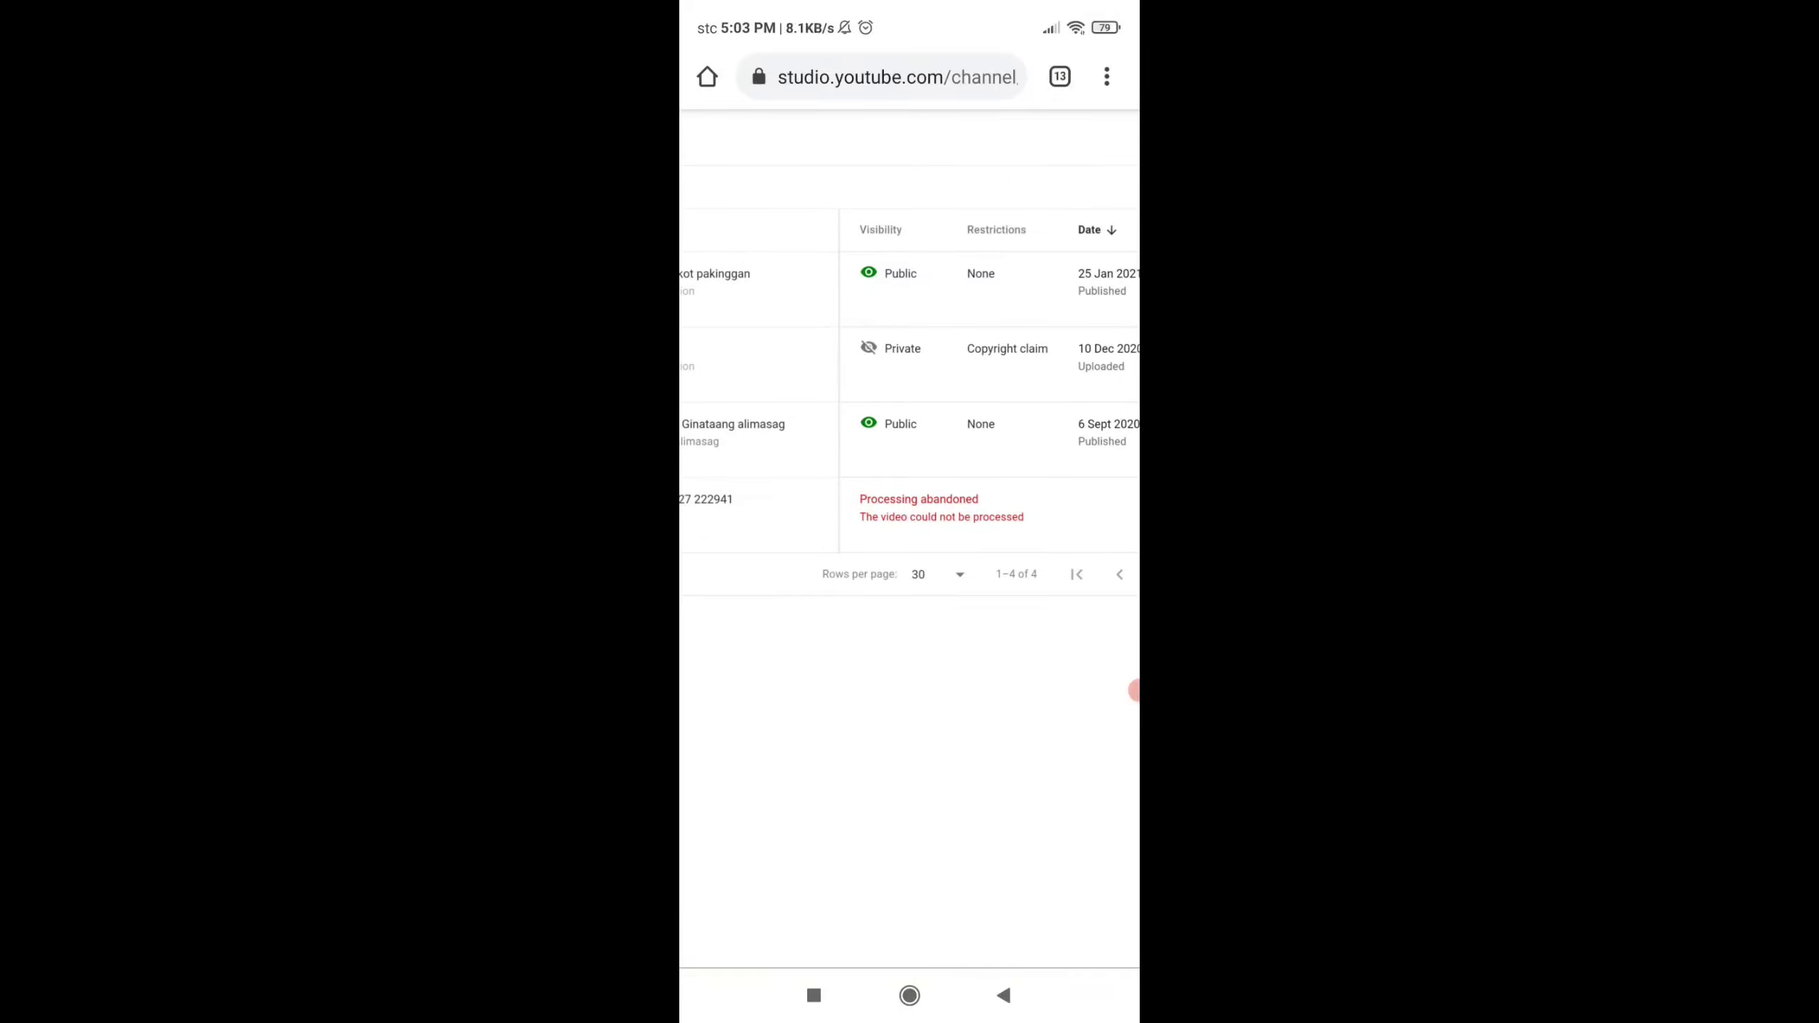
pyautogui.click(1007, 348)
# Open the claim details for The Moon and list its actions: Trim, Replace, Mute, Dispute
pyautogui.click(927, 304)
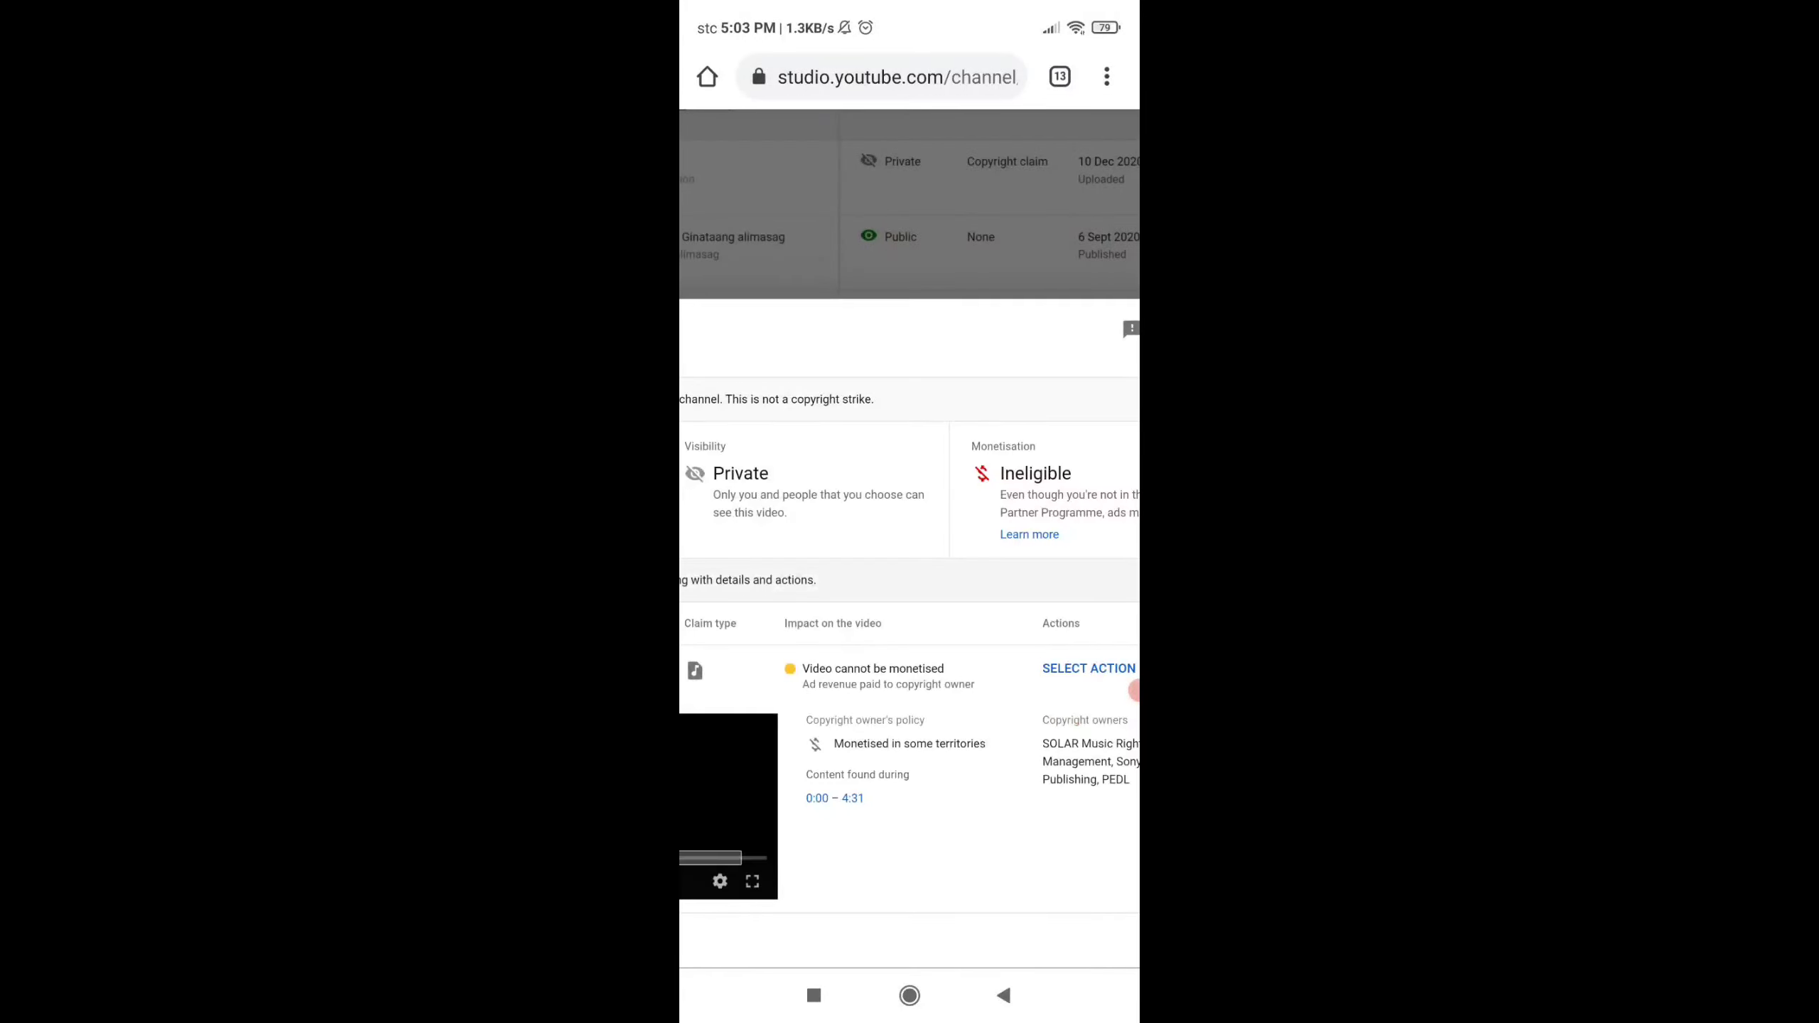
pyautogui.doubleClick(1063, 464)
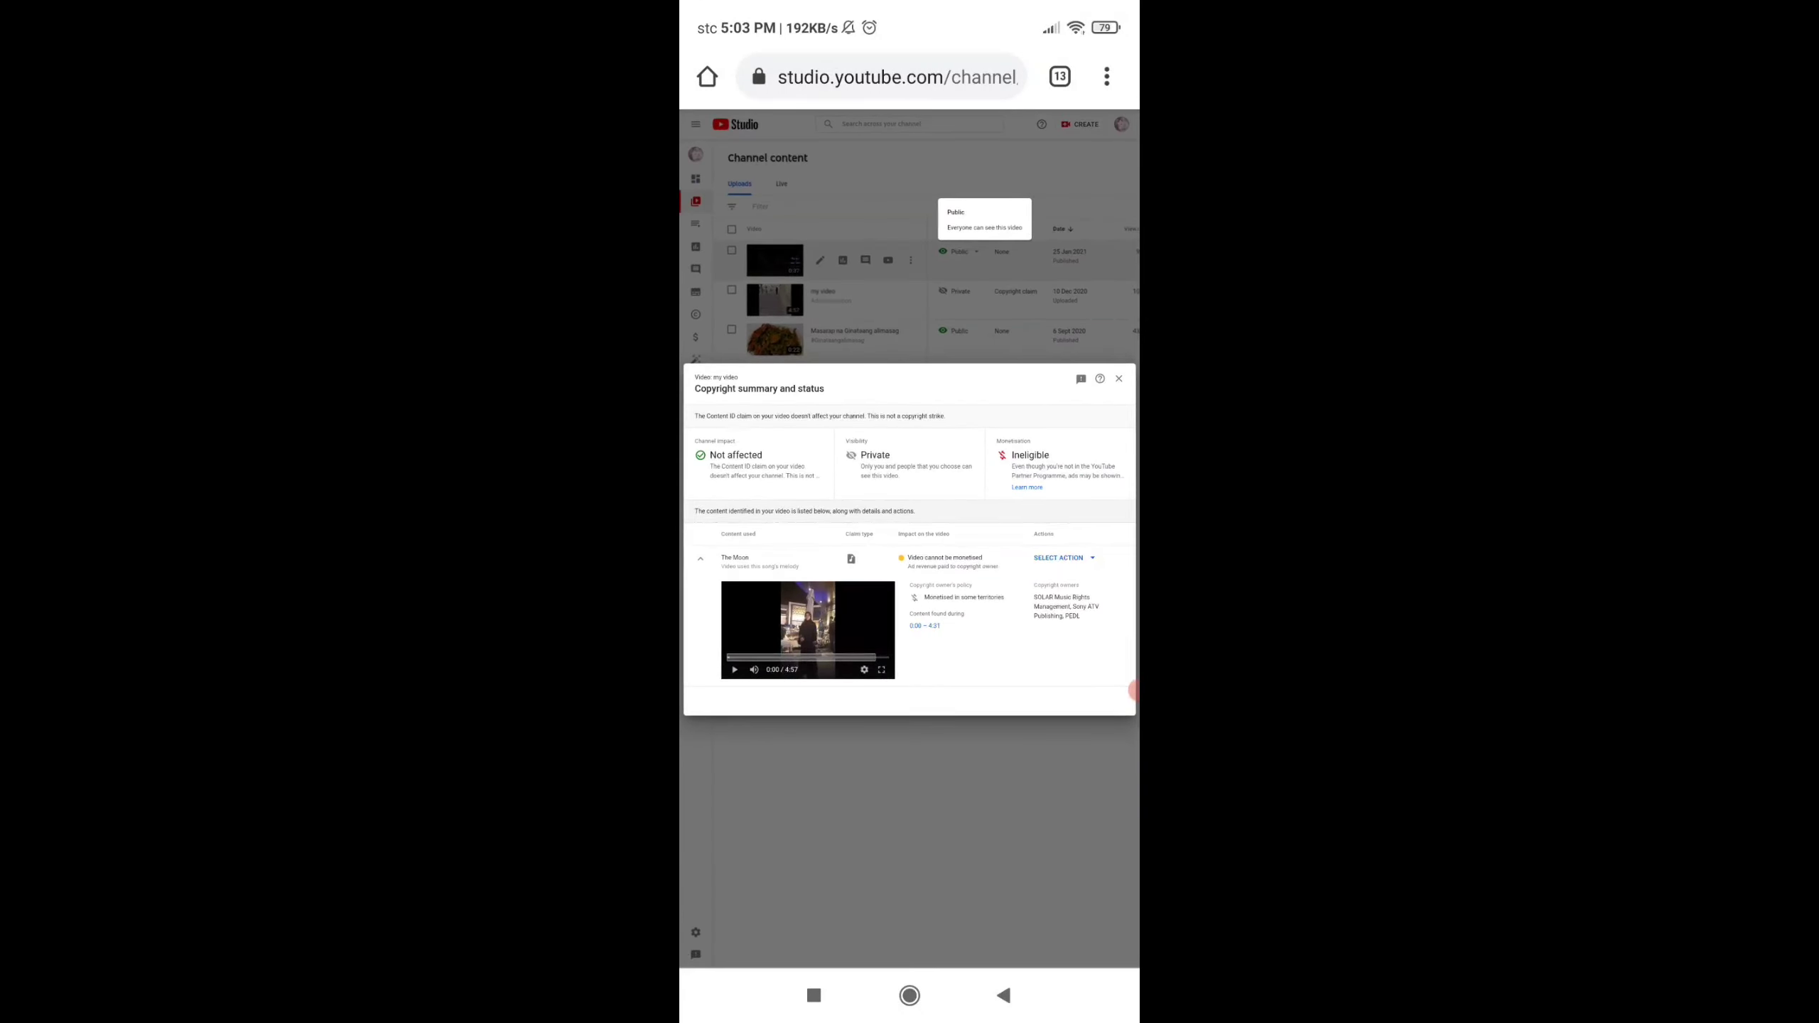
pyautogui.doubleClick(1014, 624)
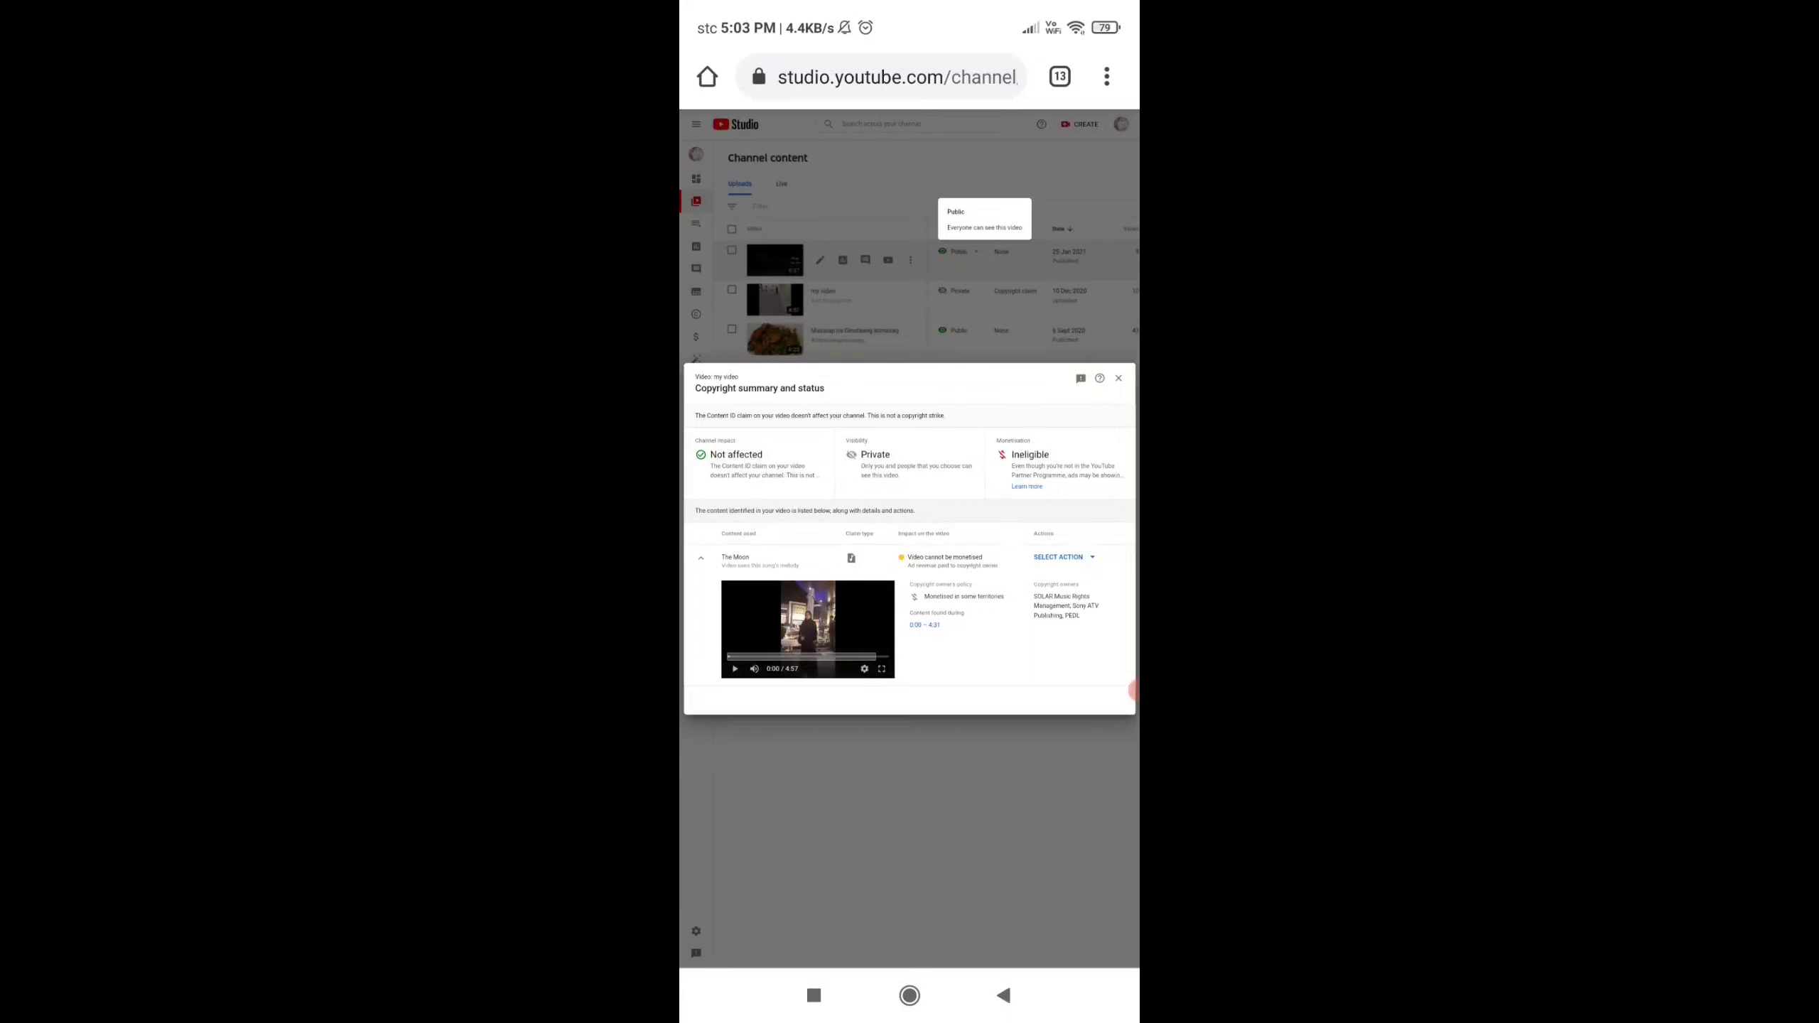
pyautogui.click(1062, 557)
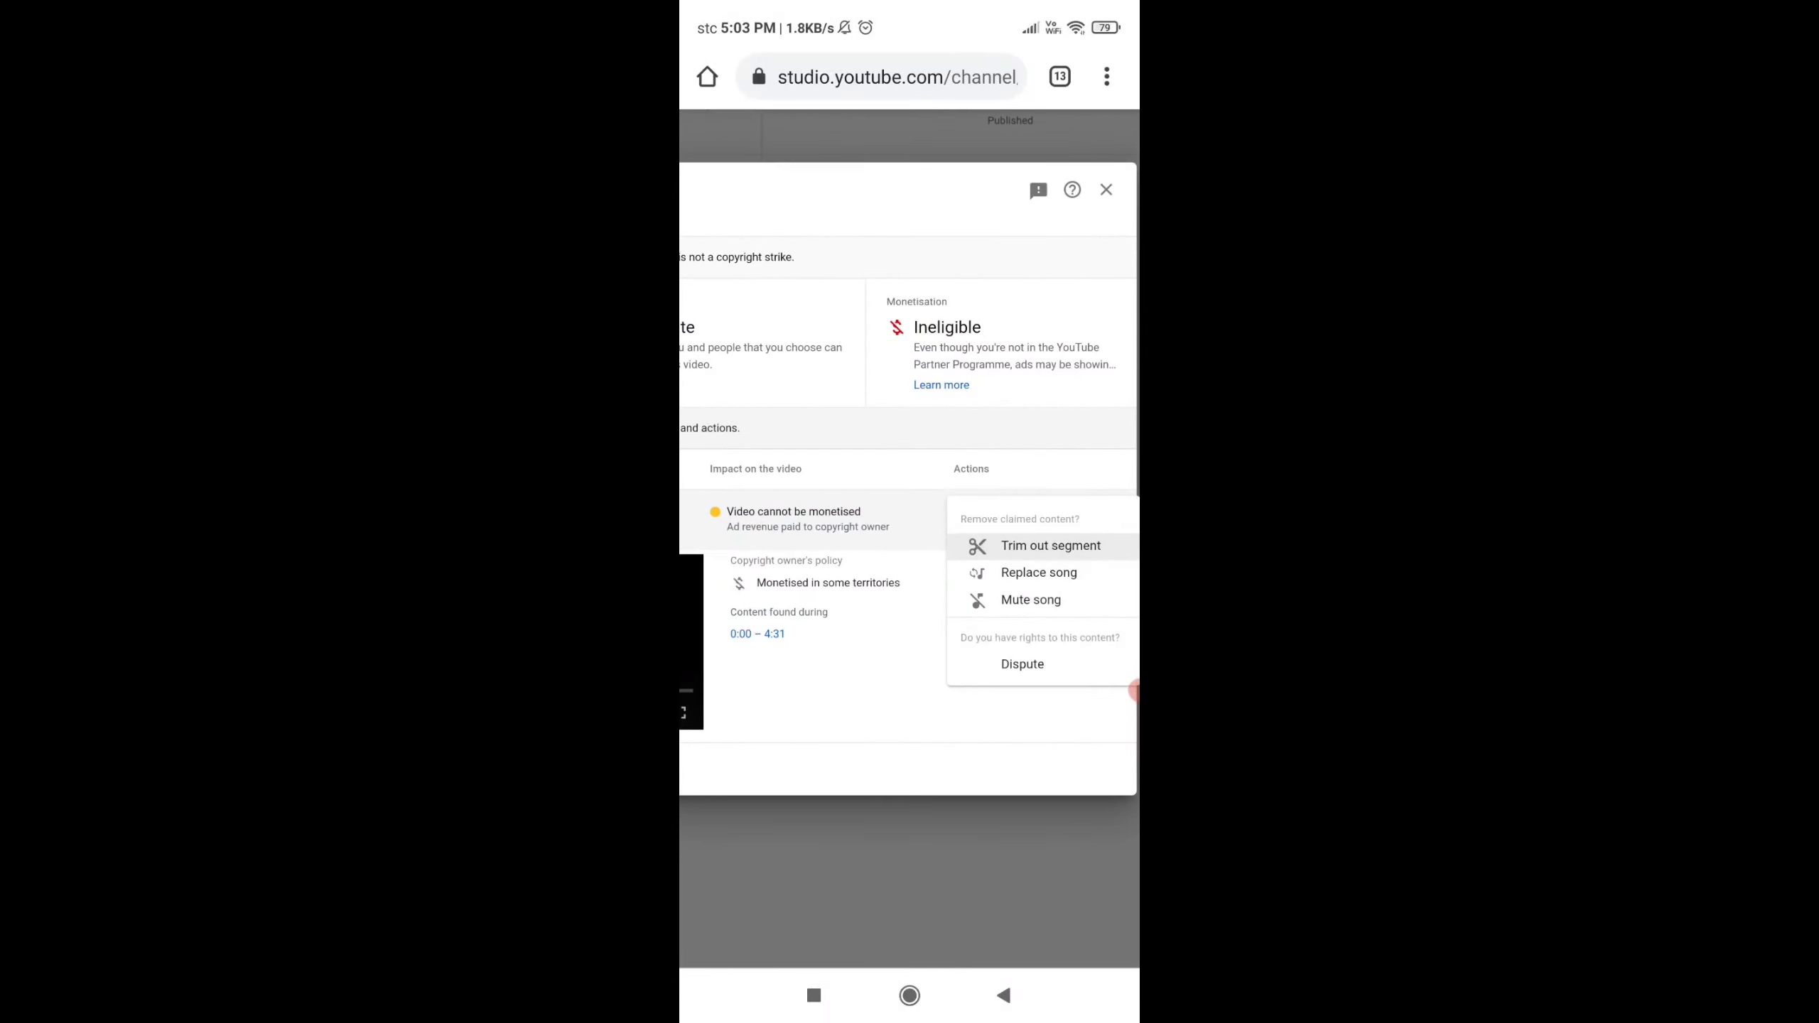
# Choose Replace song and preview 19th Floor, Breatha, Awful, Voices, Stairway, Piano Trap Beethoven and Yah Yah
pyautogui.click(1050, 545)
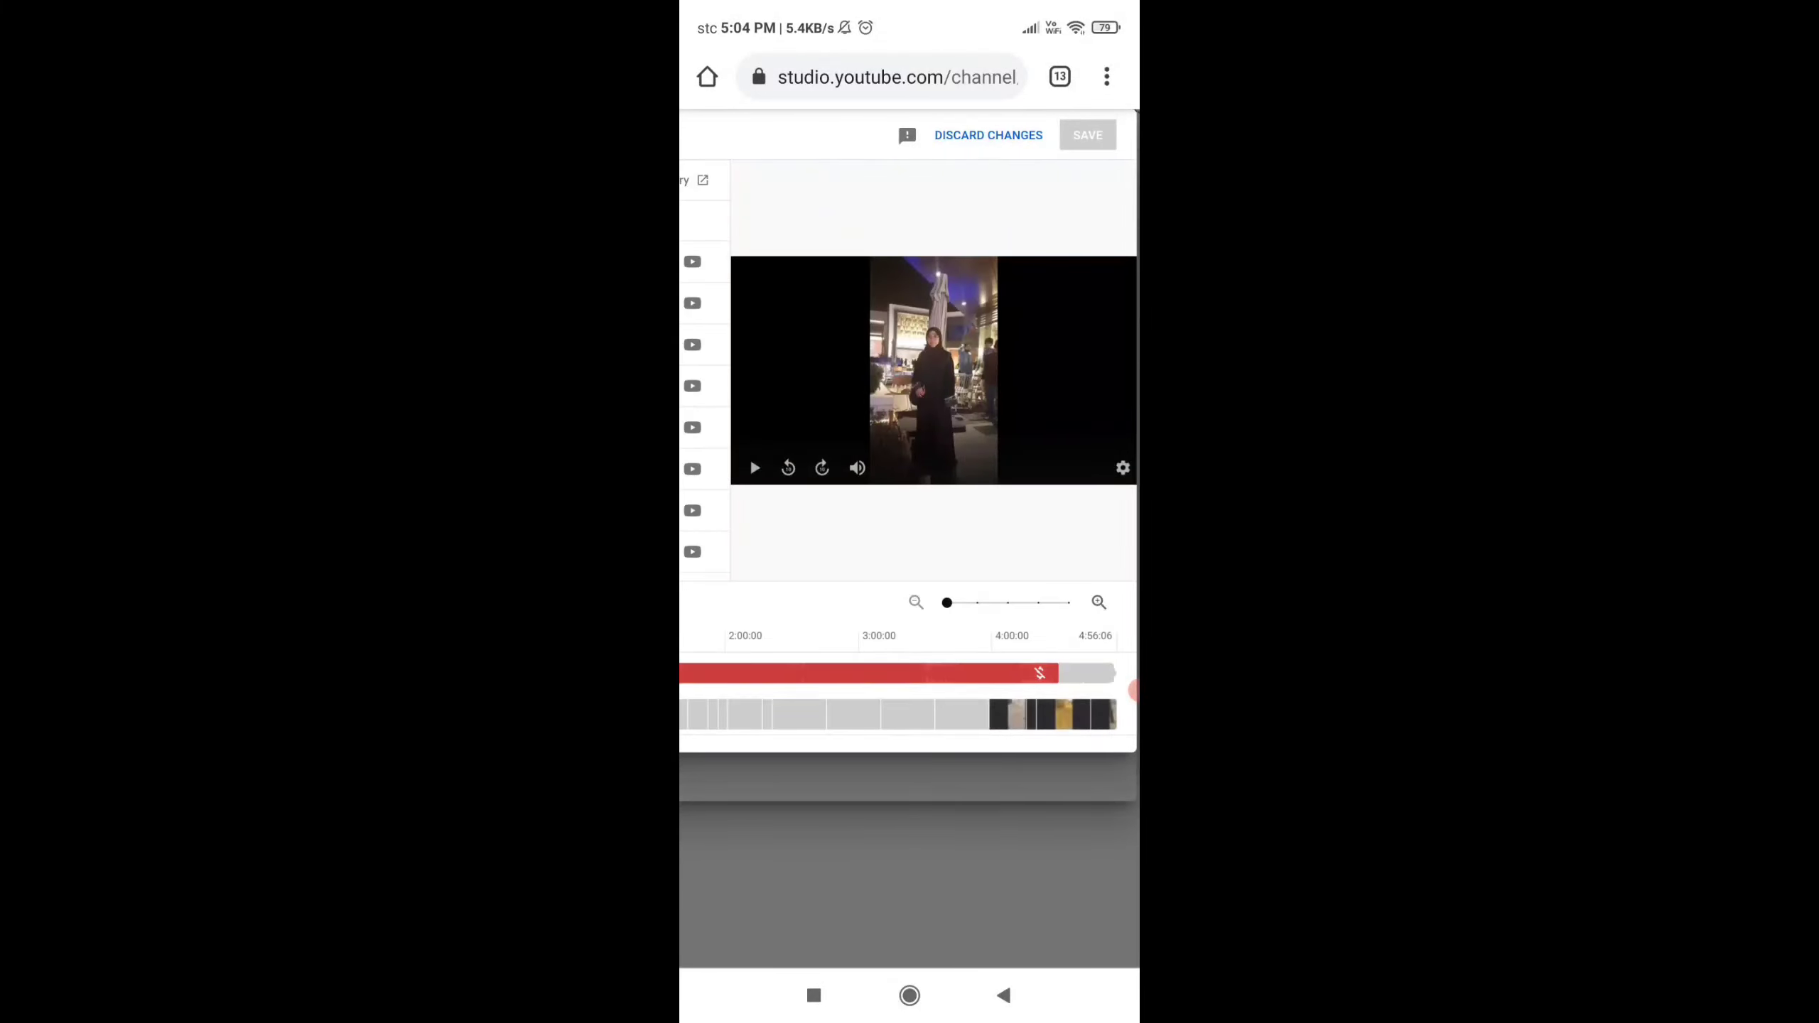
pyautogui.hscroll(-5, 909, 429)
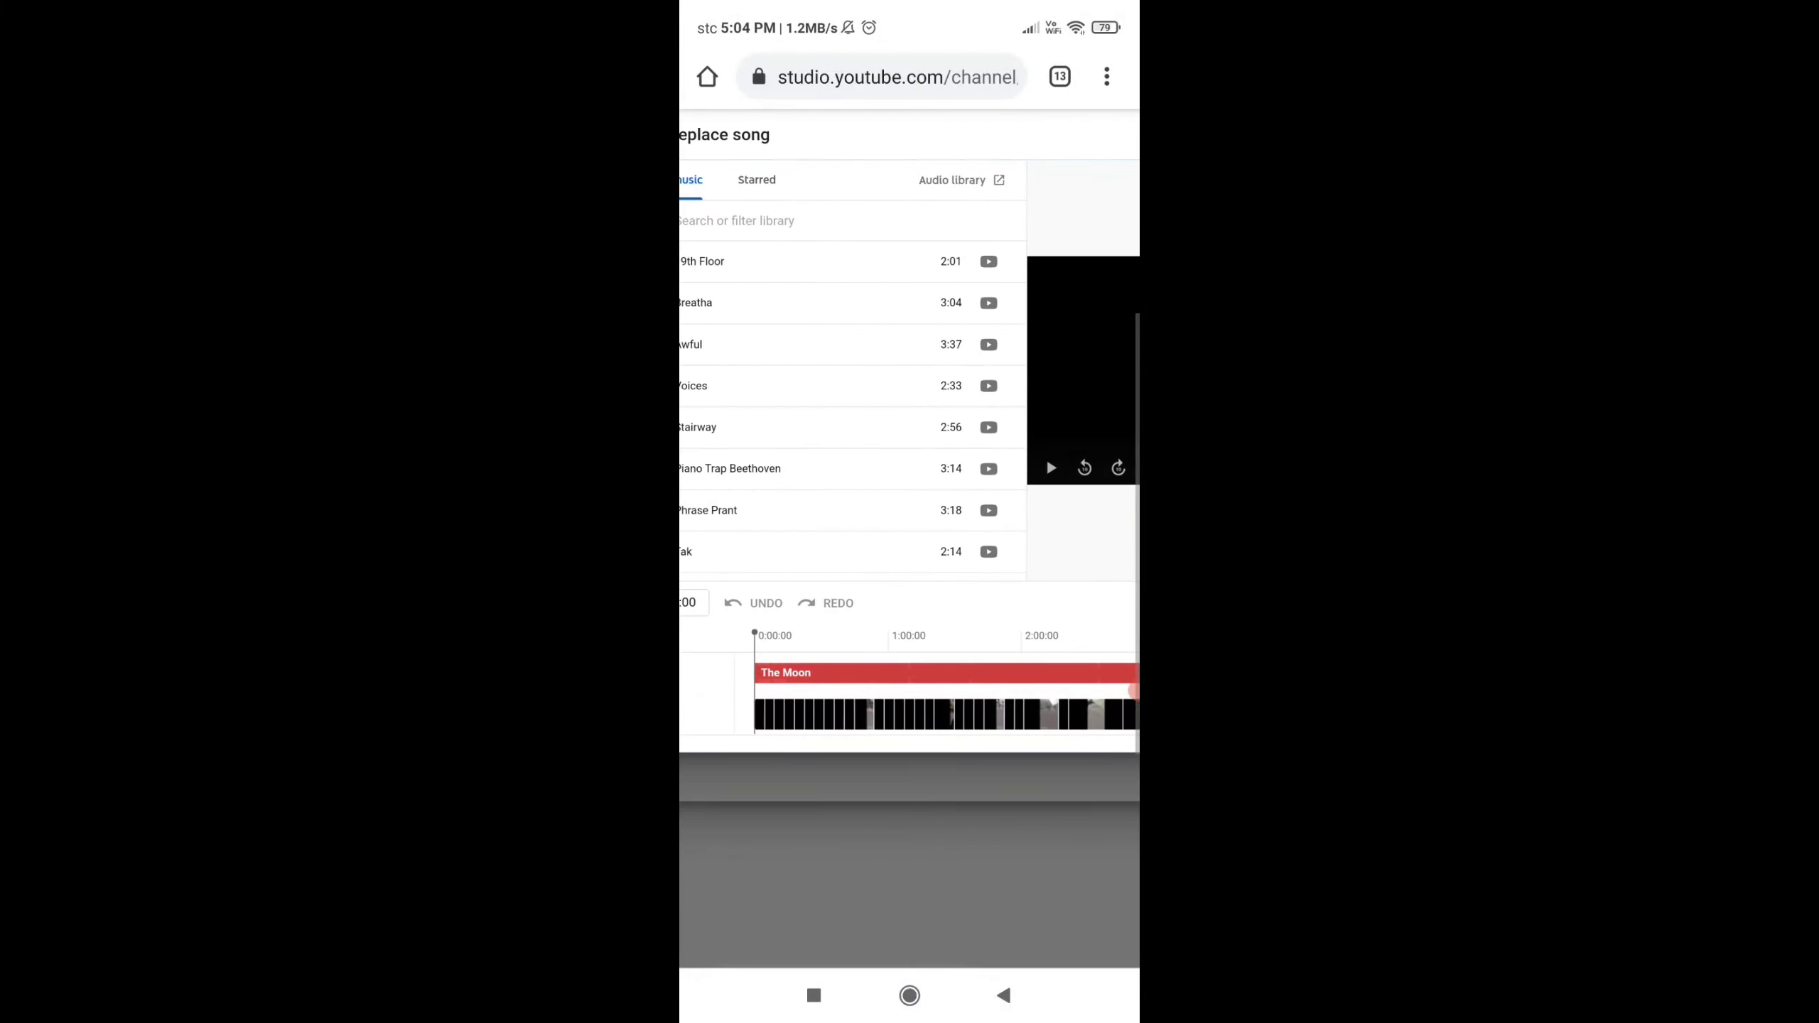
pyautogui.hscroll(-2, 910, 430)
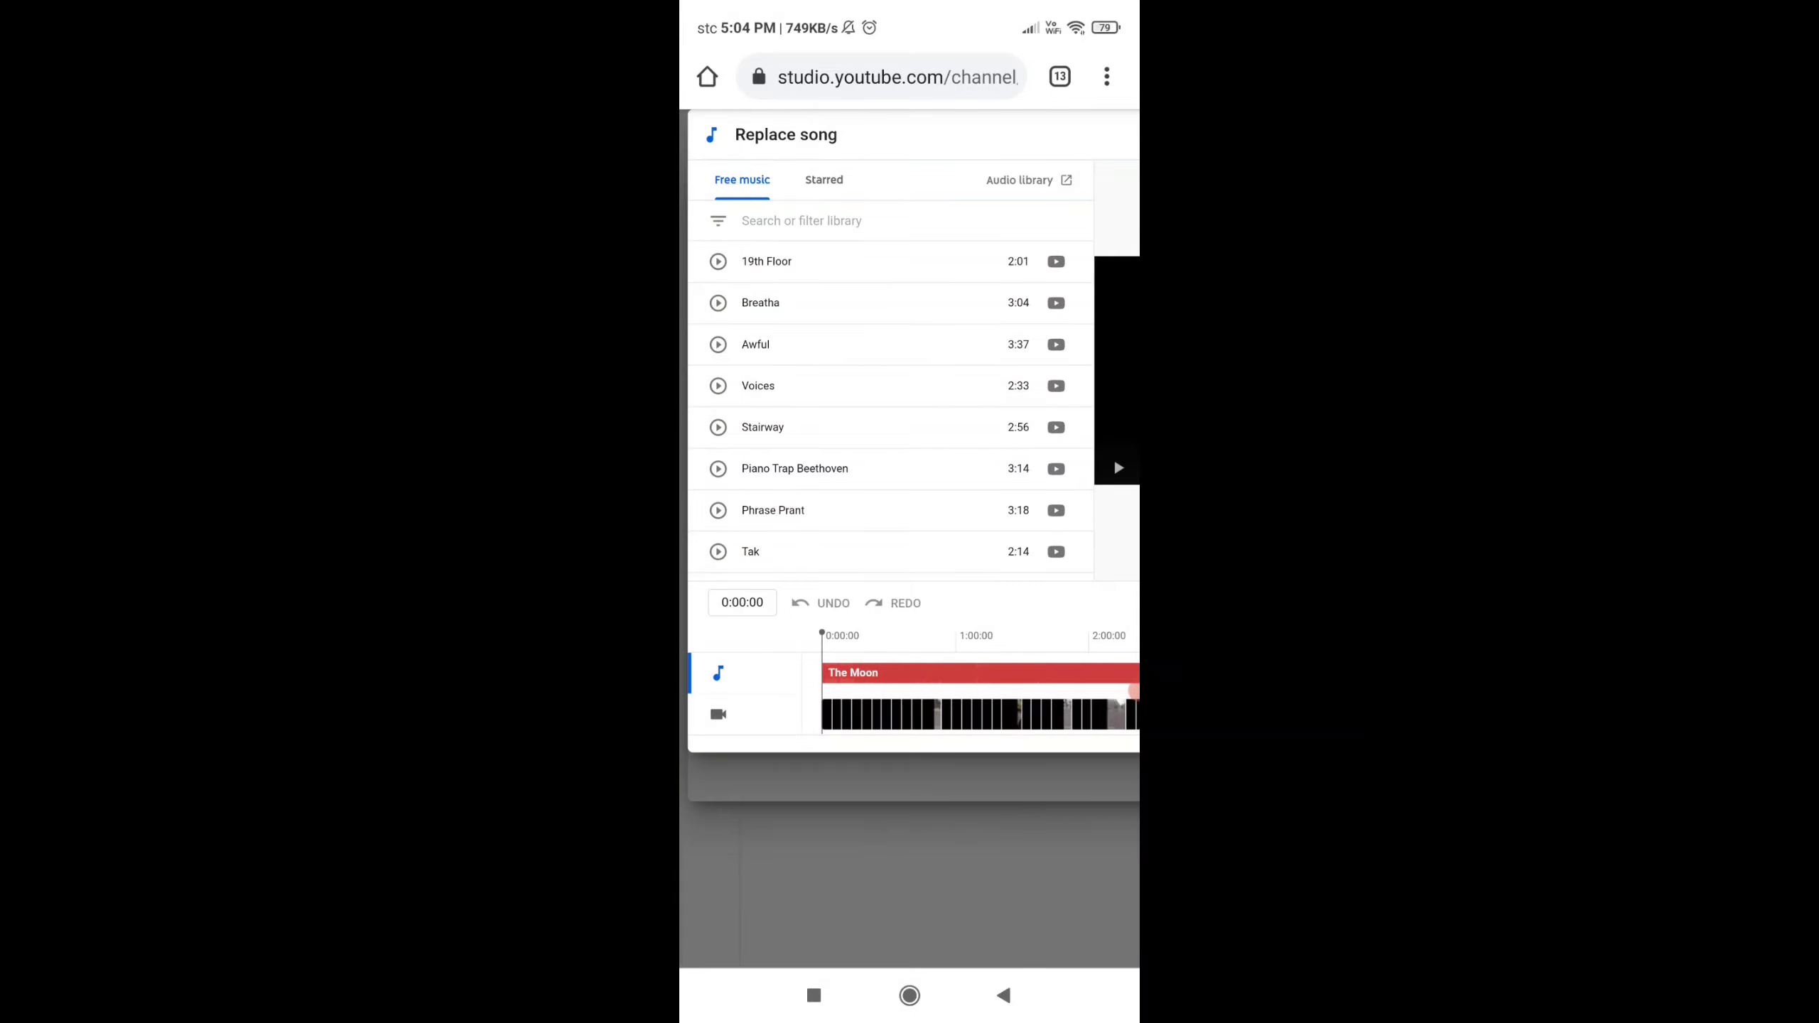
pyautogui.scroll(1, 909, 502)
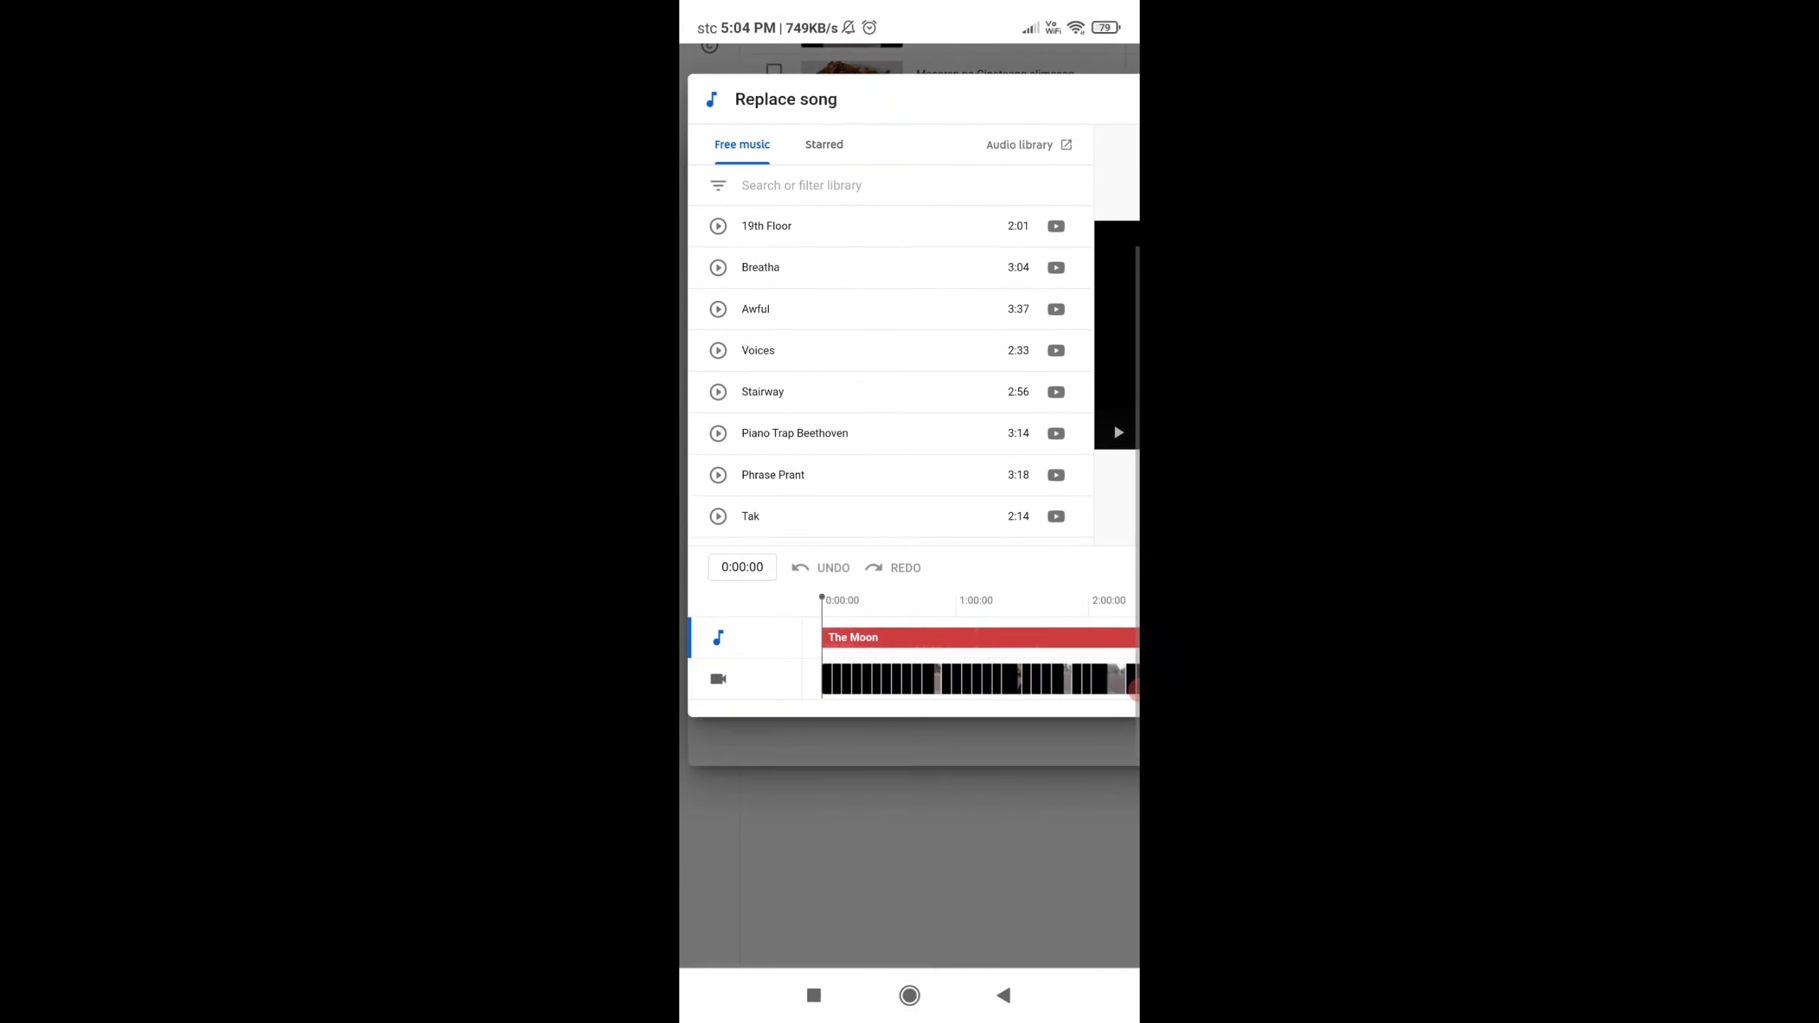
pyautogui.scroll(2, 910, 502)
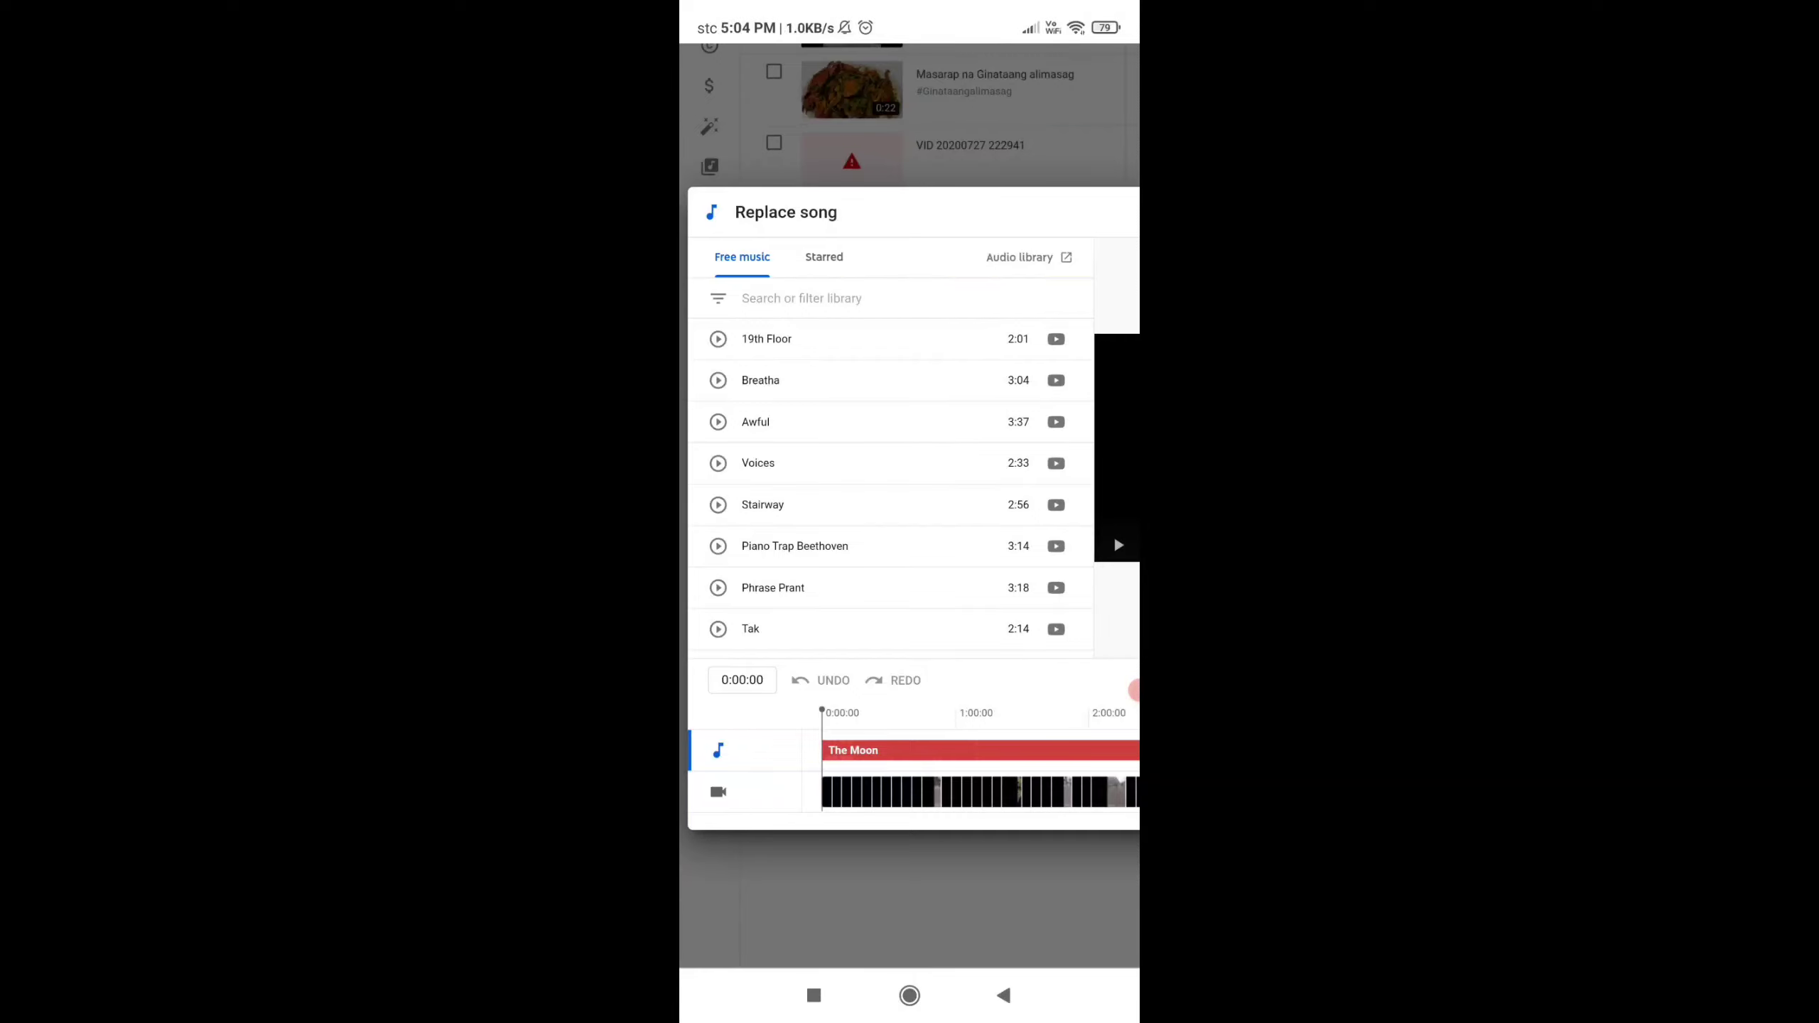
pyautogui.click(717, 338)
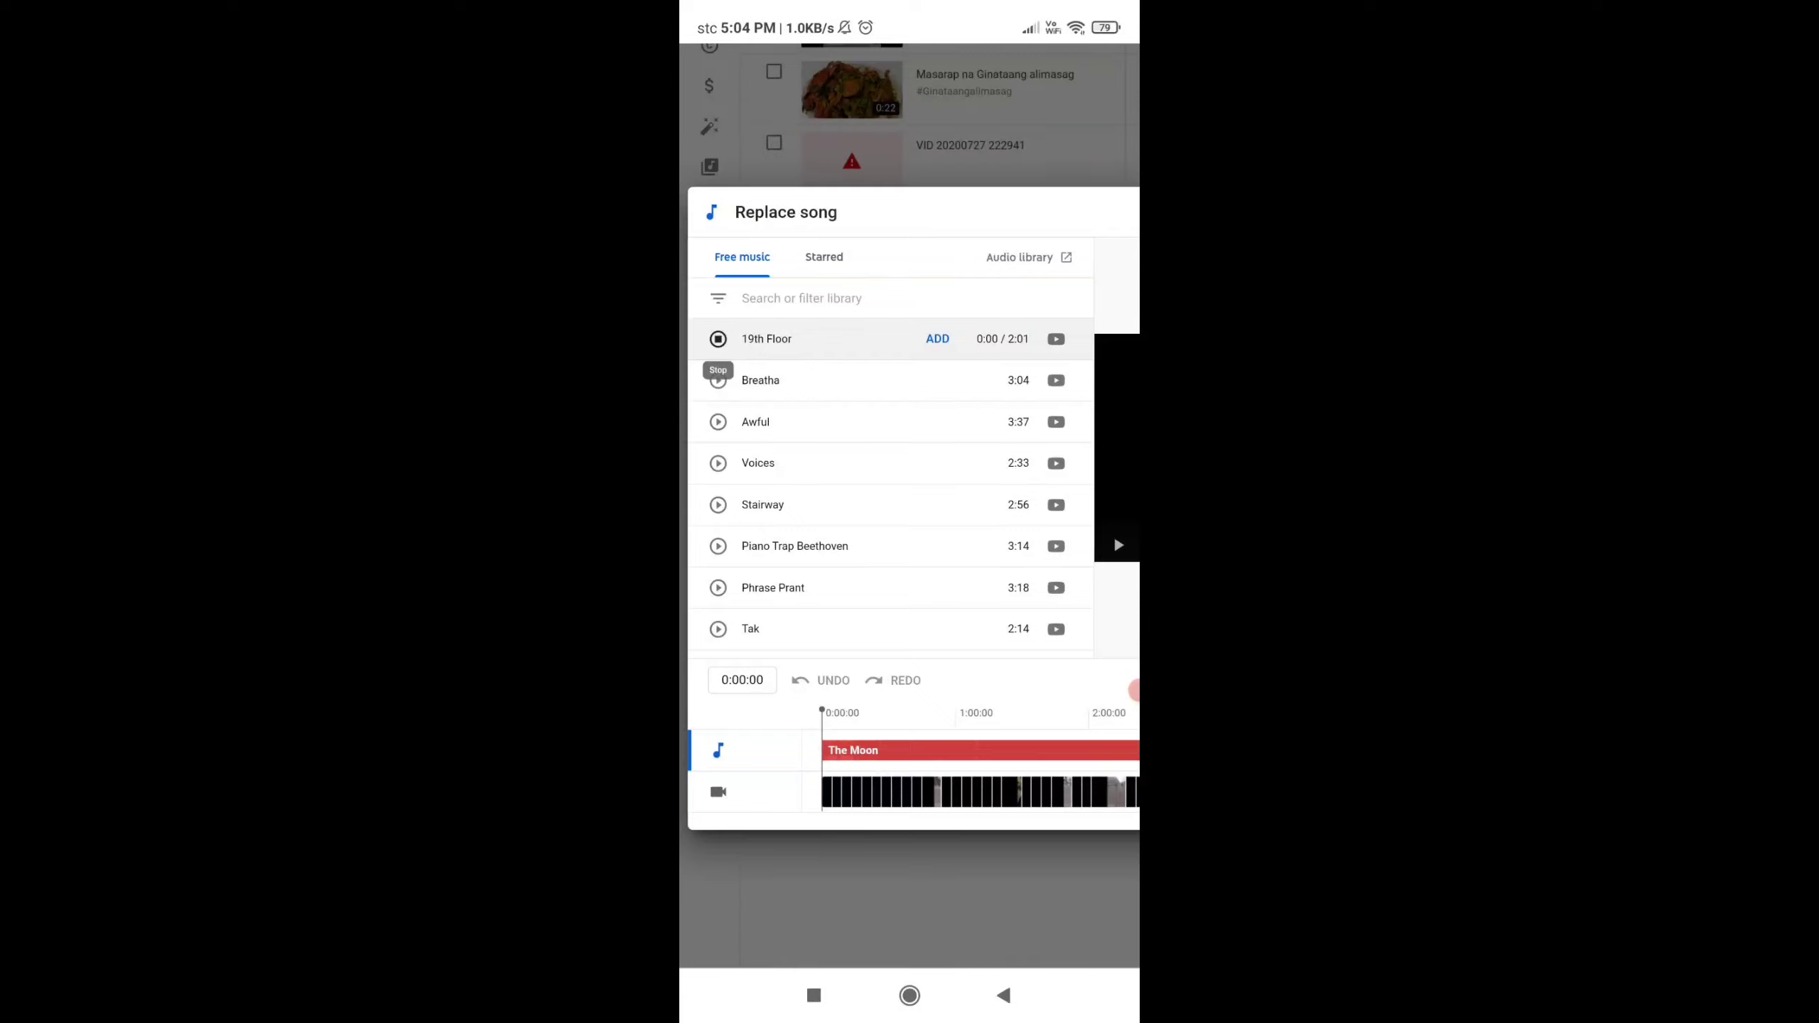
pyautogui.click(718, 379)
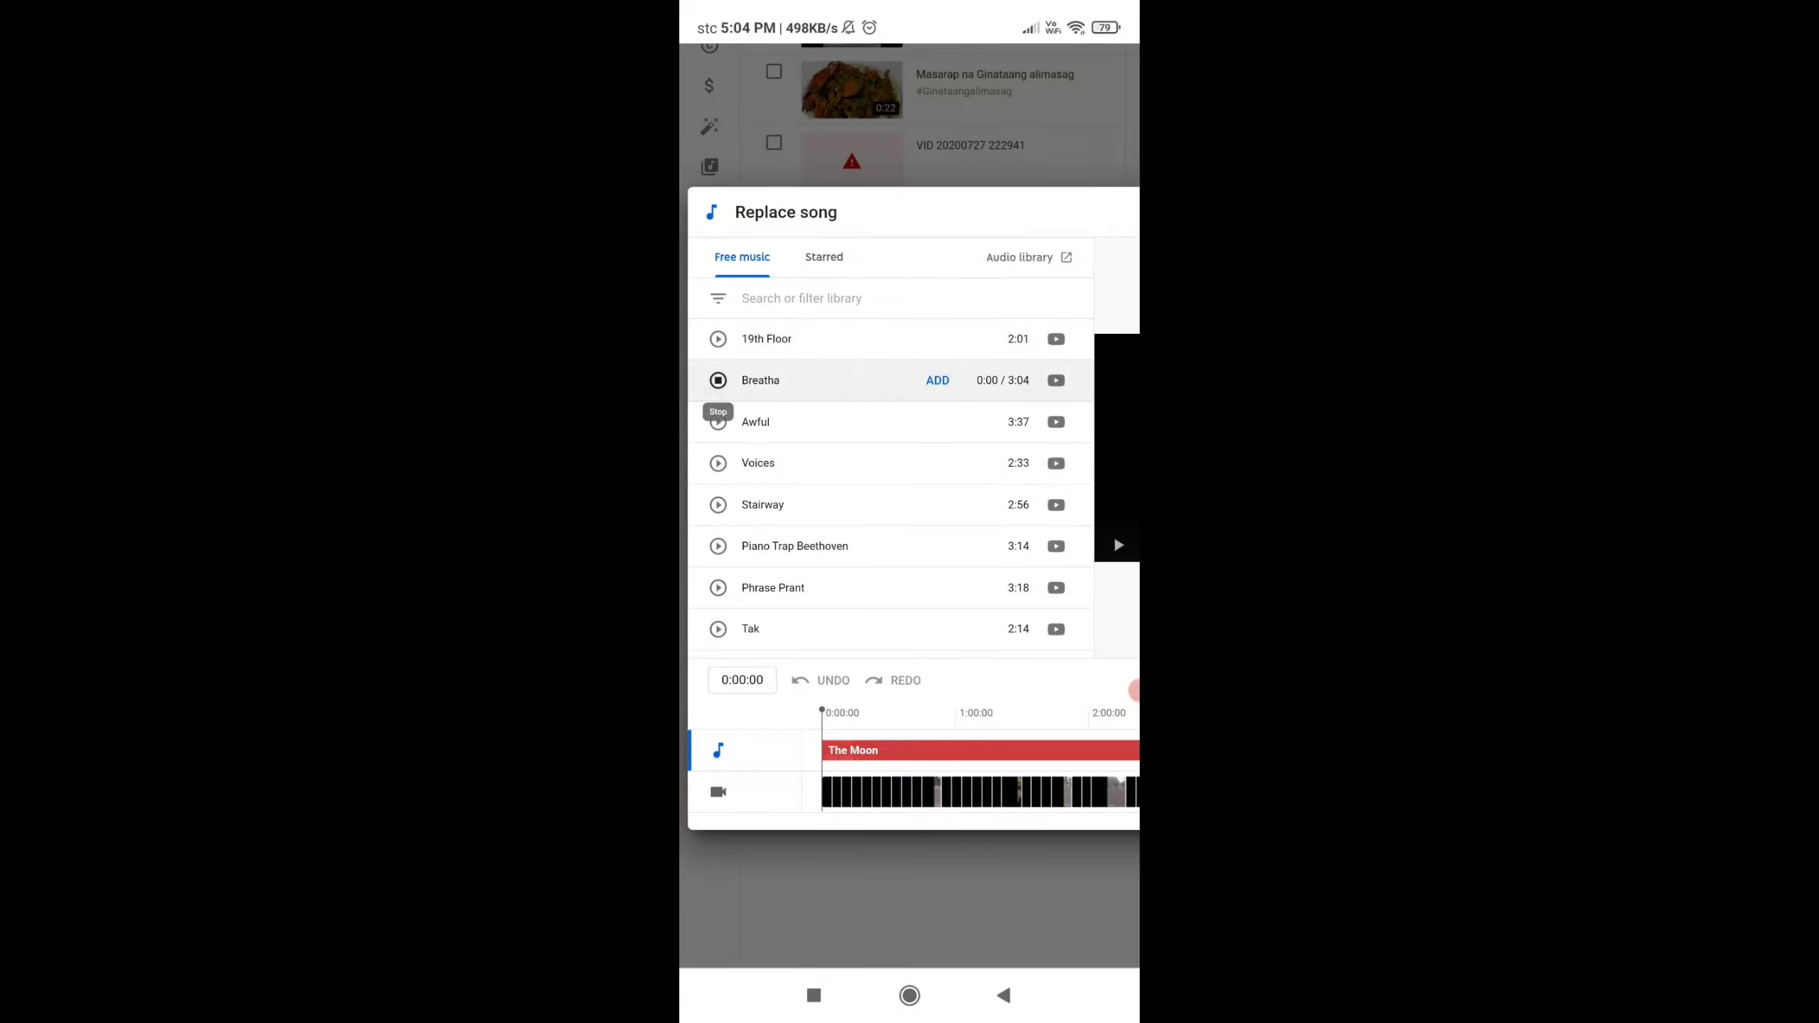
pyautogui.click(718, 421)
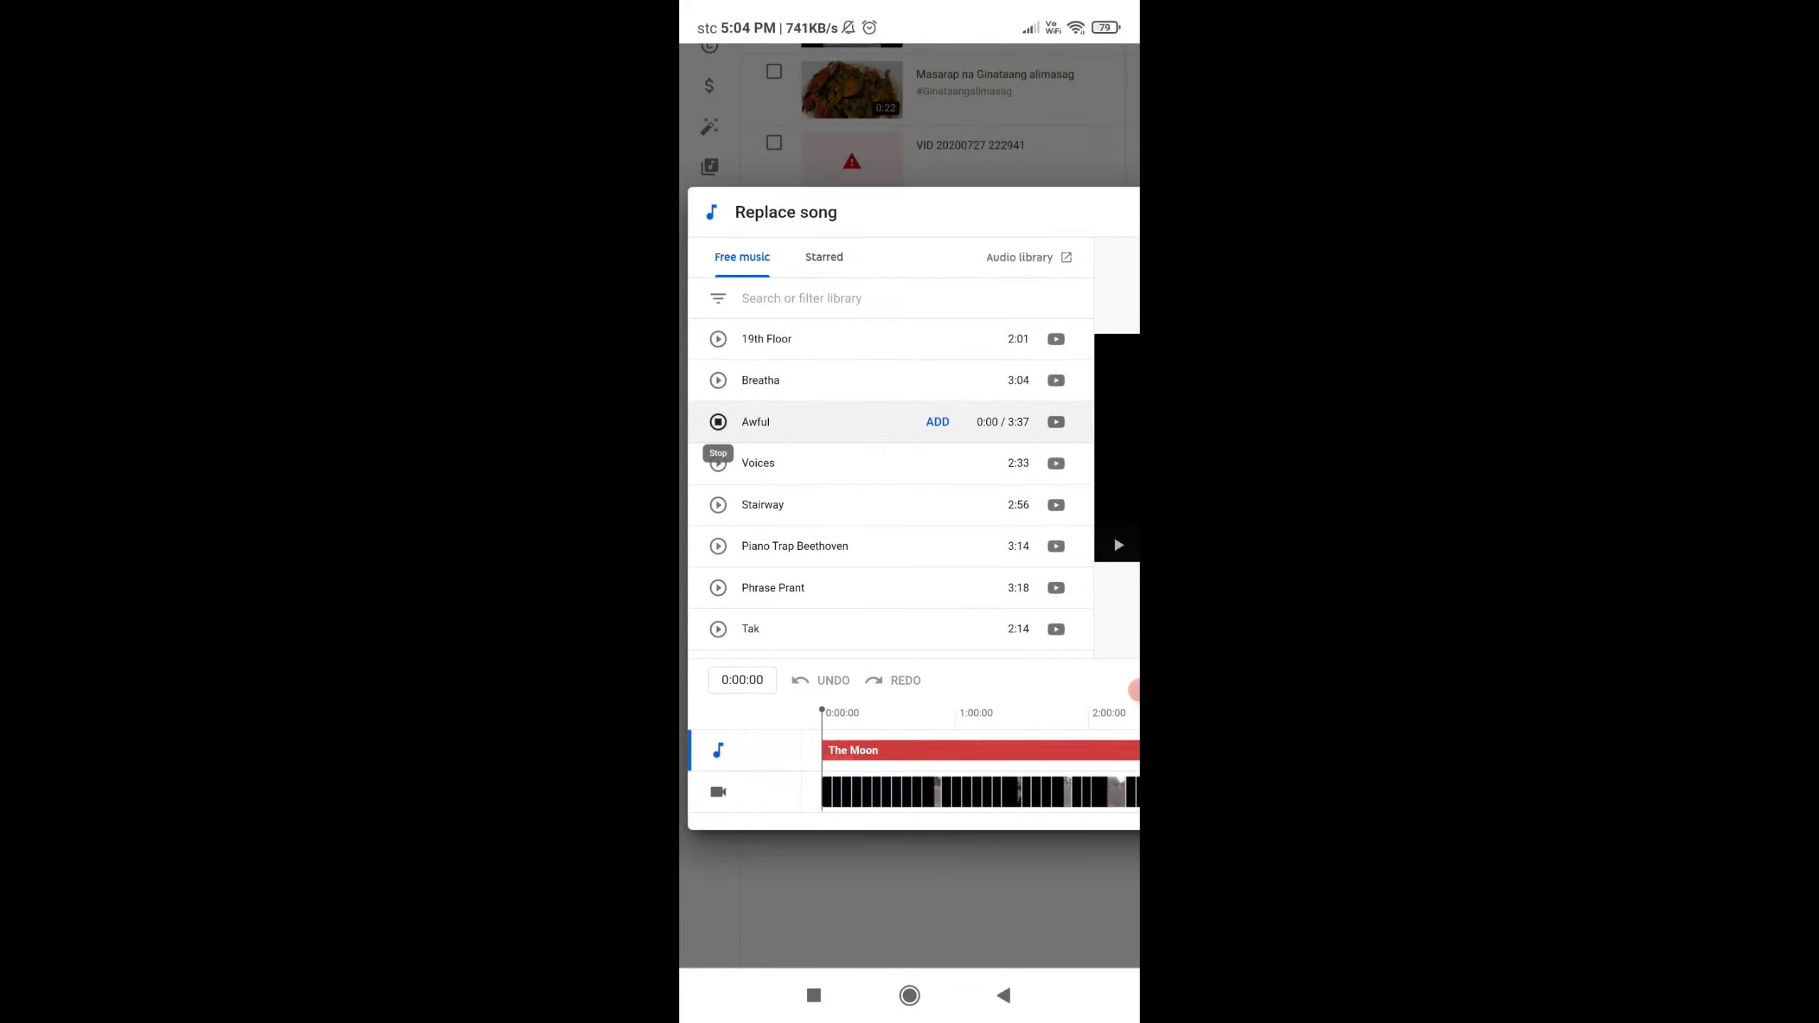
pyautogui.click(717, 463)
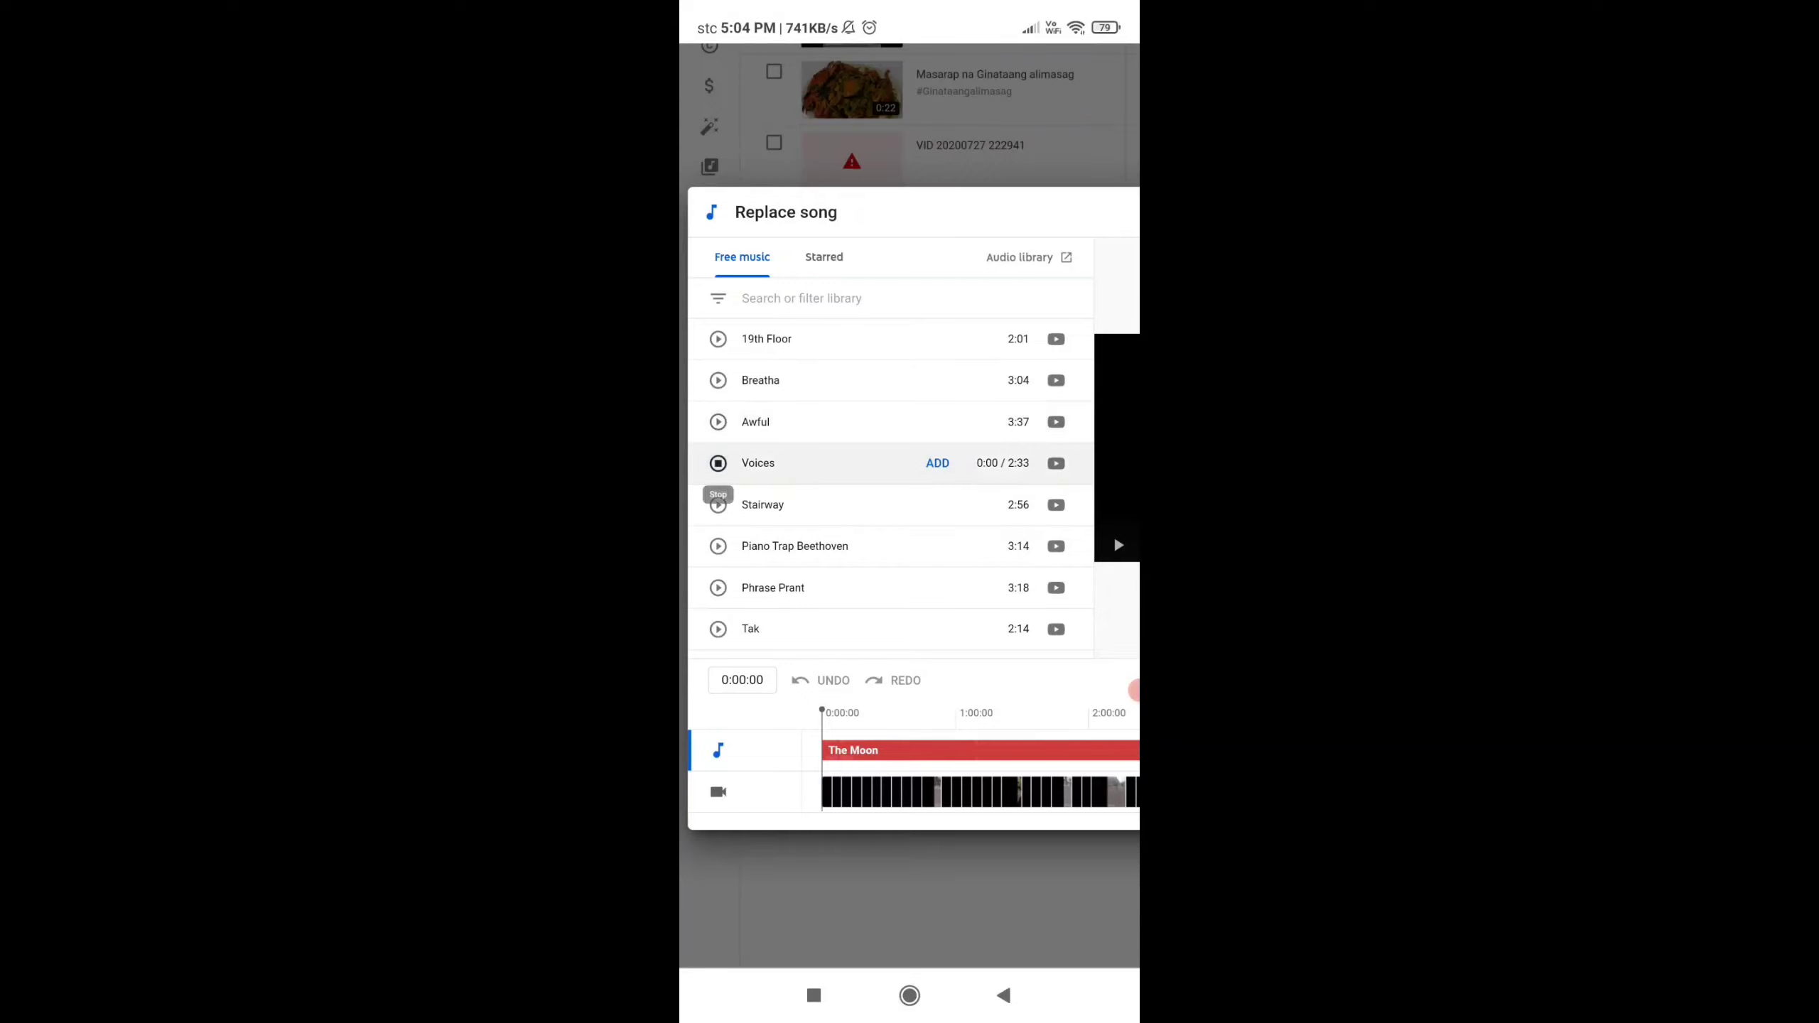
pyautogui.click(718, 504)
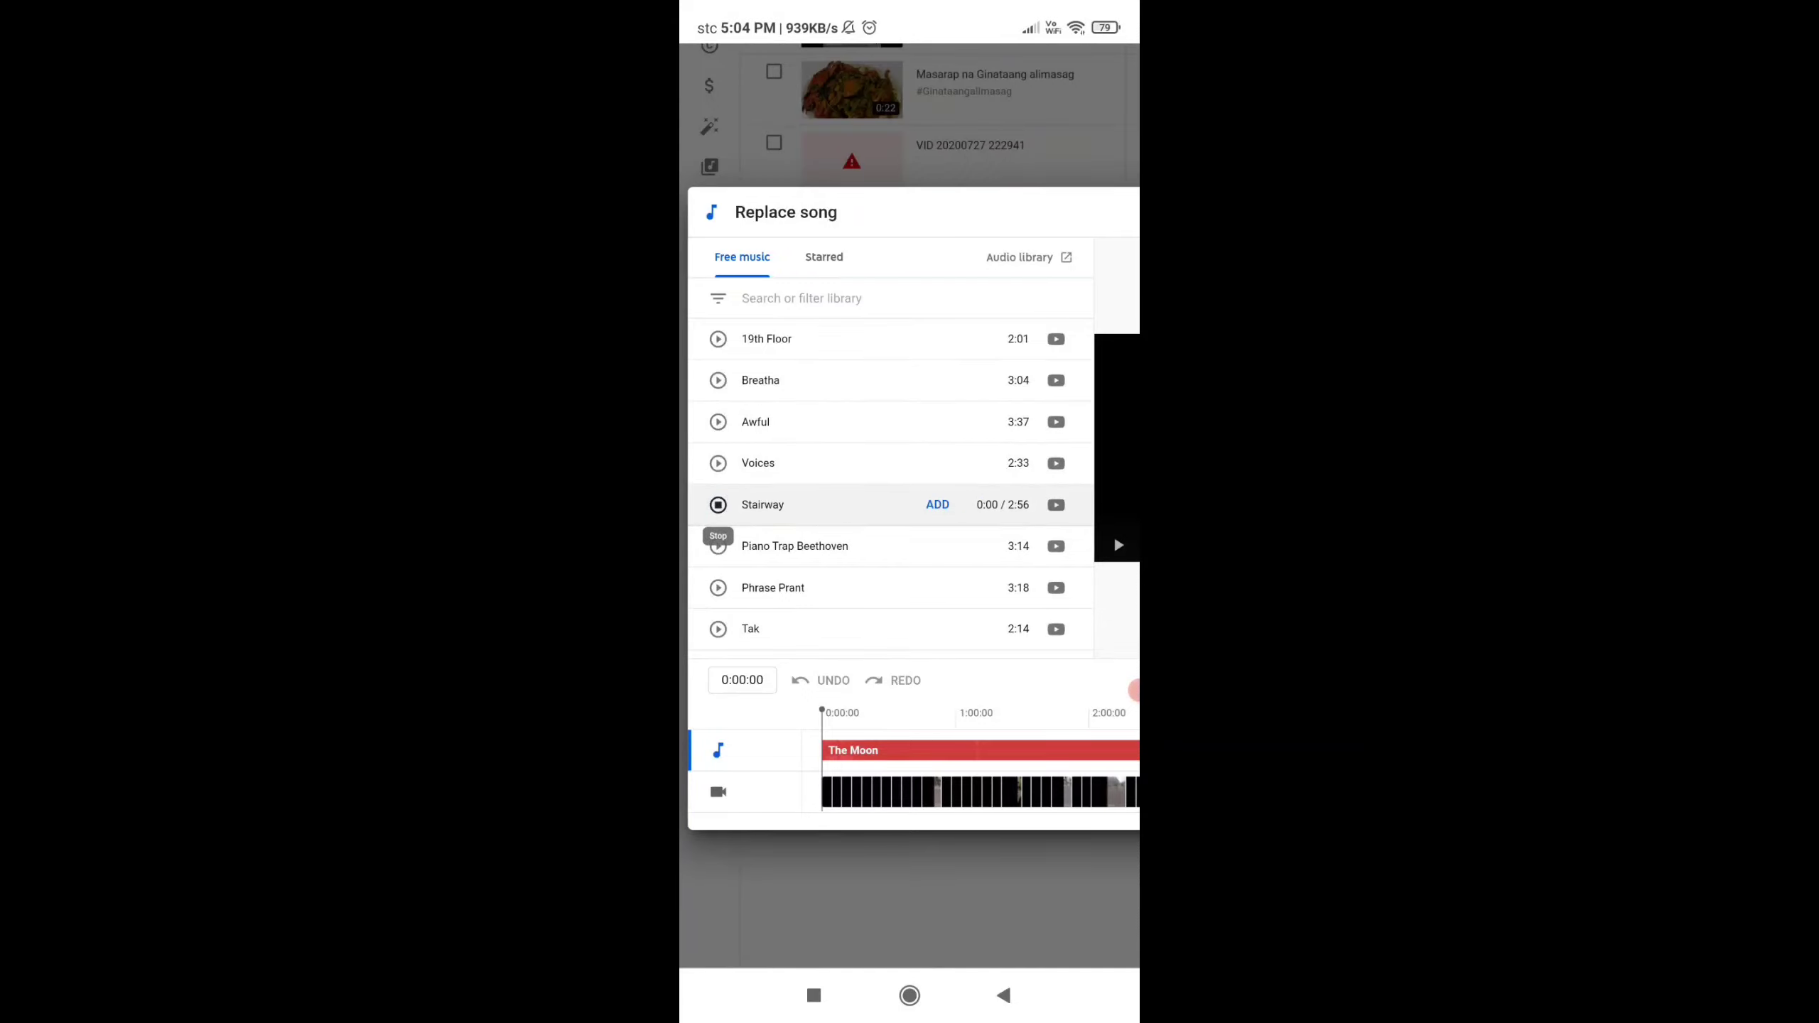
pyautogui.scroll(-3, 718, 504)
pyautogui.click(718, 422)
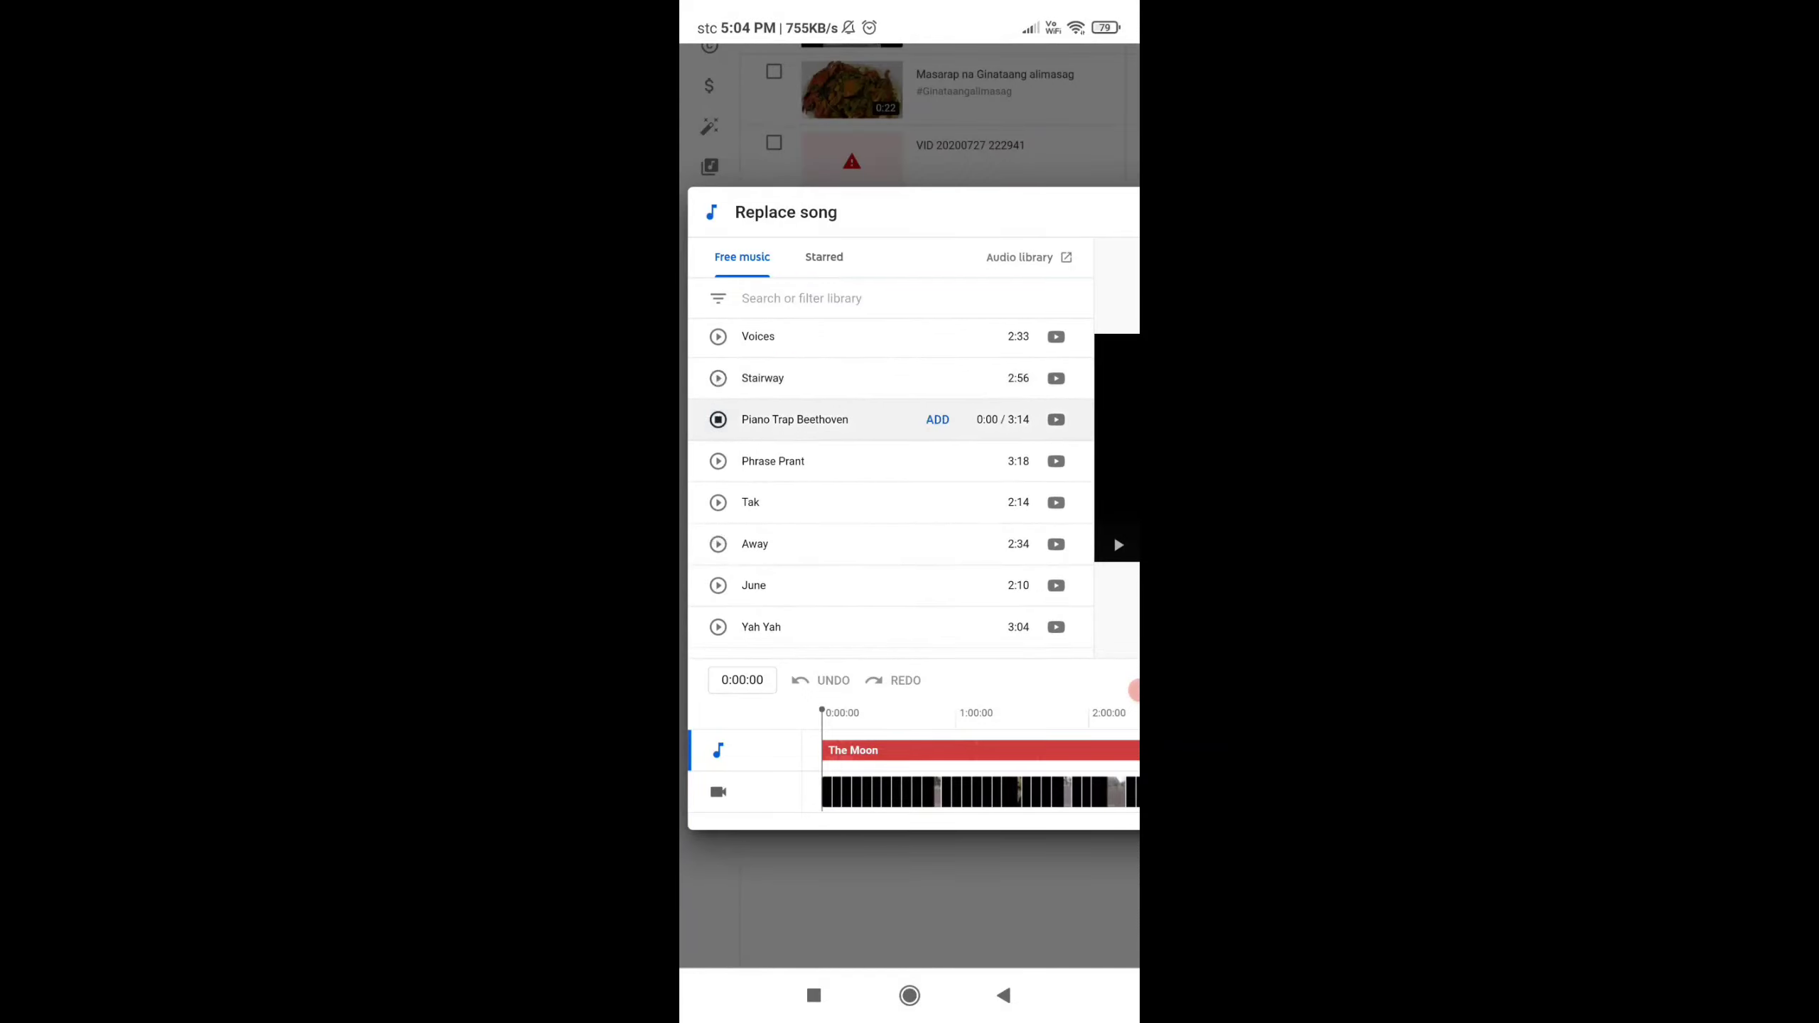
pyautogui.scroll(-3, 717, 505)
pyautogui.click(717, 495)
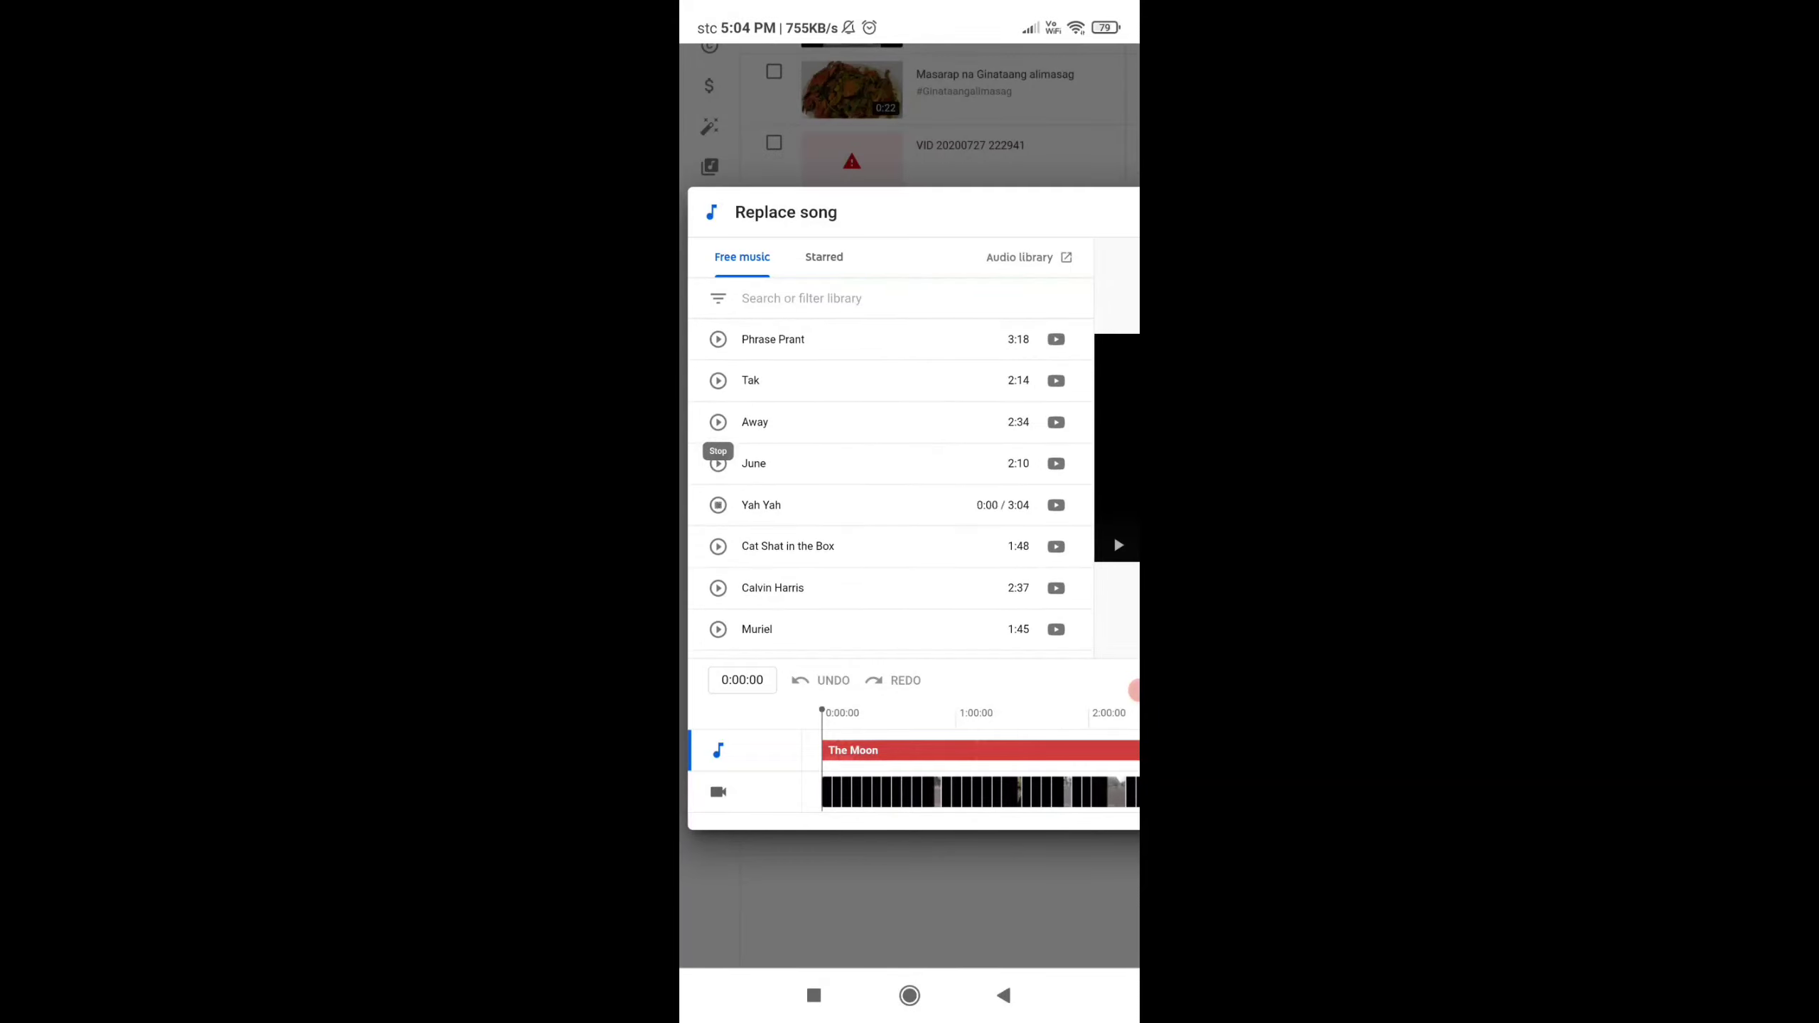
pyautogui.scroll(-2, 718, 516)
pyautogui.scroll(-3, 718, 515)
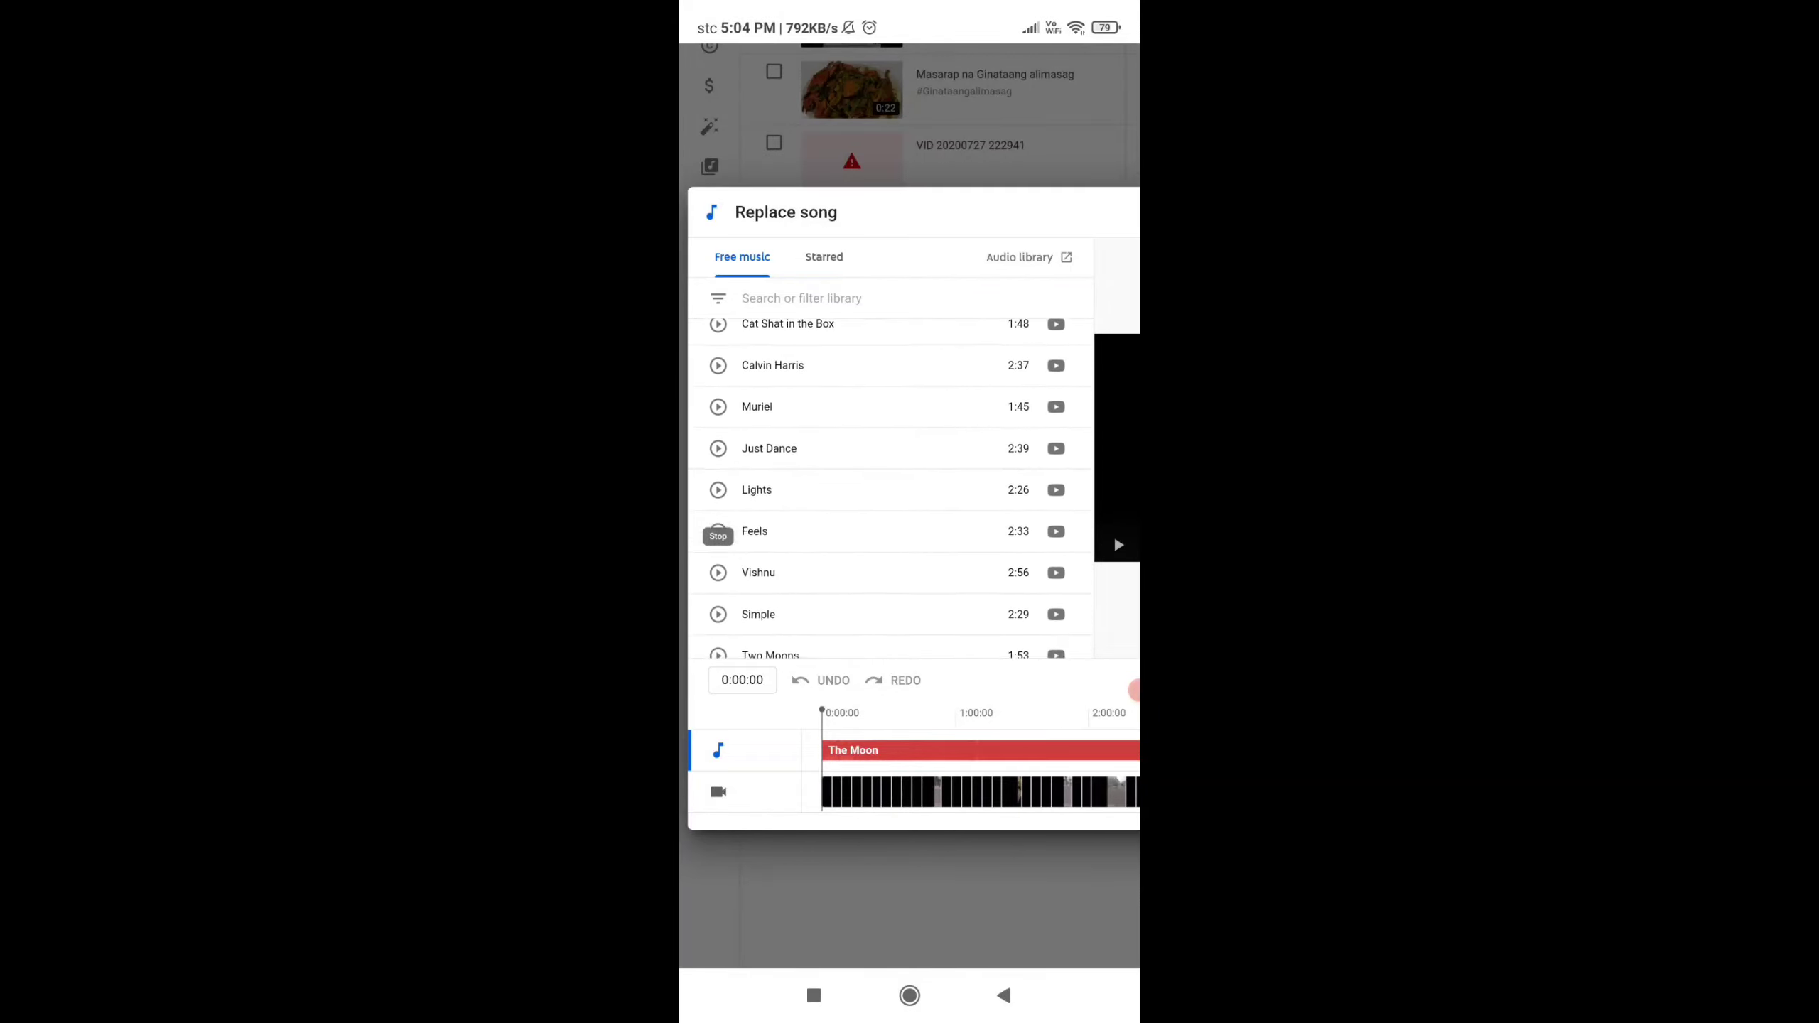
pyautogui.scroll(-1, 718, 516)
pyautogui.scroll(-2, 717, 515)
pyautogui.scroll(-1, 718, 518)
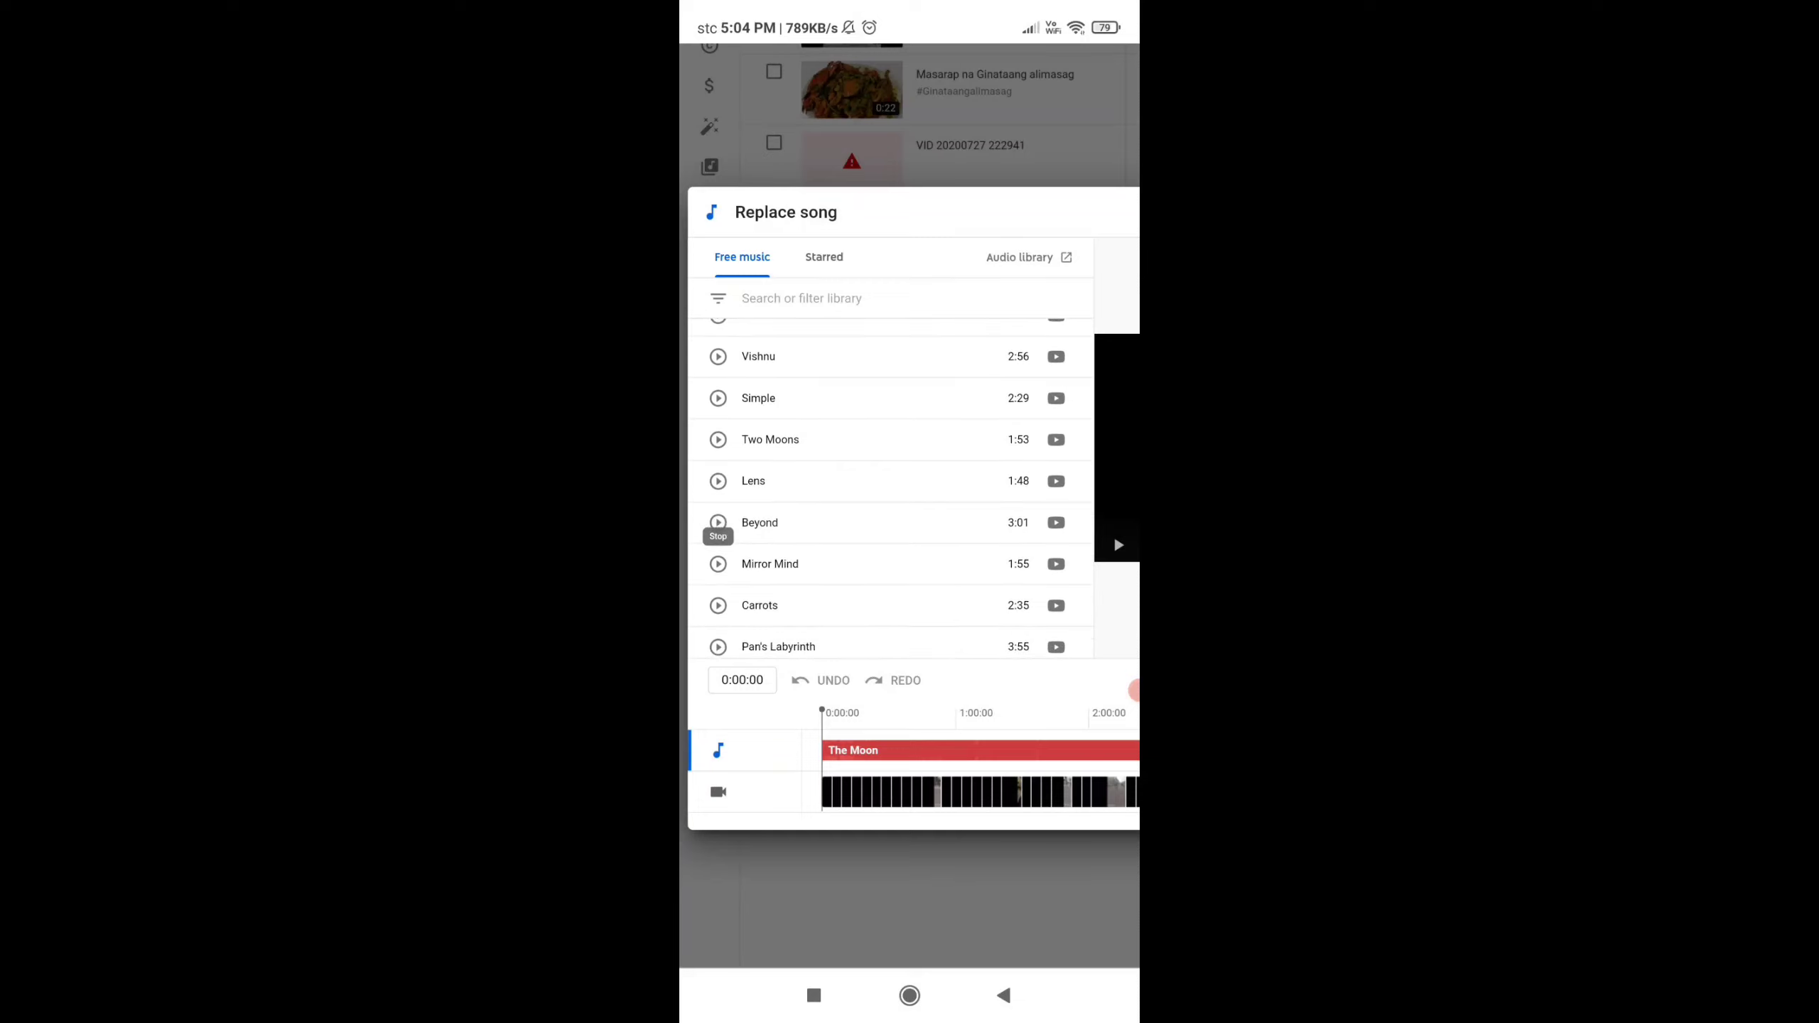
pyautogui.scroll(5, 717, 518)
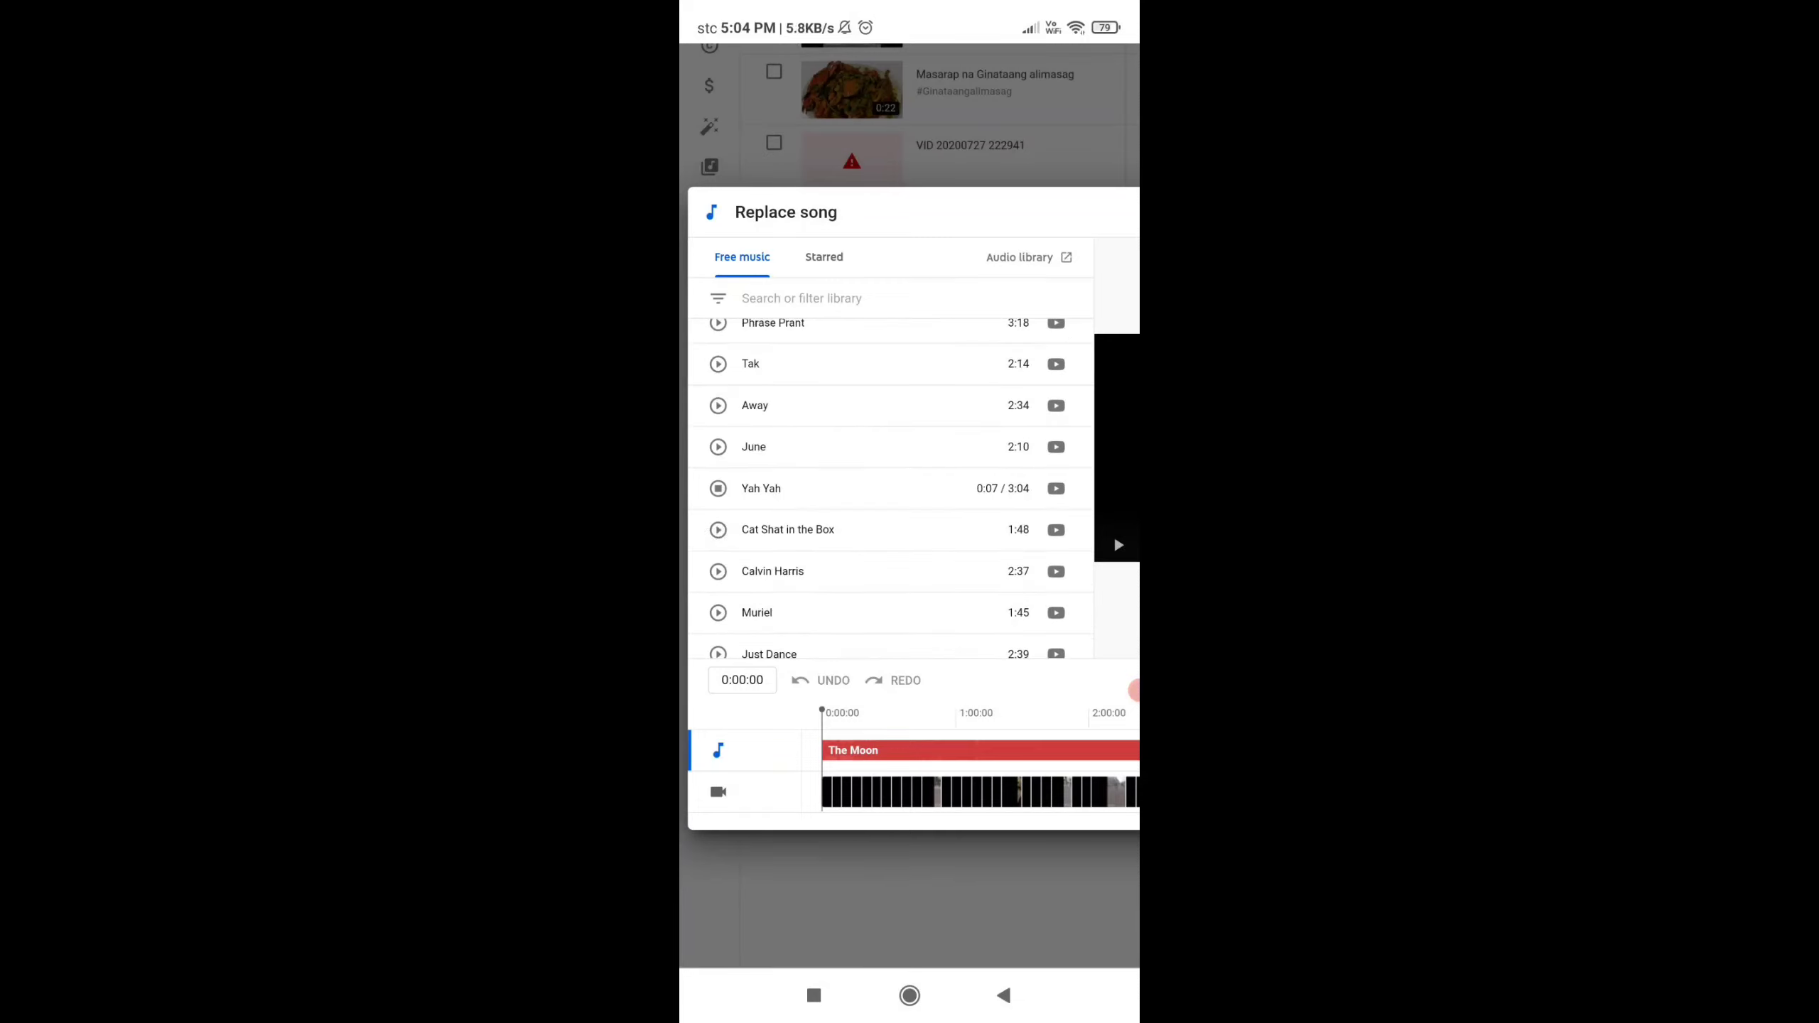
pyautogui.scroll(-4, 888, 488)
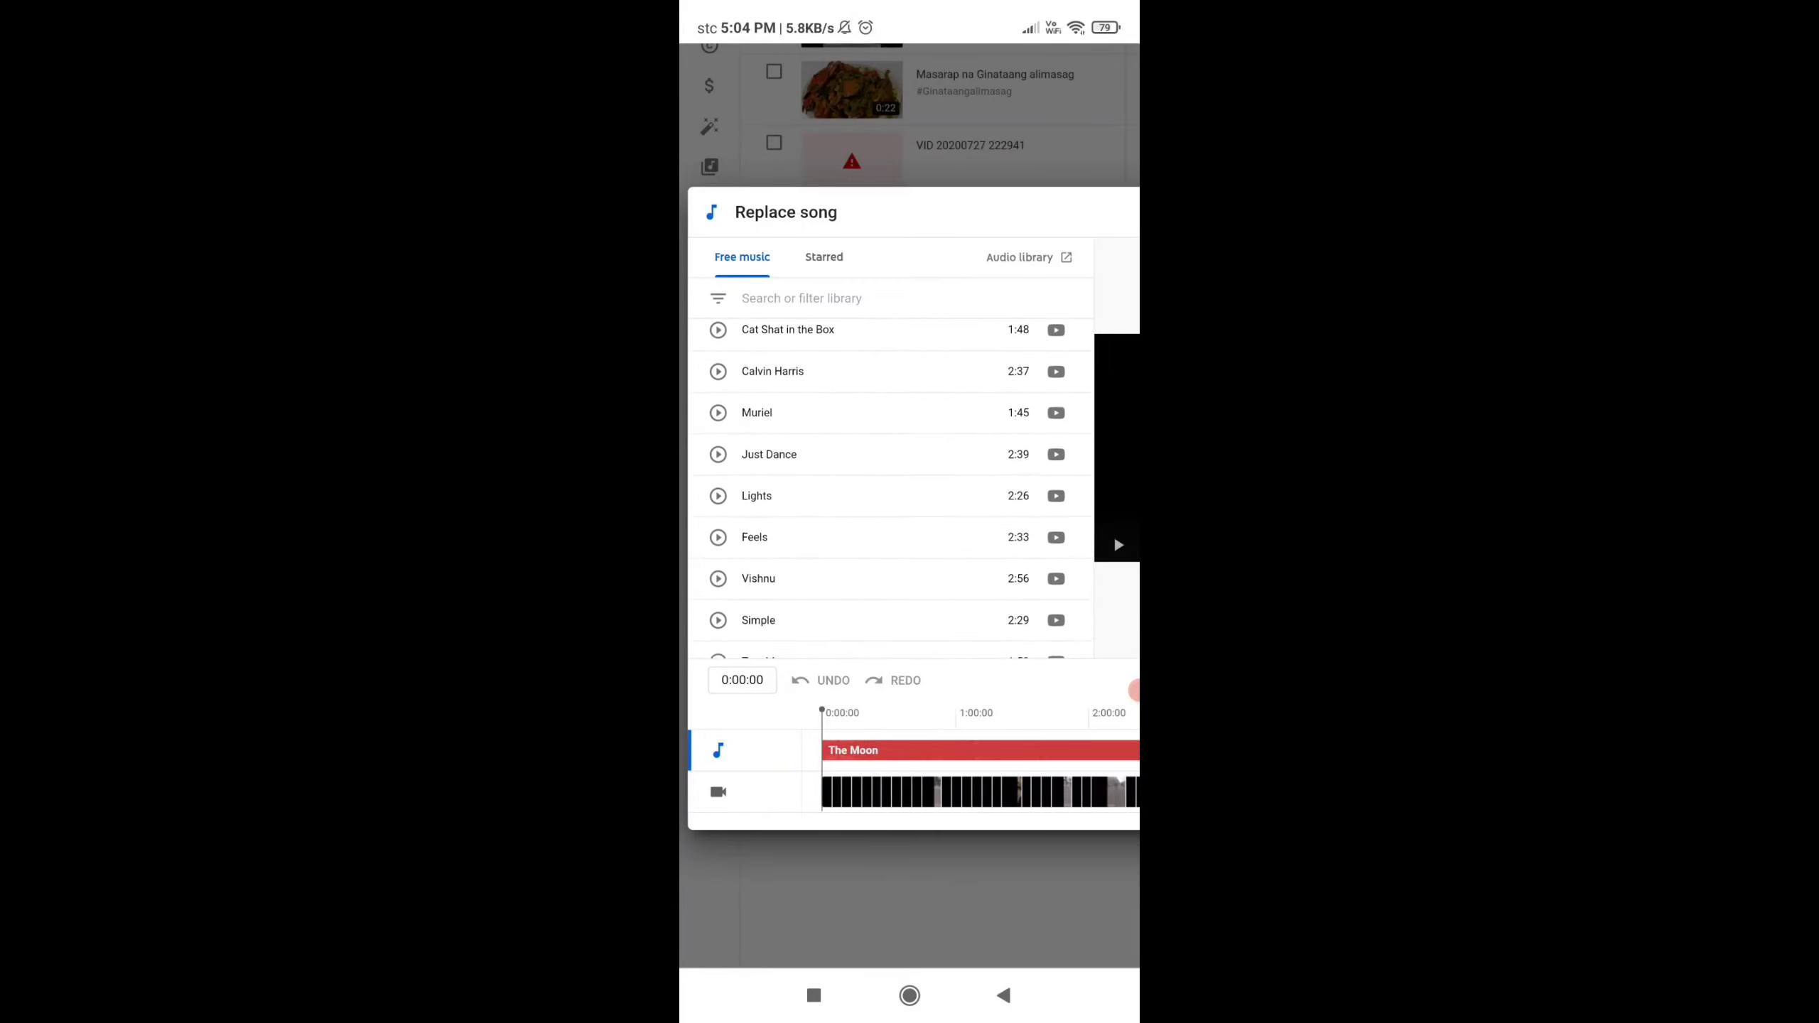
pyautogui.scroll(3, 888, 488)
pyautogui.scroll(2, 888, 487)
pyautogui.scroll(1, 888, 488)
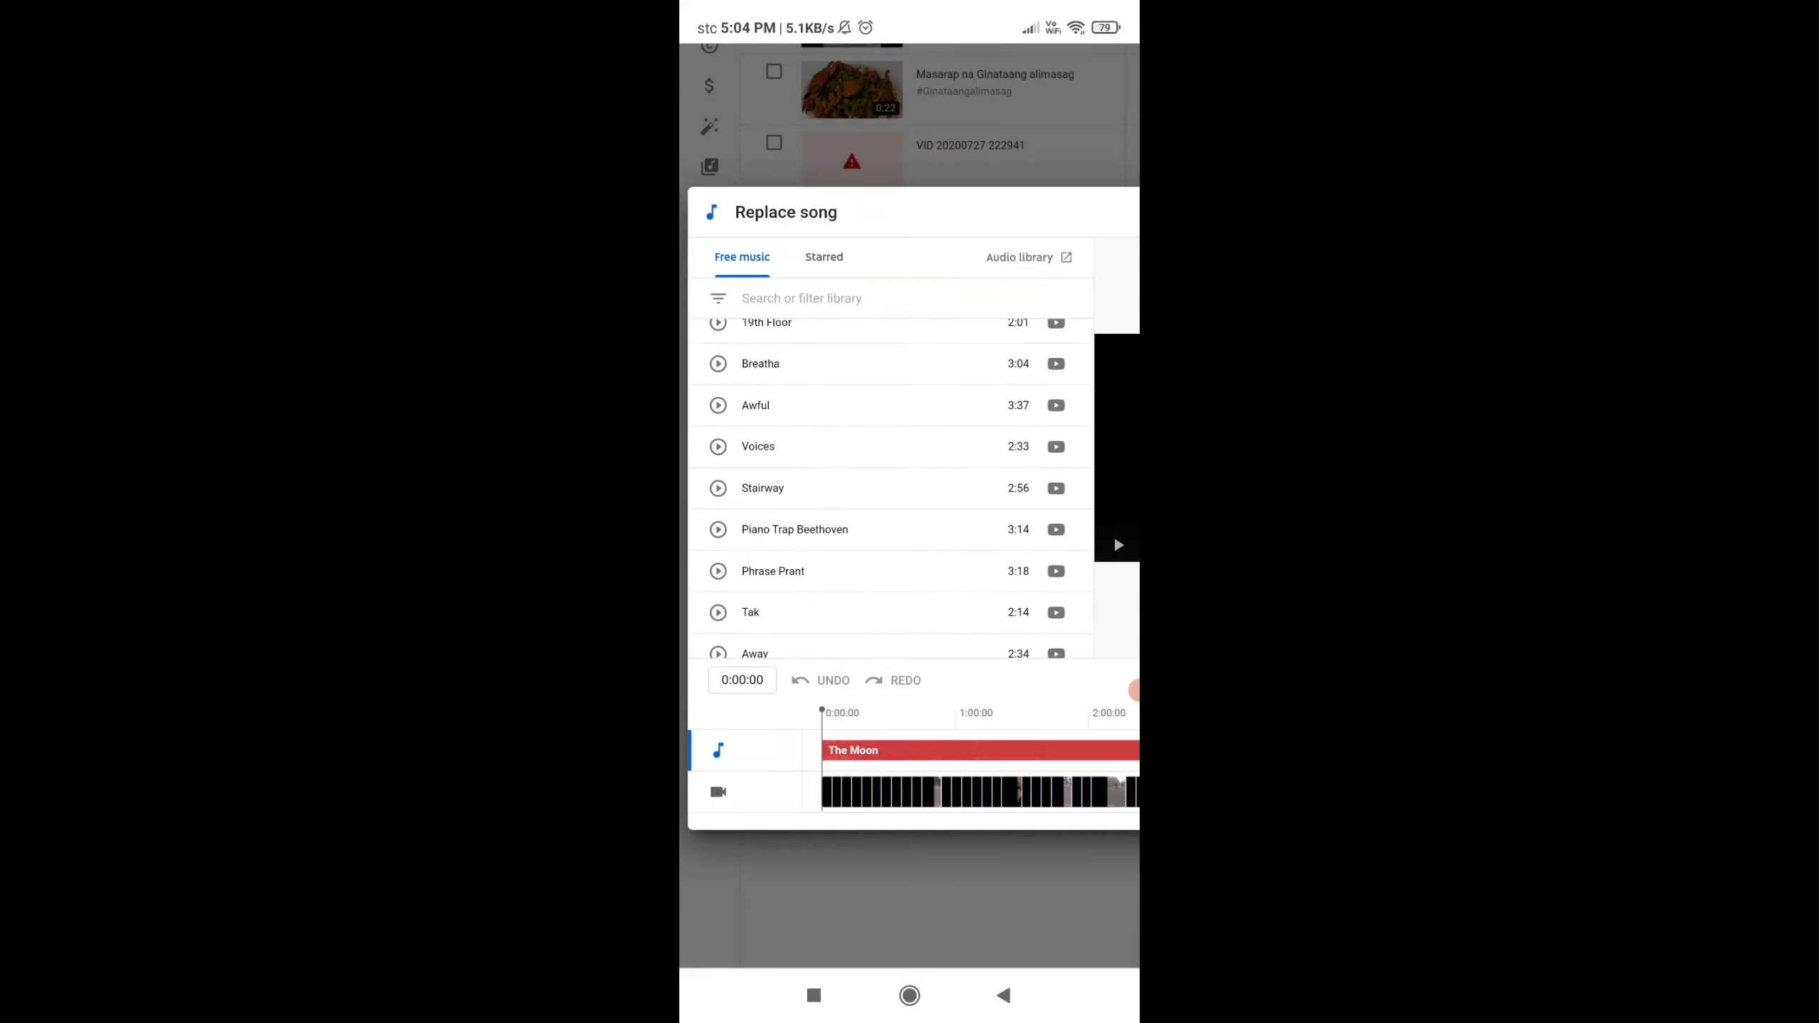
pyautogui.click(717, 528)
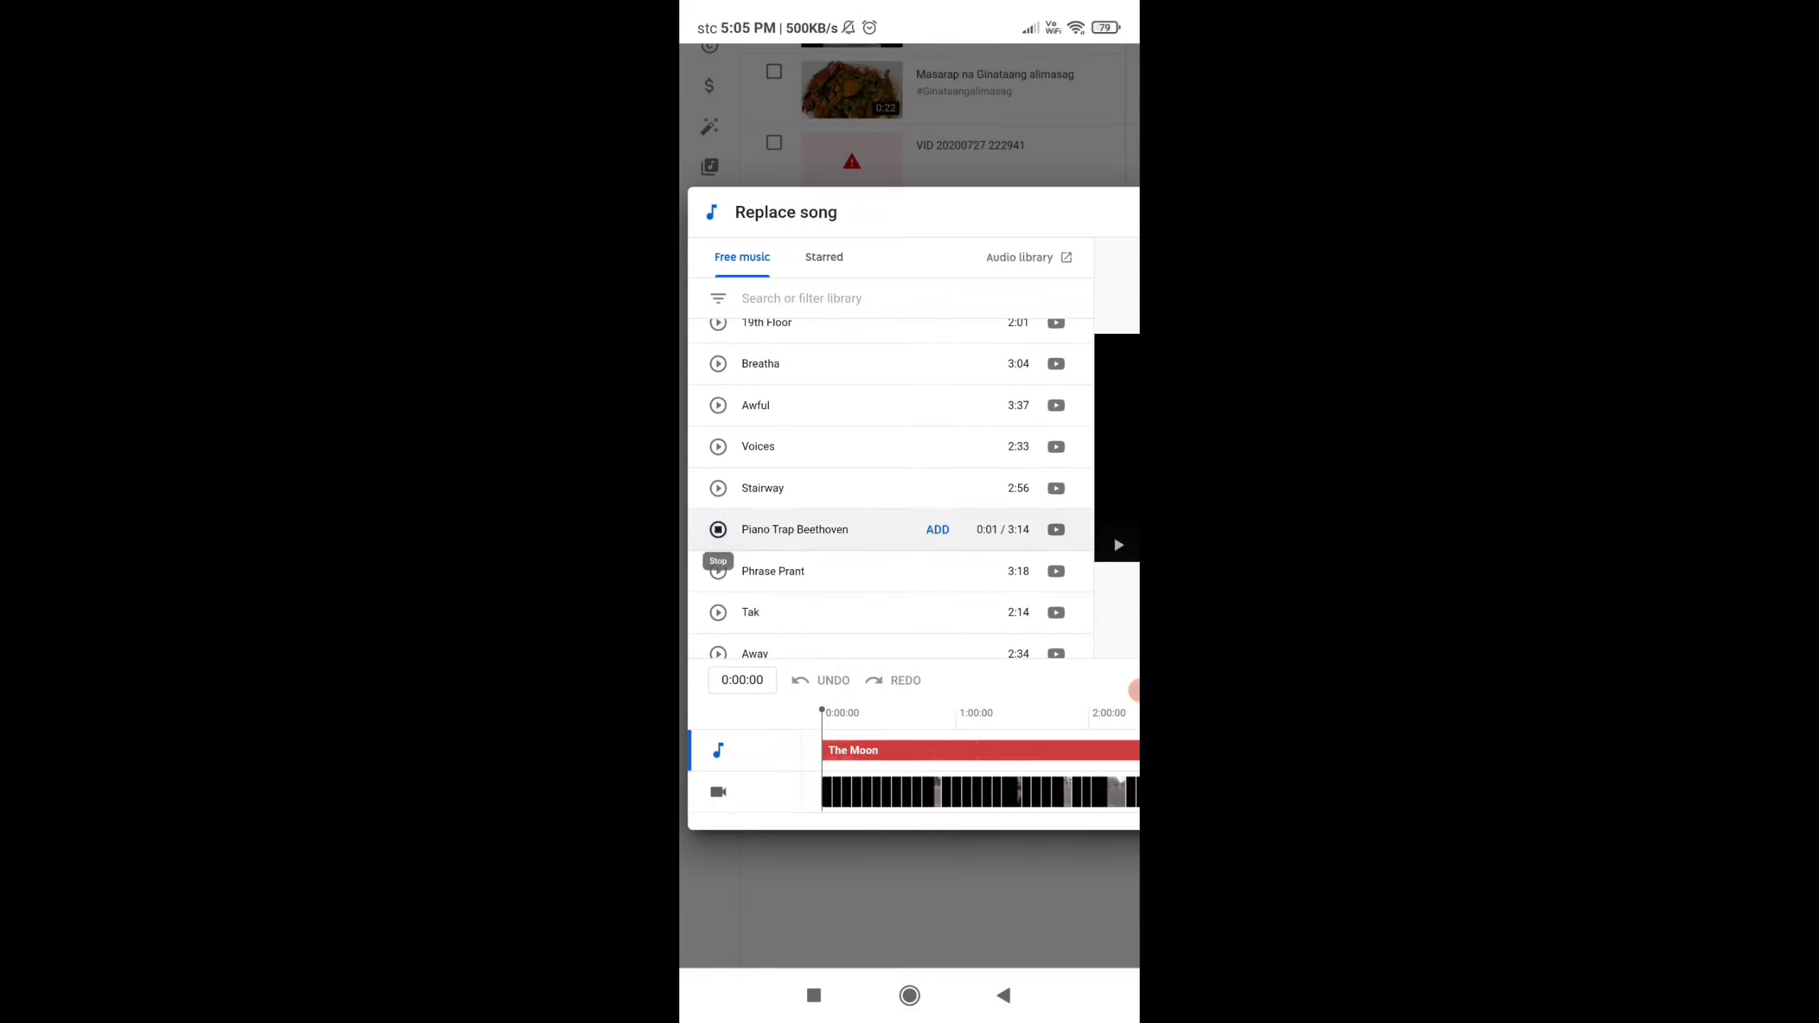
pyautogui.click(718, 488)
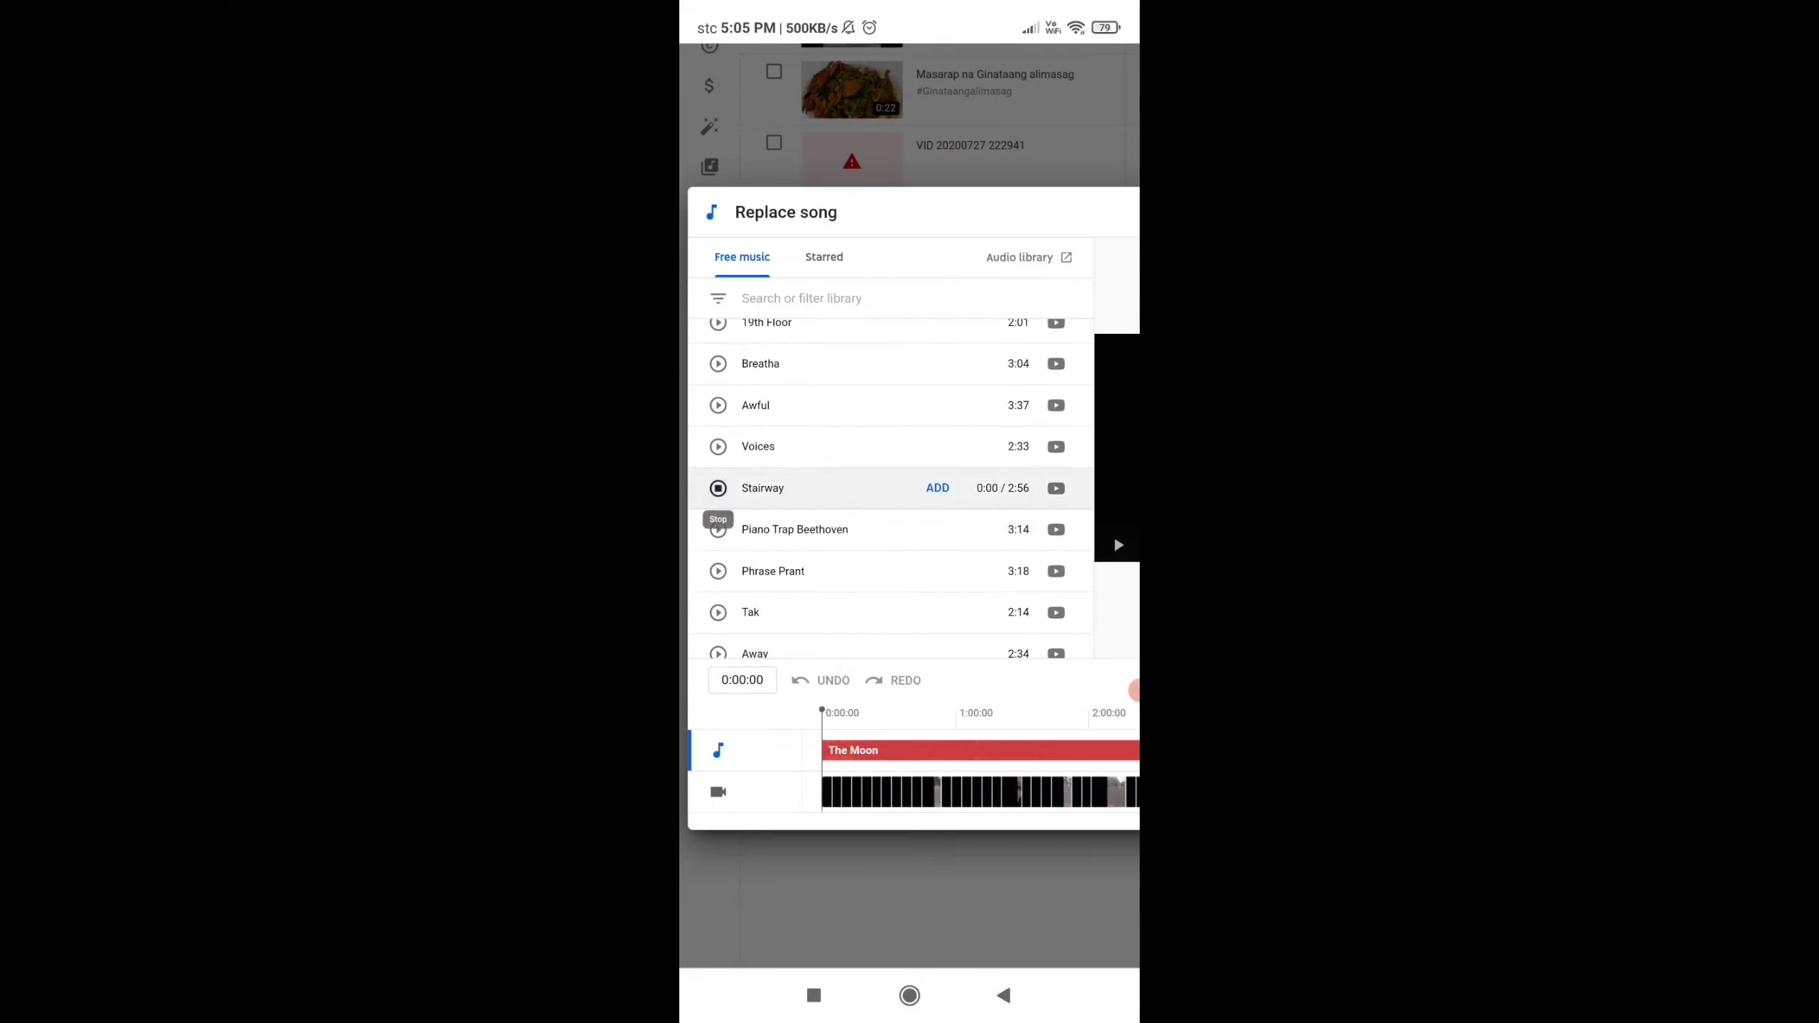
pyautogui.click(717, 363)
pyautogui.click(717, 405)
pyautogui.click(718, 446)
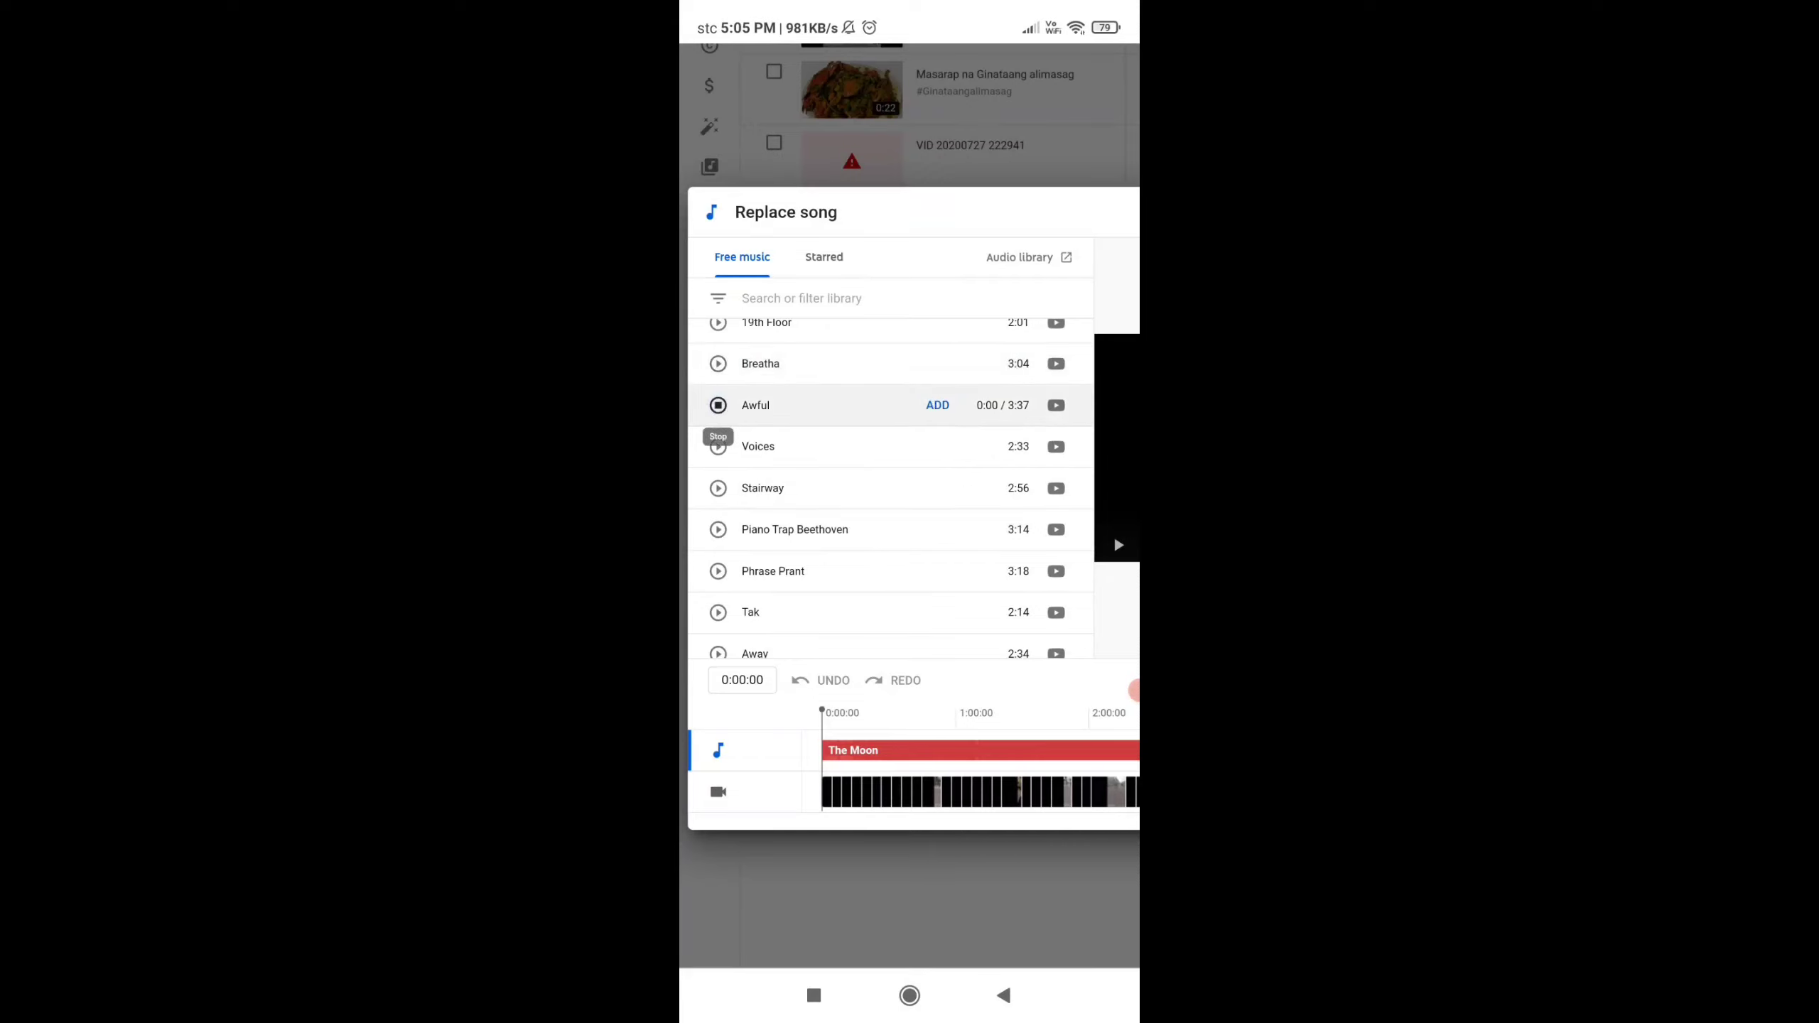
# Preview Phrase Prant, Tak, Away, June, Cat Shat in the Box, Muriel, Just Dance, Lights, Feels and Vishnu
pyautogui.click(718, 572)
pyautogui.scroll(-2, 888, 502)
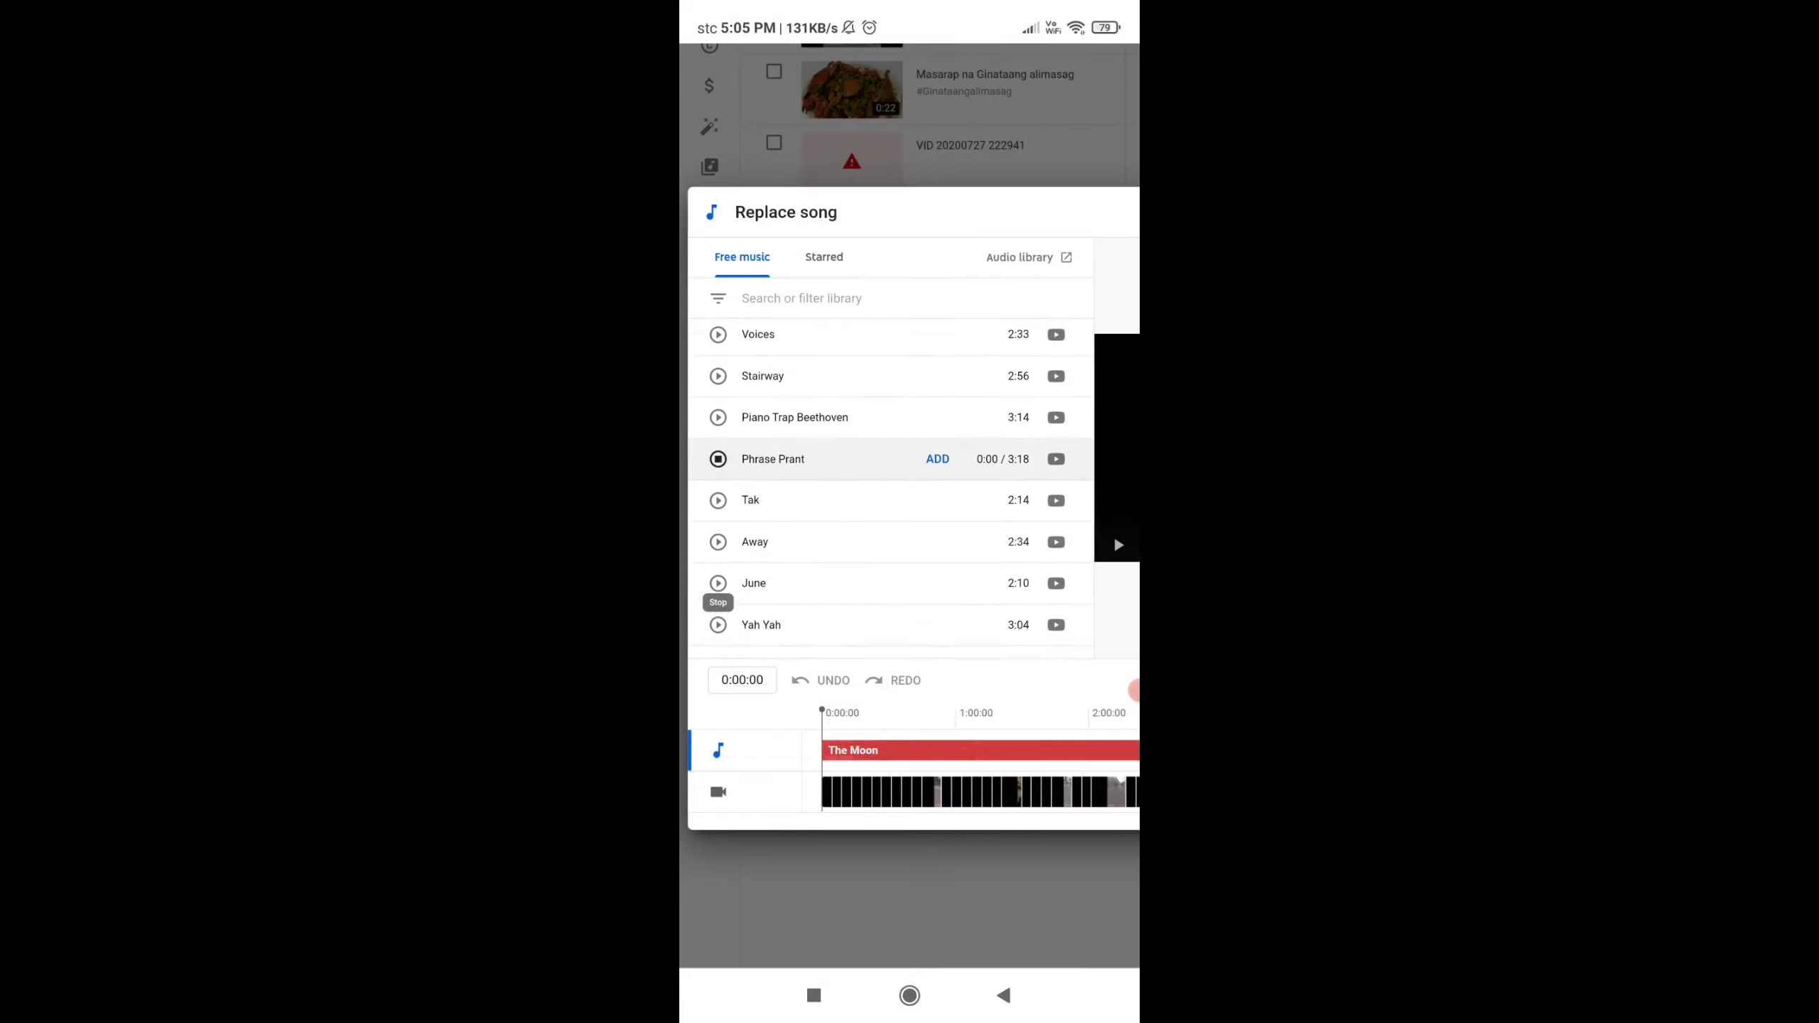
pyautogui.click(717, 478)
pyautogui.click(717, 519)
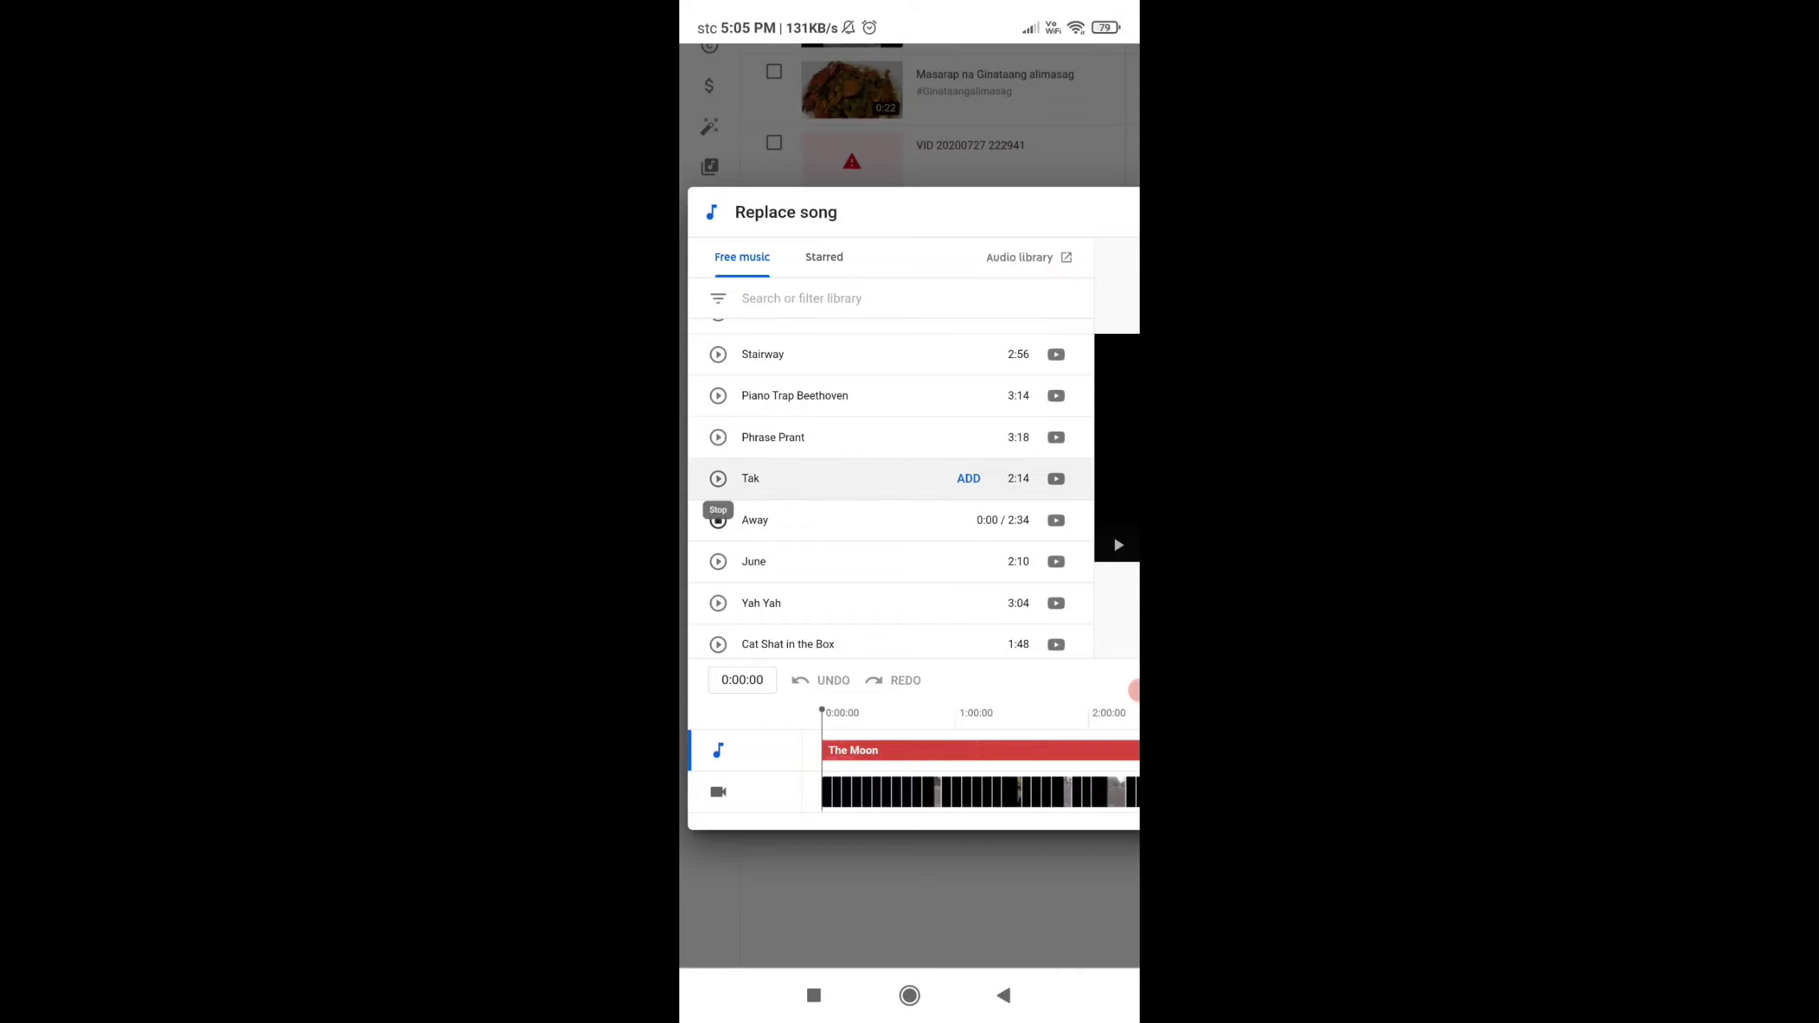
pyautogui.scroll(-1, 888, 502)
pyautogui.scroll(-1, 888, 502)
pyautogui.click(717, 416)
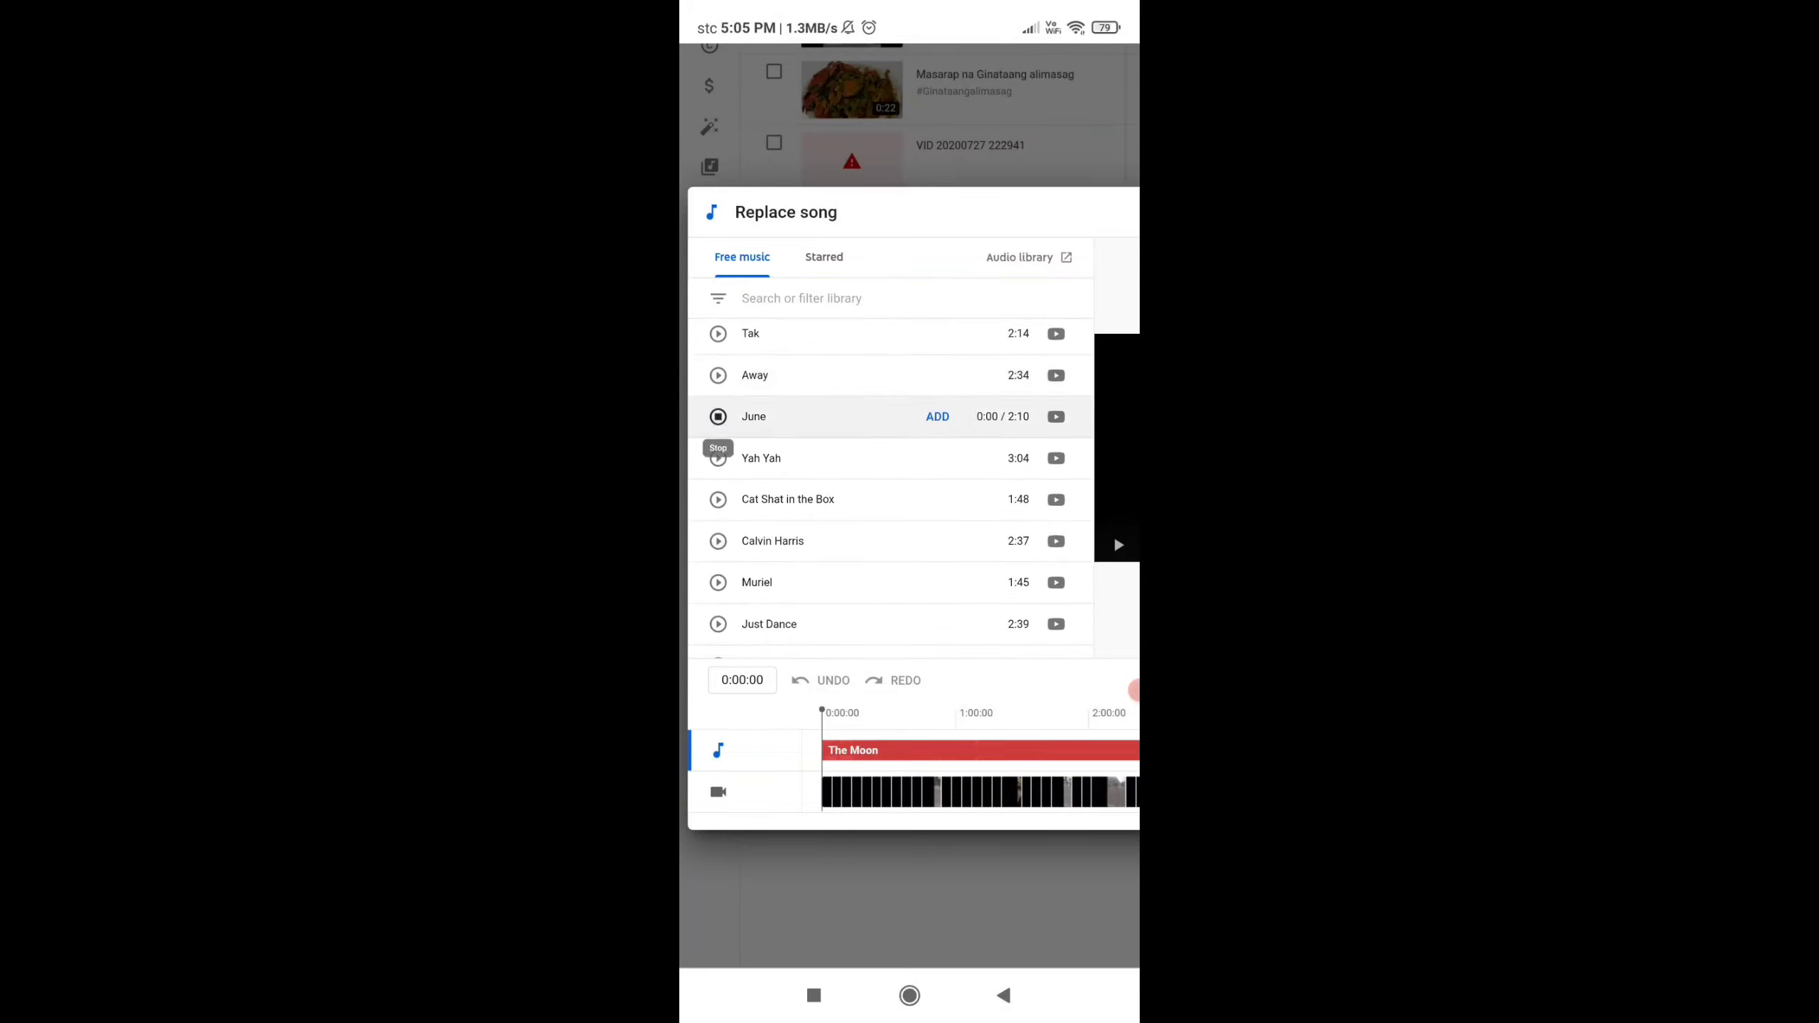
pyautogui.click(718, 458)
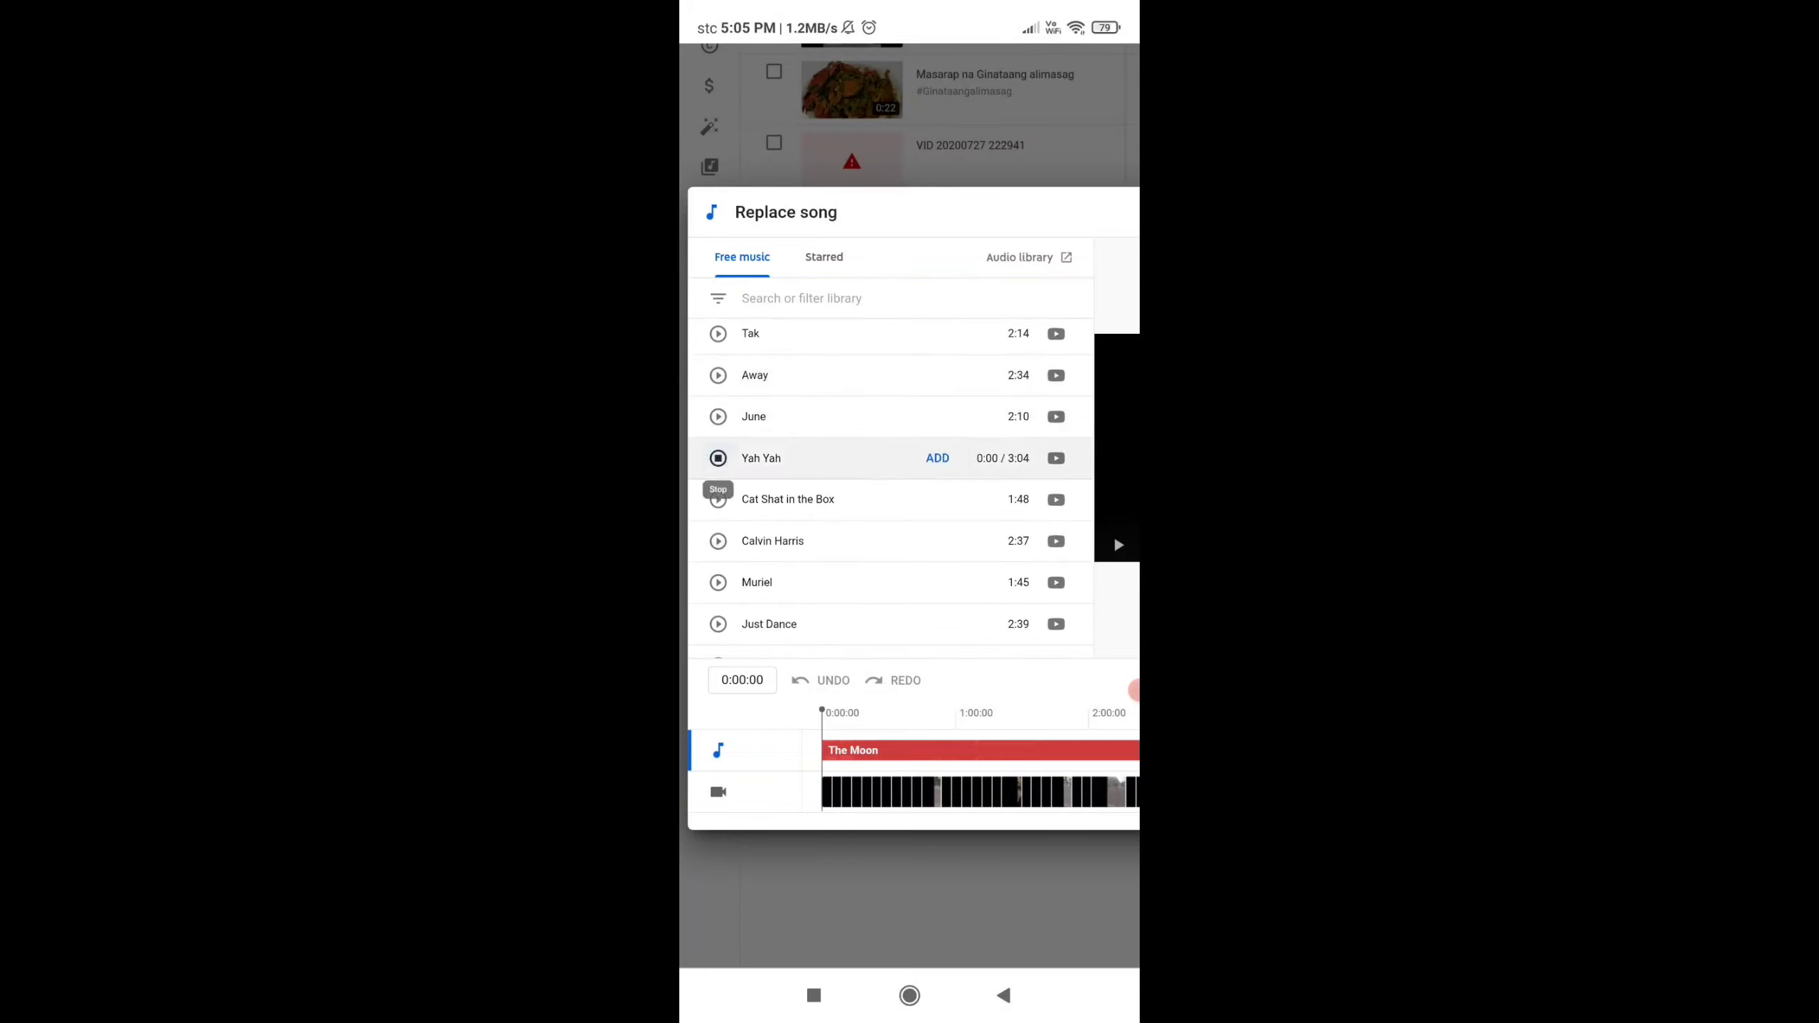
pyautogui.click(717, 499)
pyautogui.click(718, 541)
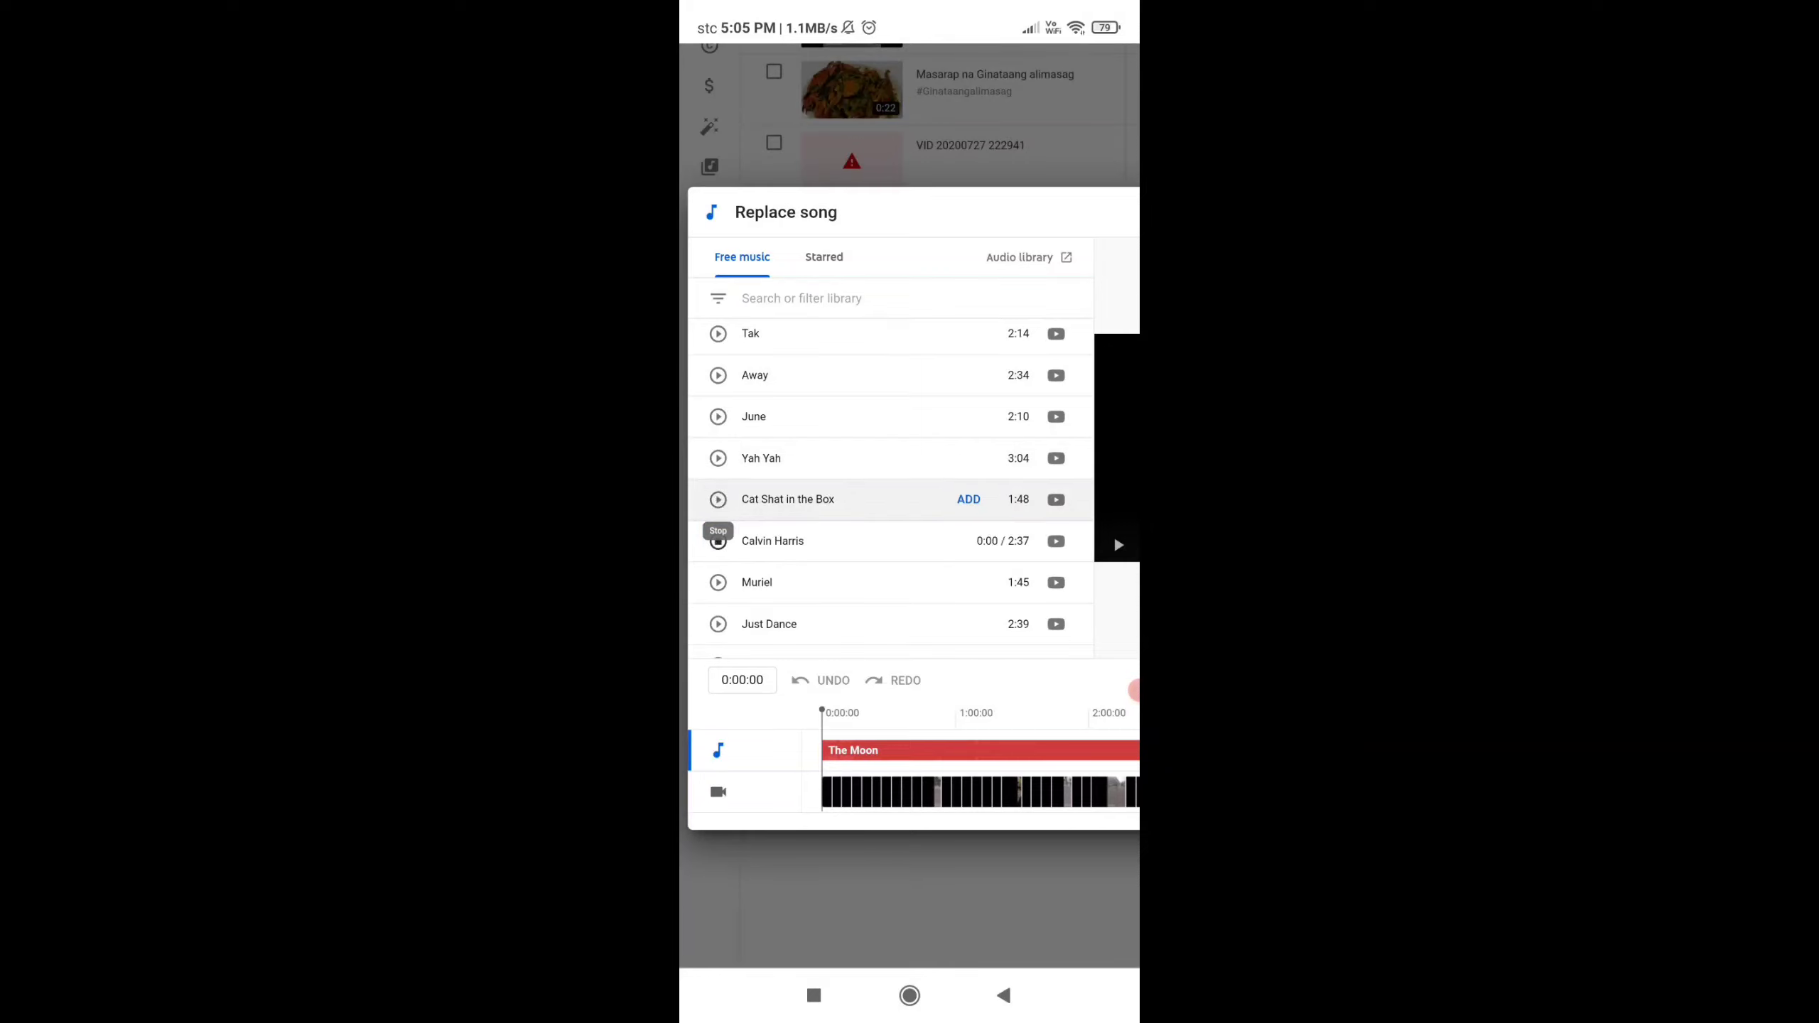
pyautogui.scroll(-2, 888, 502)
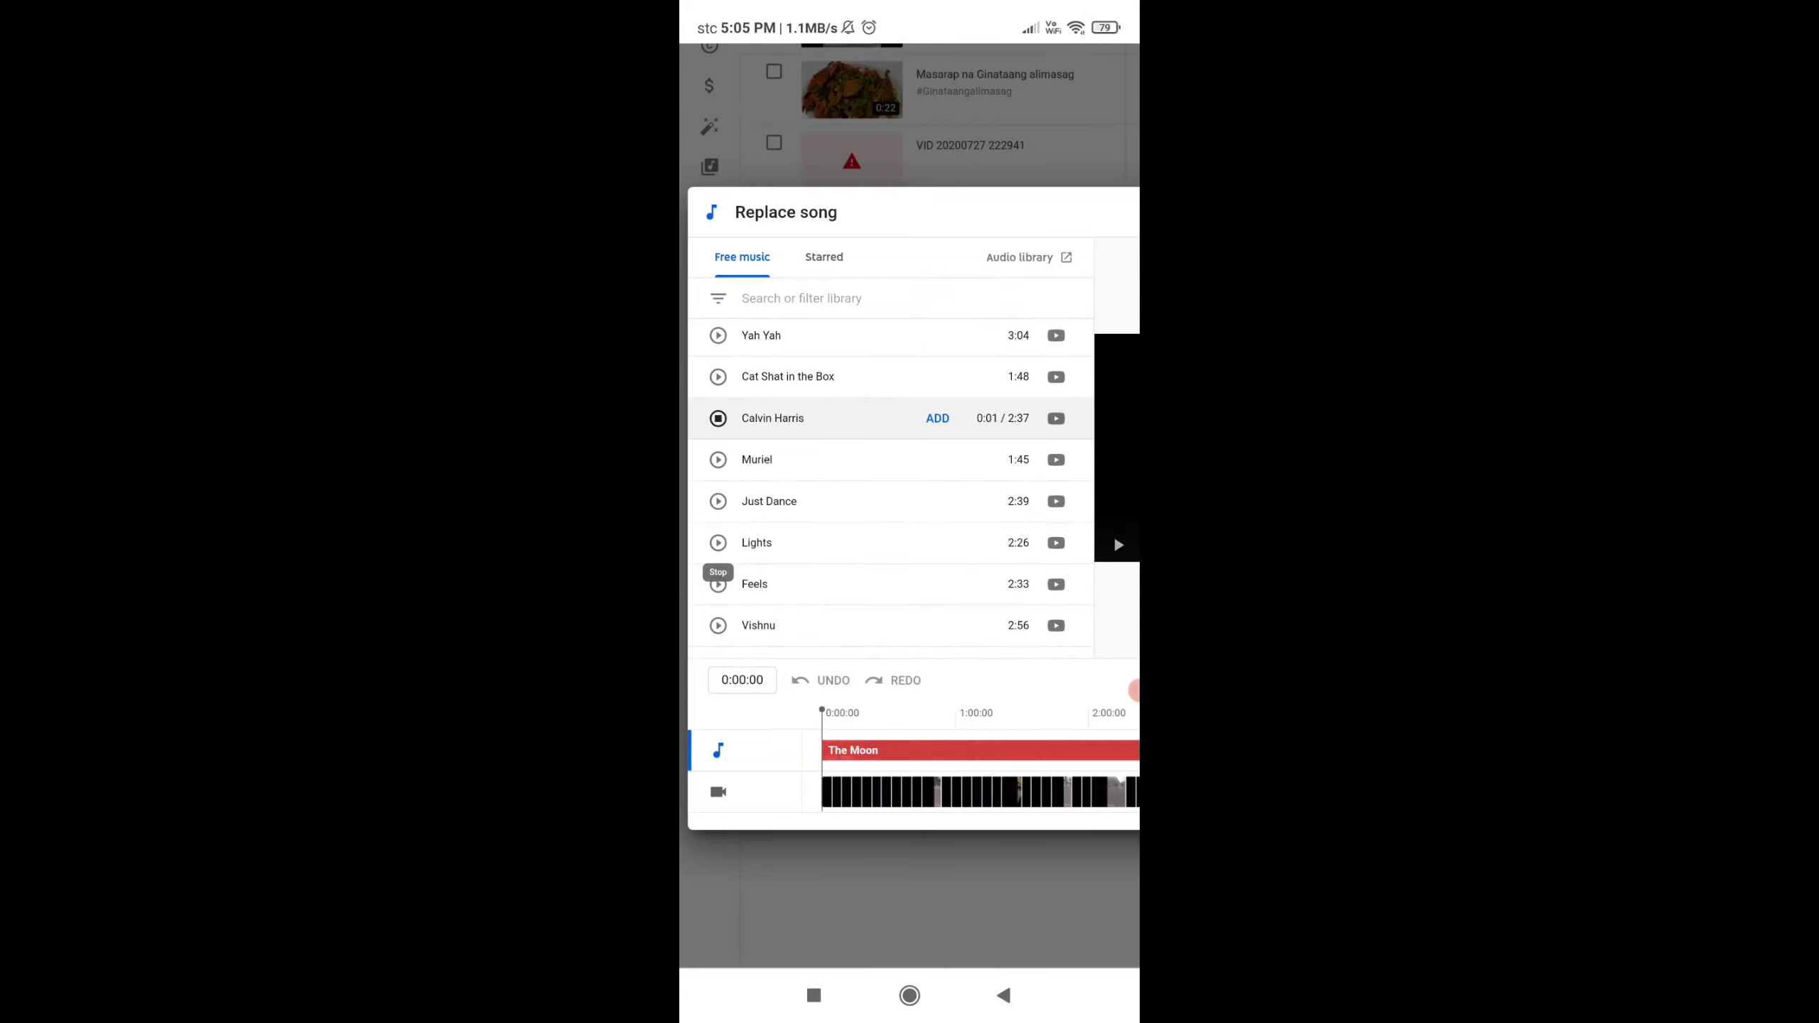
pyautogui.click(717, 459)
pyautogui.click(717, 501)
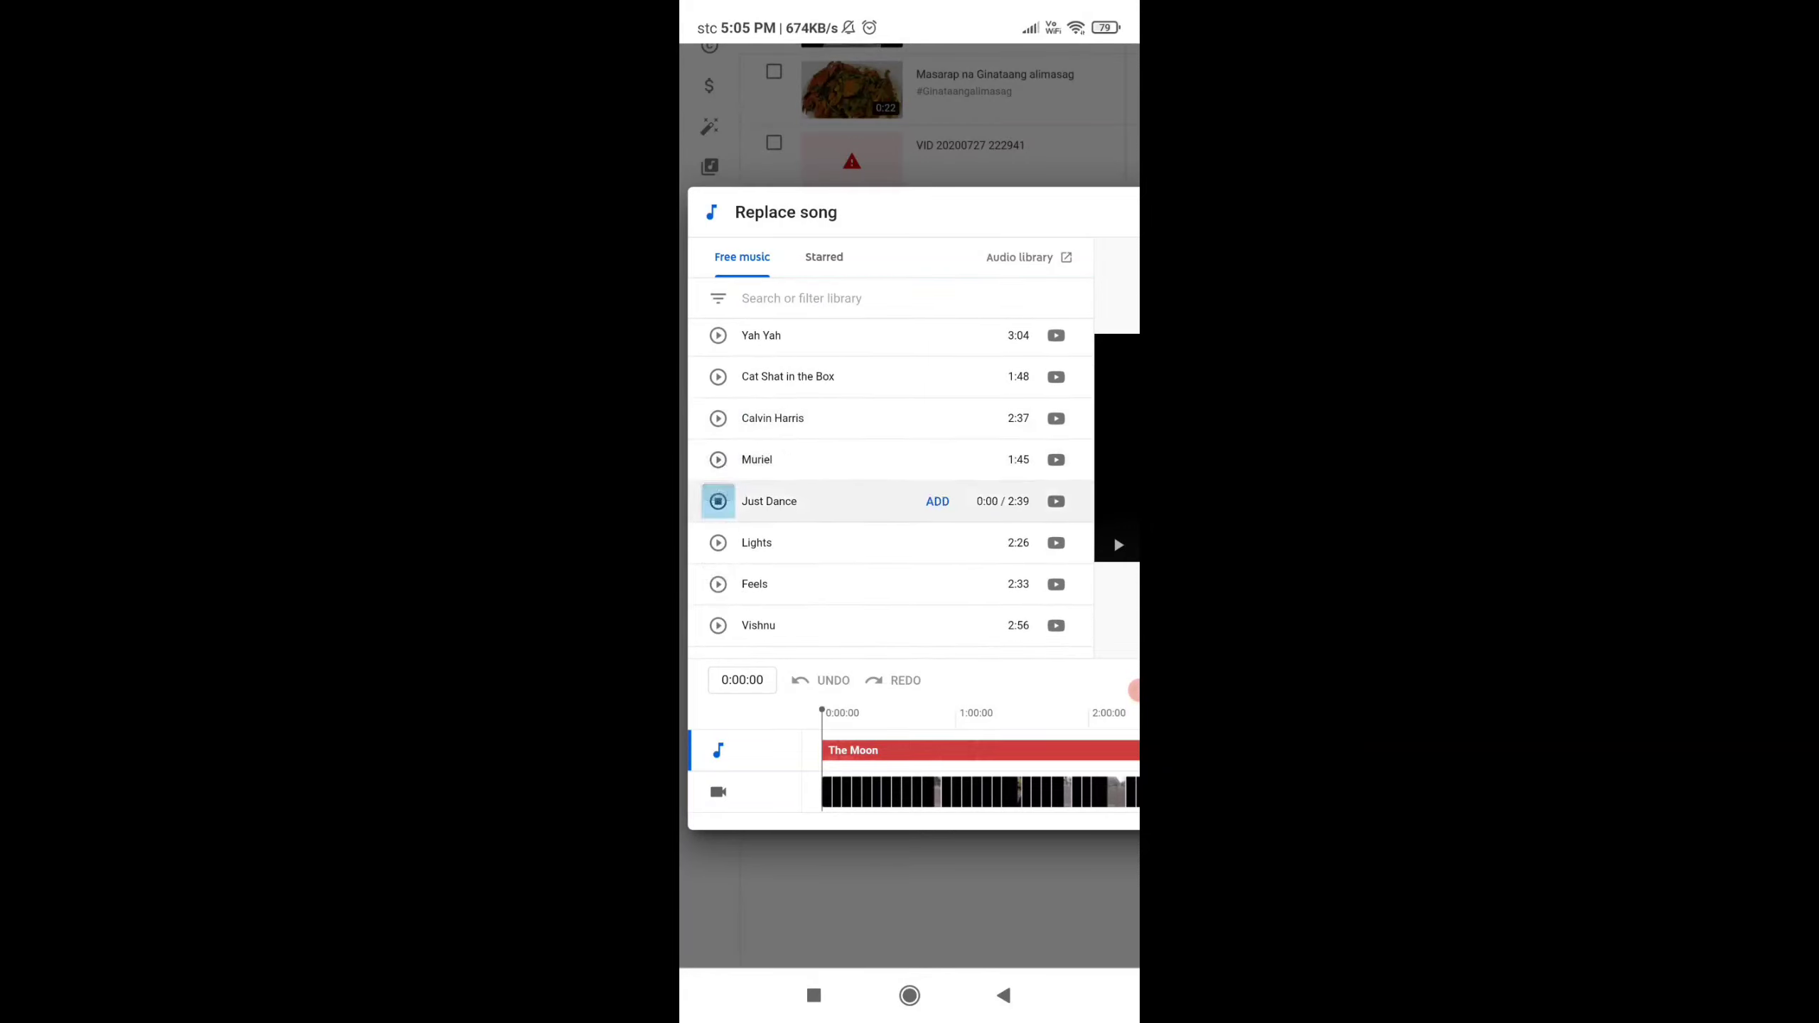
pyautogui.scroll(-2, 888, 502)
pyautogui.click(717, 426)
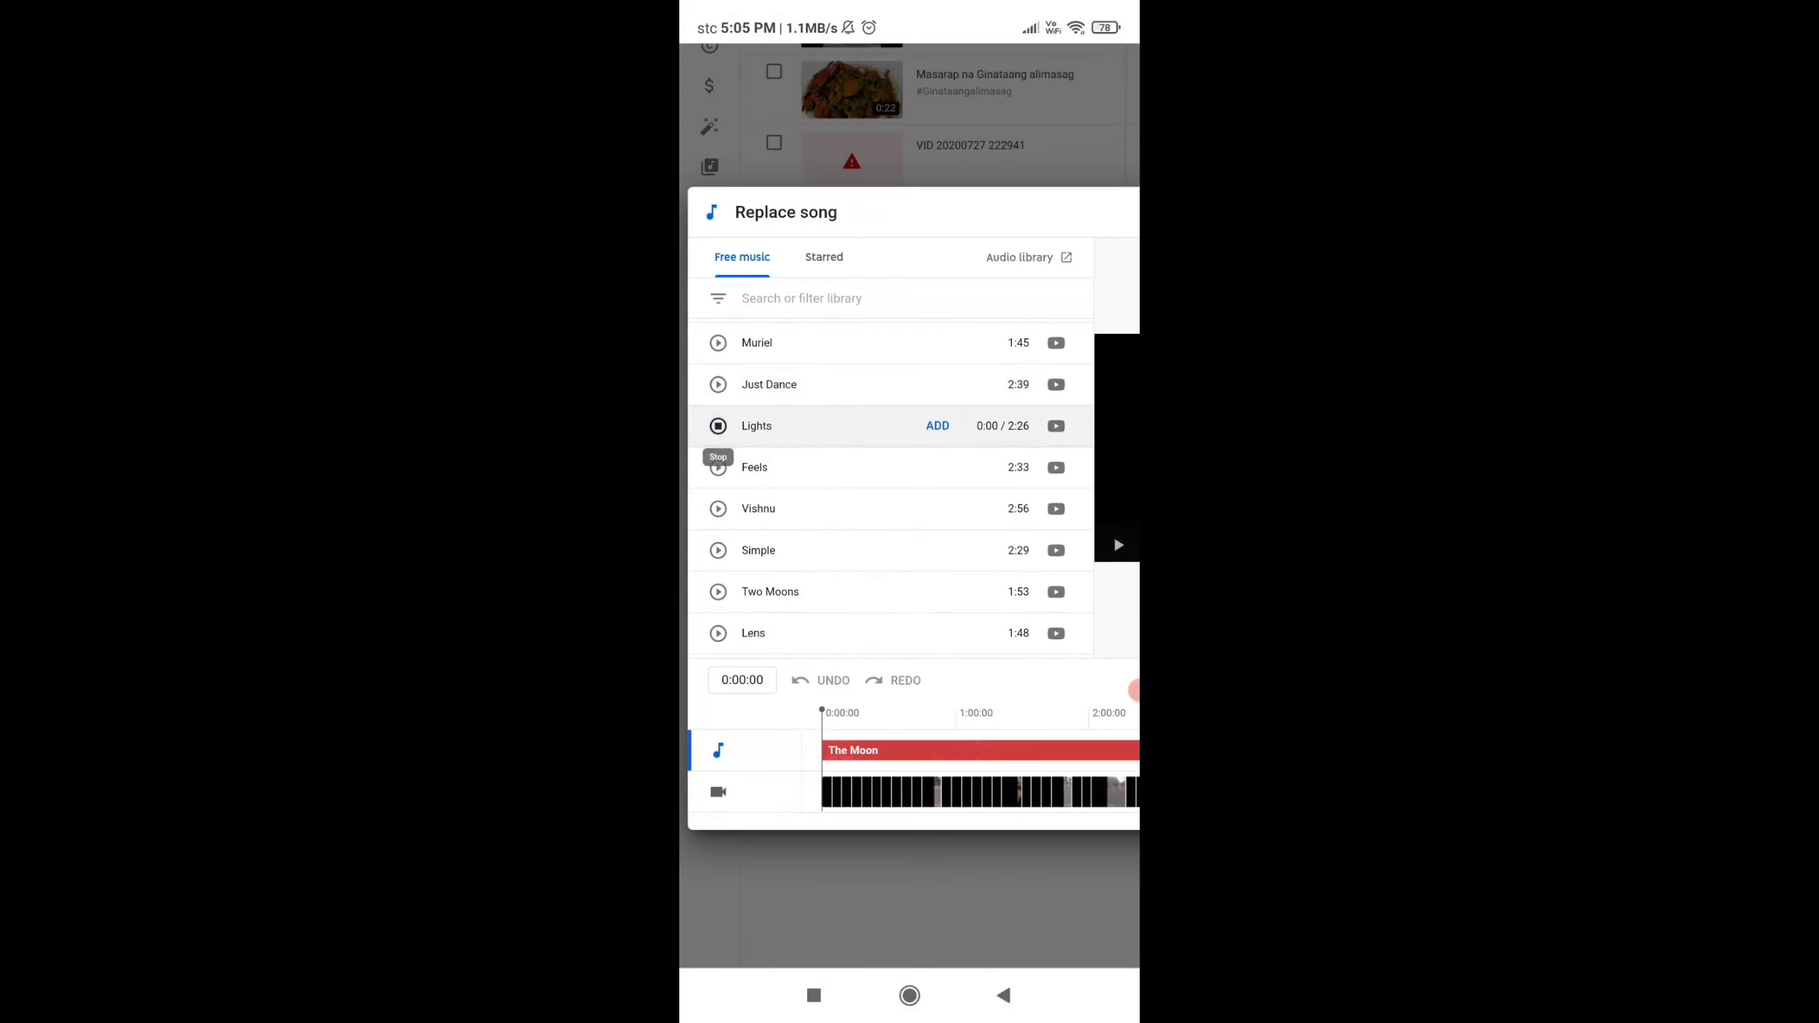
pyautogui.click(717, 467)
pyautogui.scroll(-1, 889, 501)
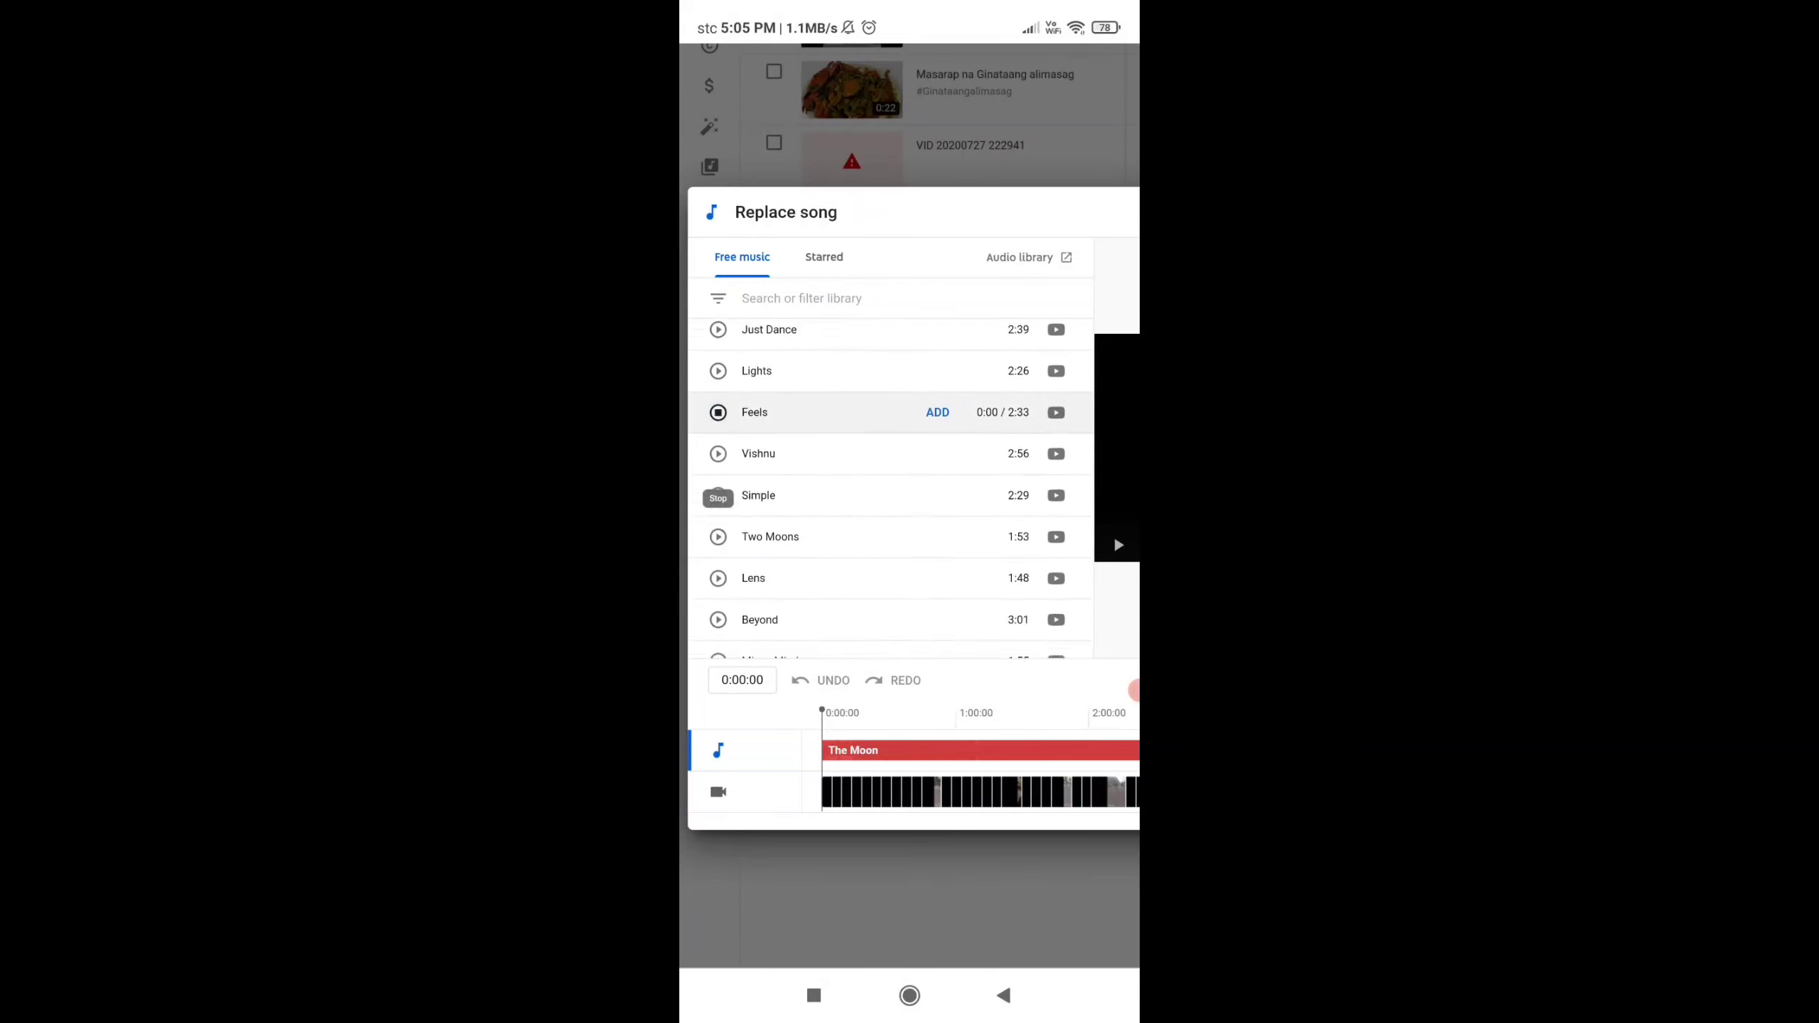
pyautogui.click(717, 439)
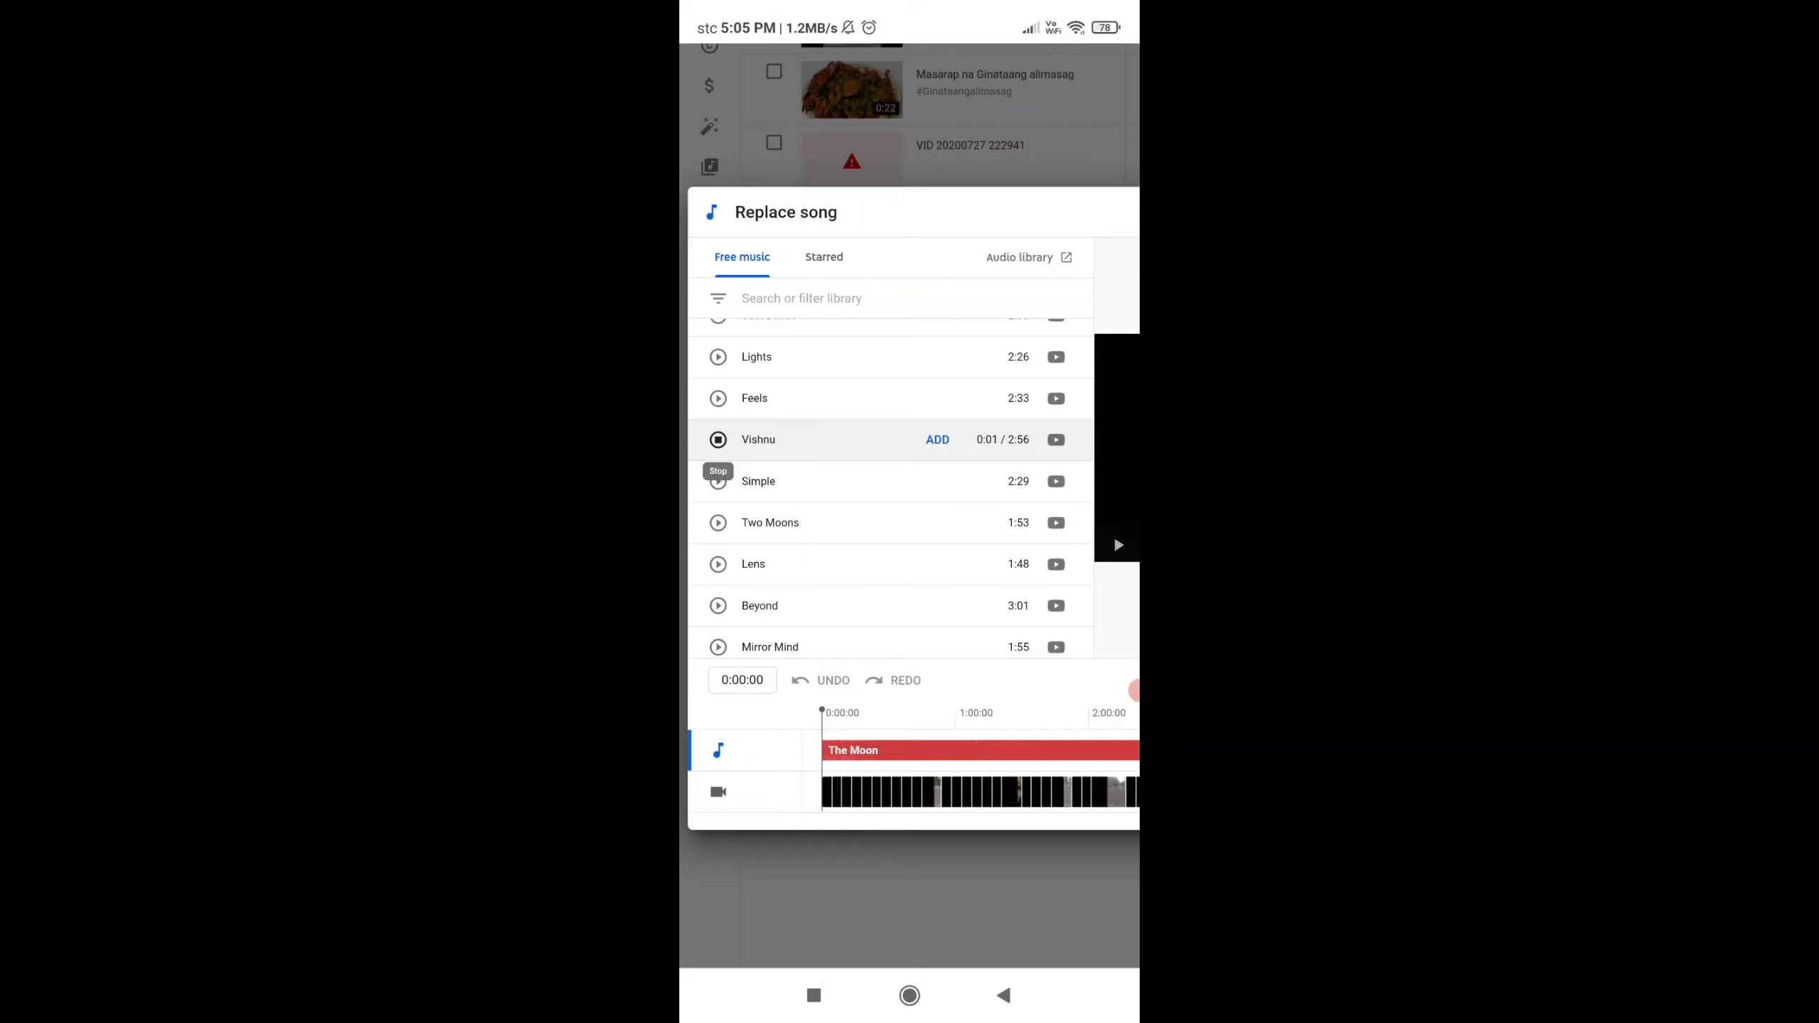
# Preview the free tracks Simple, Two Moons, Lens, Beyond and Pan's Labyrinth
pyautogui.click(717, 481)
pyautogui.scroll(-1, 888, 495)
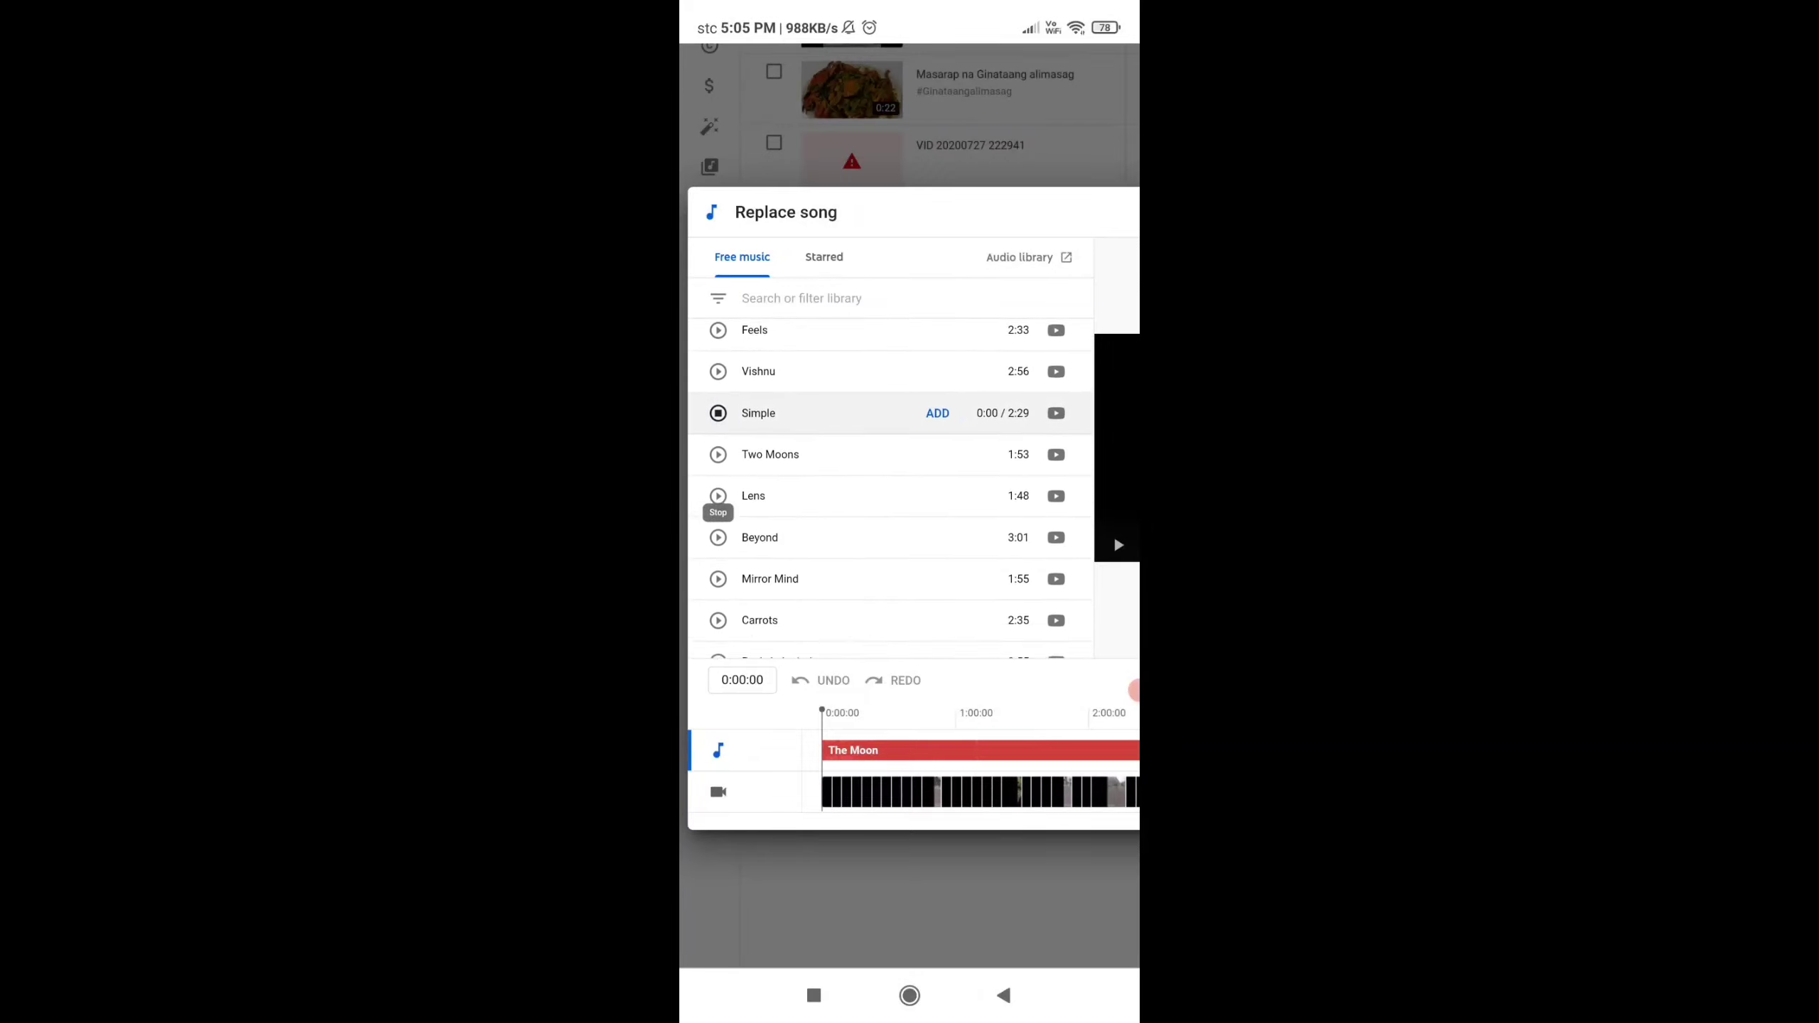
pyautogui.click(718, 445)
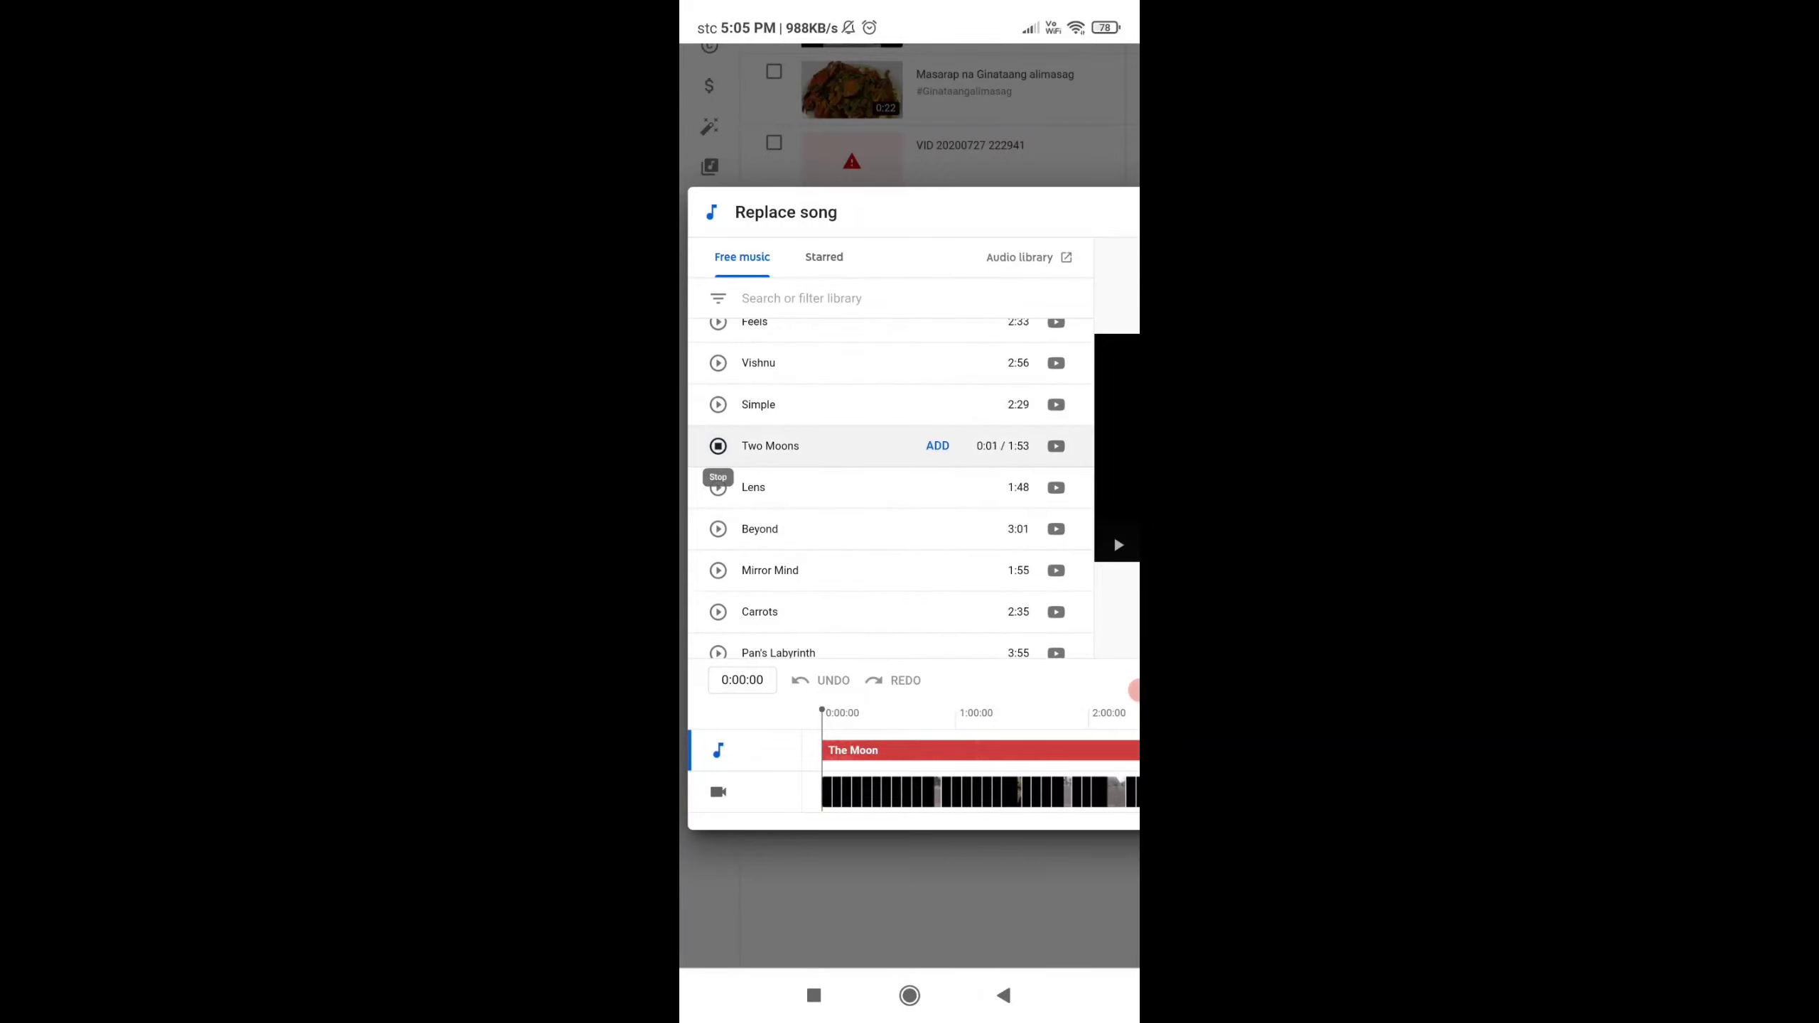
pyautogui.click(717, 487)
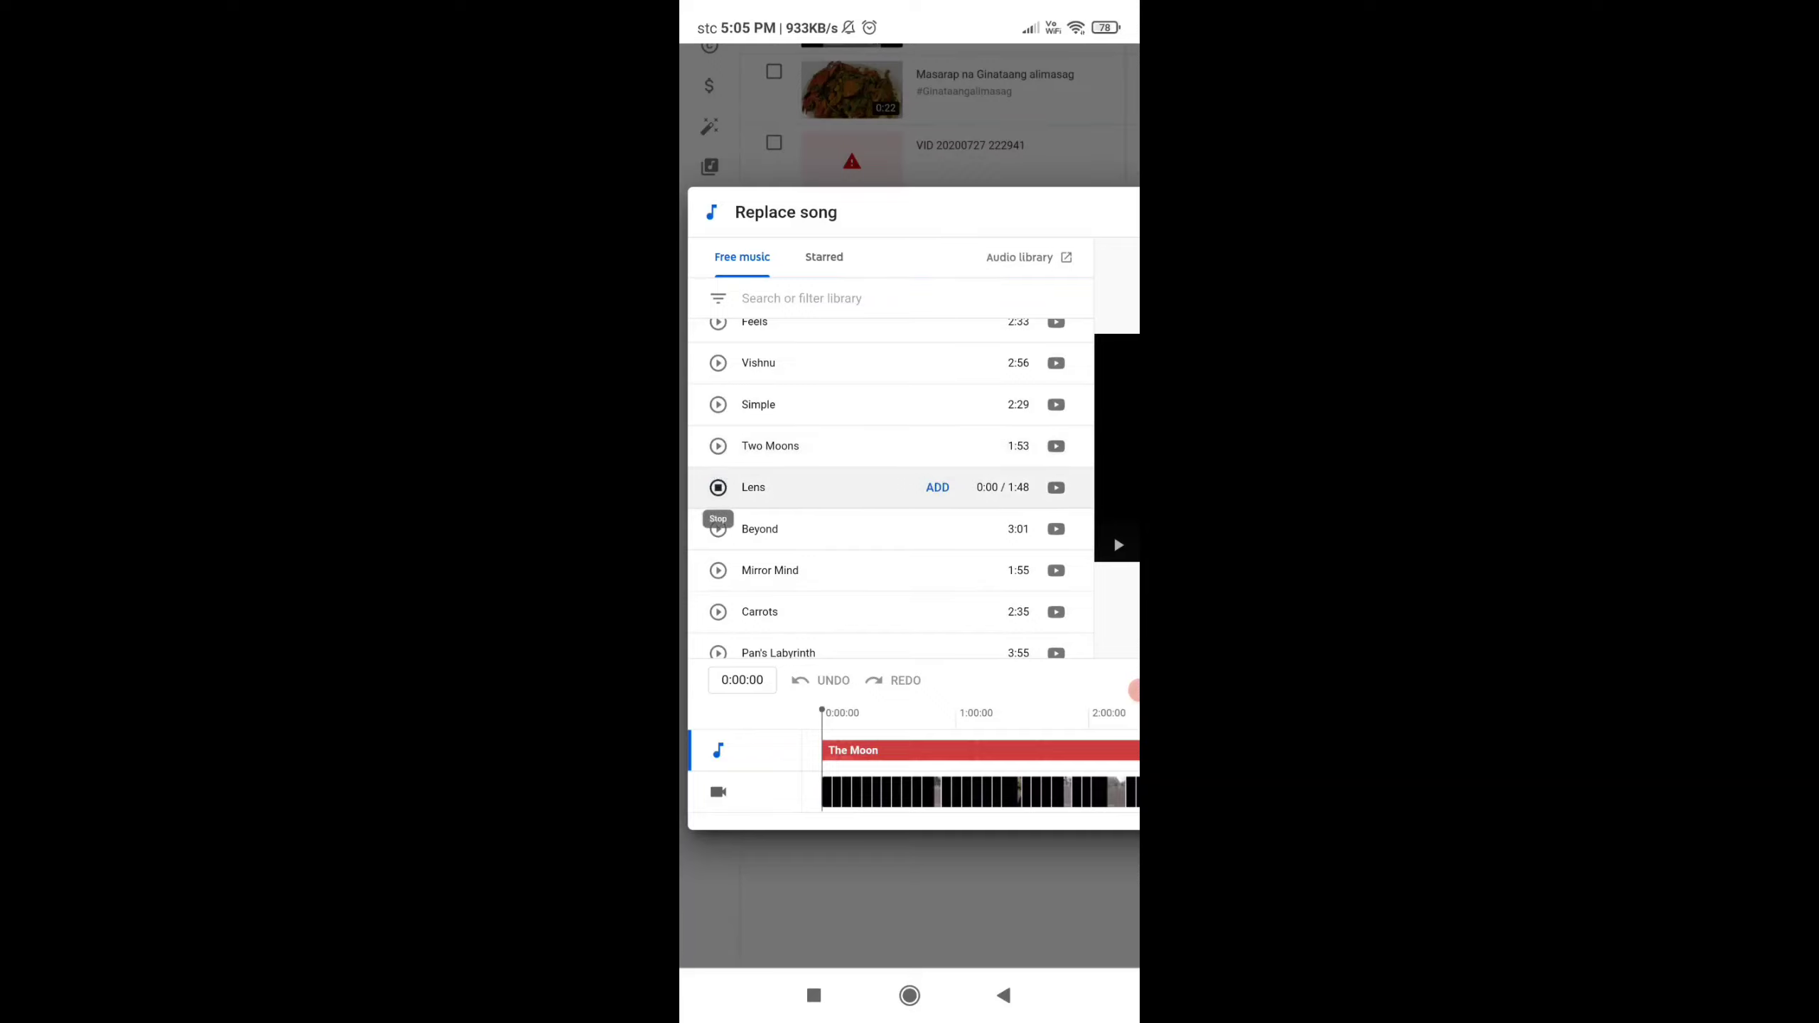
pyautogui.click(717, 528)
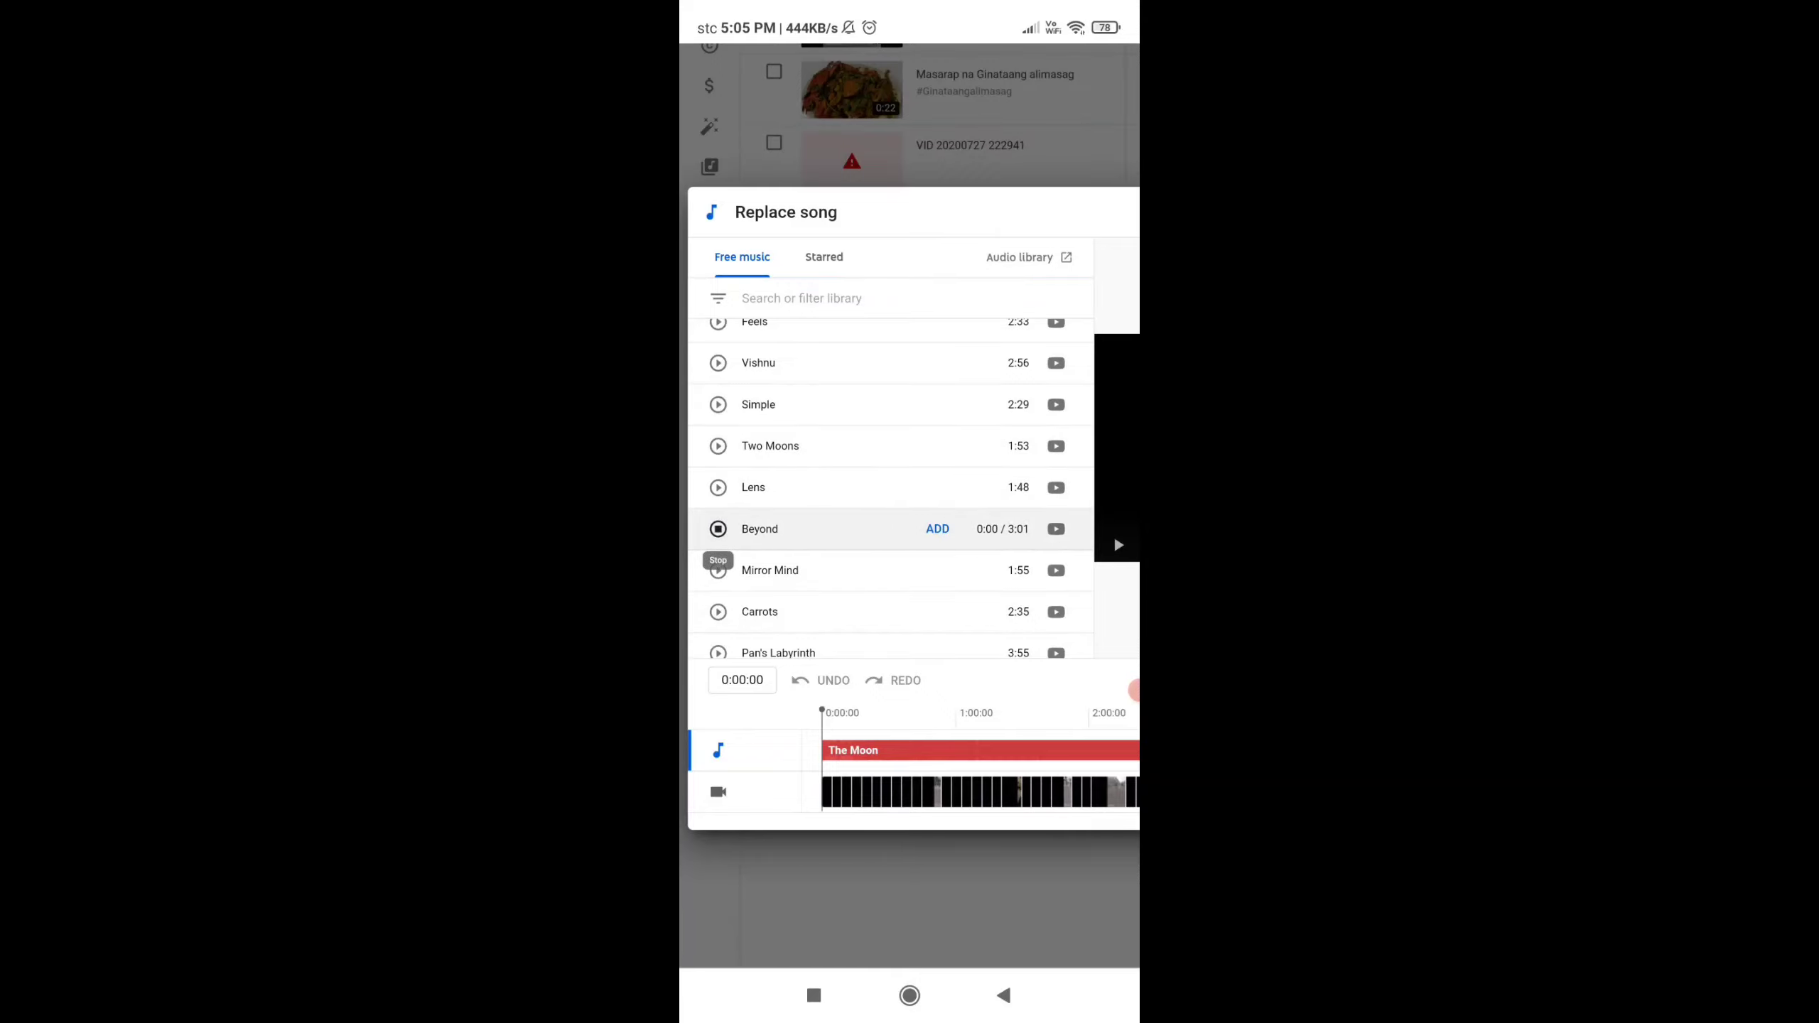
pyautogui.scroll(-3, 890, 487)
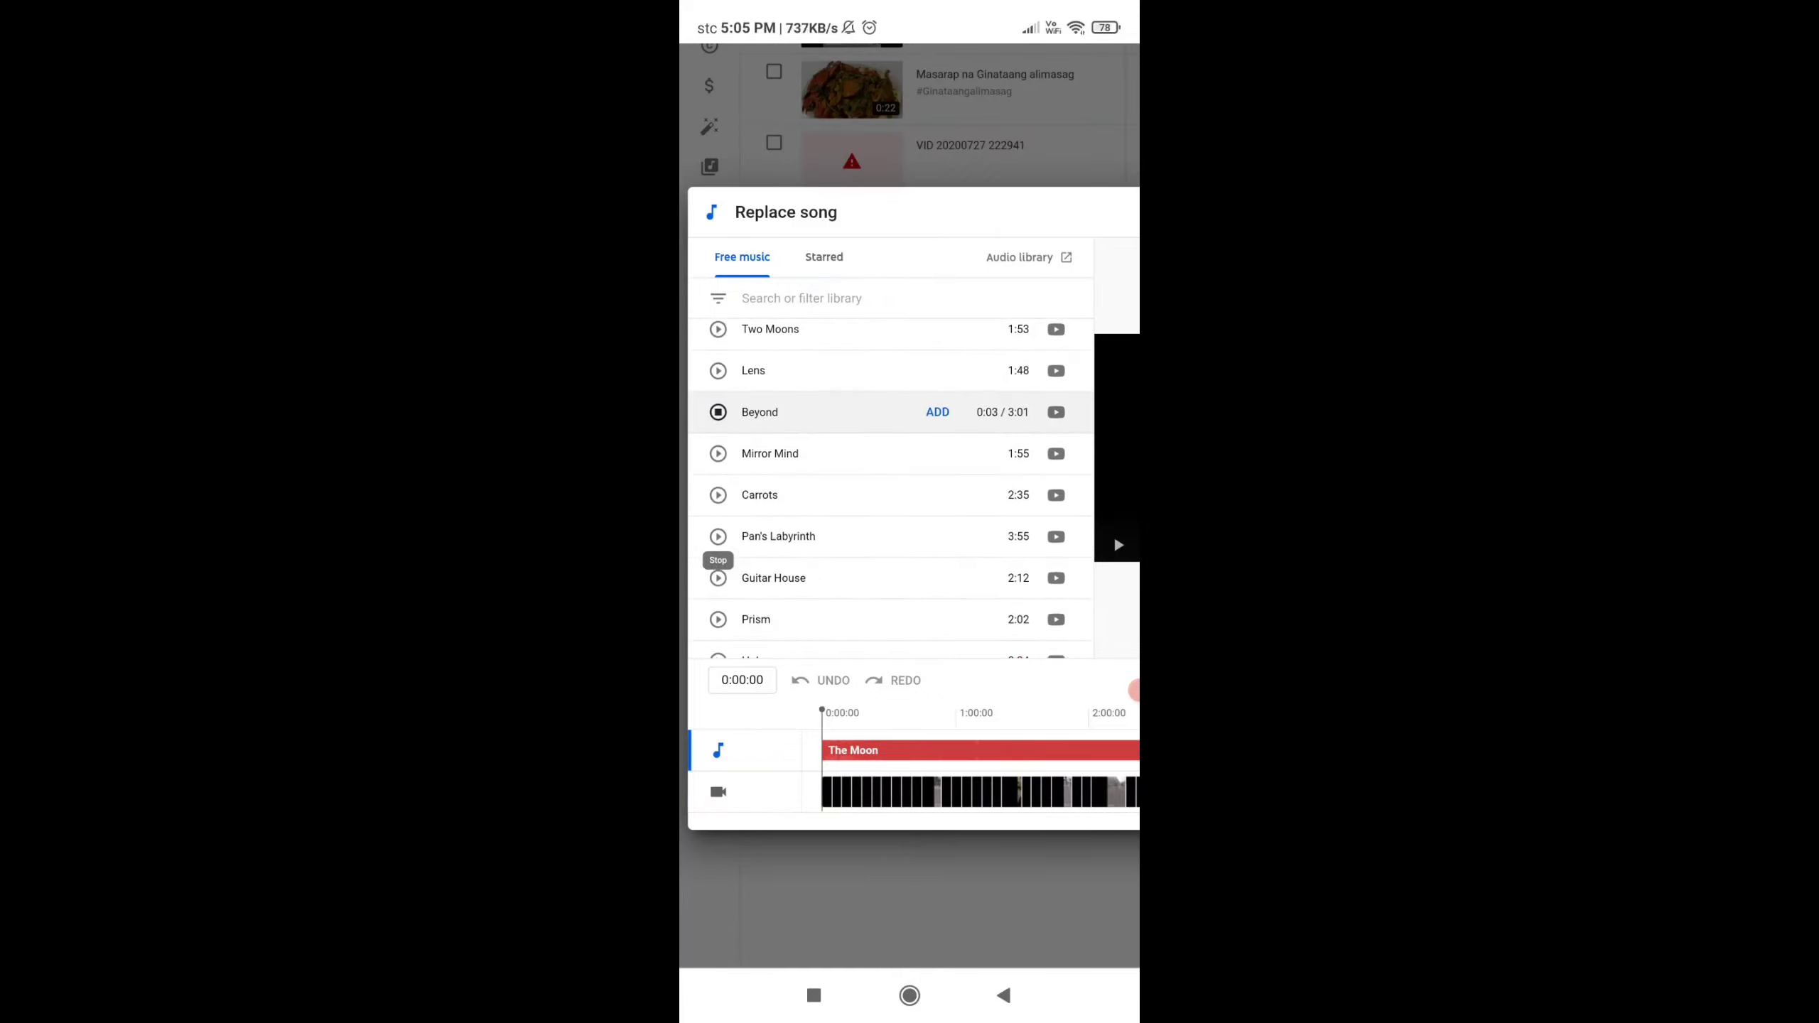
pyautogui.click(717, 536)
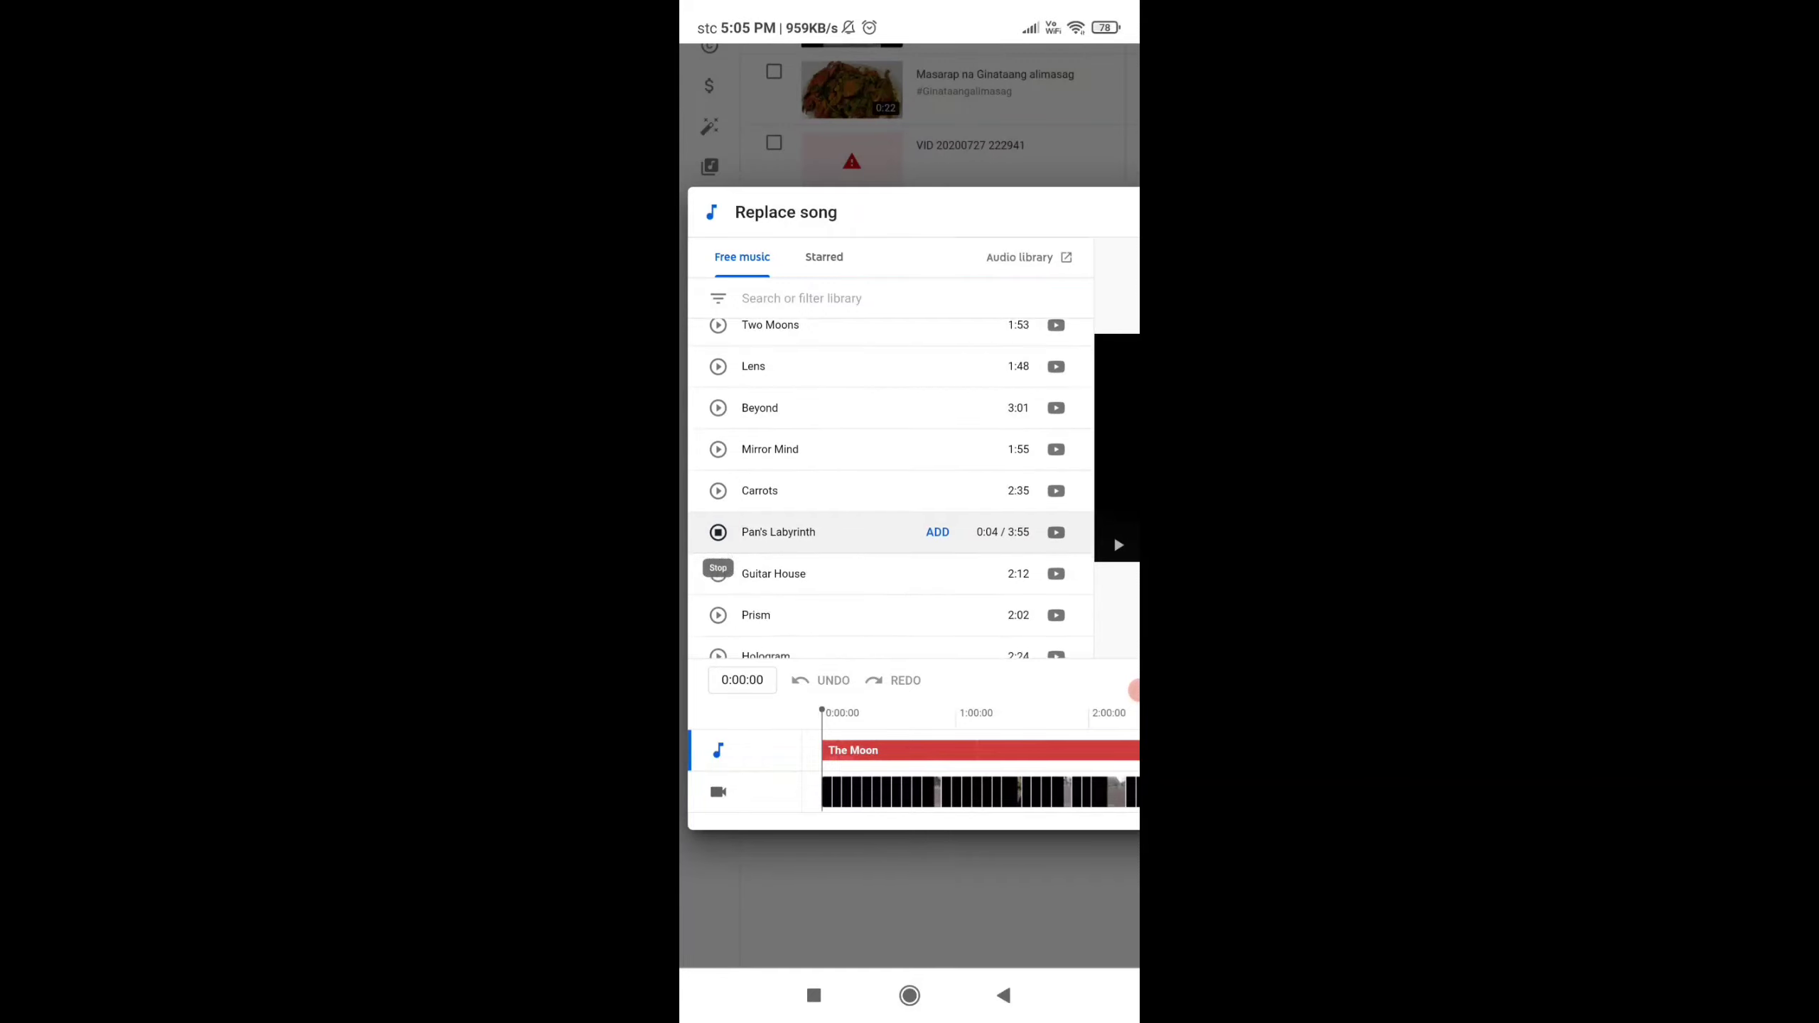
pyautogui.scroll(-4, 891, 487)
pyautogui.scroll(2, 890, 488)
pyautogui.scroll(1, 891, 488)
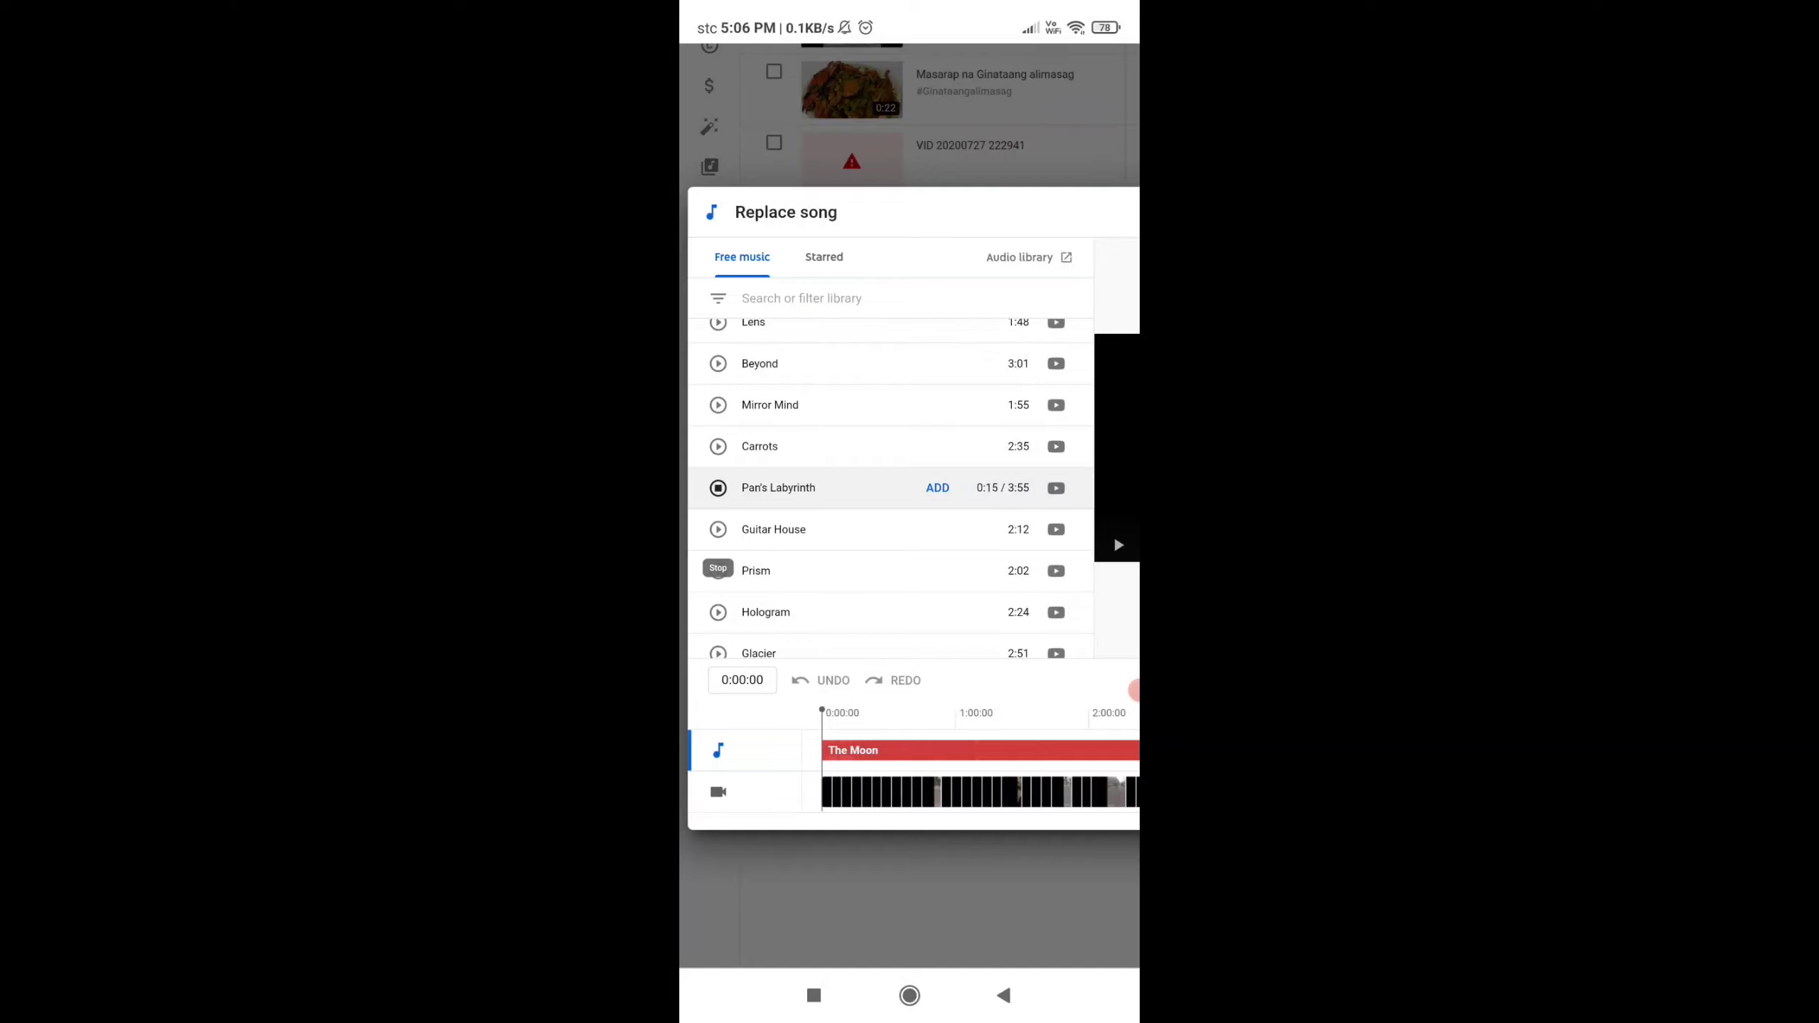
pyautogui.scroll(-6, 891, 487)
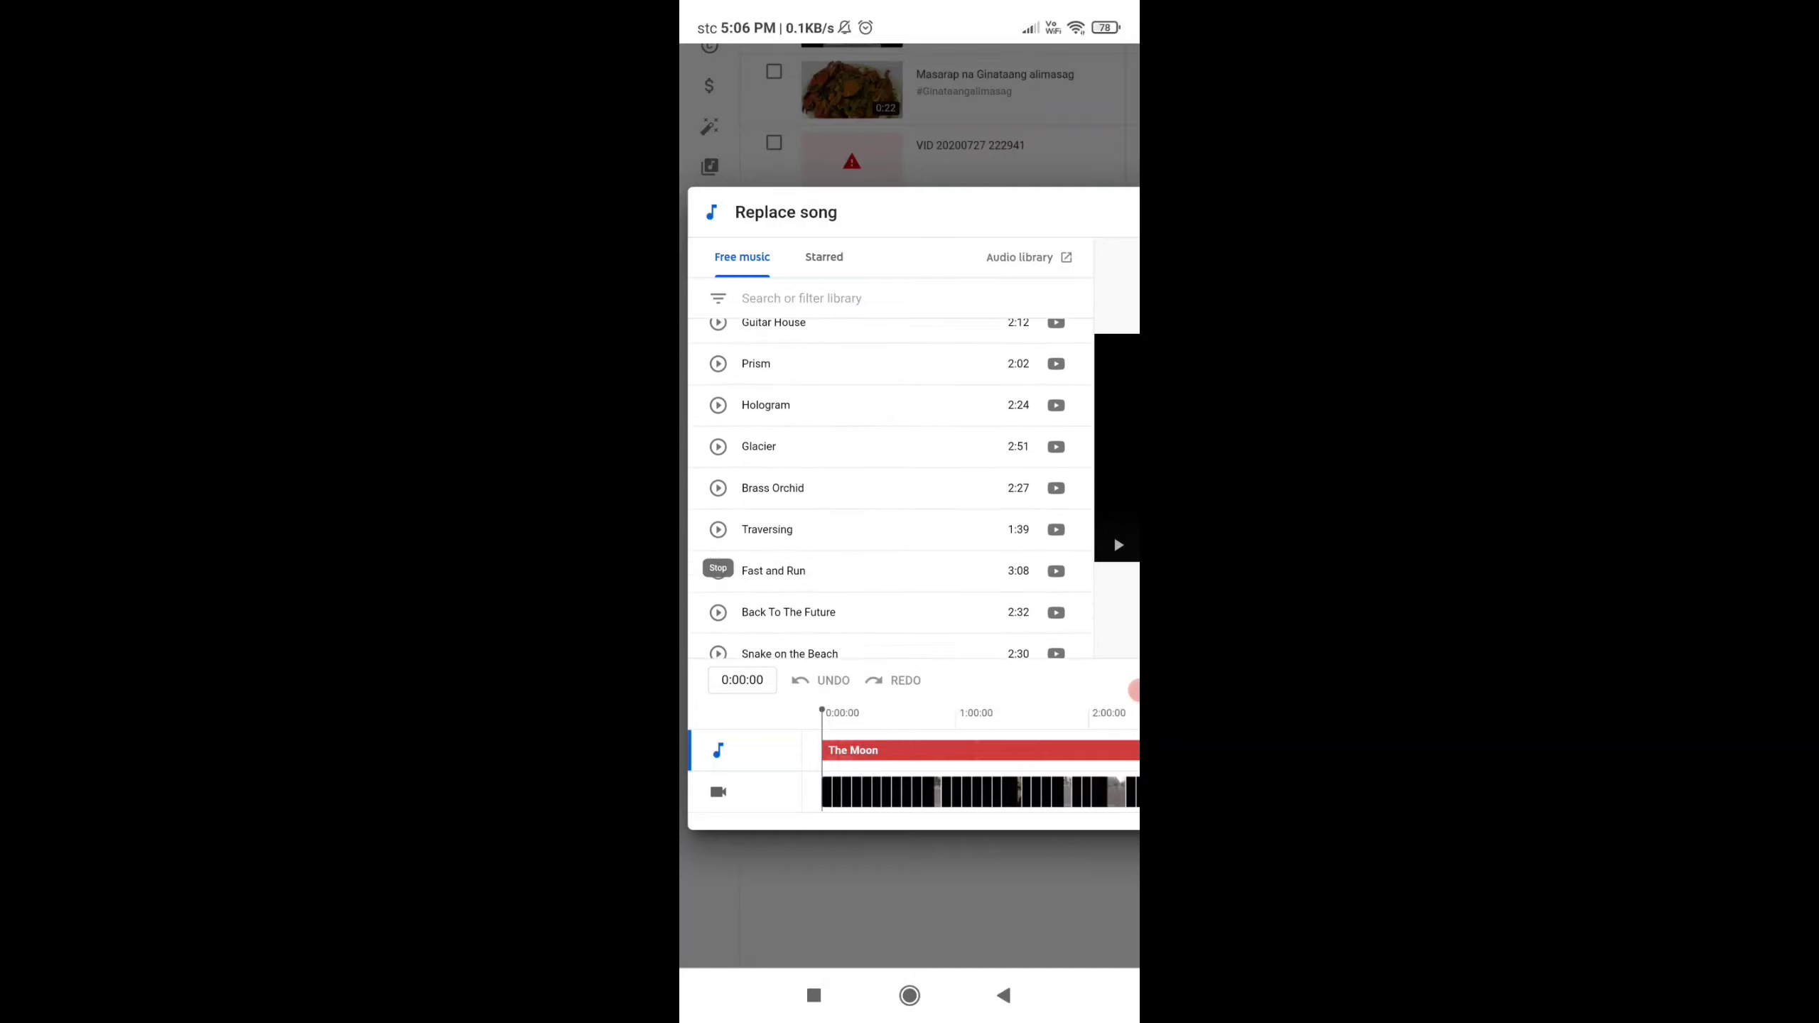
pyautogui.scroll(-1, 890, 487)
pyautogui.scroll(-3, 891, 488)
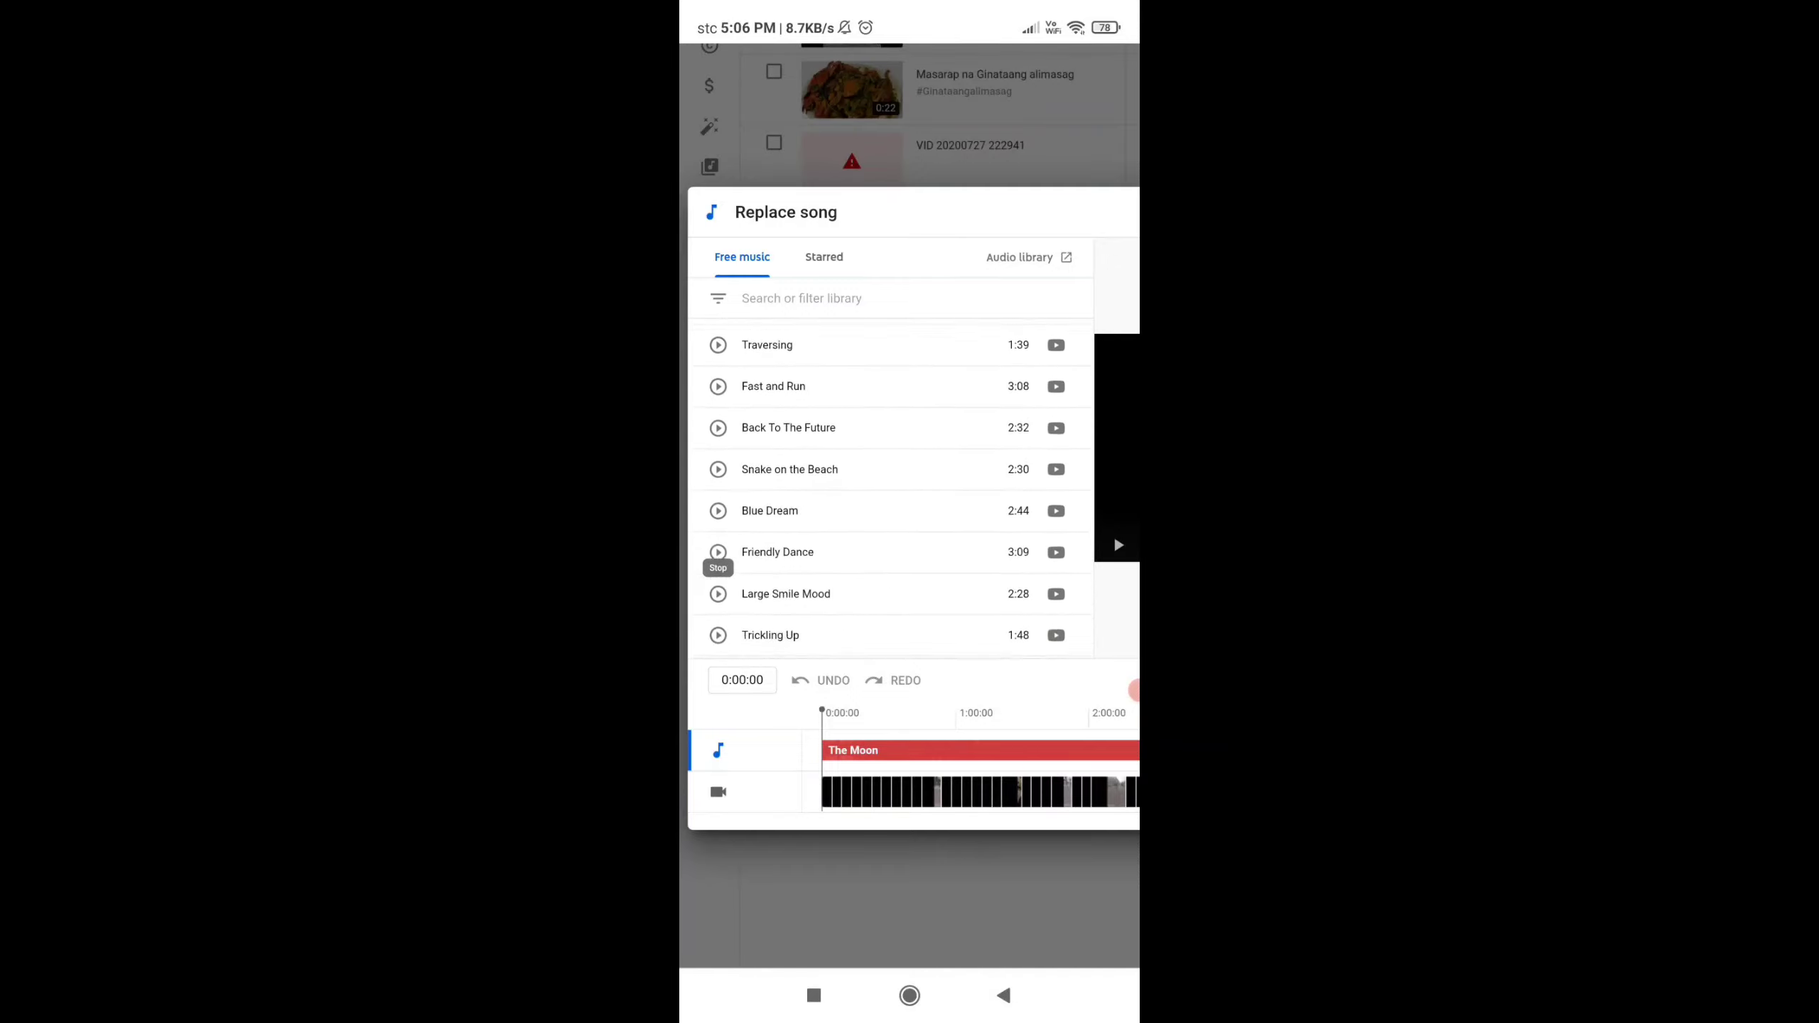
pyautogui.scroll(-3, 891, 487)
pyautogui.scroll(1, 890, 487)
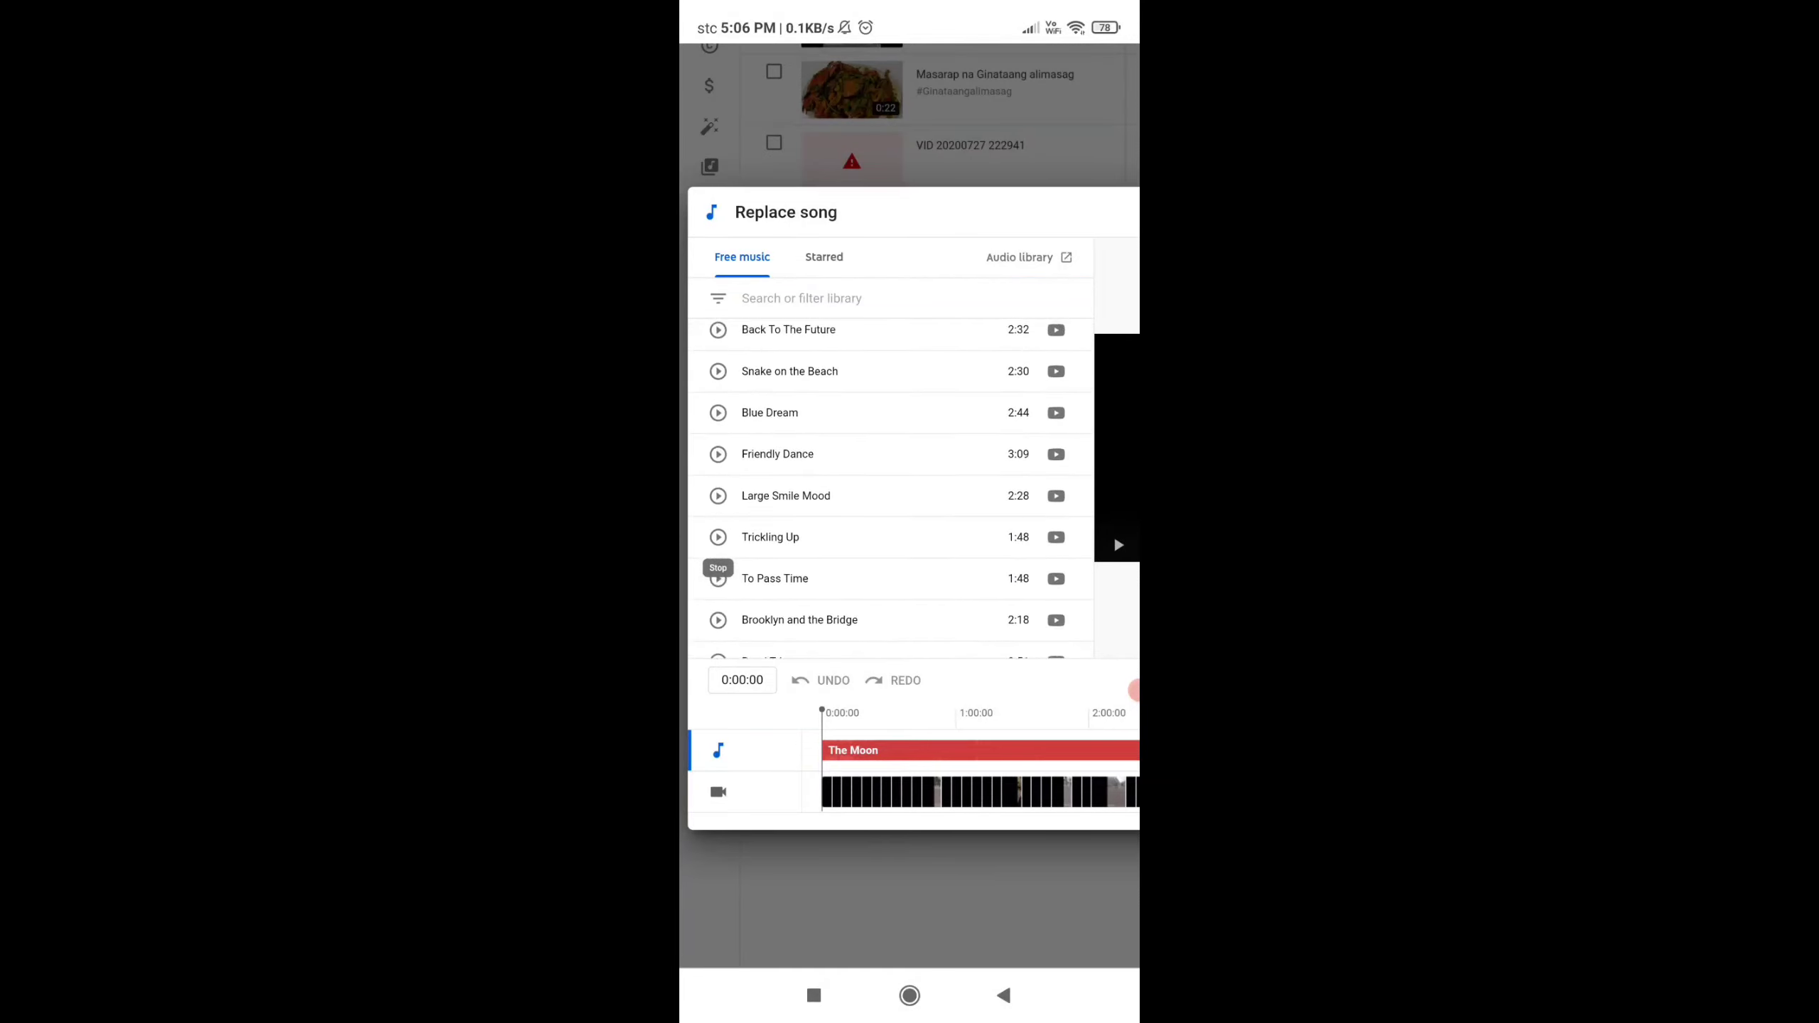
# Preview Friendly Dance and Rewind, then settle on Walking in the Sky
pyautogui.click(717, 455)
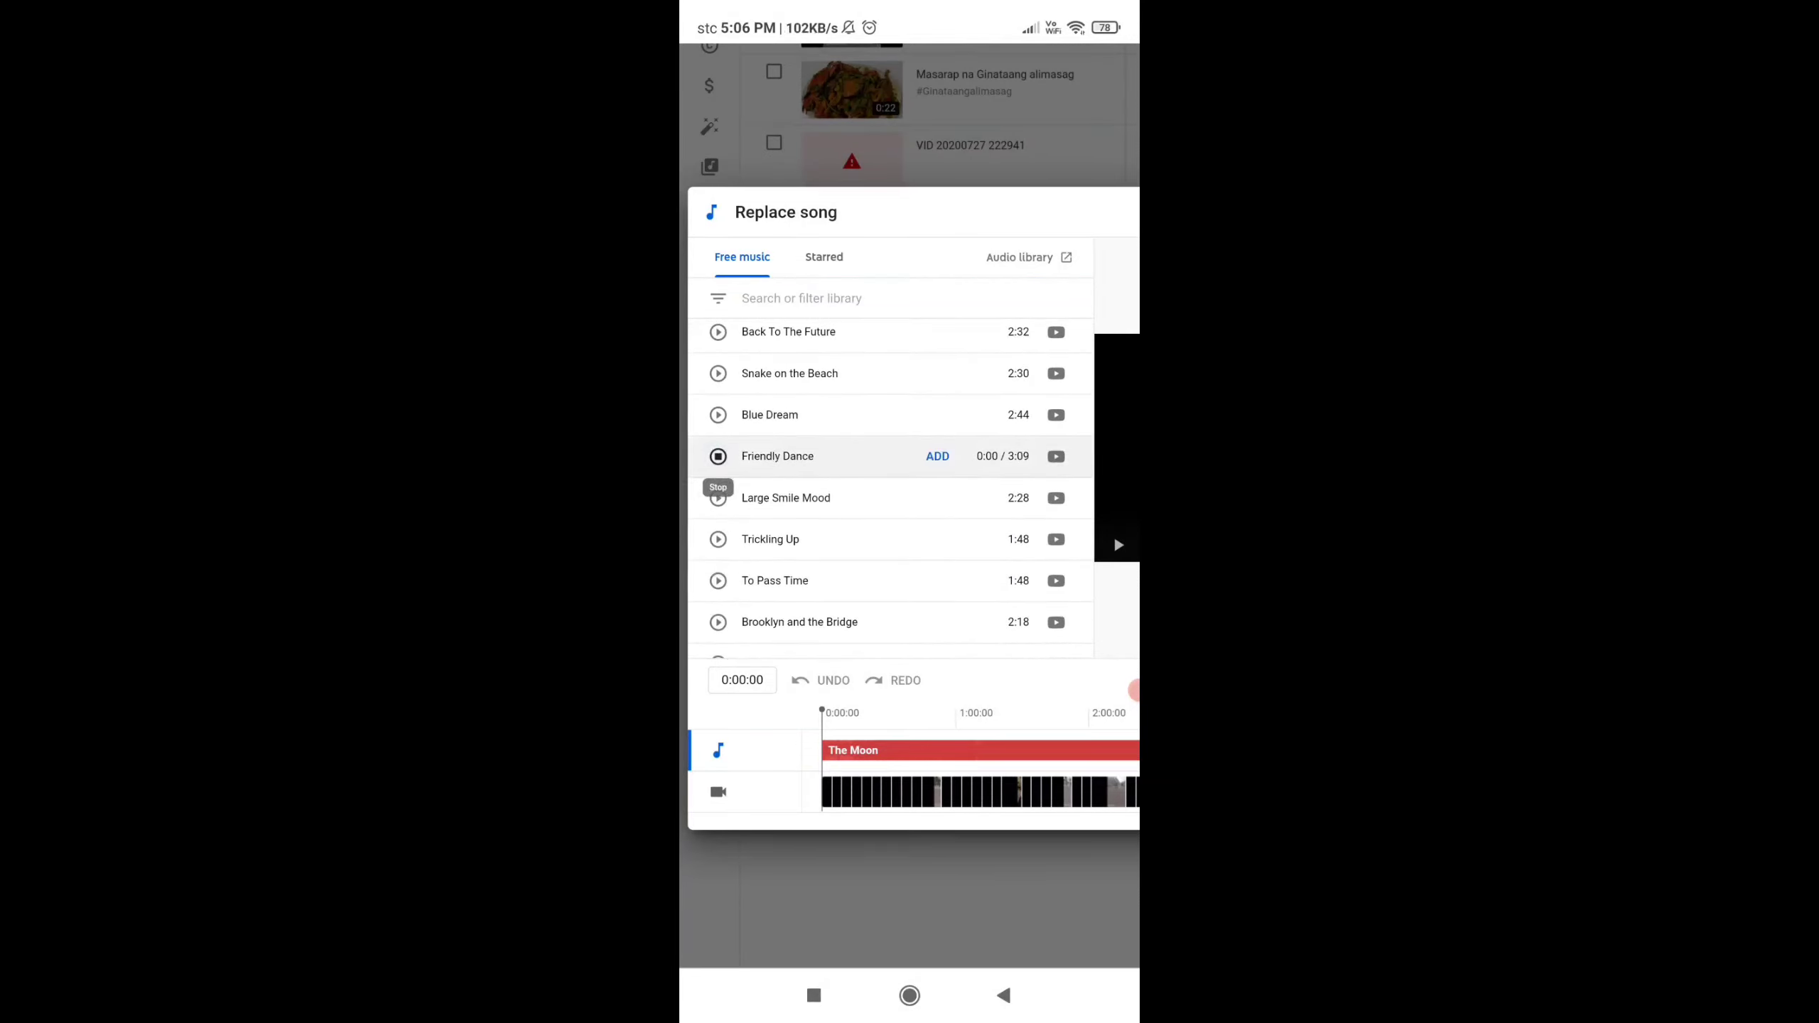
pyautogui.scroll(-3, 890, 488)
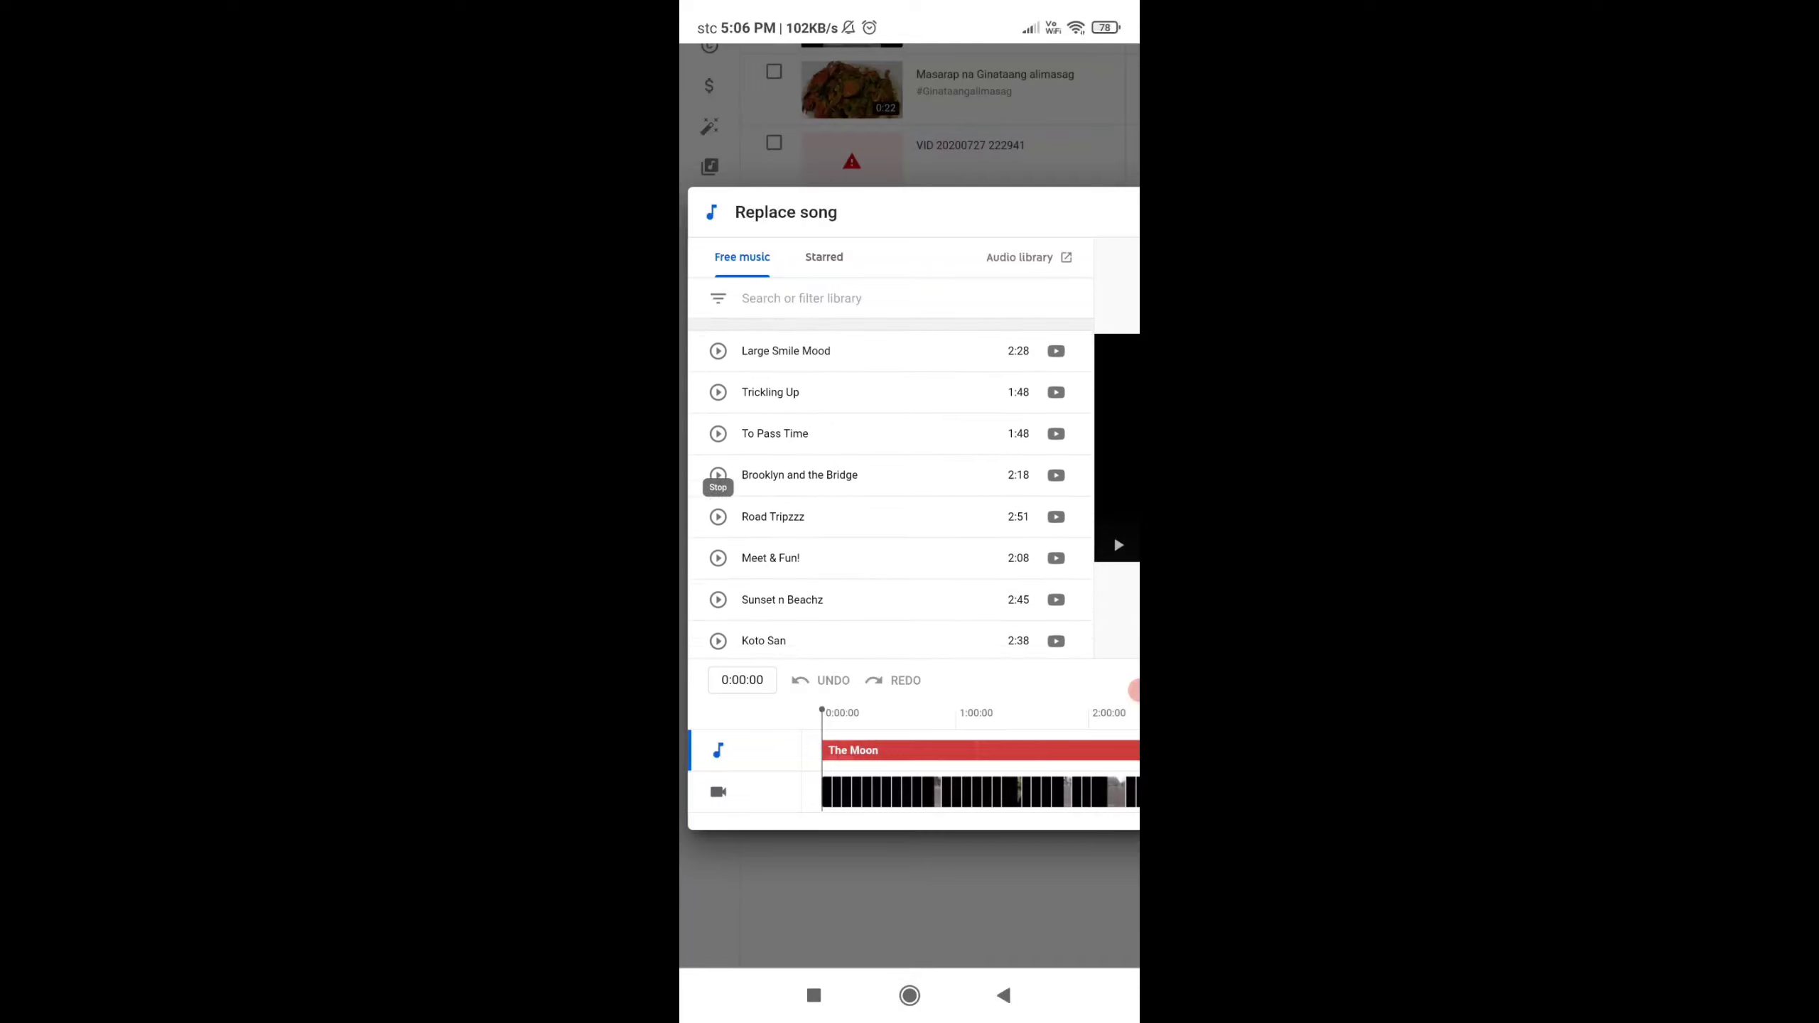
pyautogui.scroll(-3, 890, 487)
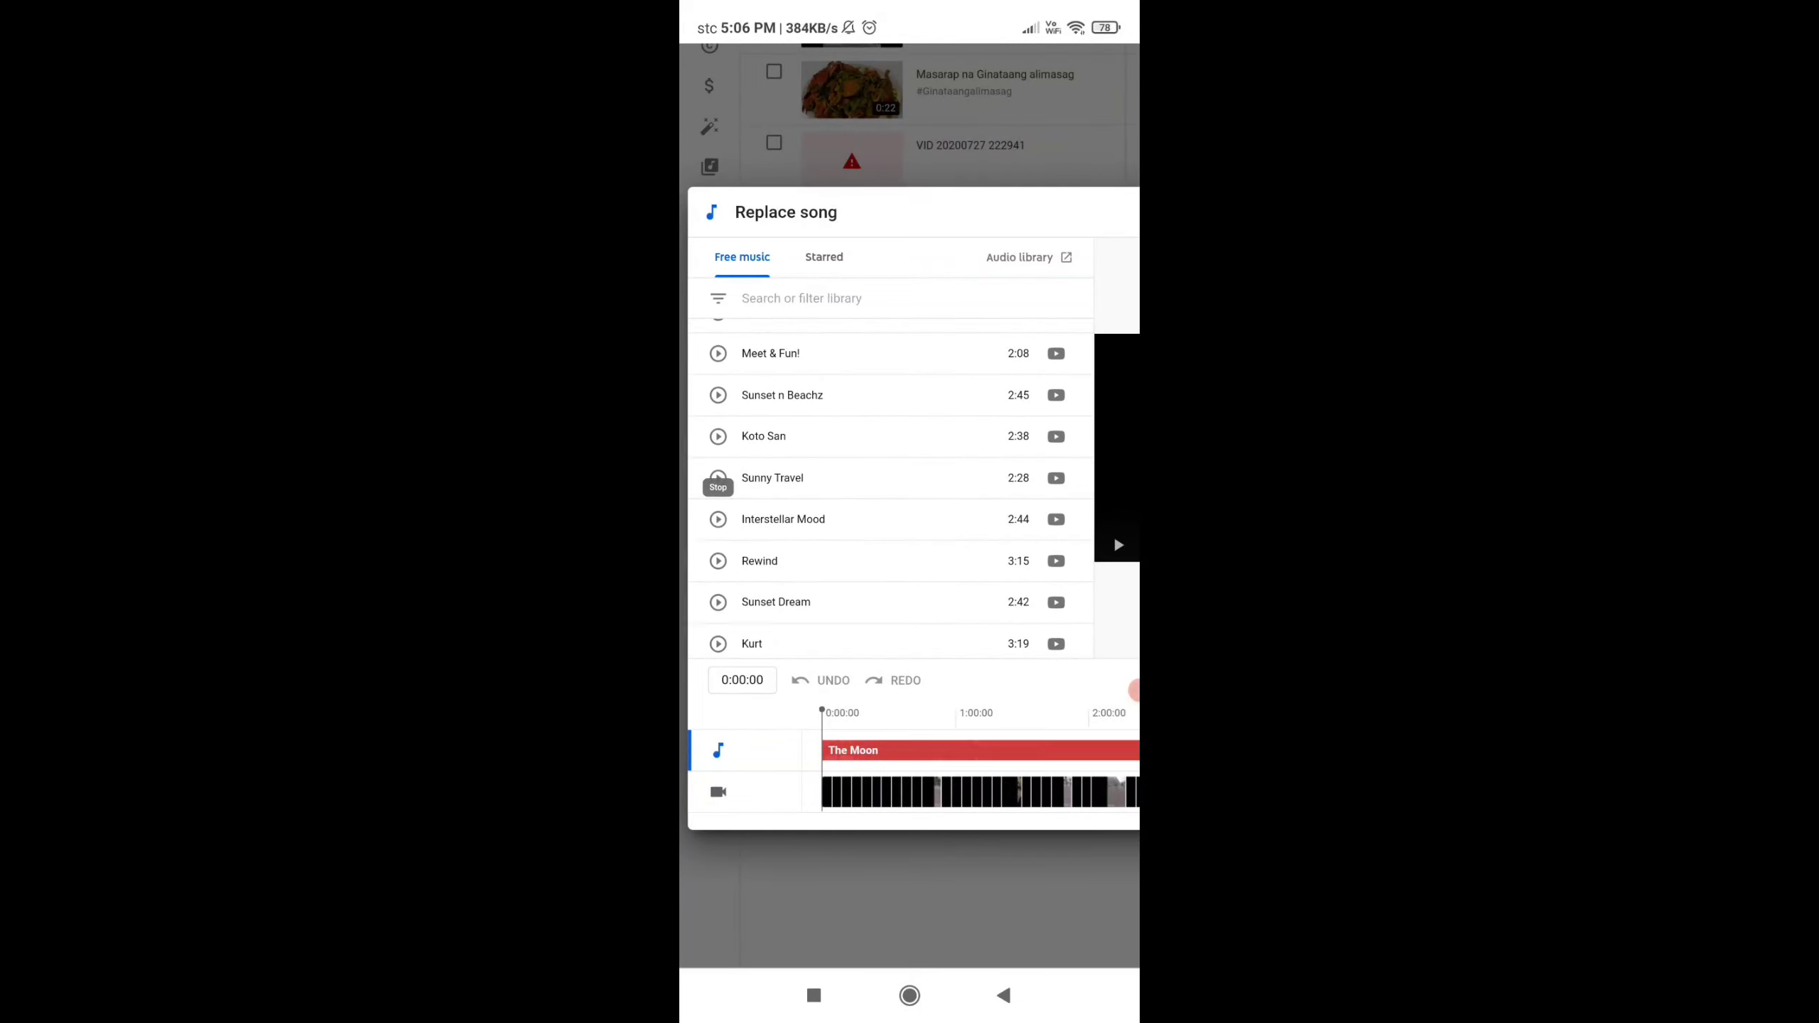
pyautogui.click(717, 560)
pyautogui.scroll(-2, 890, 502)
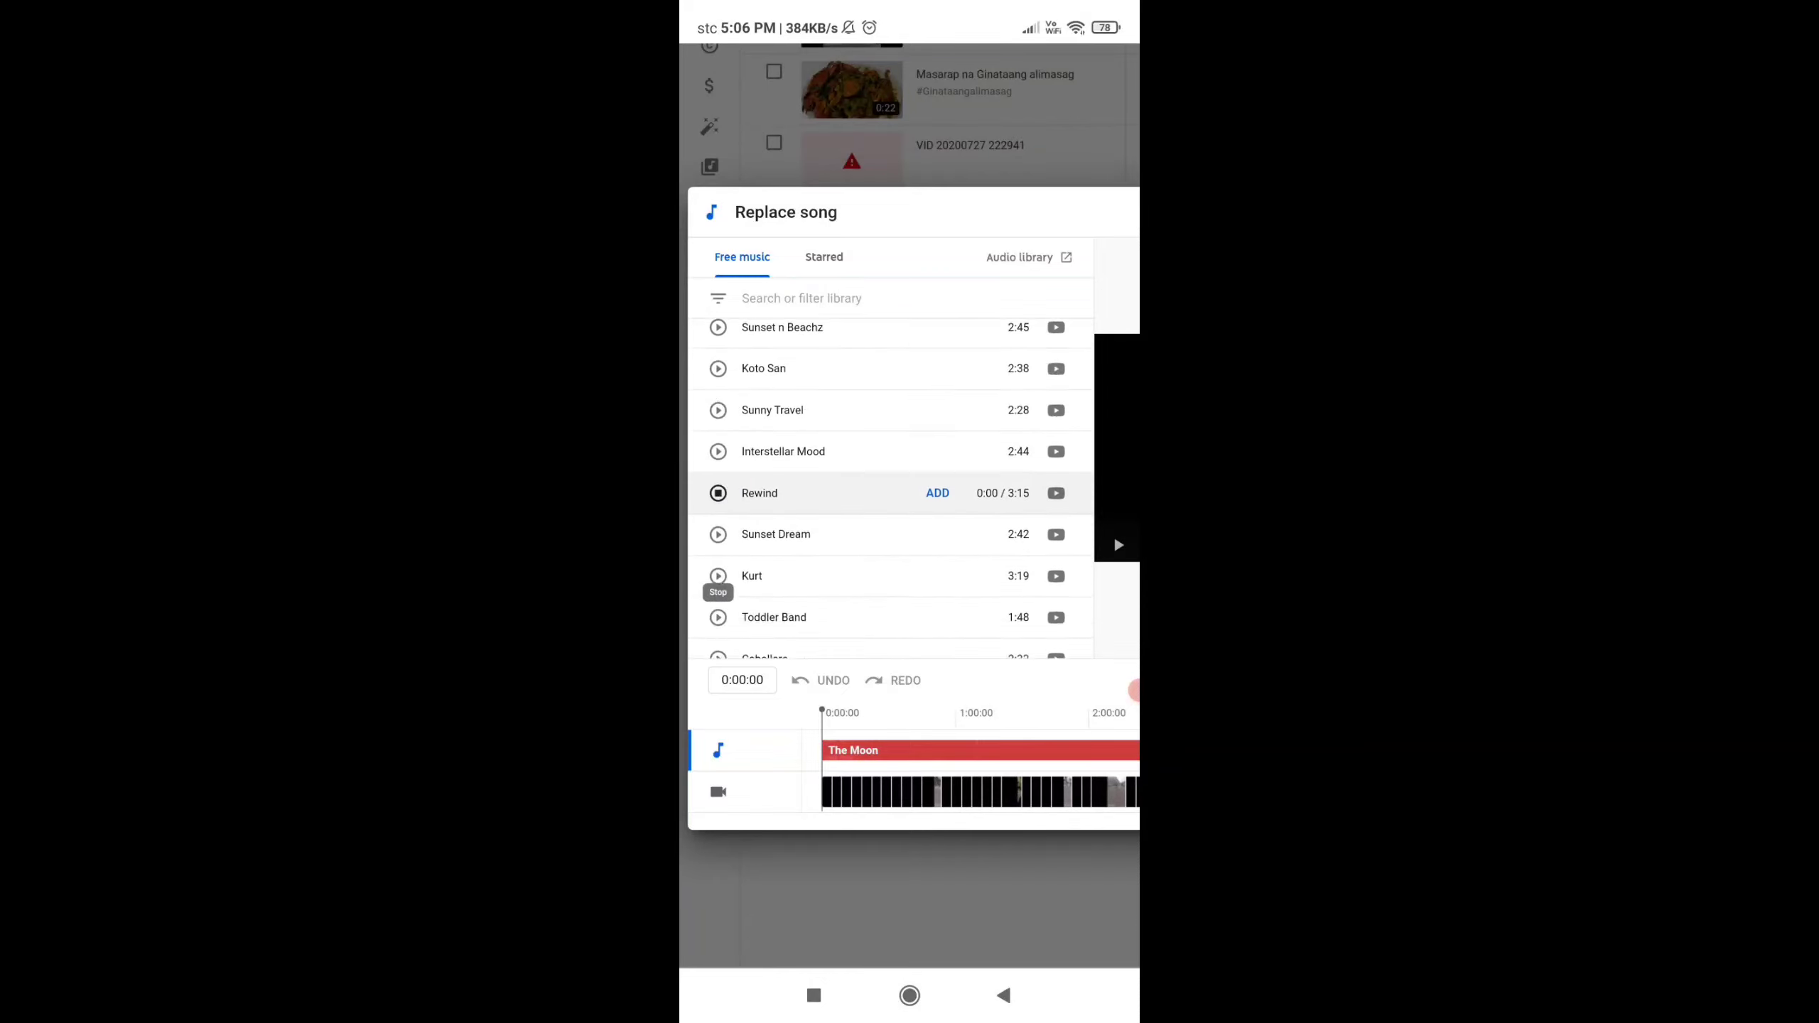
pyautogui.scroll(-1, 890, 502)
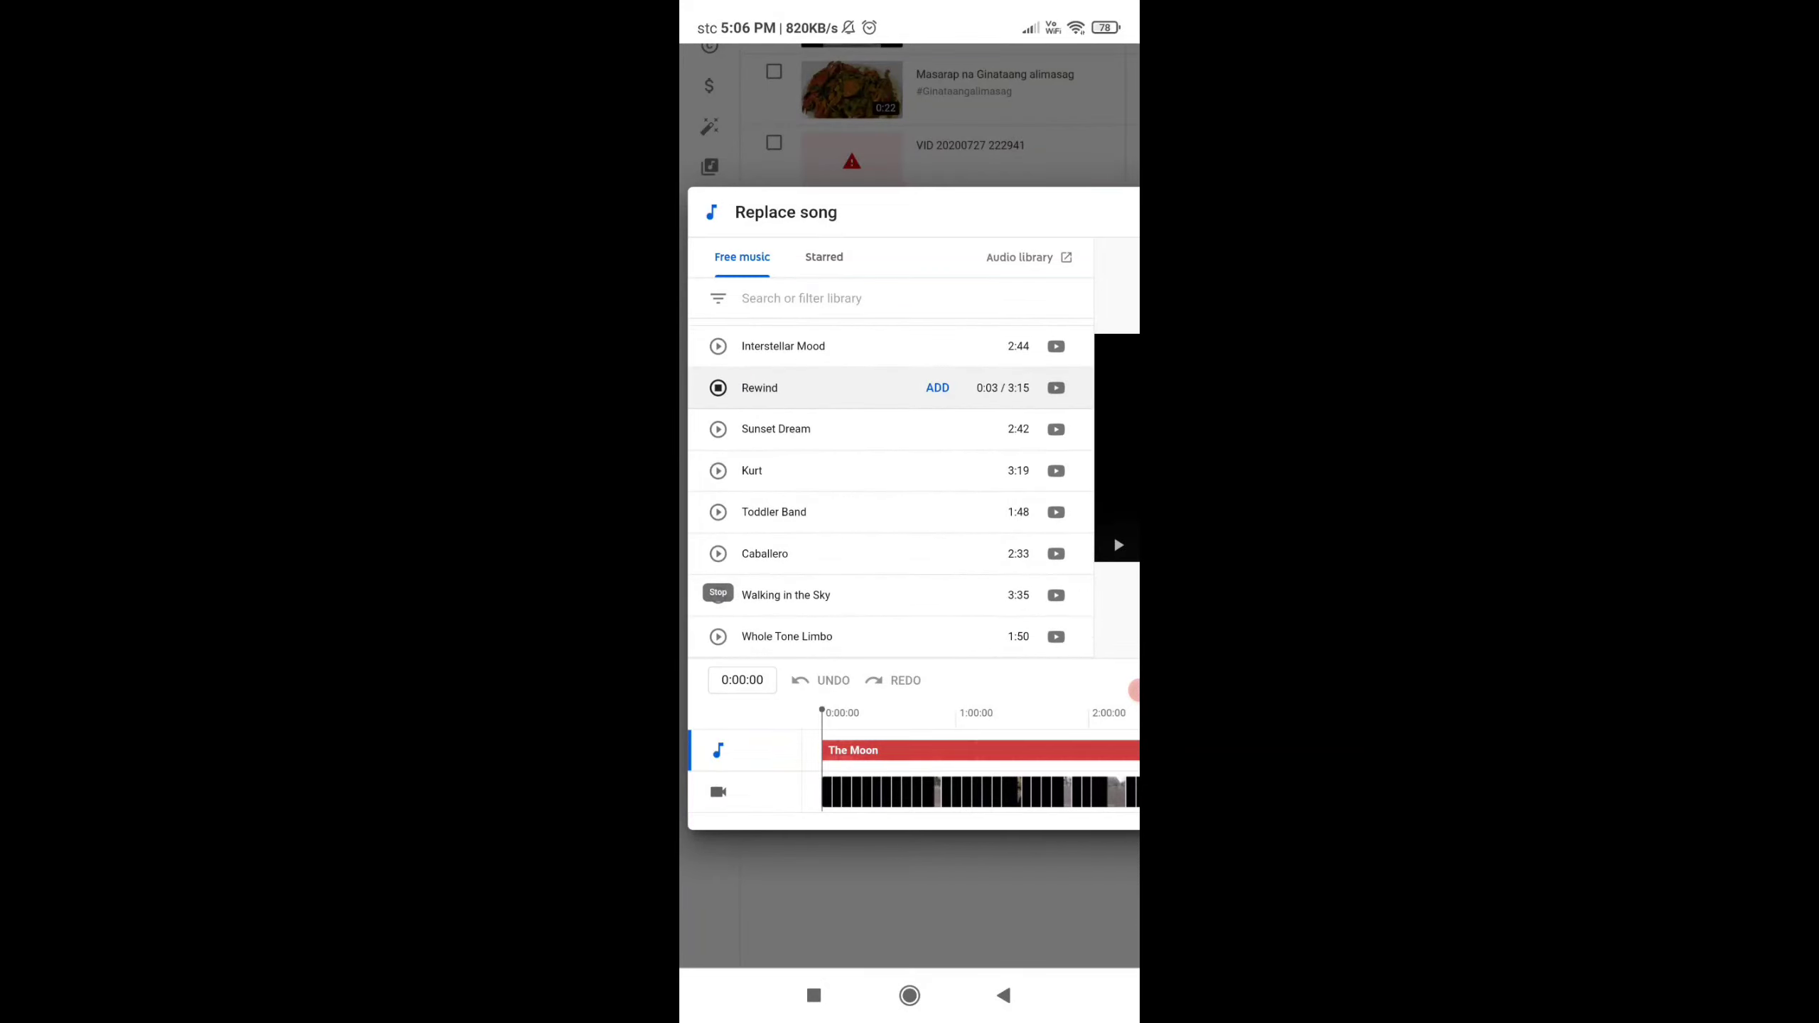
pyautogui.click(718, 594)
pyautogui.scroll(-2, 890, 502)
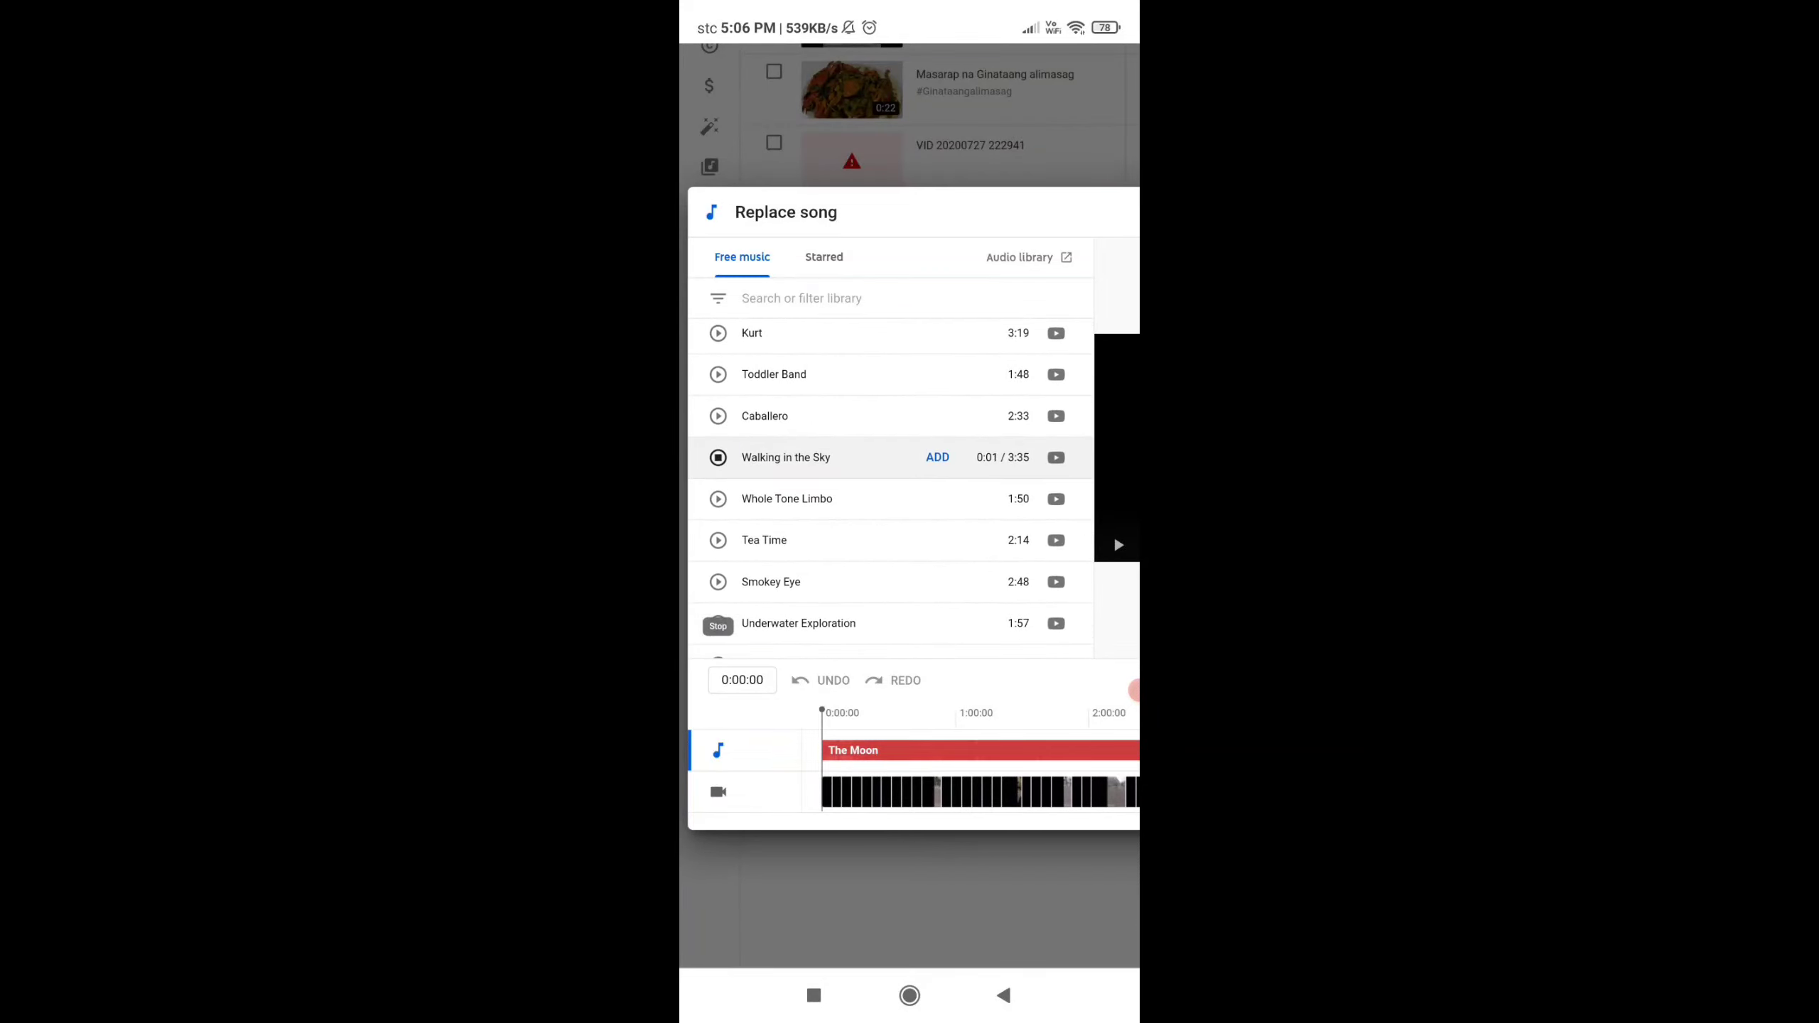
pyautogui.scroll(-1, 890, 487)
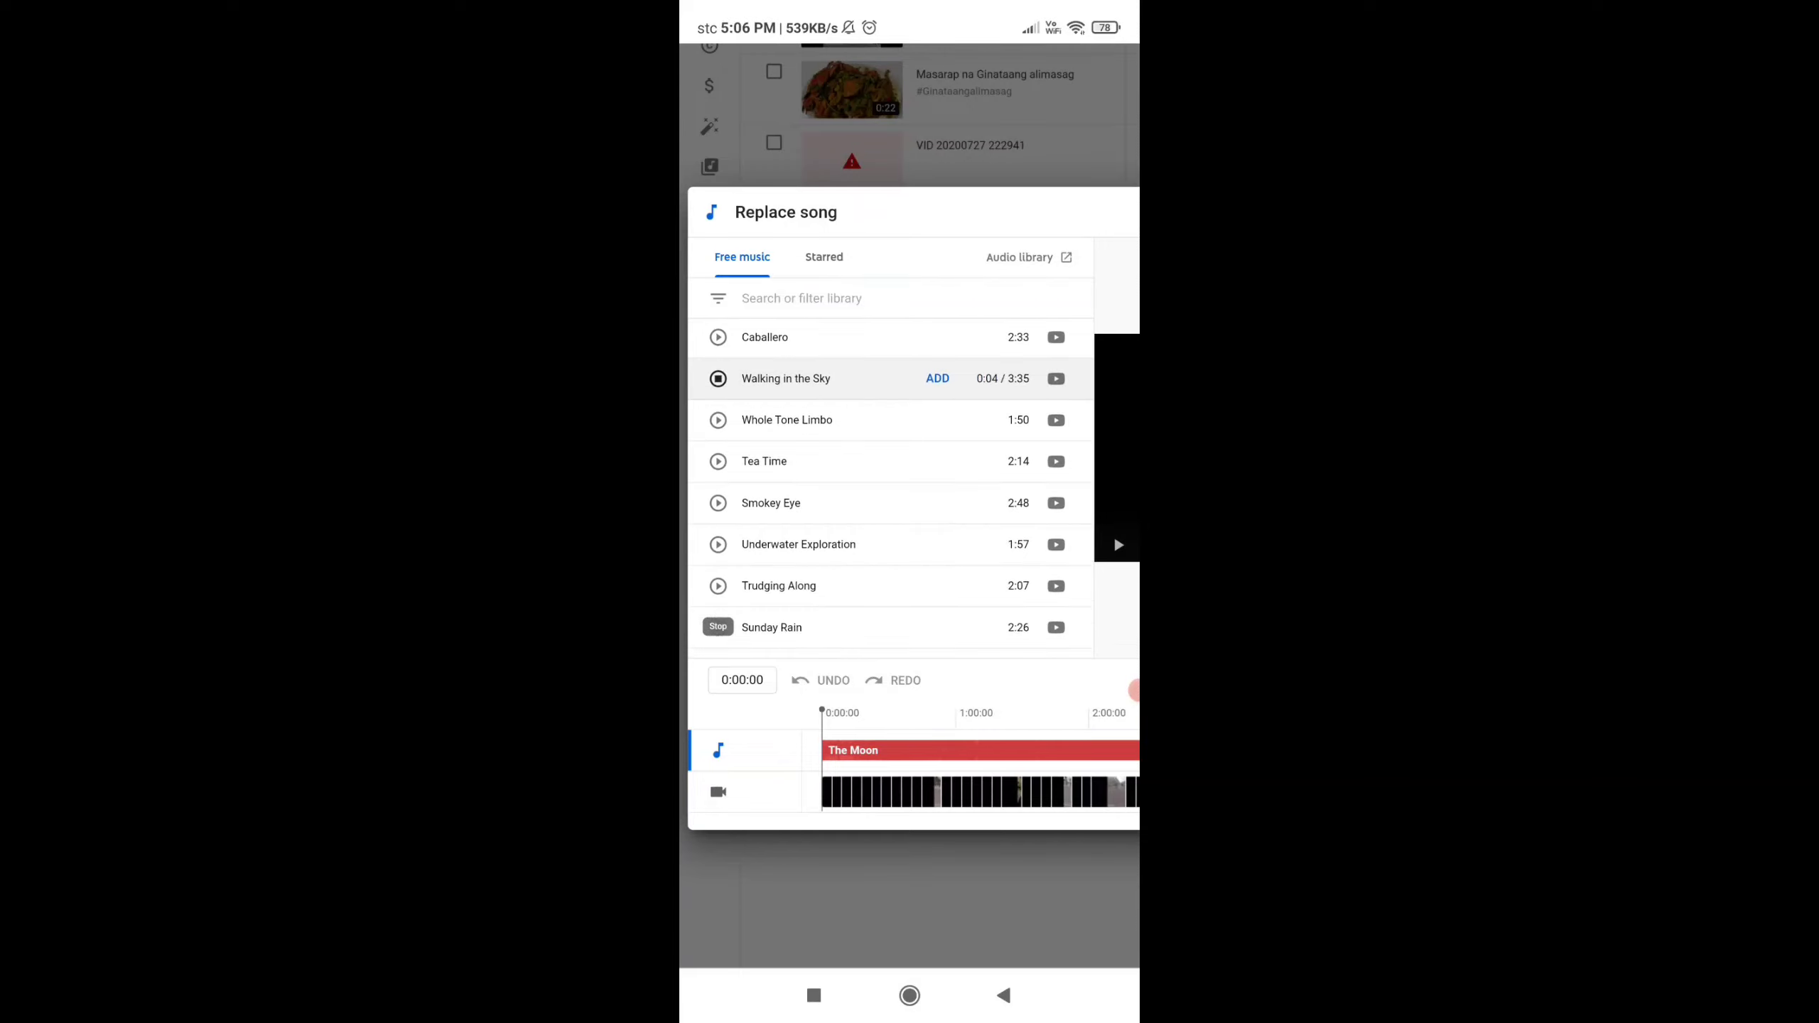
pyautogui.scroll(2, 890, 487)
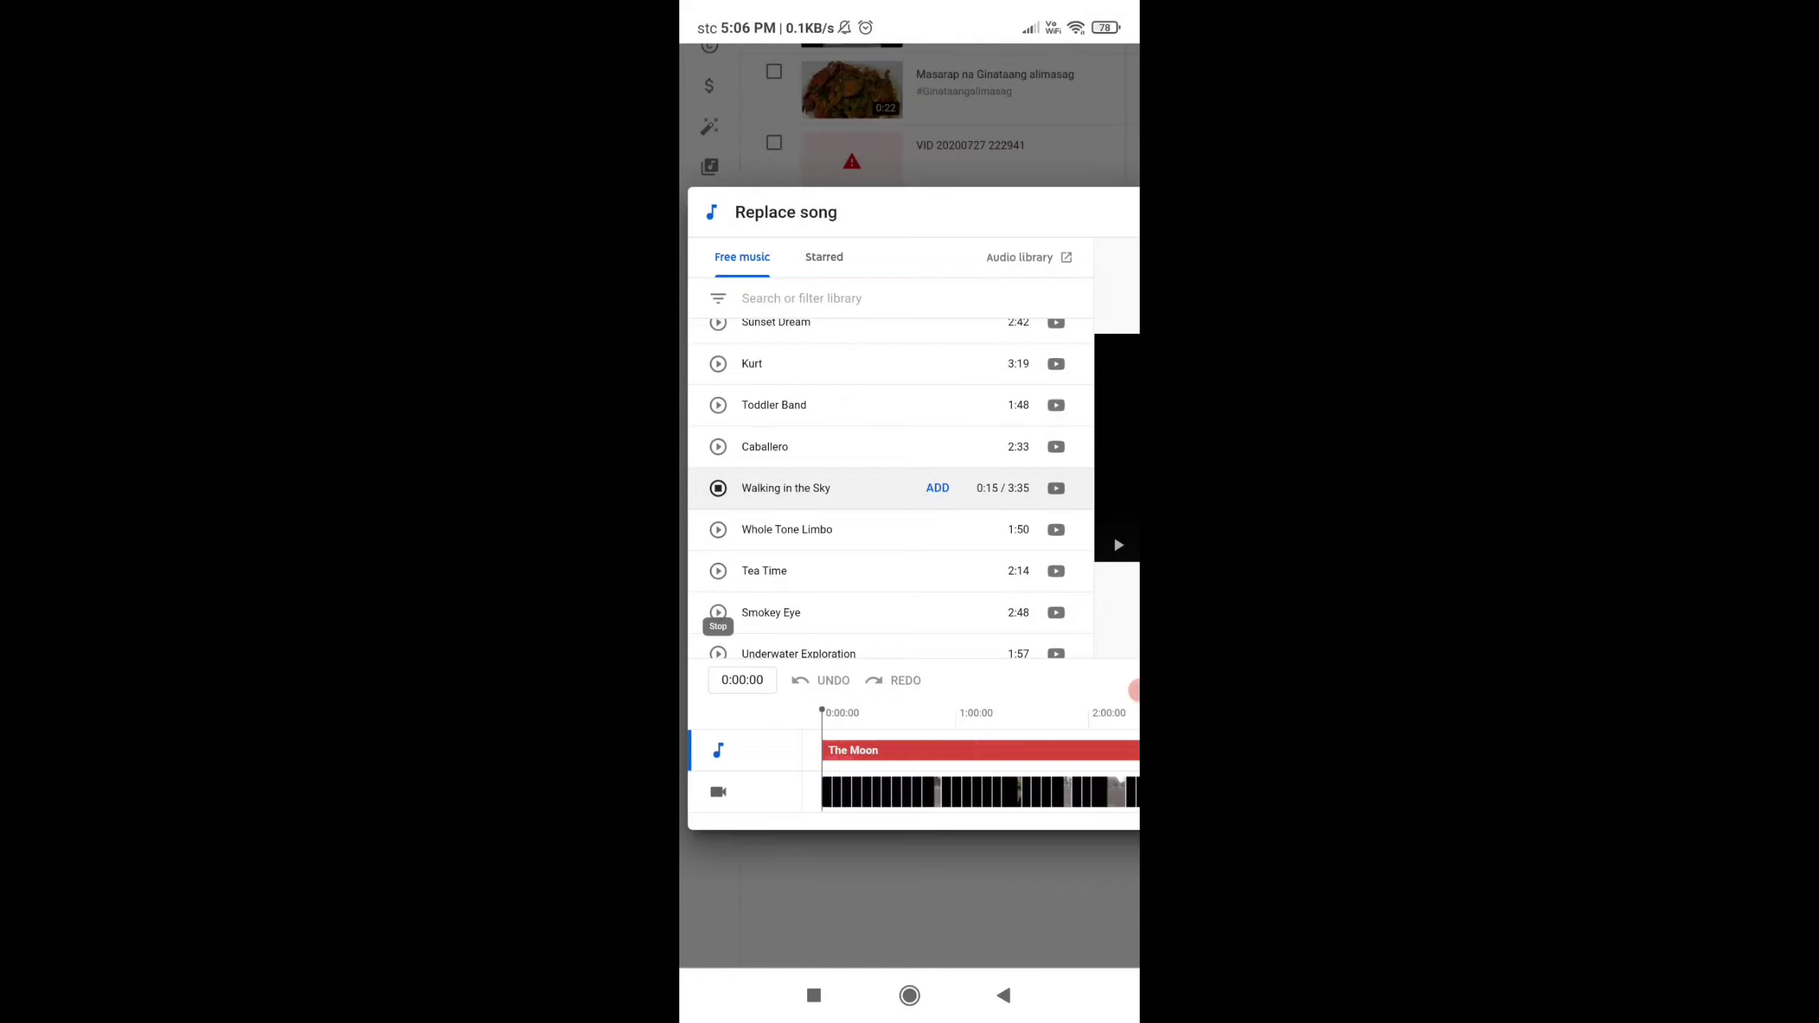
pyautogui.scroll(1, 891, 488)
pyautogui.scroll(-1, 890, 487)
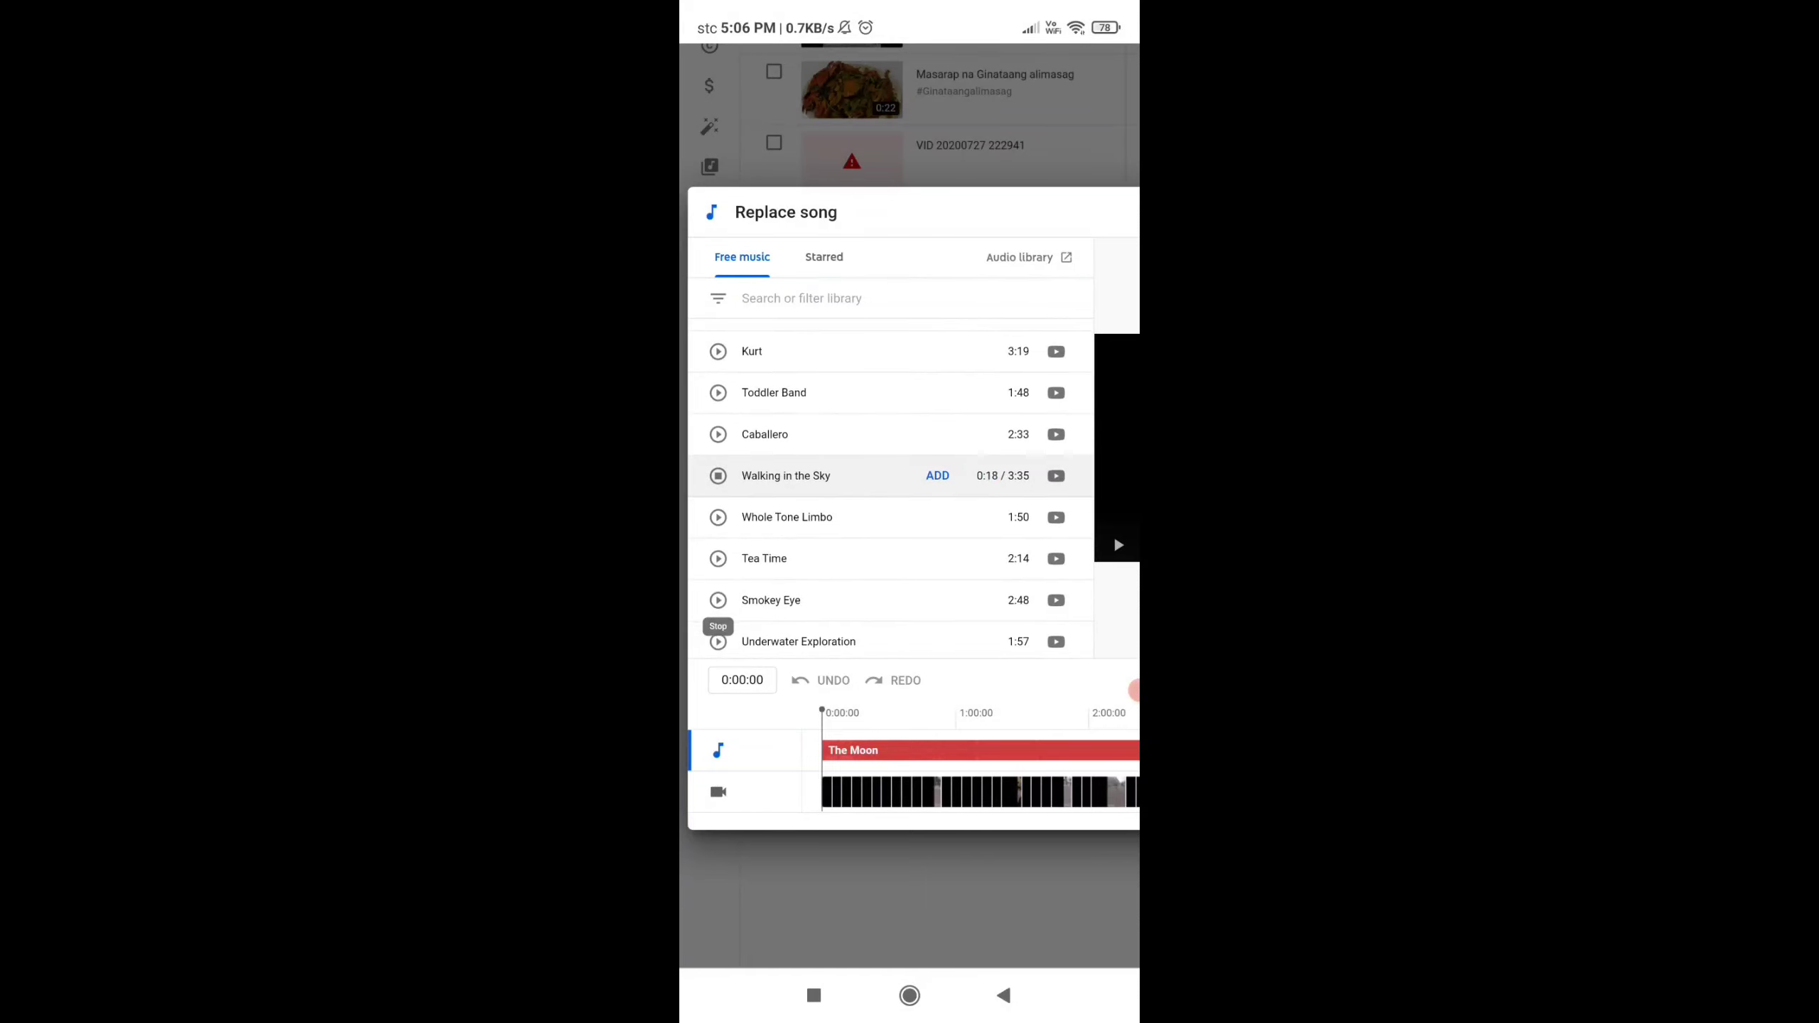
# Add Walking in the Sky as the replacement track and confirm saving despite the remaining claim
pyautogui.click(938, 475)
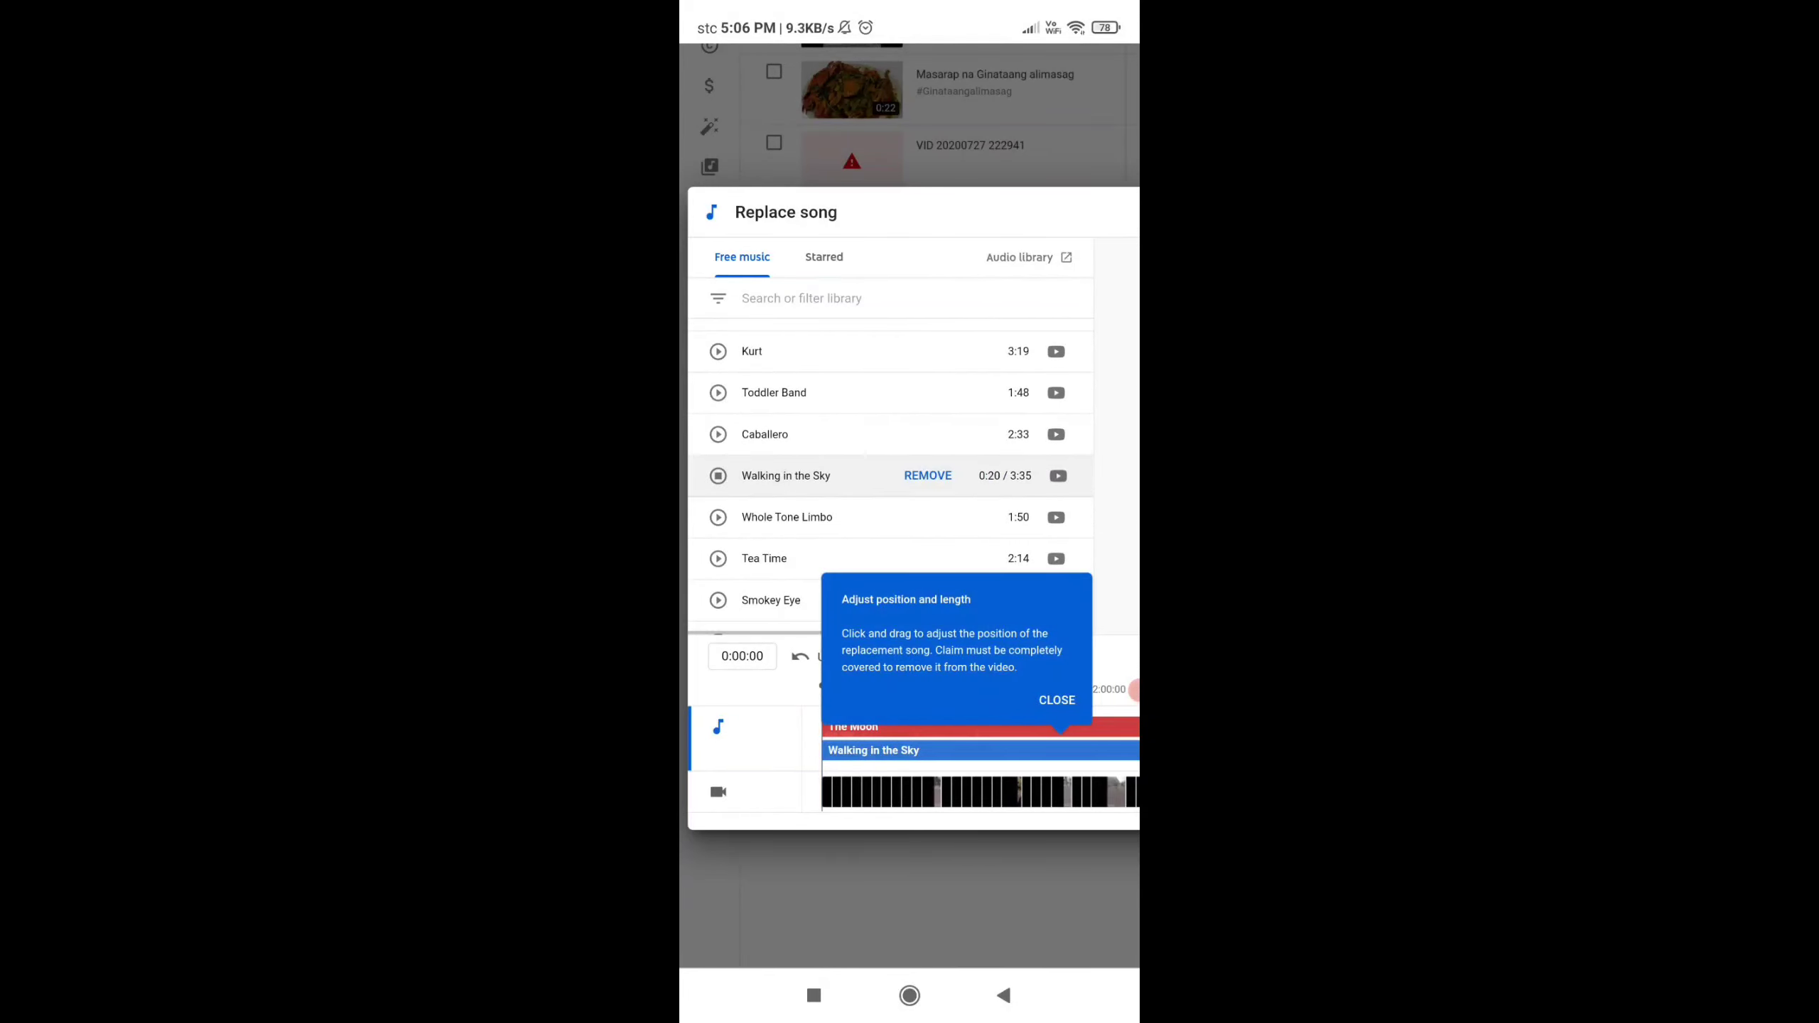
pyautogui.click(1057, 699)
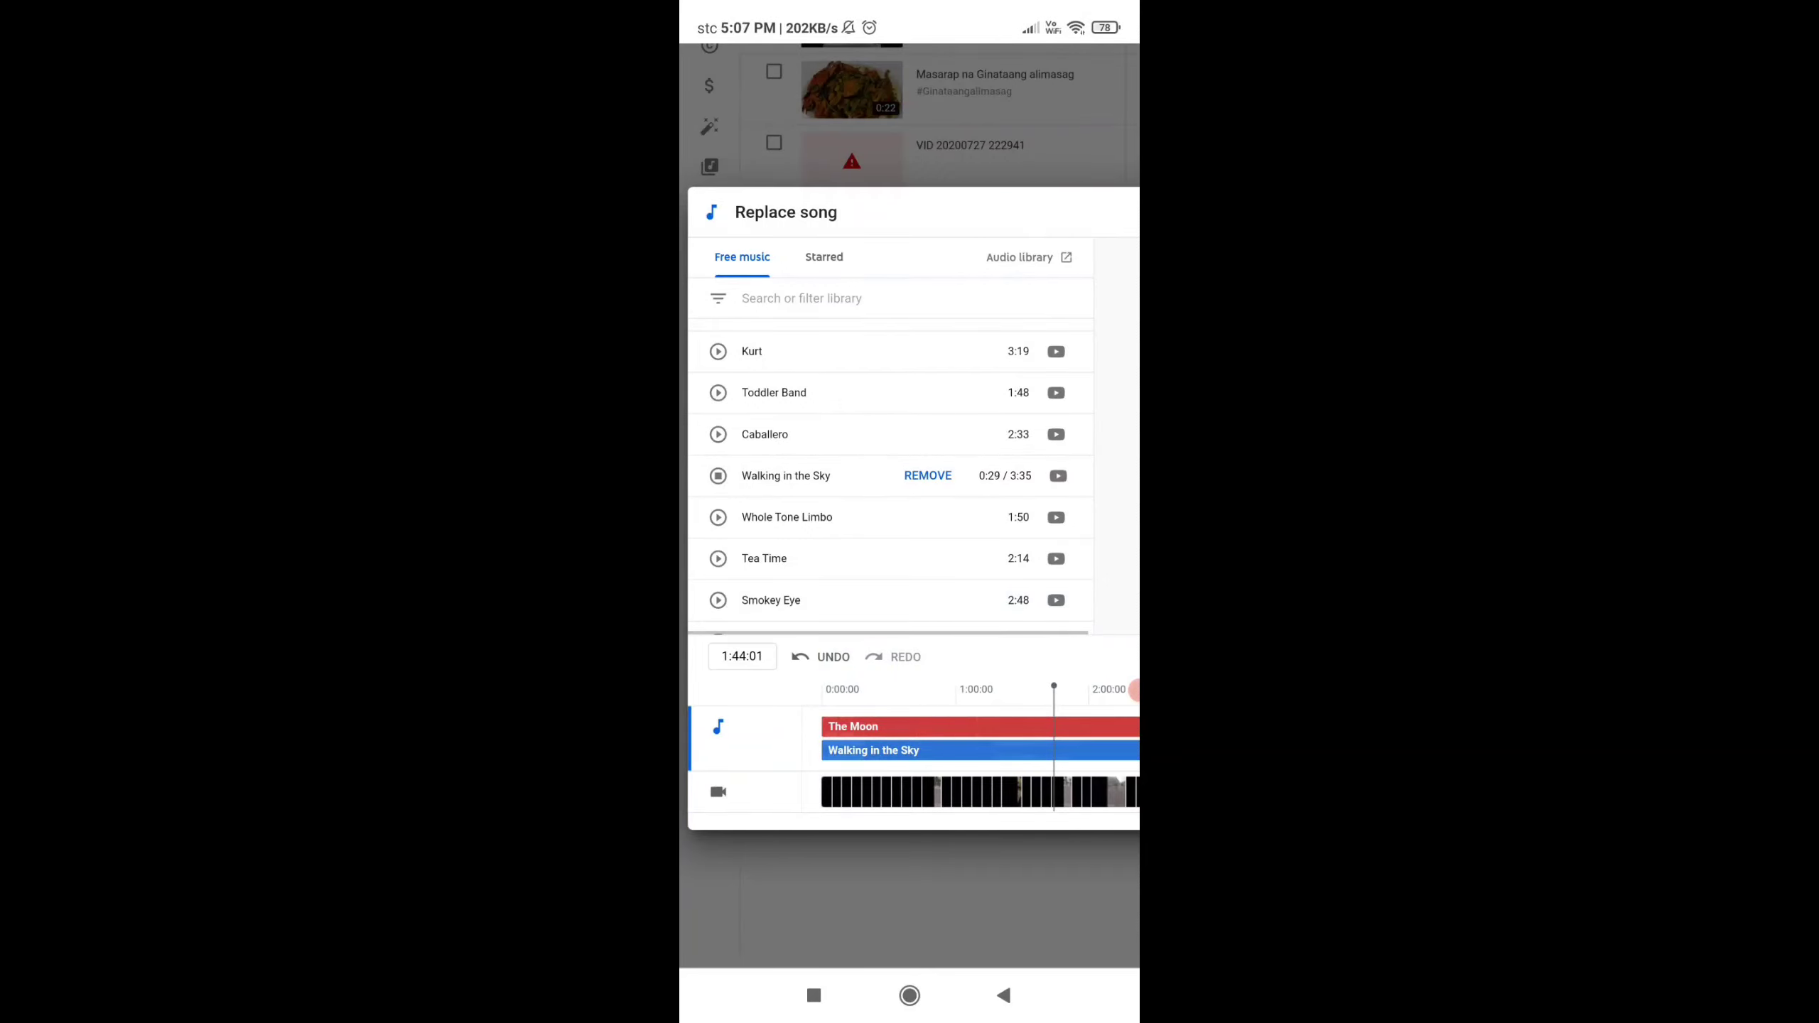
pyautogui.scroll(-3, 910, 502)
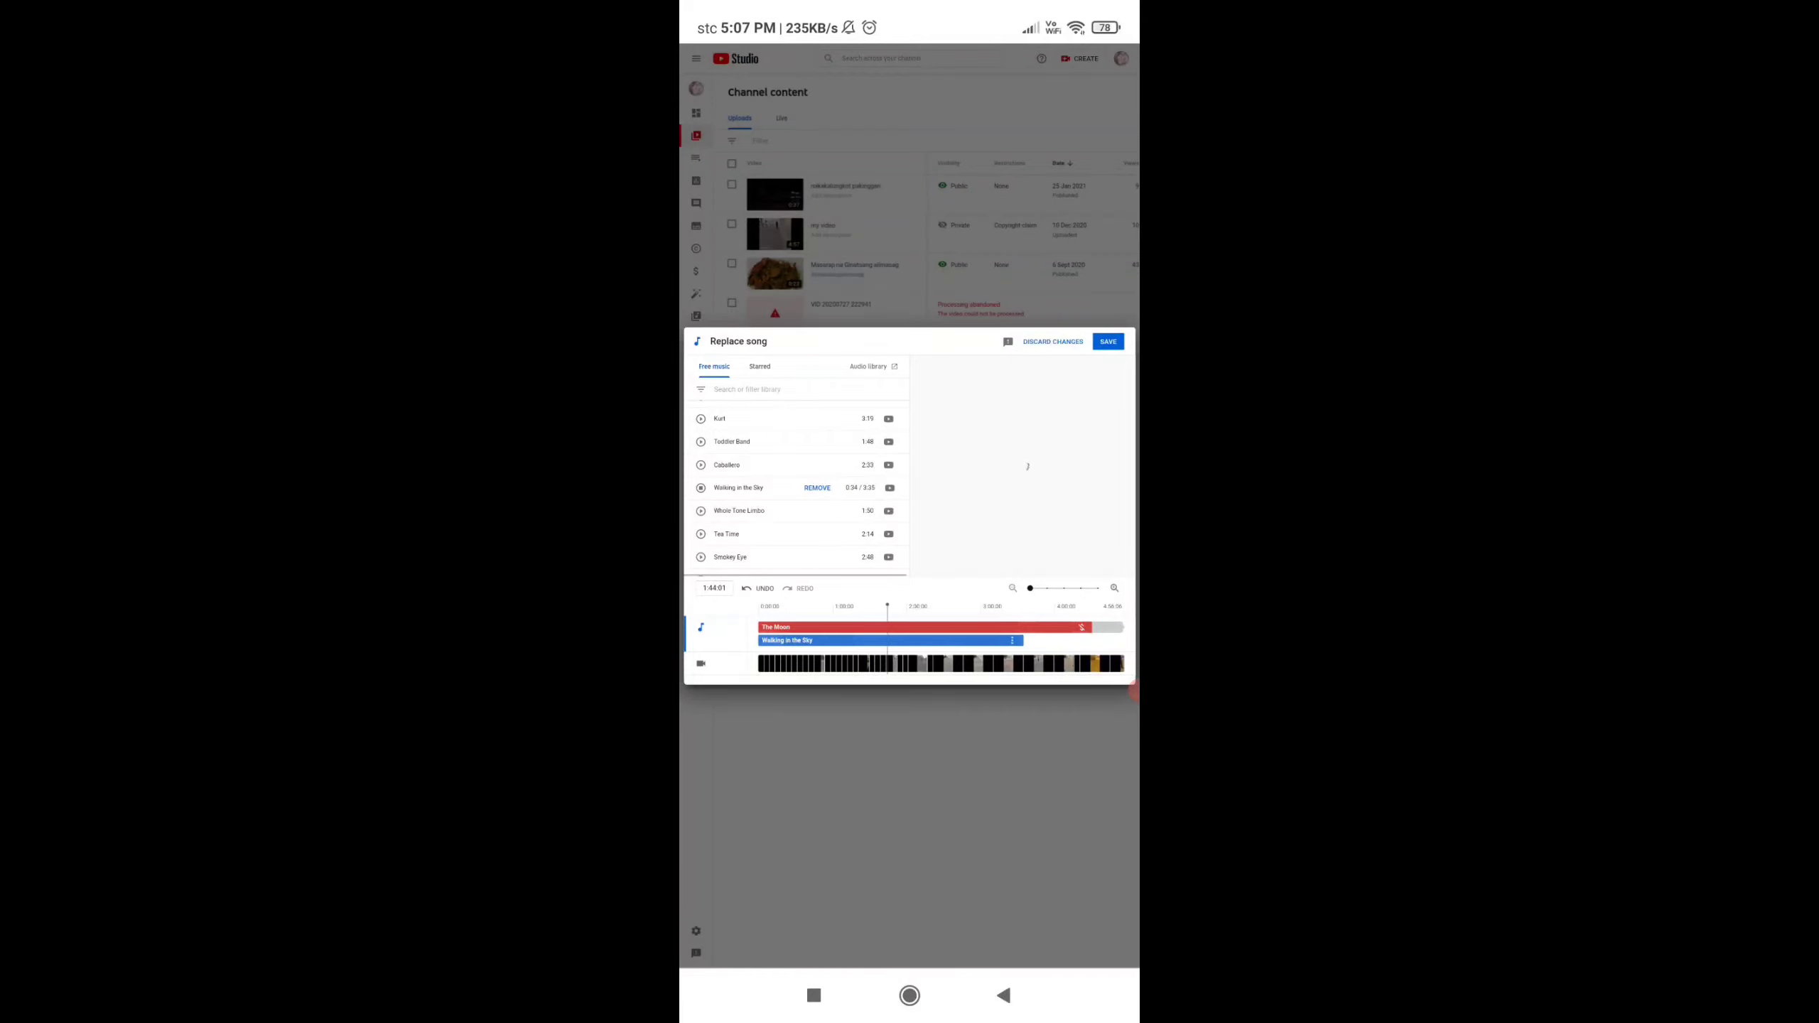
pyautogui.click(1107, 341)
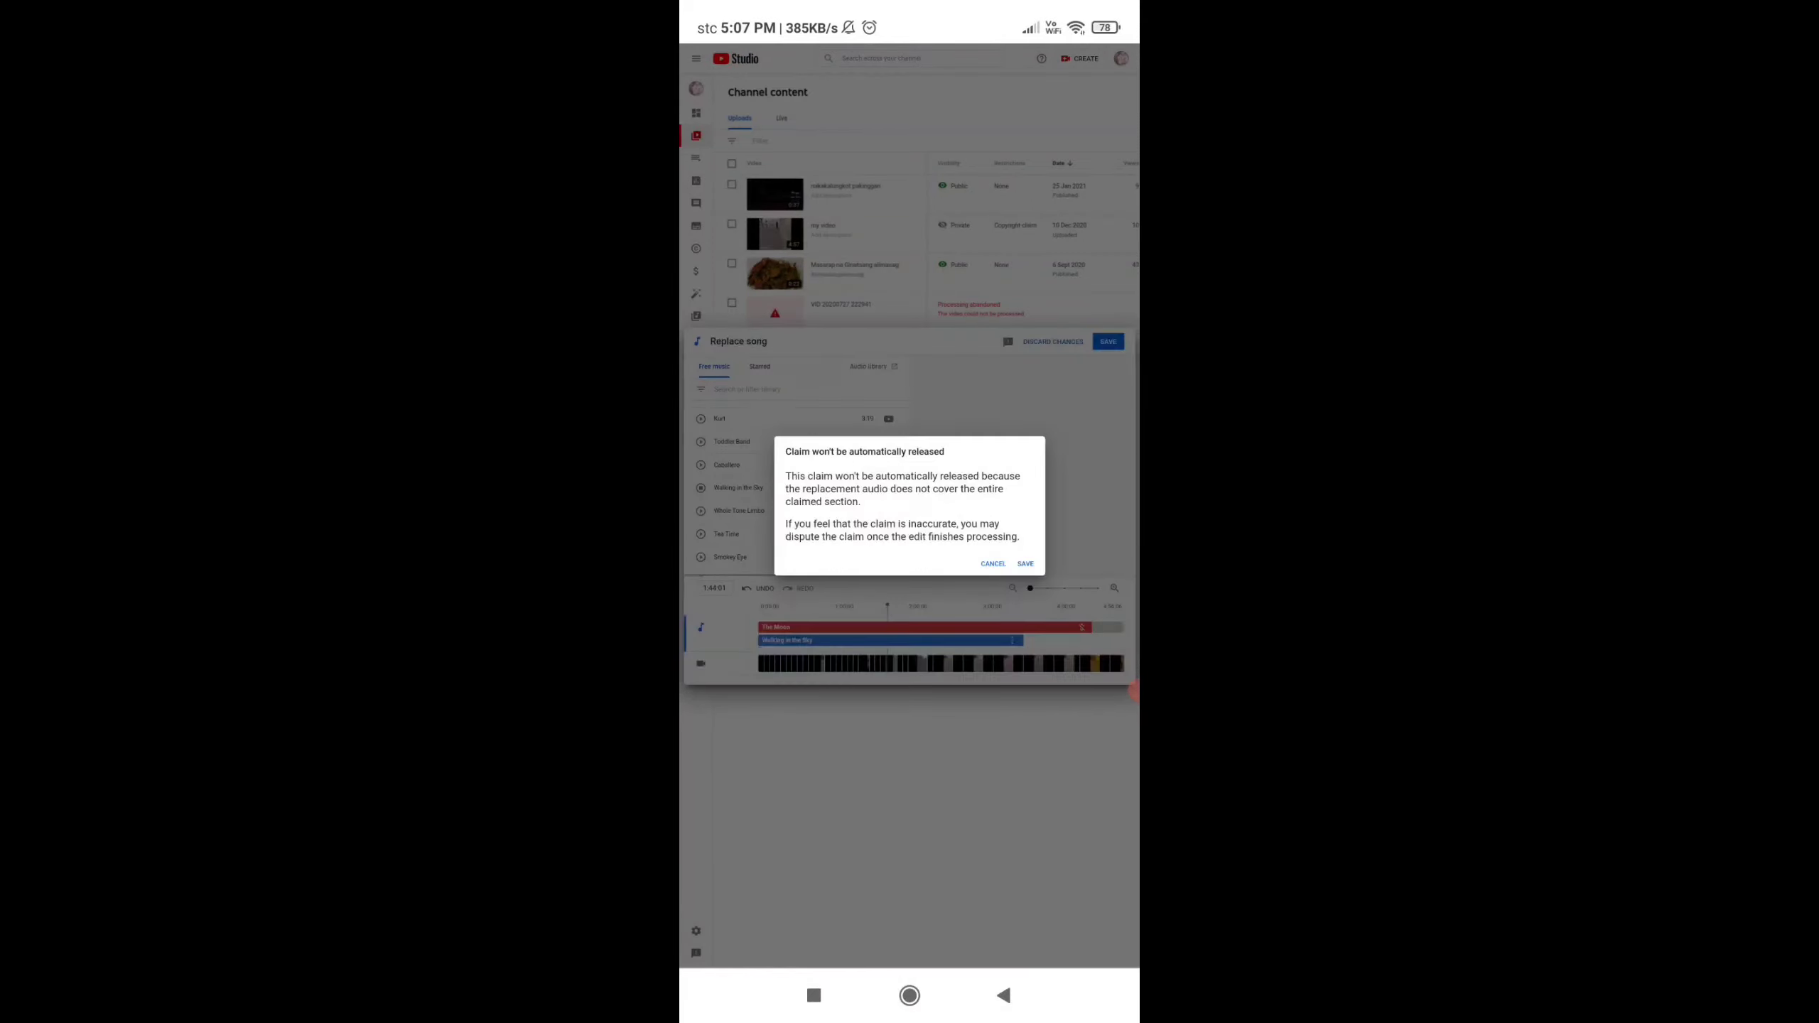
pyautogui.click(1025, 563)
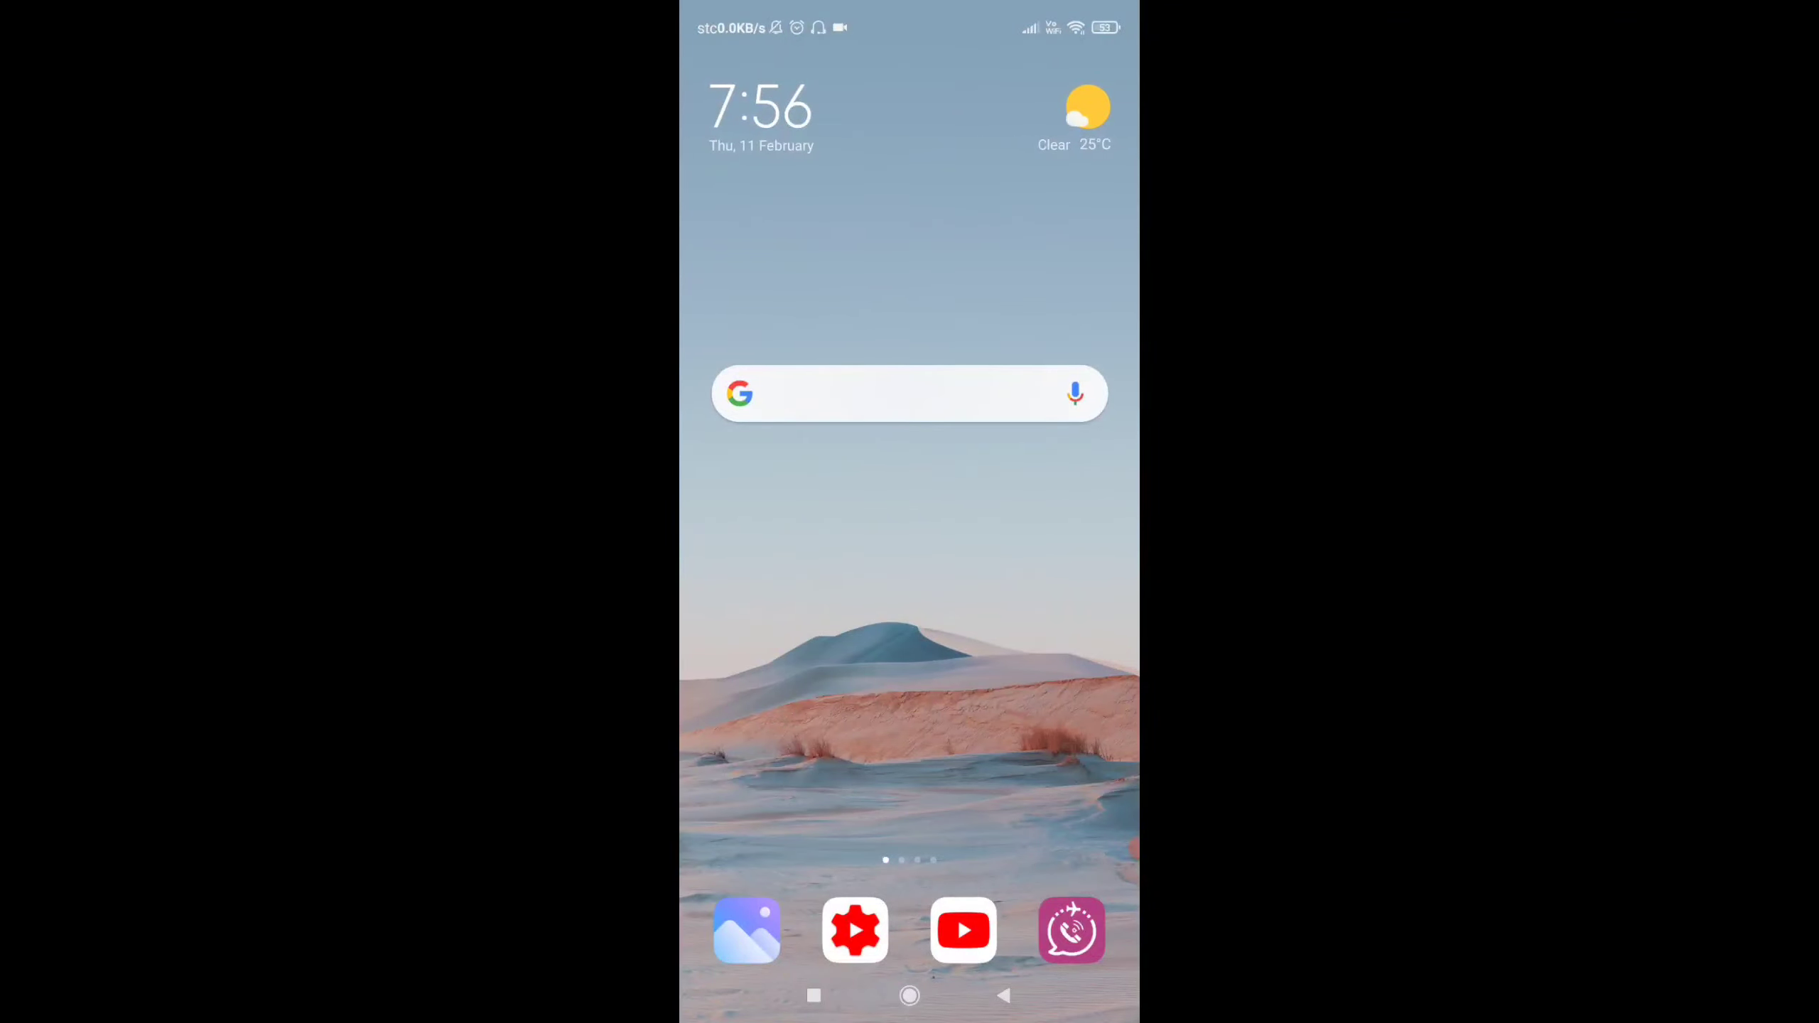
# Swipe to the apps page and launch Chrome on YouTube Studio's Channel content
pyautogui.moveTo(1038, 502); pyautogui.dragTo(752, 501)
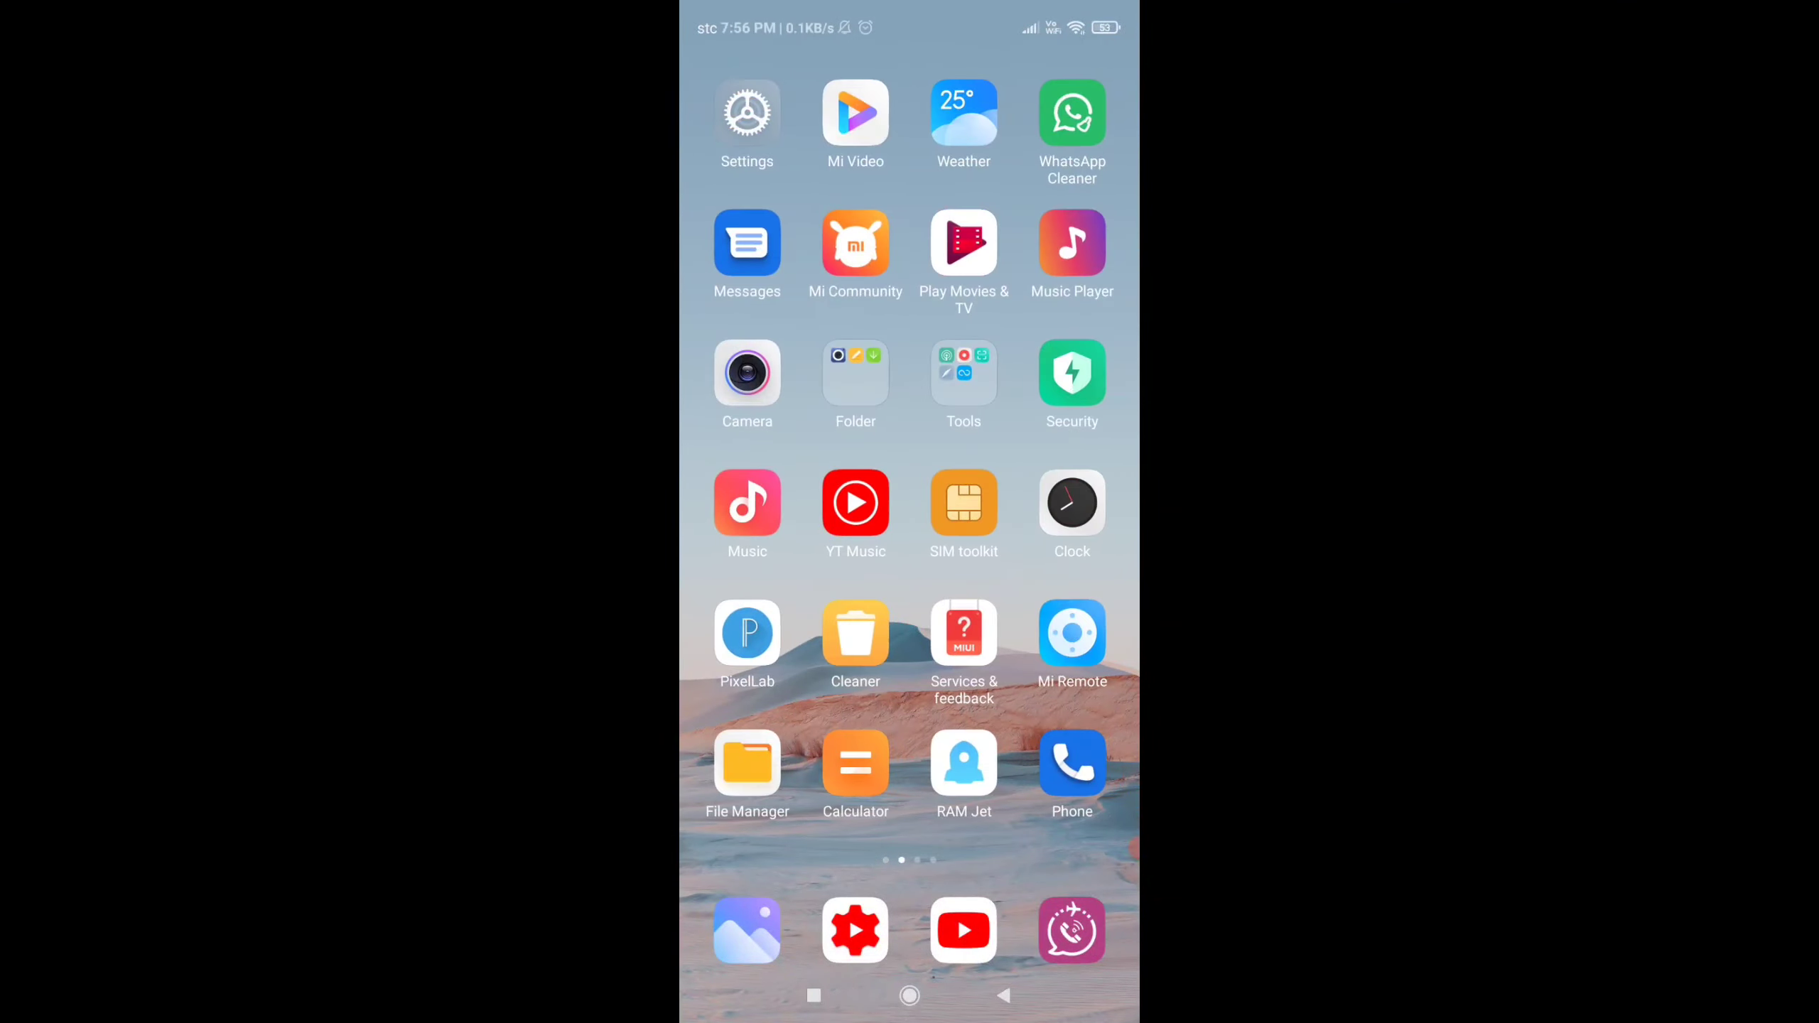
pyautogui.moveTo(1038, 502); pyautogui.dragTo(752, 501)
pyautogui.click(855, 503)
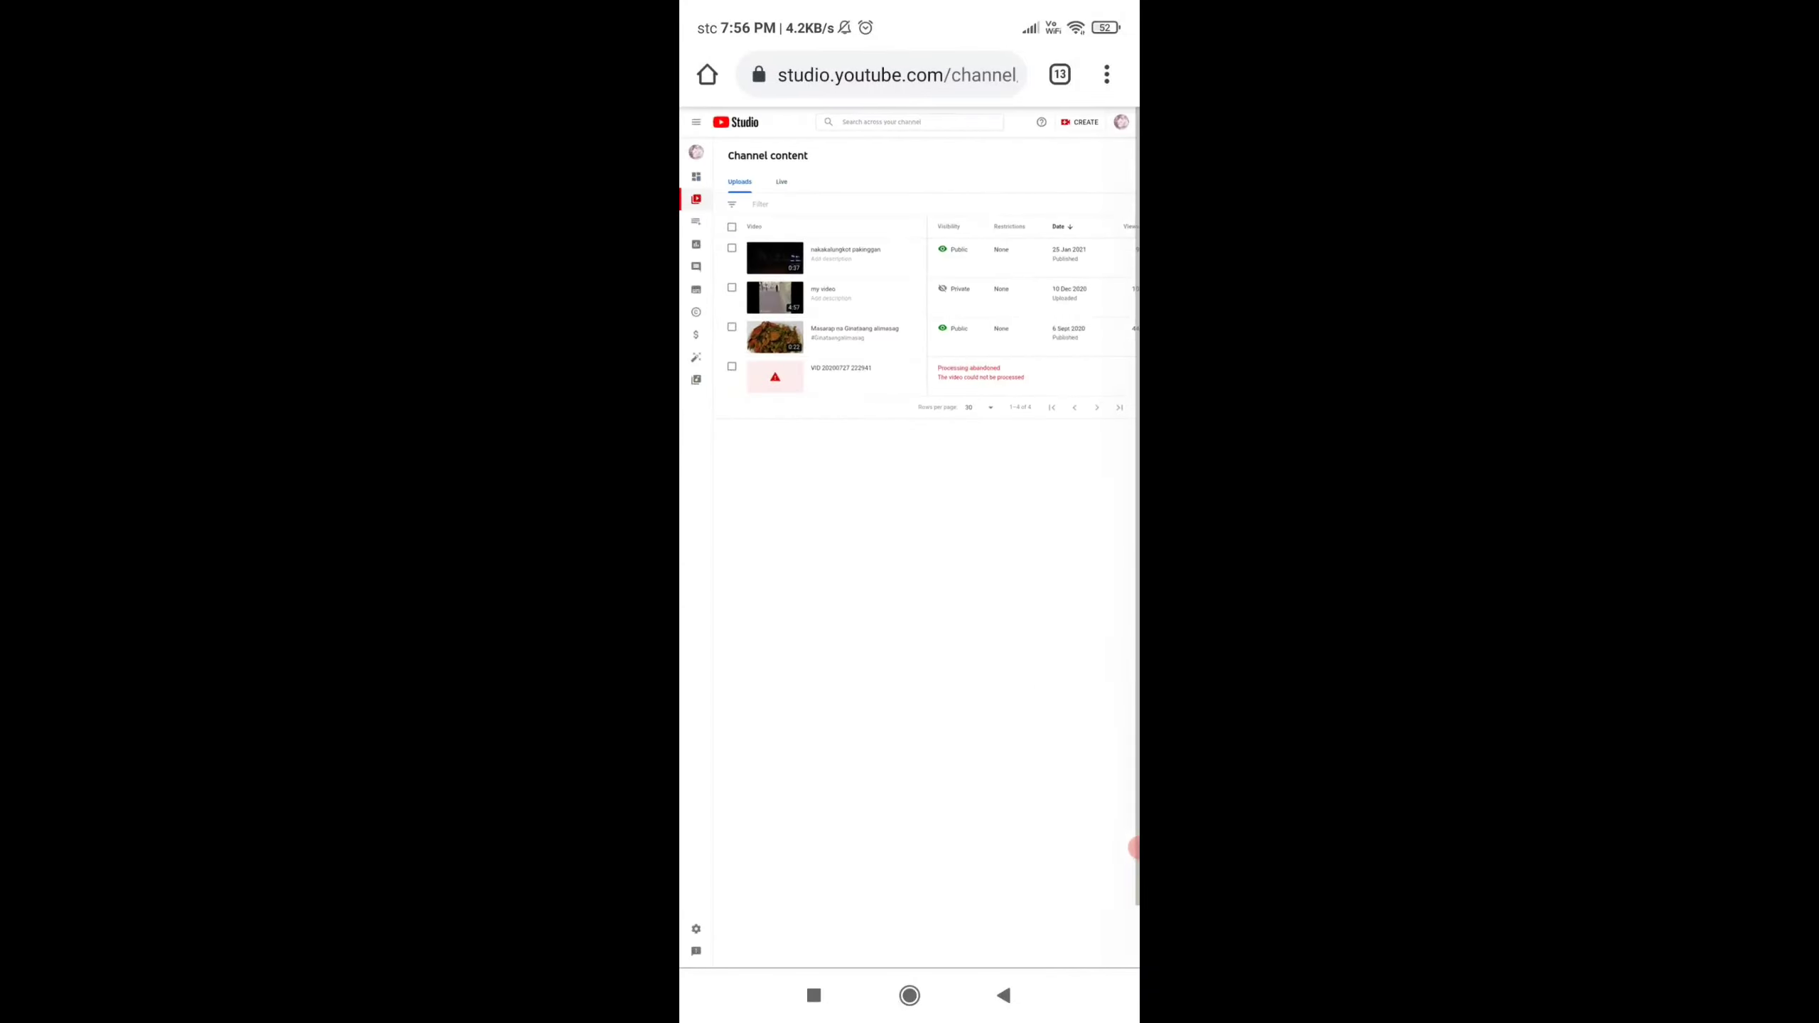
# Switch my video's visibility from Private to Public and publish the change
pyautogui.click(956, 288)
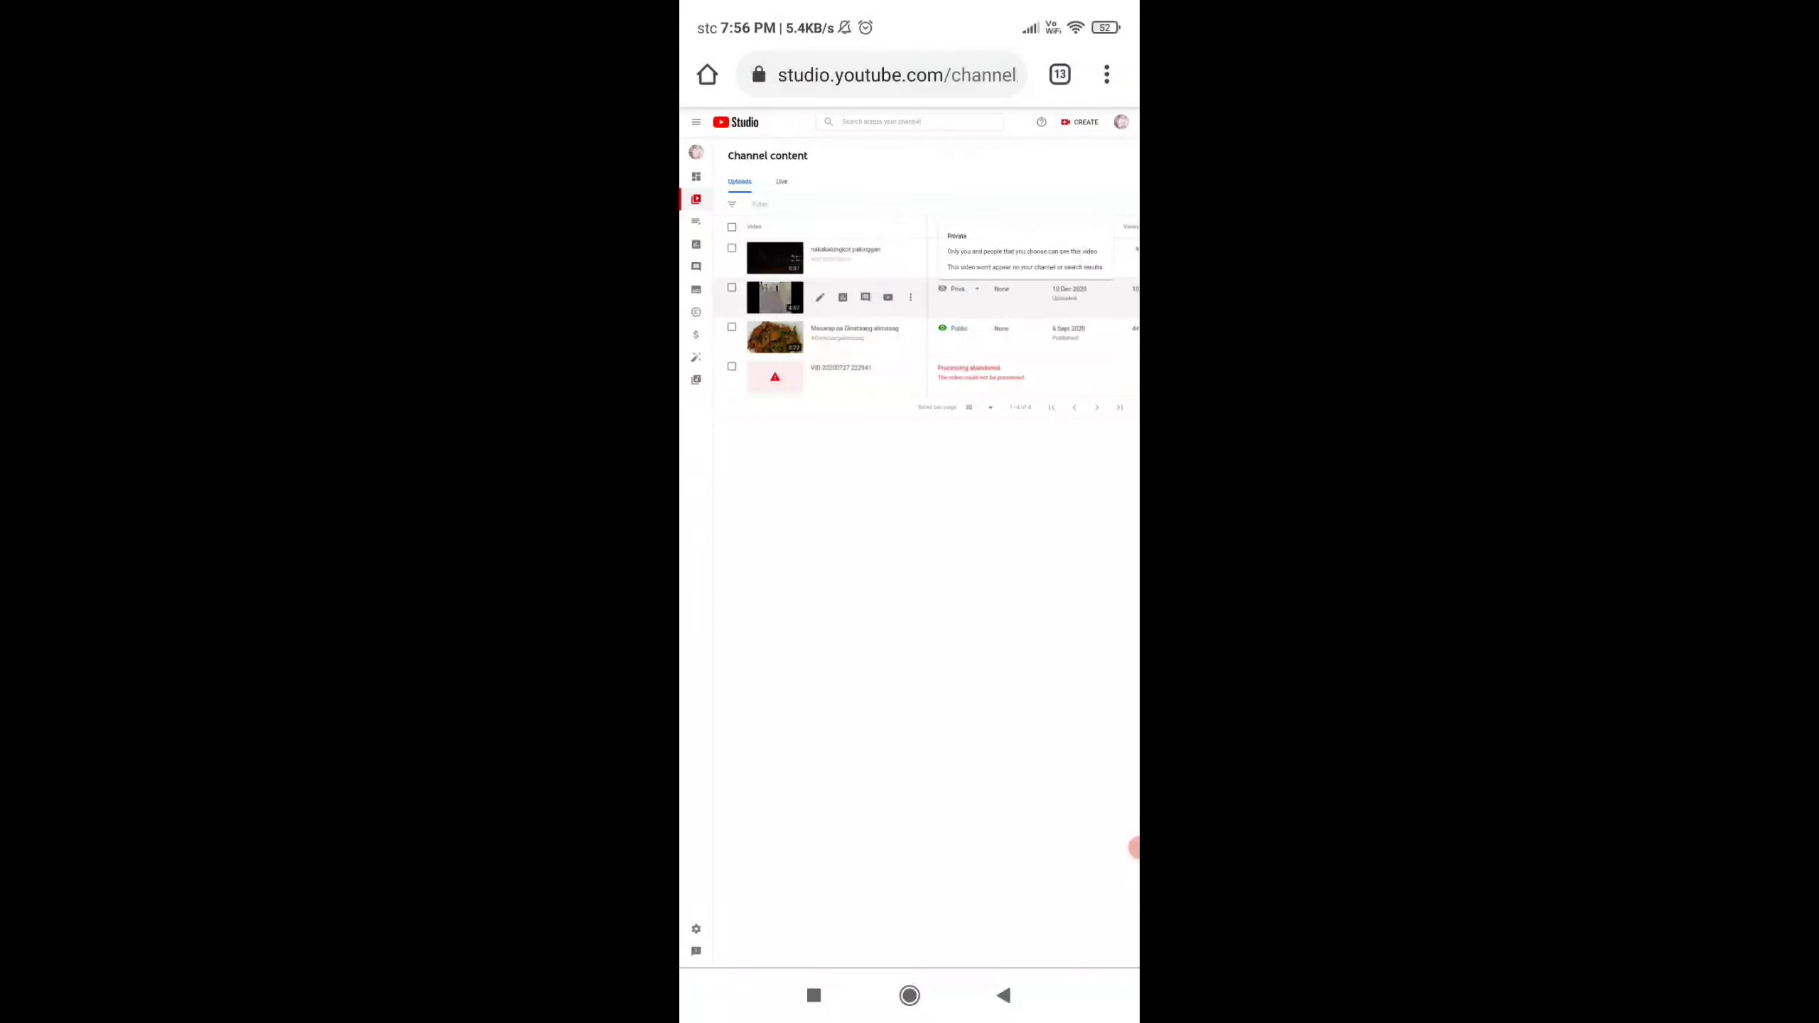
pyautogui.click(957, 288)
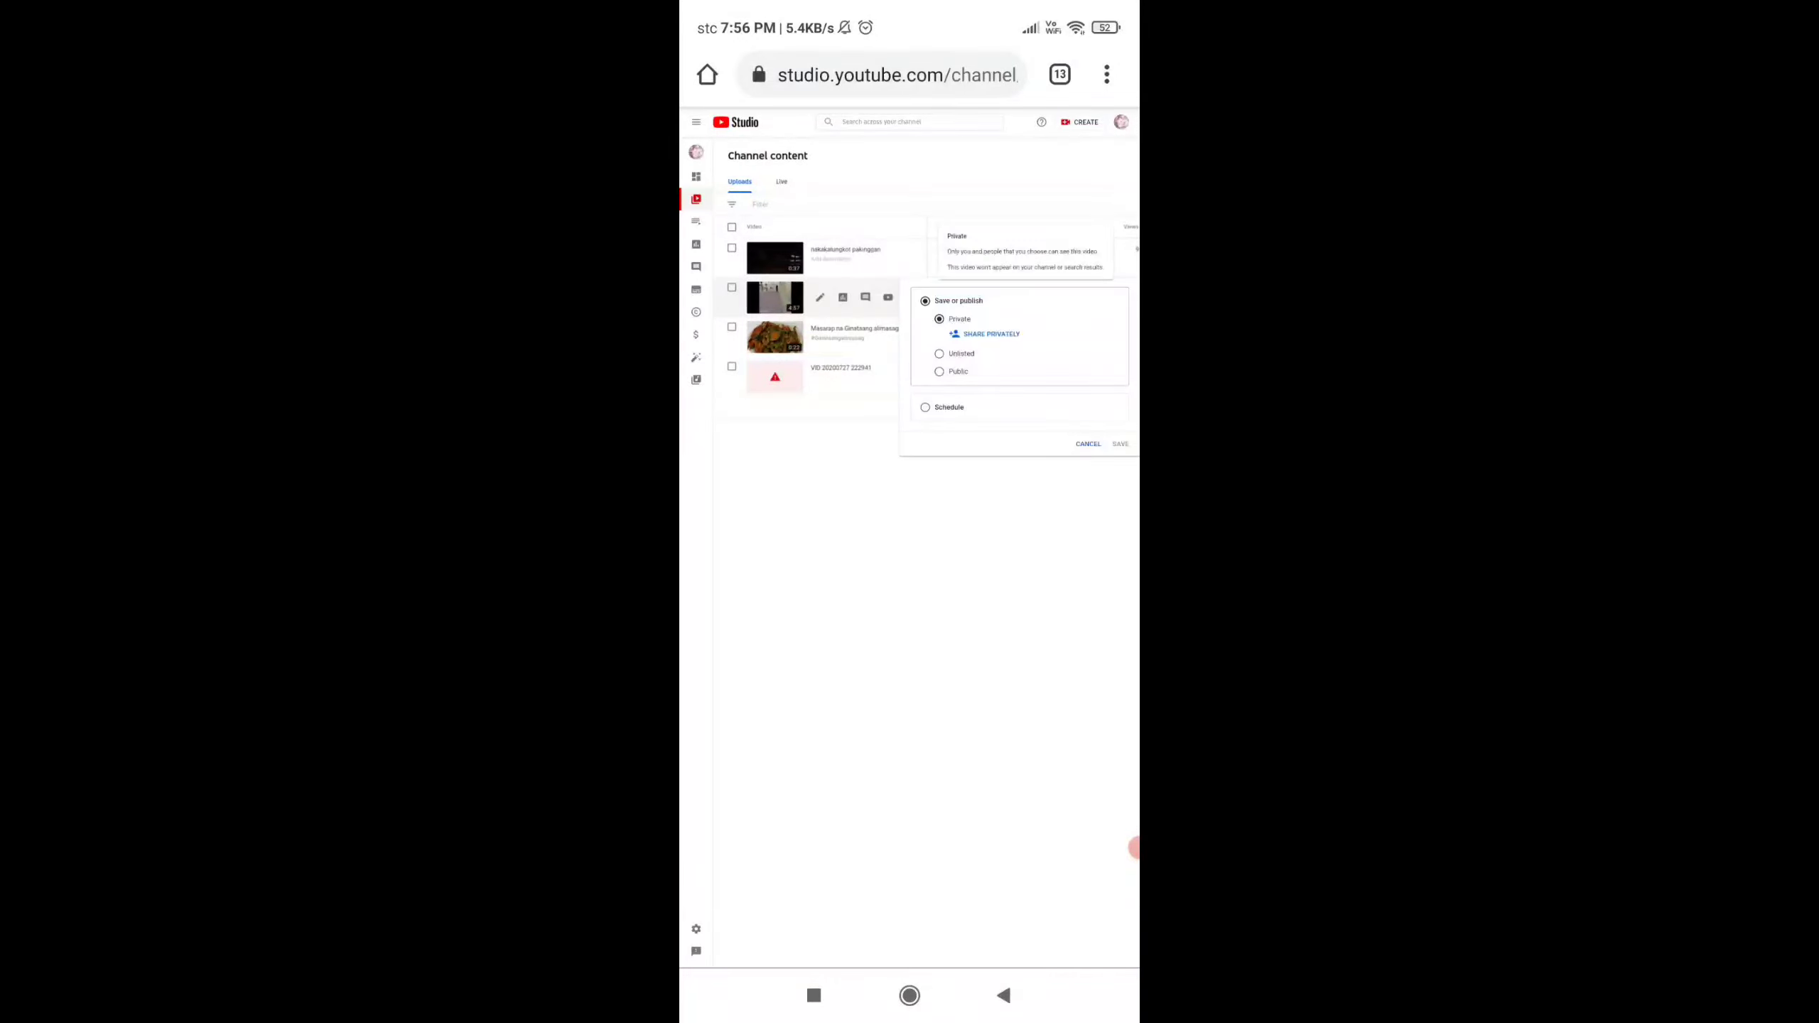
pyautogui.click(939, 371)
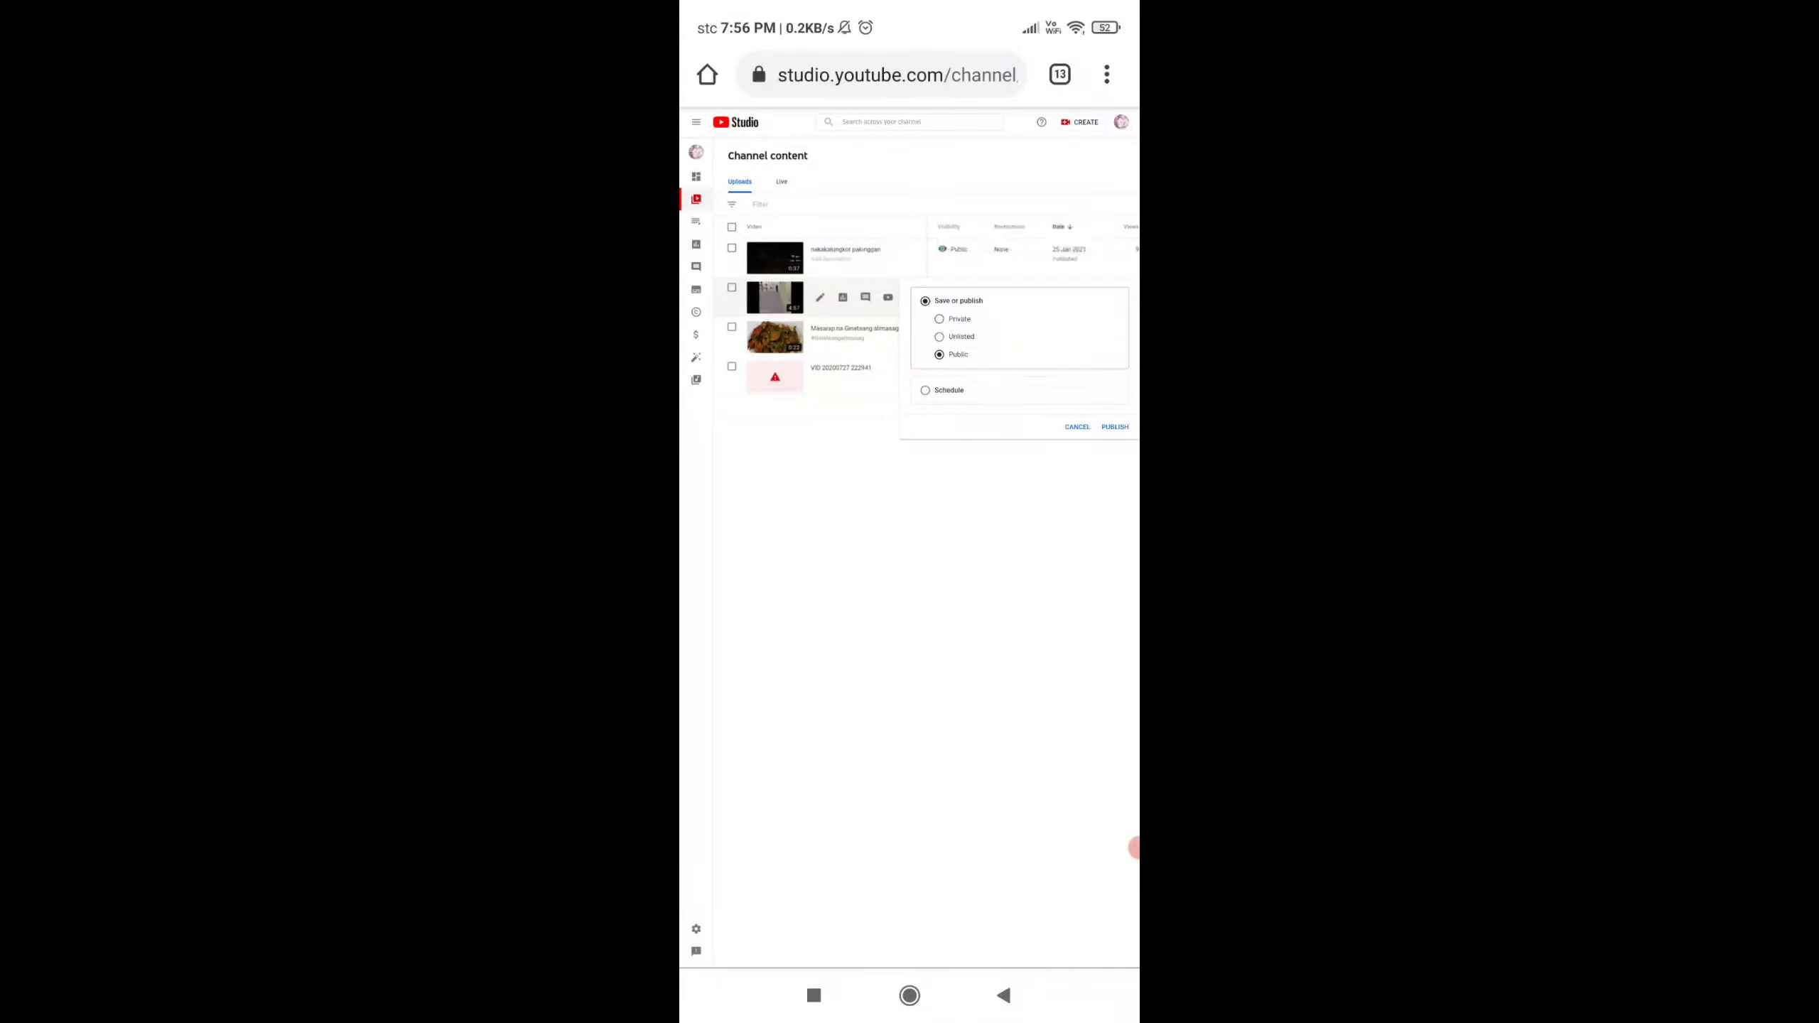
pyautogui.click(1114, 427)
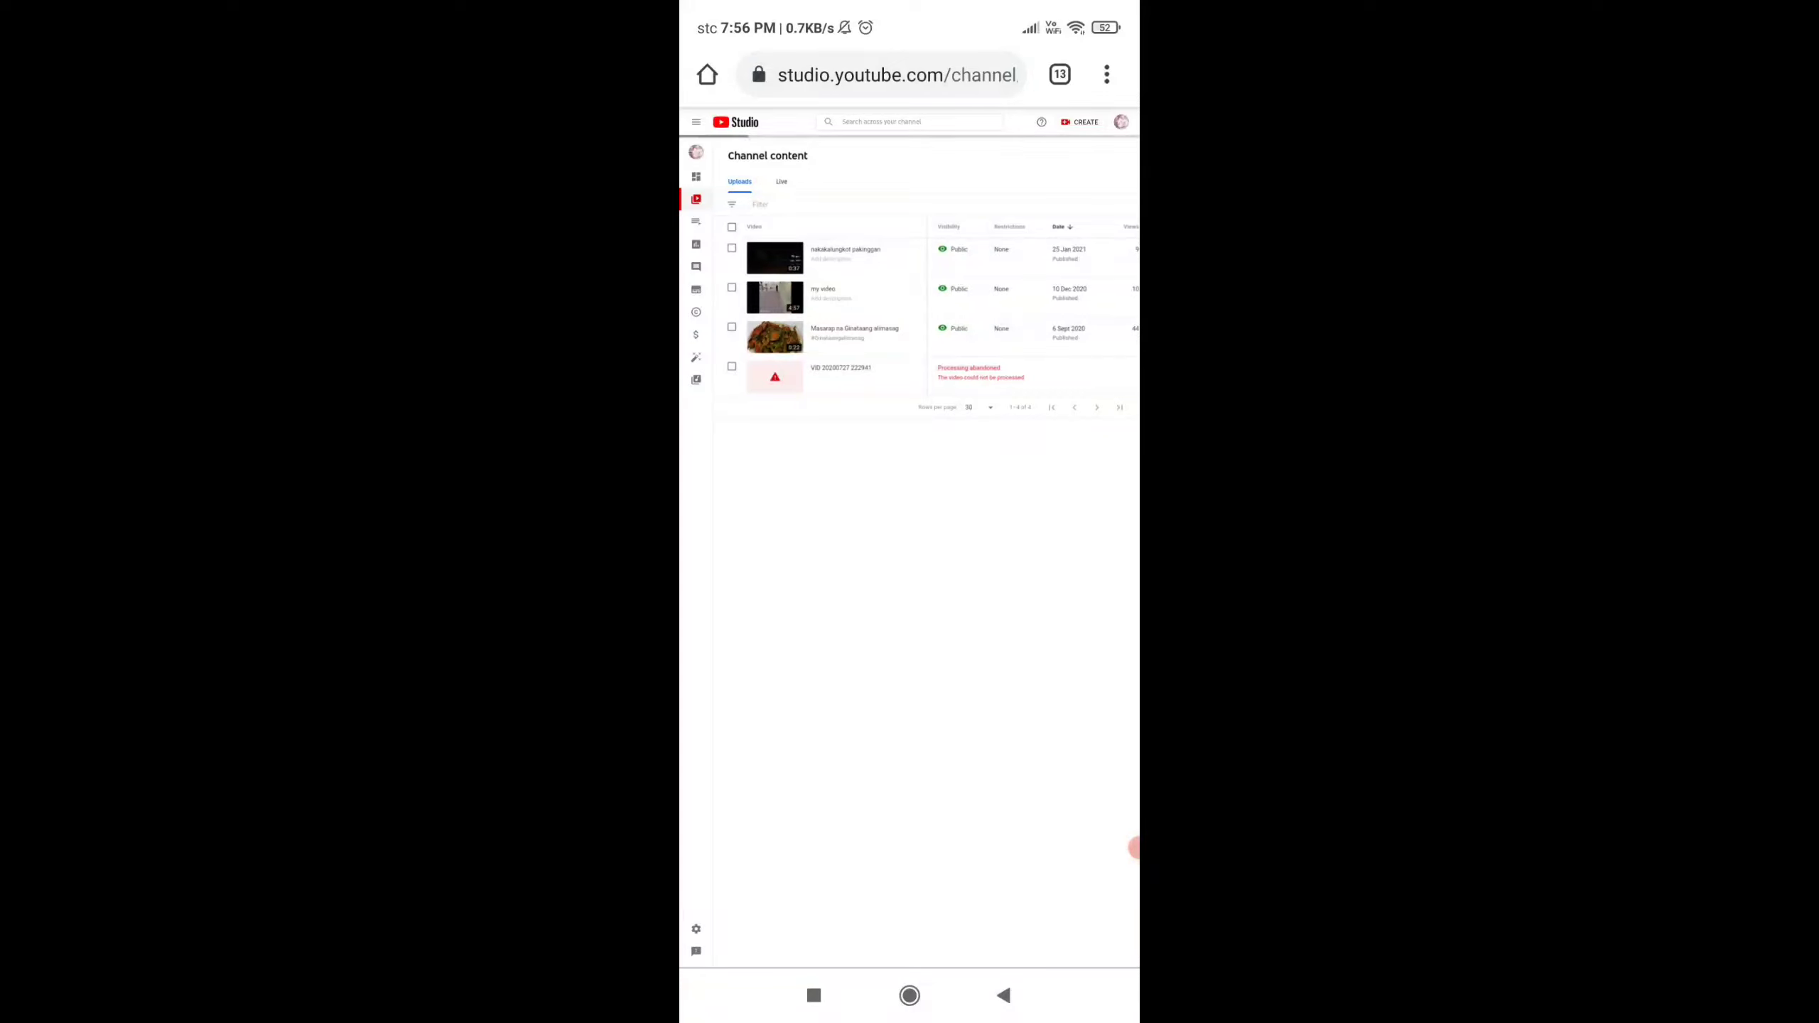